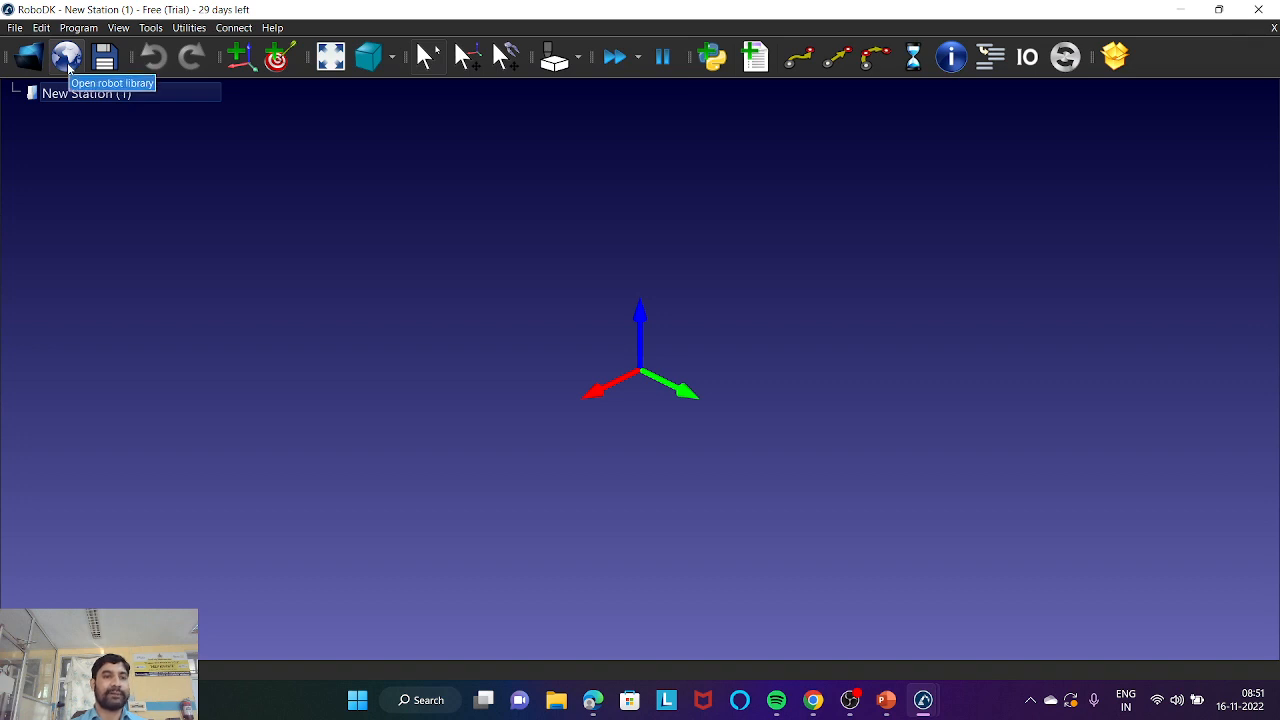
Load the UR10 robot into the station from the online robot library, filtered to the Universal Robots brand
{"action": "left_click", "coordinate": [67, 60]}
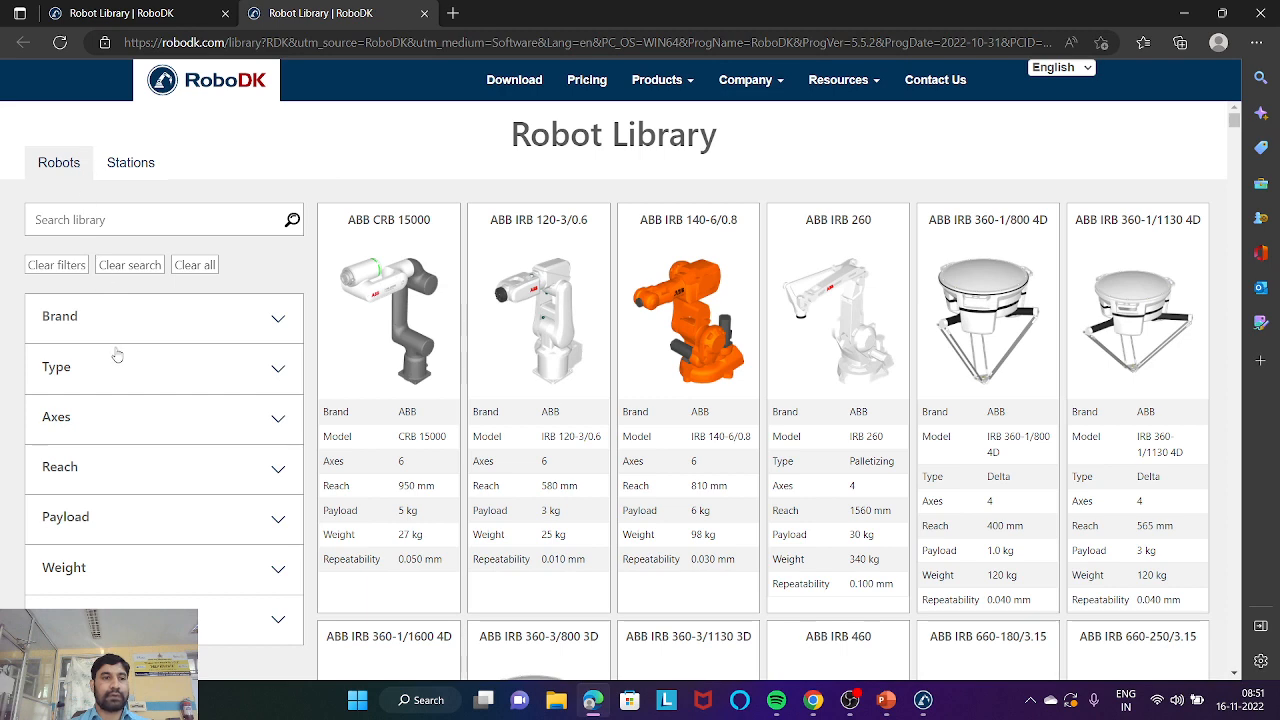
{"action": "scroll", "coordinate": [117, 355], "scroll_direction": "down", "scroll_amount": 2}
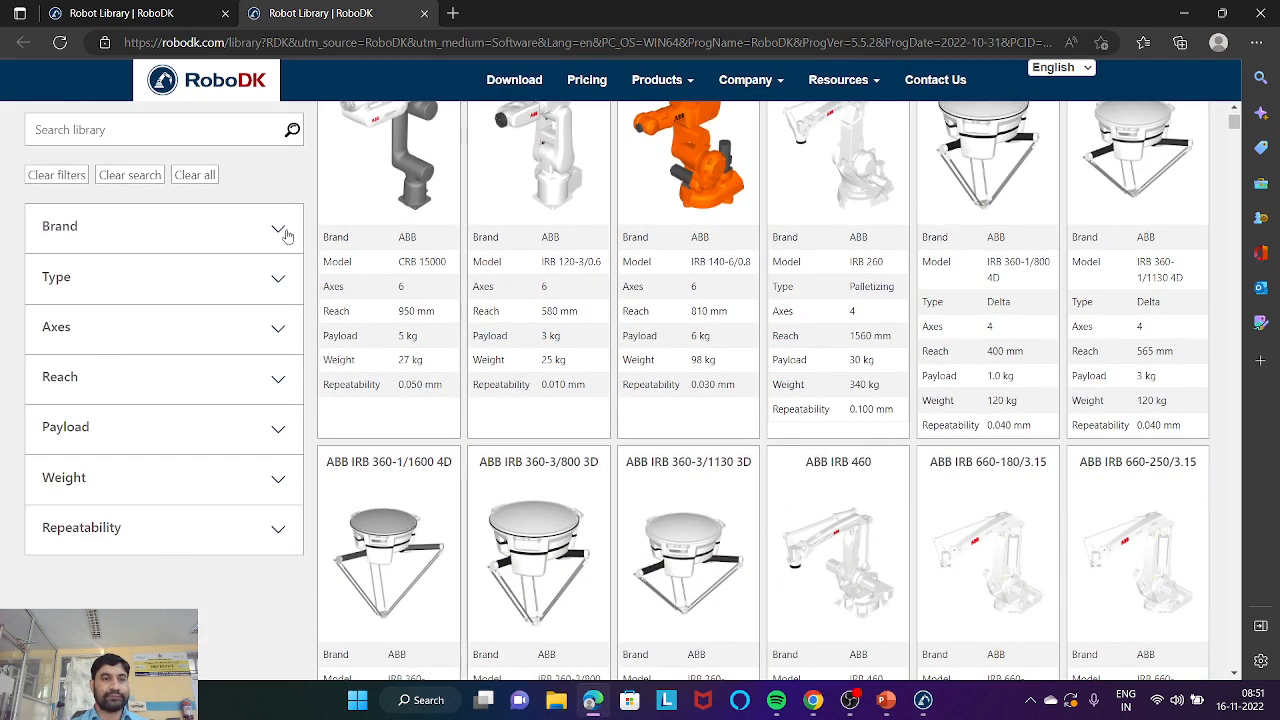
{"action": "left_click", "coordinate": [281, 233]}
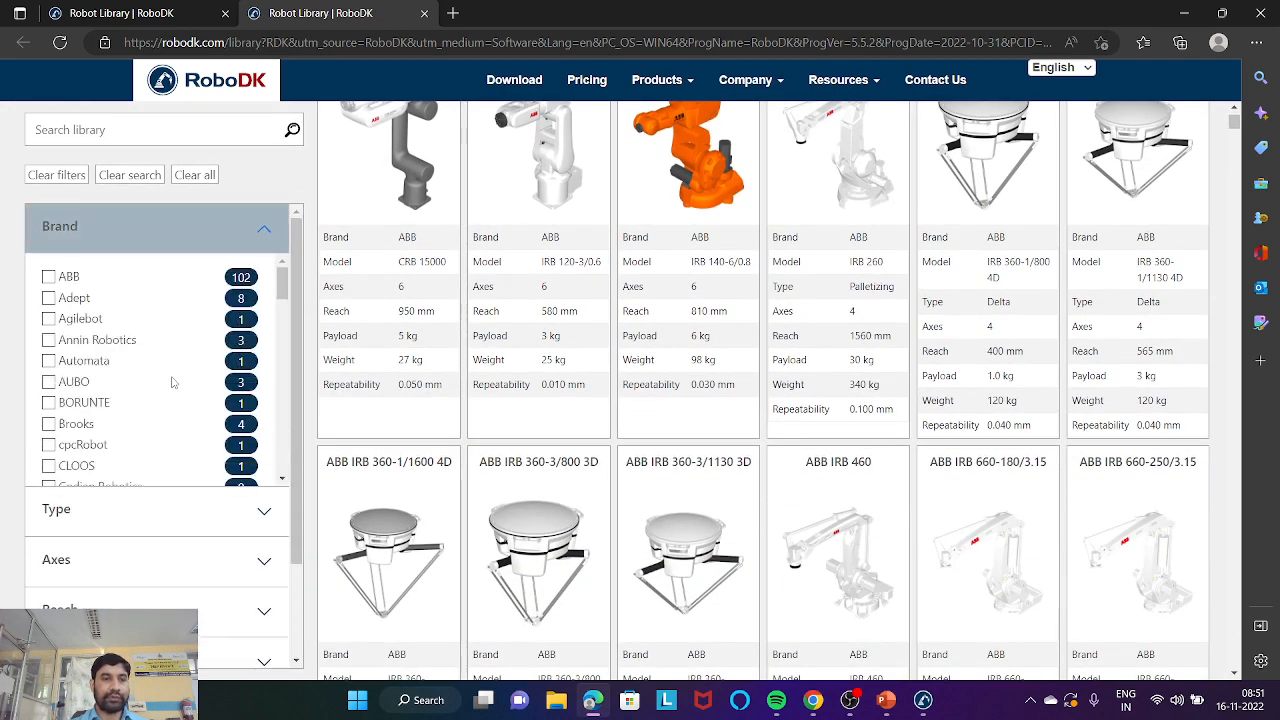
{"action": "scroll", "coordinate": [172, 383], "scroll_direction": "down", "scroll_amount": 5}
{"action": "scroll", "coordinate": [172, 386], "scroll_direction": "down", "scroll_amount": 10}
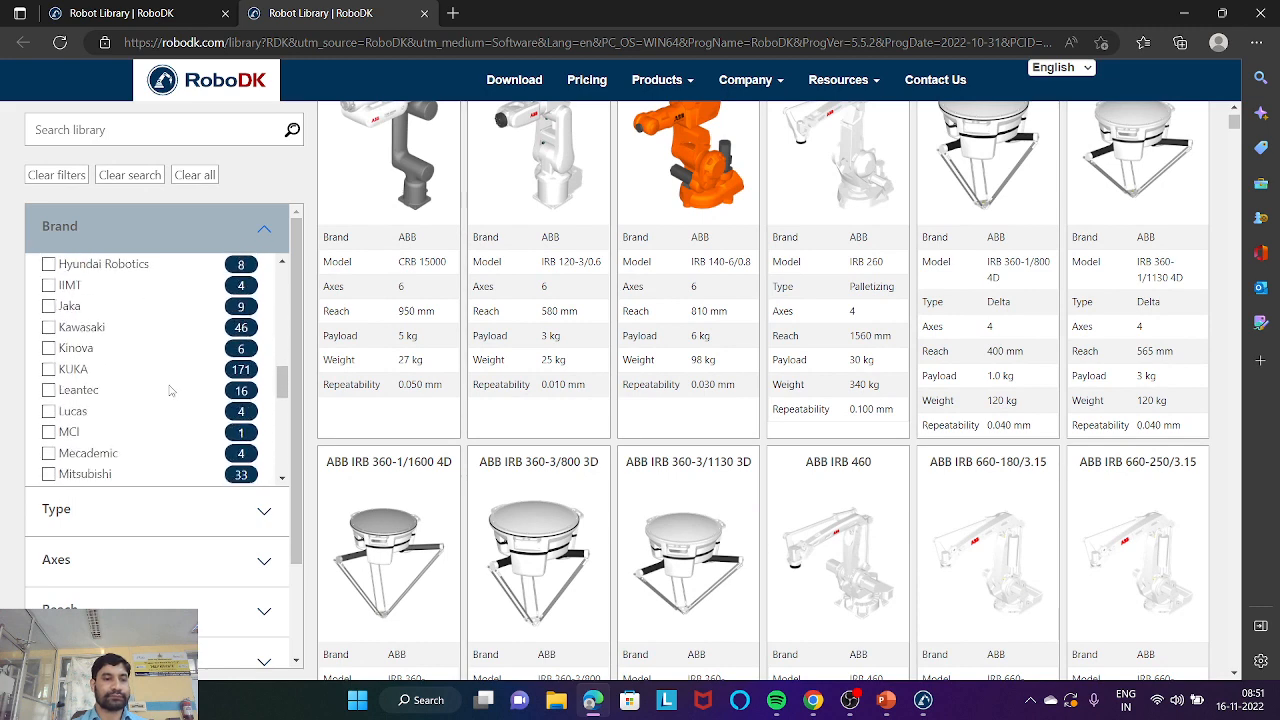
{"action": "scroll", "coordinate": [135, 404], "scroll_direction": "down", "scroll_amount": 3}
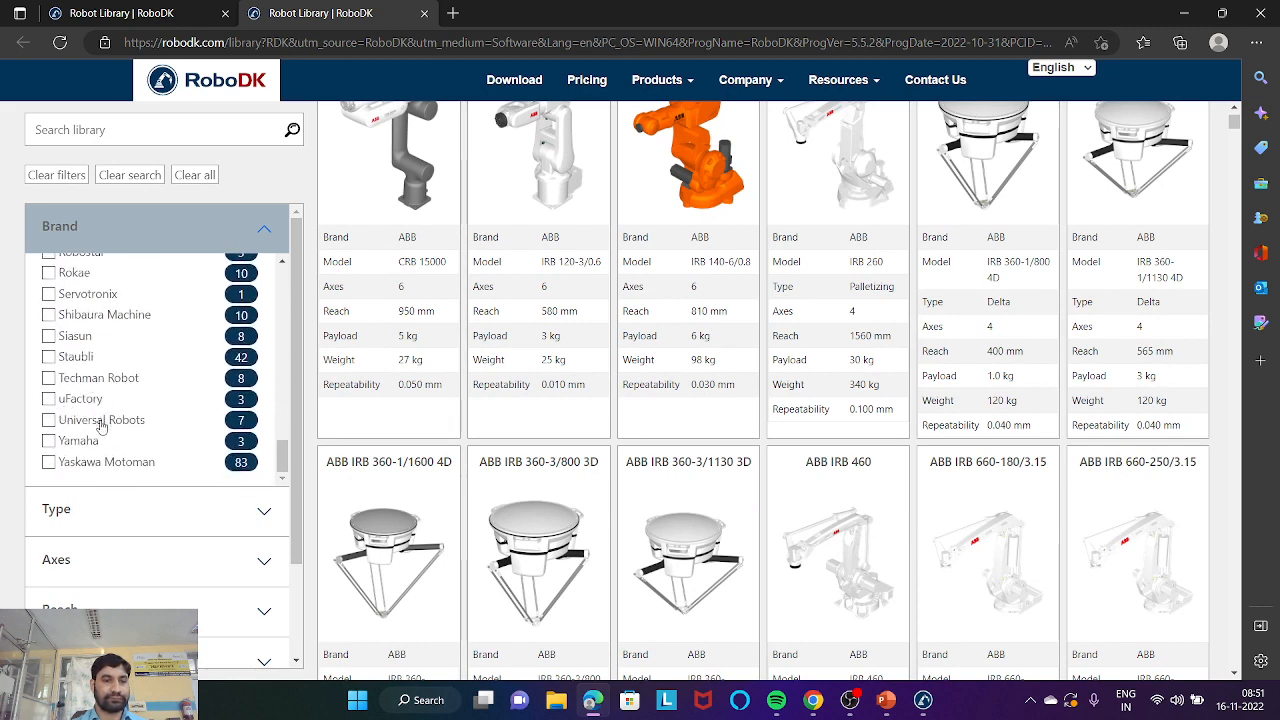
{"action": "left_click", "coordinate": [101, 421]}
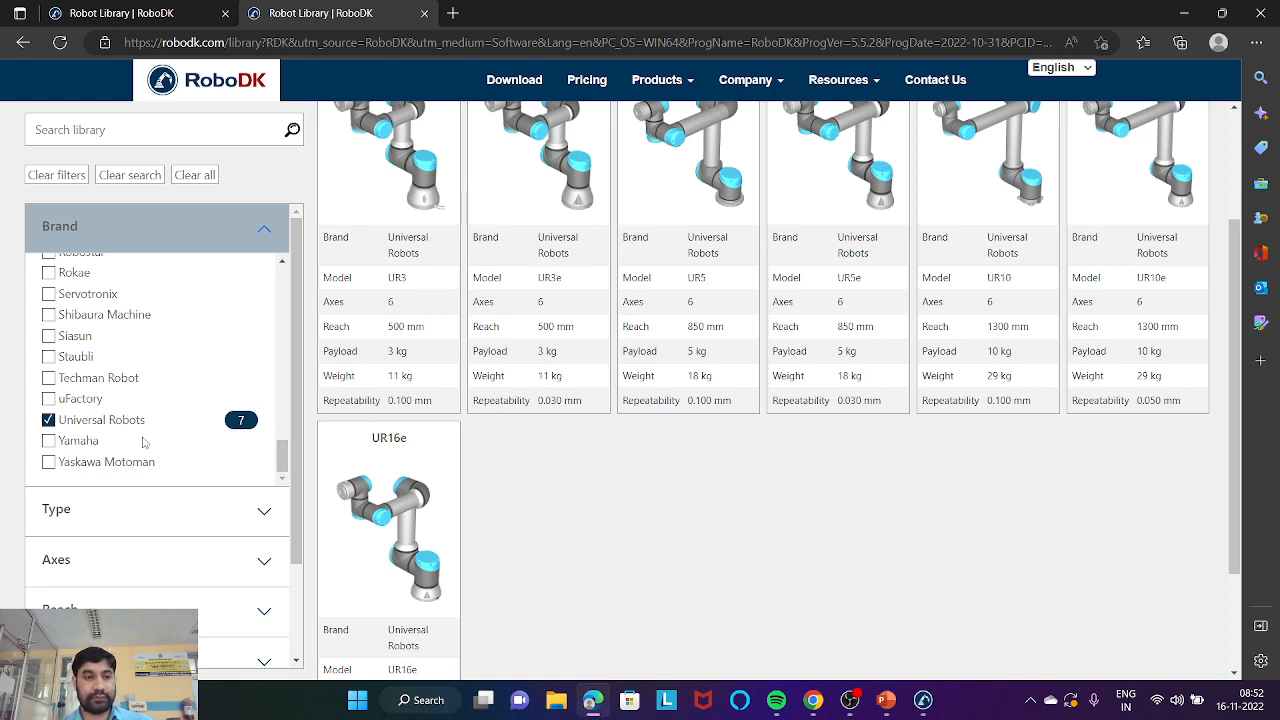
{"action": "scroll", "coordinate": [145, 445], "scroll_direction": "down", "scroll_amount": 1}
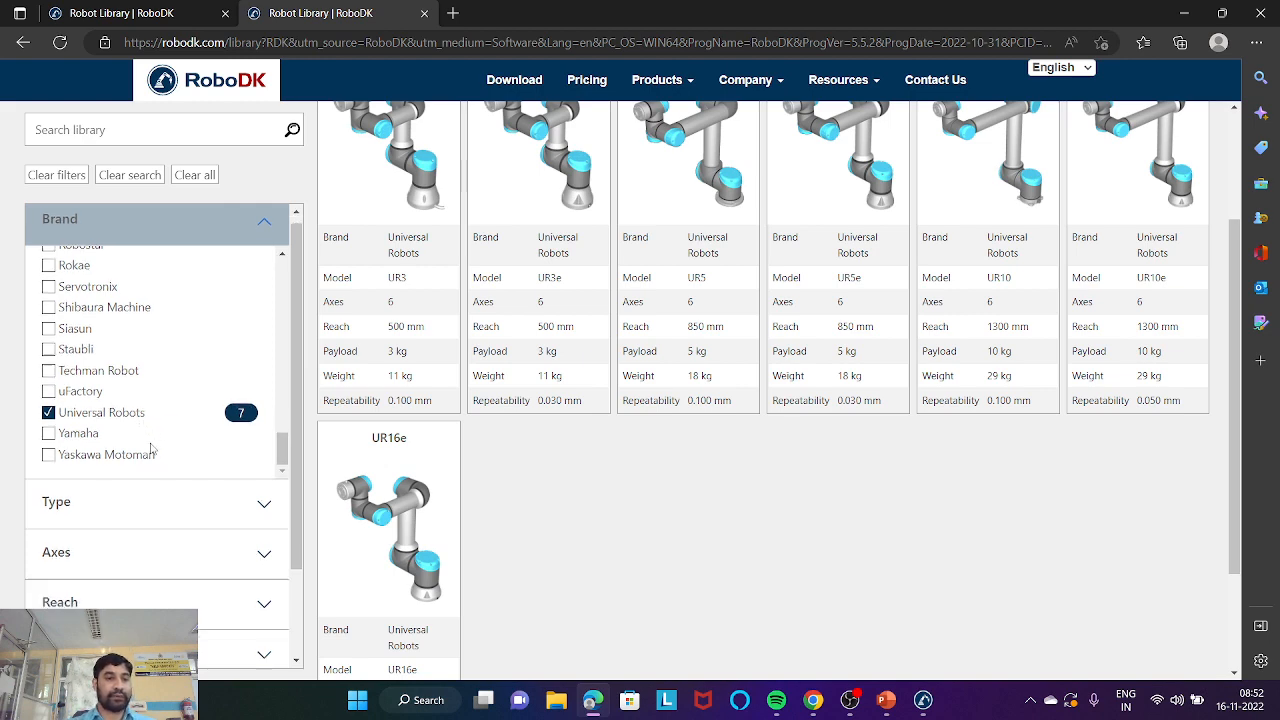
{"action": "scroll", "coordinate": [690, 330], "scroll_direction": "up", "scroll_amount": 2}
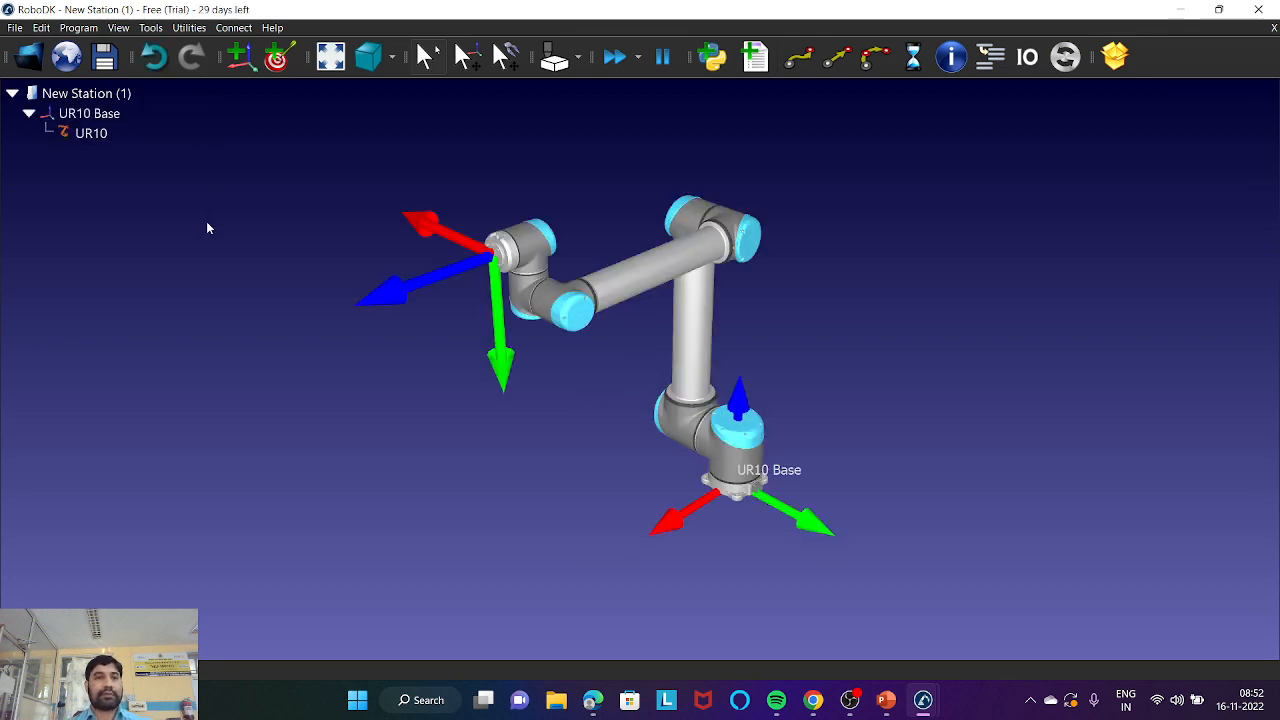
Examine the UR10 robot's base, arm joints and tool flange with their coordinate frames
{"action": "scroll", "coordinate": [630, 318], "scroll_direction": "down", "scroll_amount": 5}
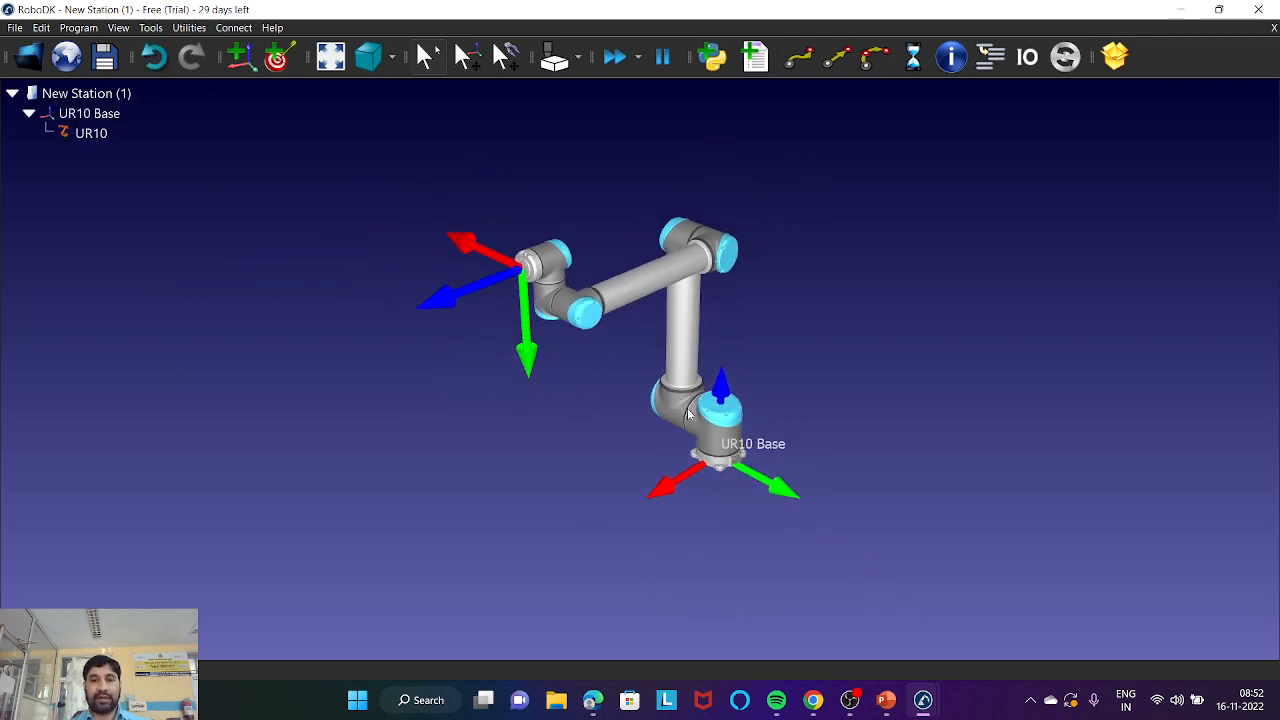
{"action": "scroll", "coordinate": [731, 470], "scroll_direction": "up", "scroll_amount": 3}
{"action": "scroll", "coordinate": [731, 470], "scroll_direction": "up", "scroll_amount": 5}
{"action": "scroll", "coordinate": [708, 443], "scroll_direction": "down", "scroll_amount": 5}
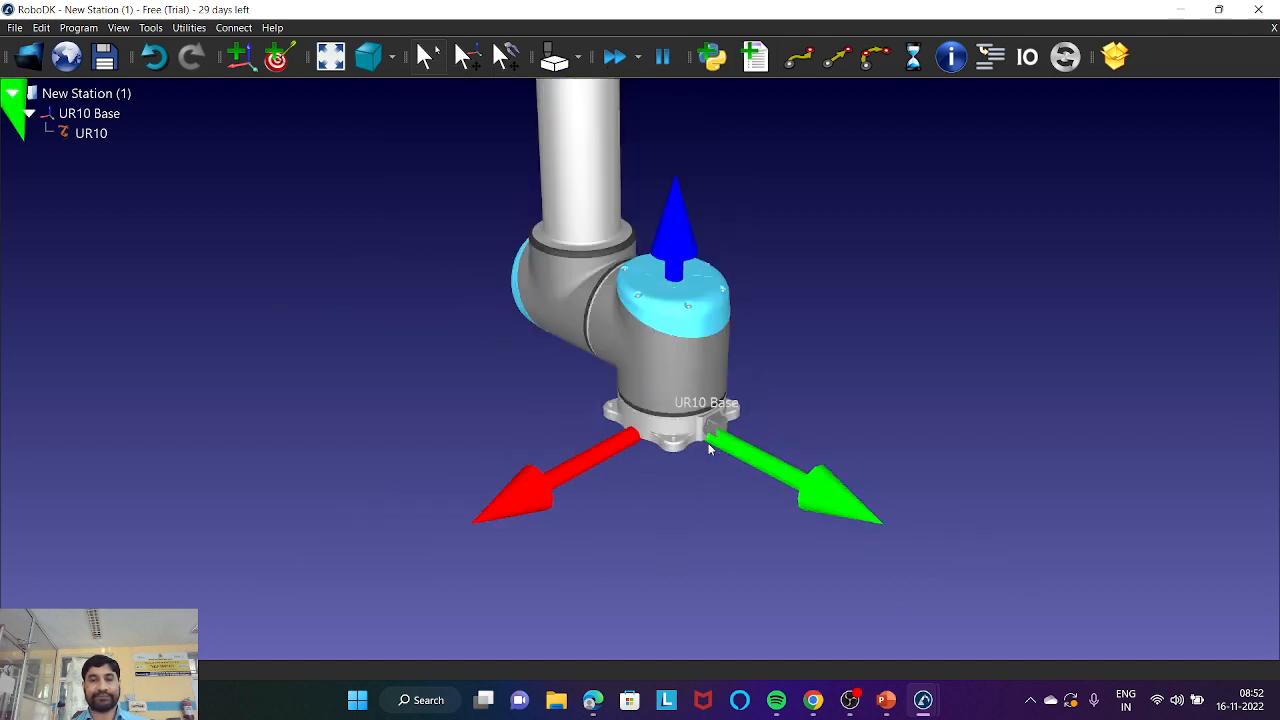
{"action": "scroll", "coordinate": [680, 233], "scroll_direction": "up", "scroll_amount": 4}
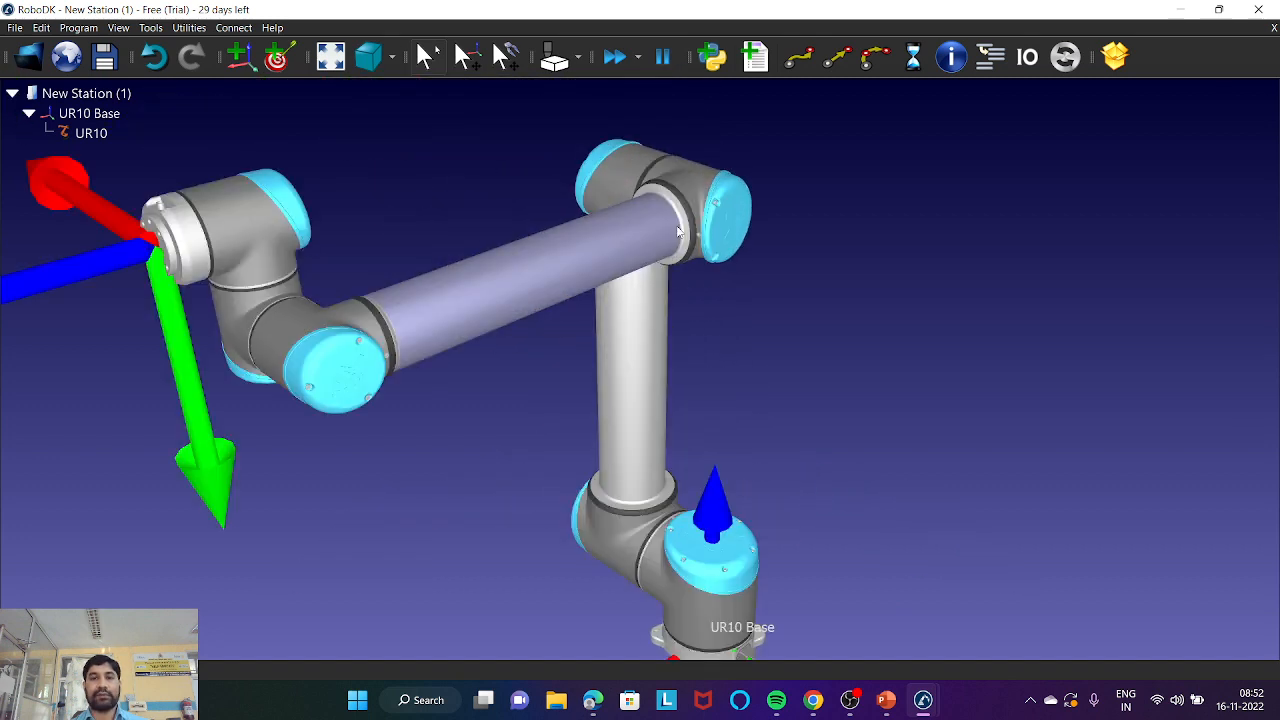
{"action": "scroll", "coordinate": [680, 233], "scroll_direction": "down", "scroll_amount": 3}
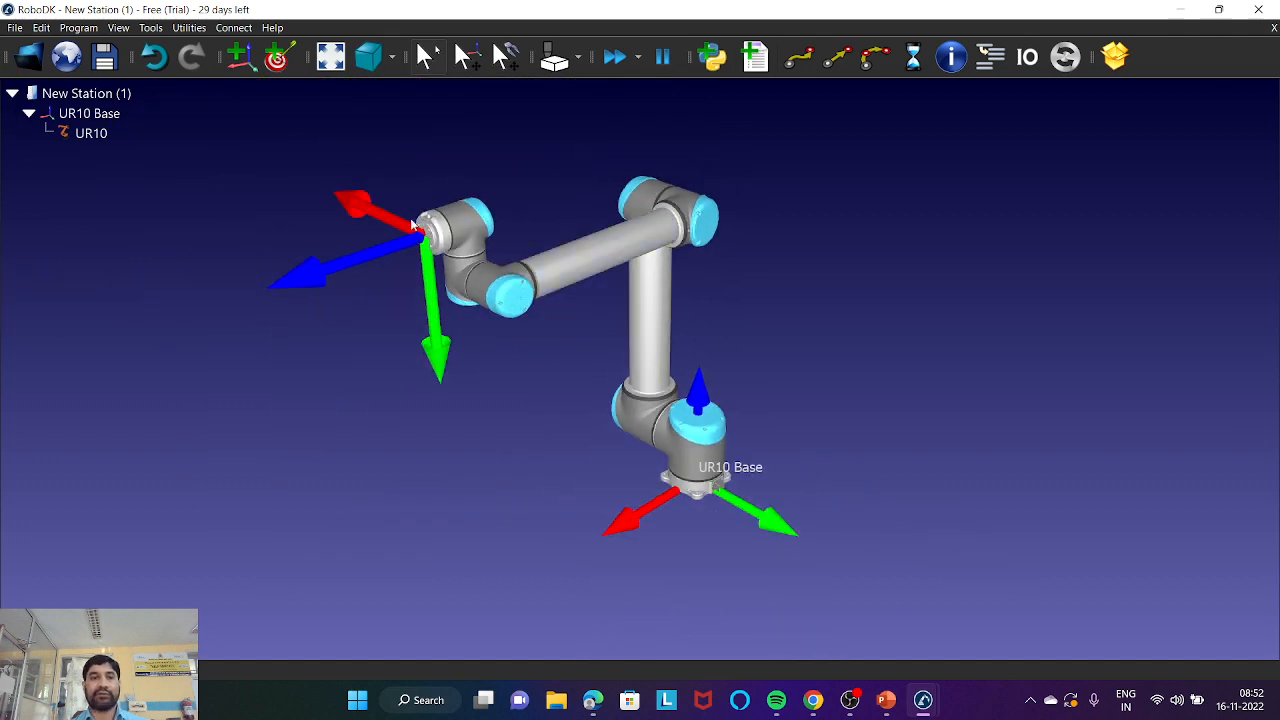
{"action": "scroll", "coordinate": [425, 248], "scroll_direction": "up", "scroll_amount": 3}
{"action": "scroll", "coordinate": [484, 265], "scroll_direction": "down", "scroll_amount": 1}
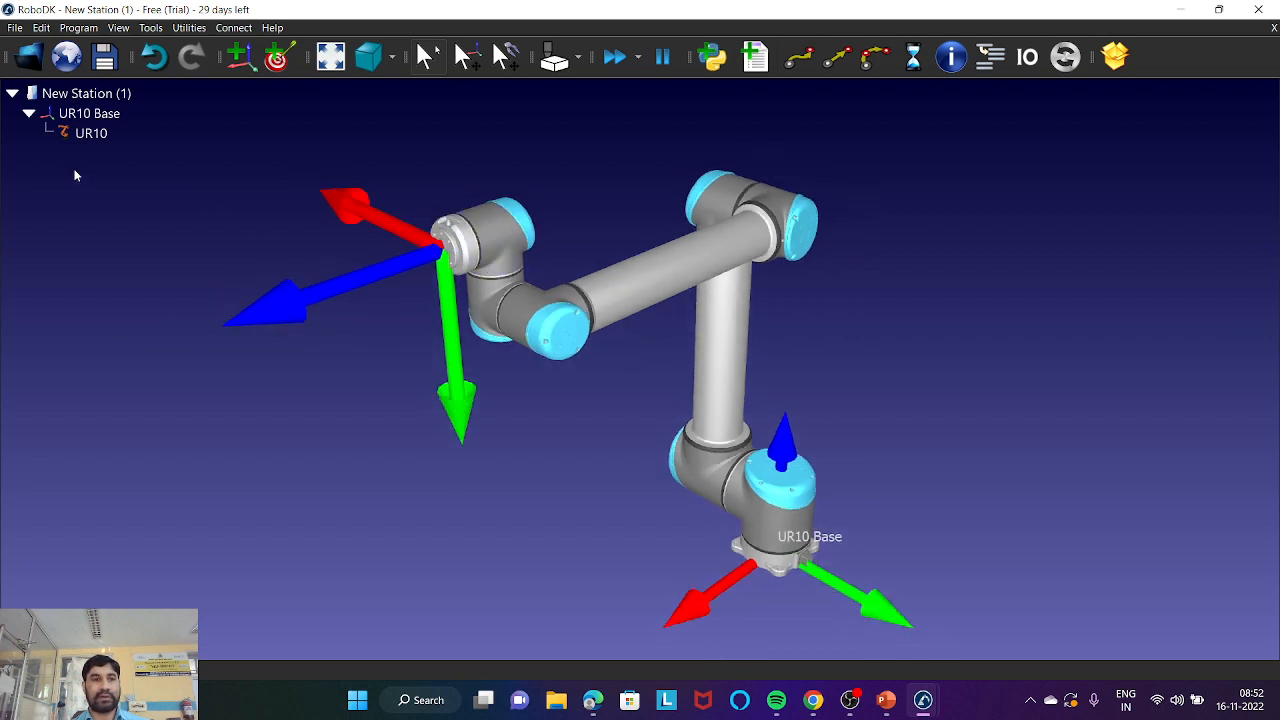
Add the paint_gun tool from the local sample library (Library Samples-Local) to the UR10 robot
{"action": "left_click", "coordinate": [16, 28]}
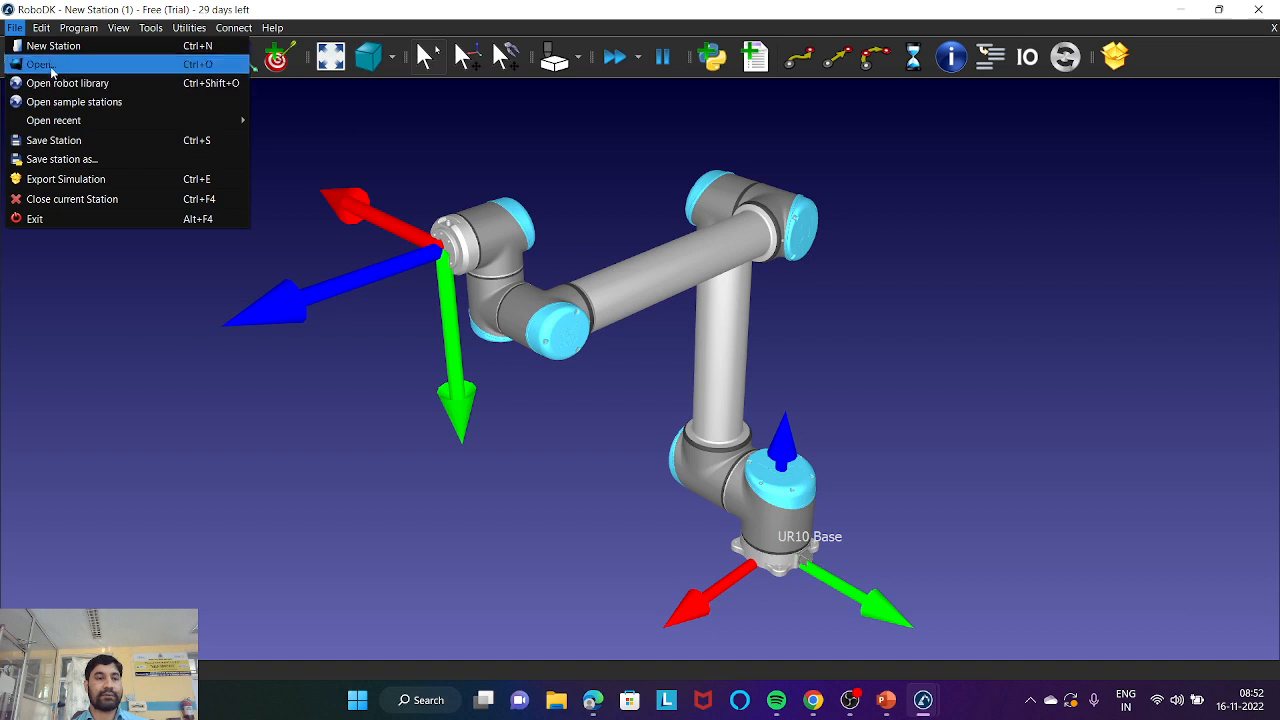
{"action": "left_click", "coordinate": [52, 66]}
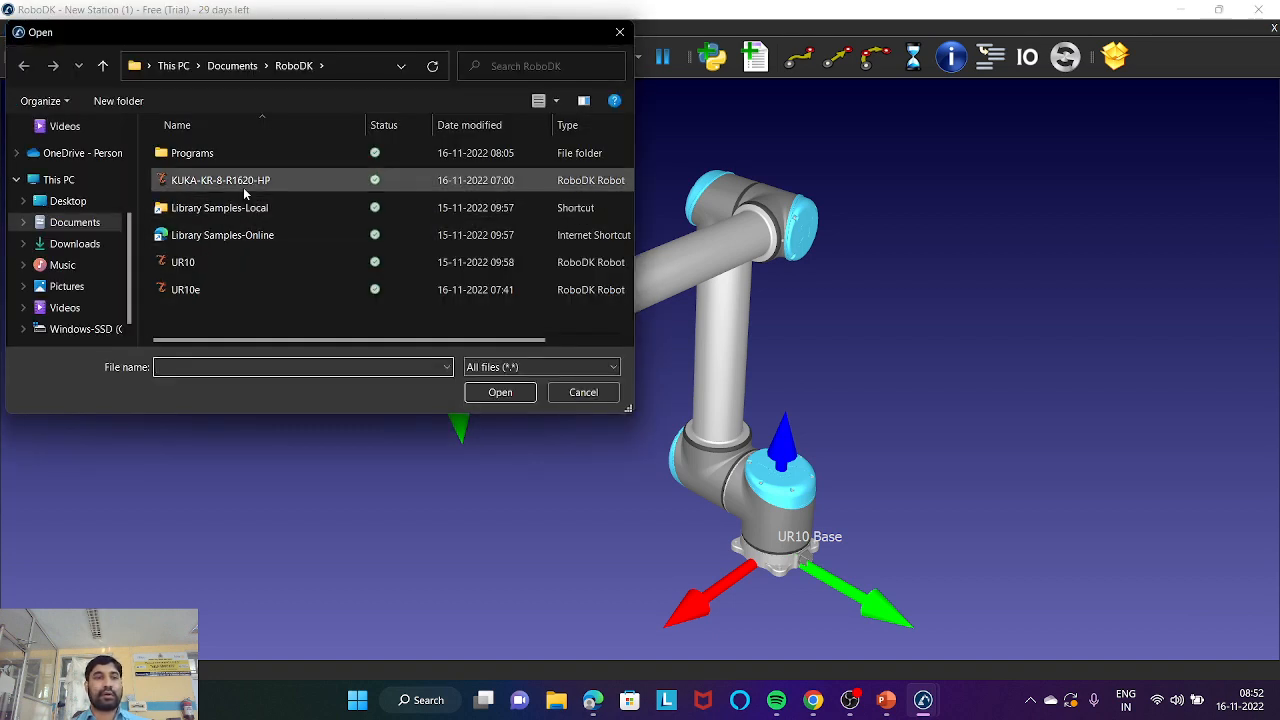
{"action": "double_click", "coordinate": [230, 208]}
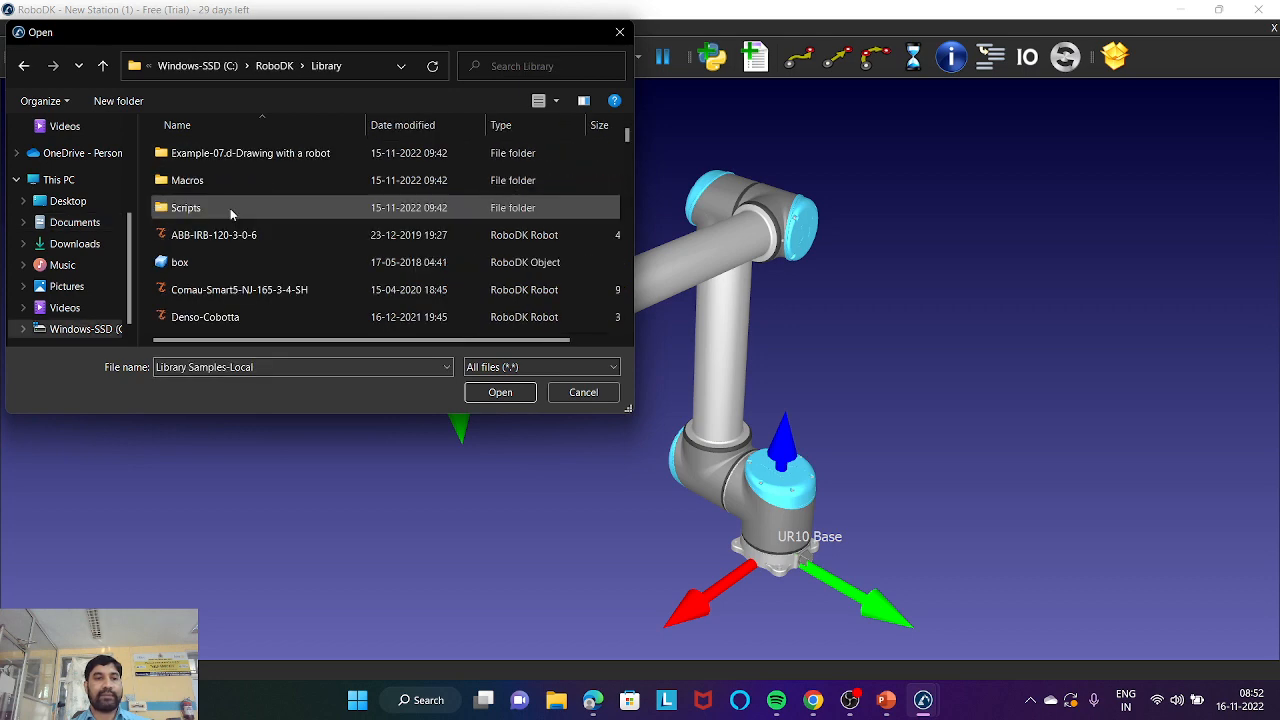
{"action": "scroll", "coordinate": [324, 238], "scroll_direction": "down", "scroll_amount": 10}
{"action": "scroll", "coordinate": [570, 265], "scroll_direction": "down", "scroll_amount": 8}
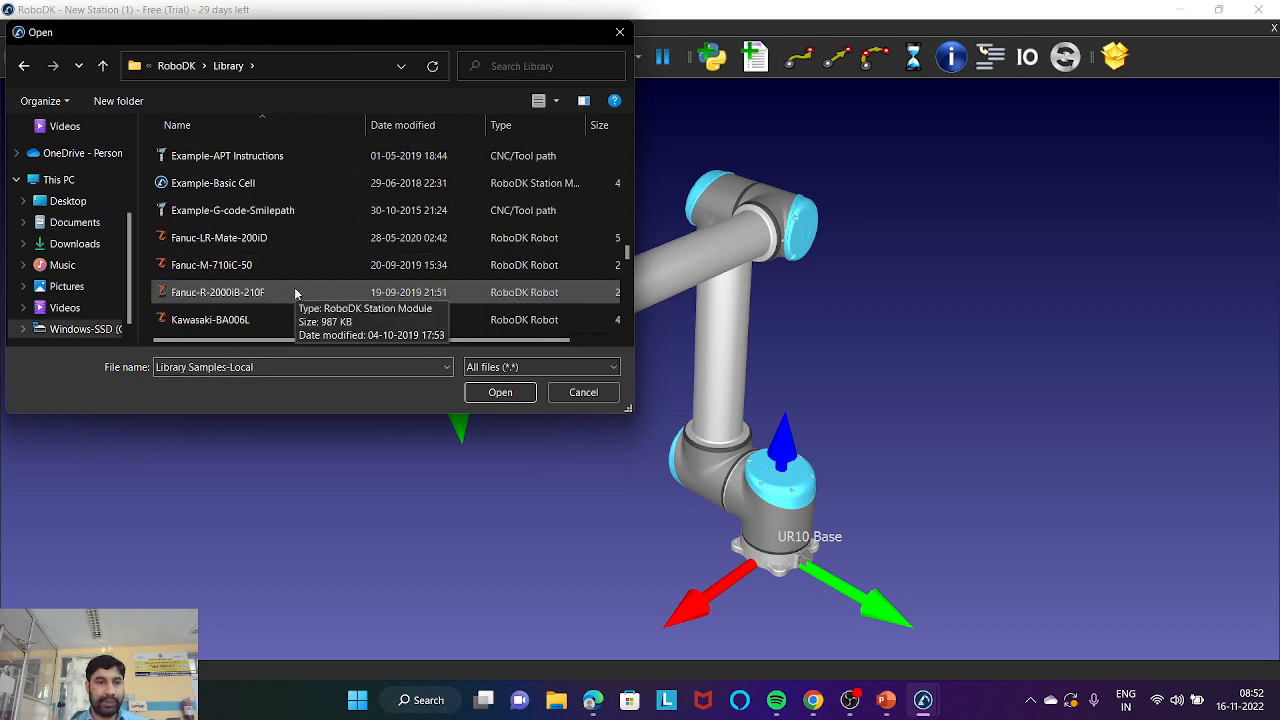
{"action": "scroll", "coordinate": [294, 287], "scroll_direction": "down", "scroll_amount": 6}
{"action": "scroll", "coordinate": [294, 287], "scroll_direction": "down", "scroll_amount": 2}
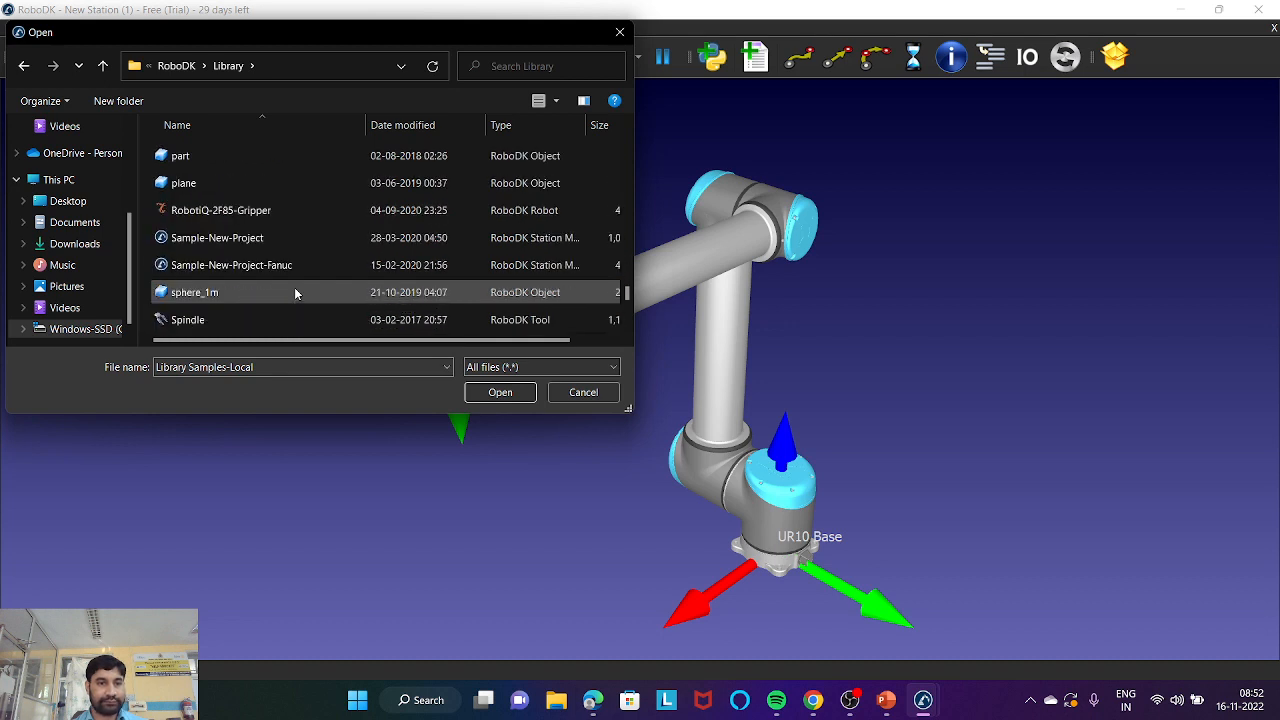
{"action": "scroll", "coordinate": [290, 282], "scroll_direction": "up", "scroll_amount": 1}
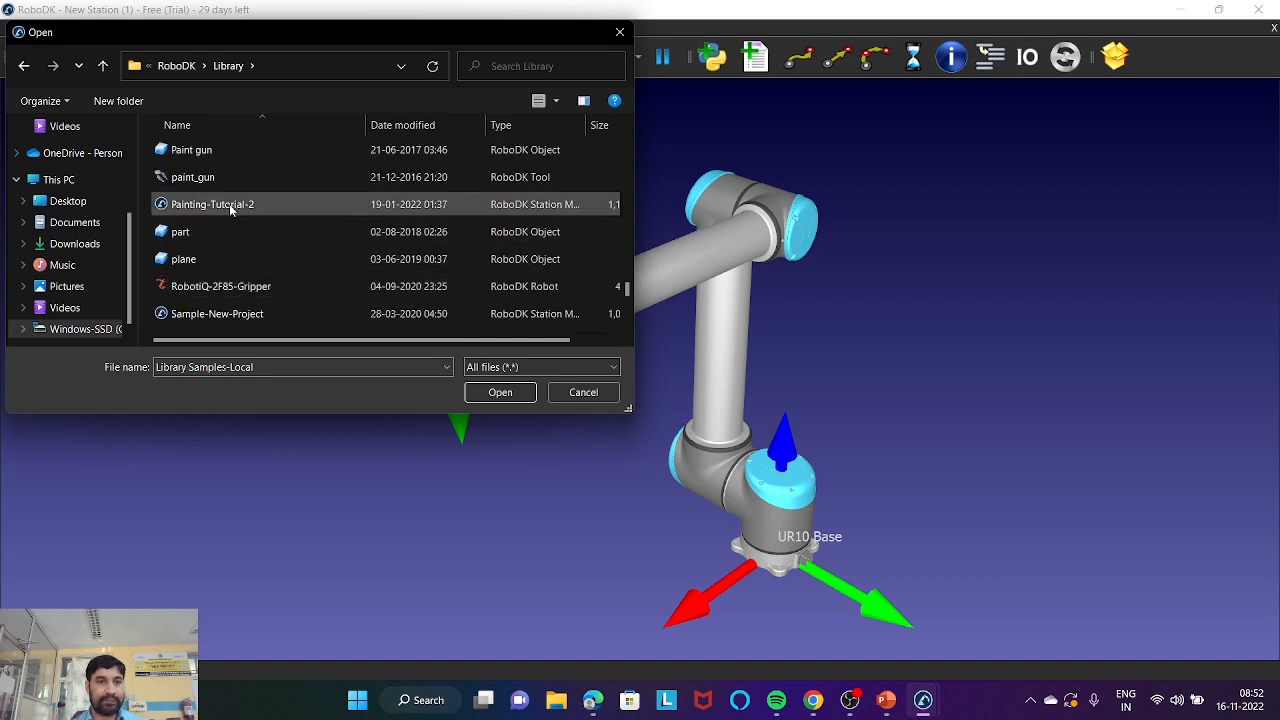
{"action": "left_click", "coordinate": [240, 178]}
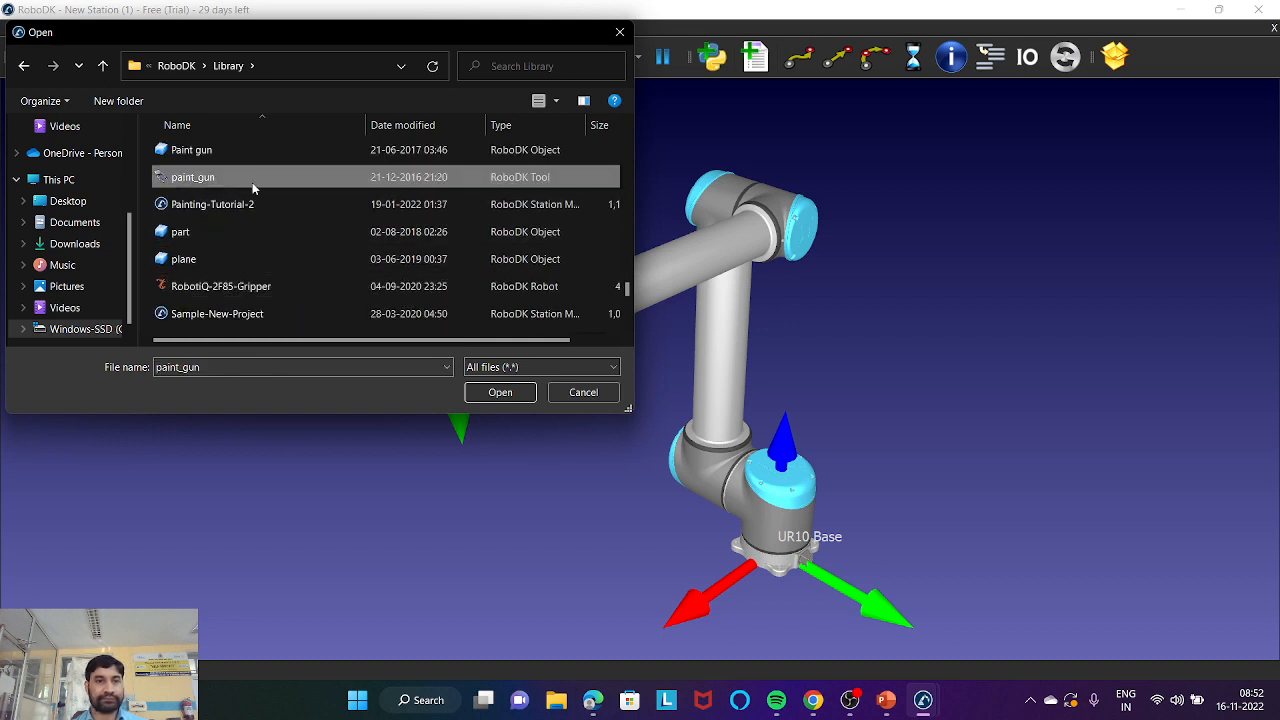
{"action": "left_click", "coordinate": [500, 392]}
Examine how the paint gun is mounted on the robot flange, up close and with the whole station fitted in view
{"action": "scroll", "coordinate": [614, 280], "scroll_direction": "up", "scroll_amount": 3}
{"action": "scroll", "coordinate": [616, 280], "scroll_direction": "up", "scroll_amount": 2}
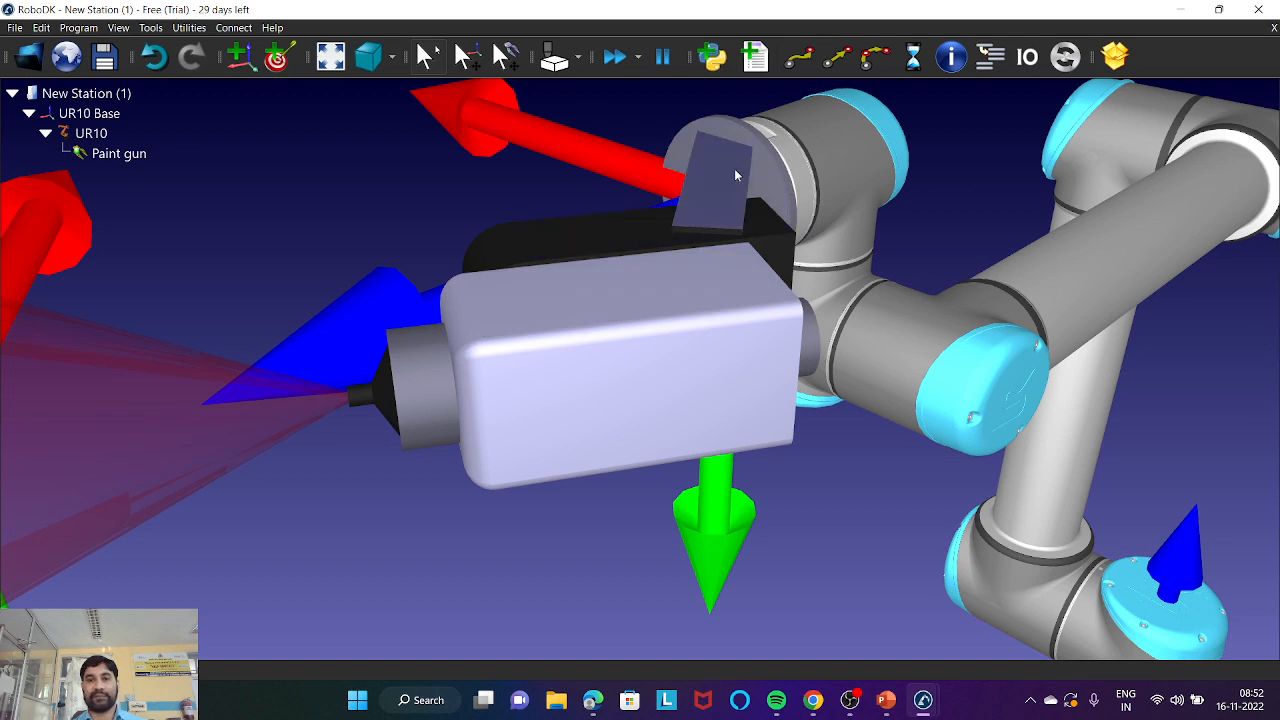
{"action": "scroll", "coordinate": [770, 180], "scroll_direction": "down", "scroll_amount": 5}
{"action": "scroll", "coordinate": [786, 152], "scroll_direction": "up", "scroll_amount": 6}
{"action": "scroll", "coordinate": [700, 185], "scroll_direction": "down", "scroll_amount": 6}
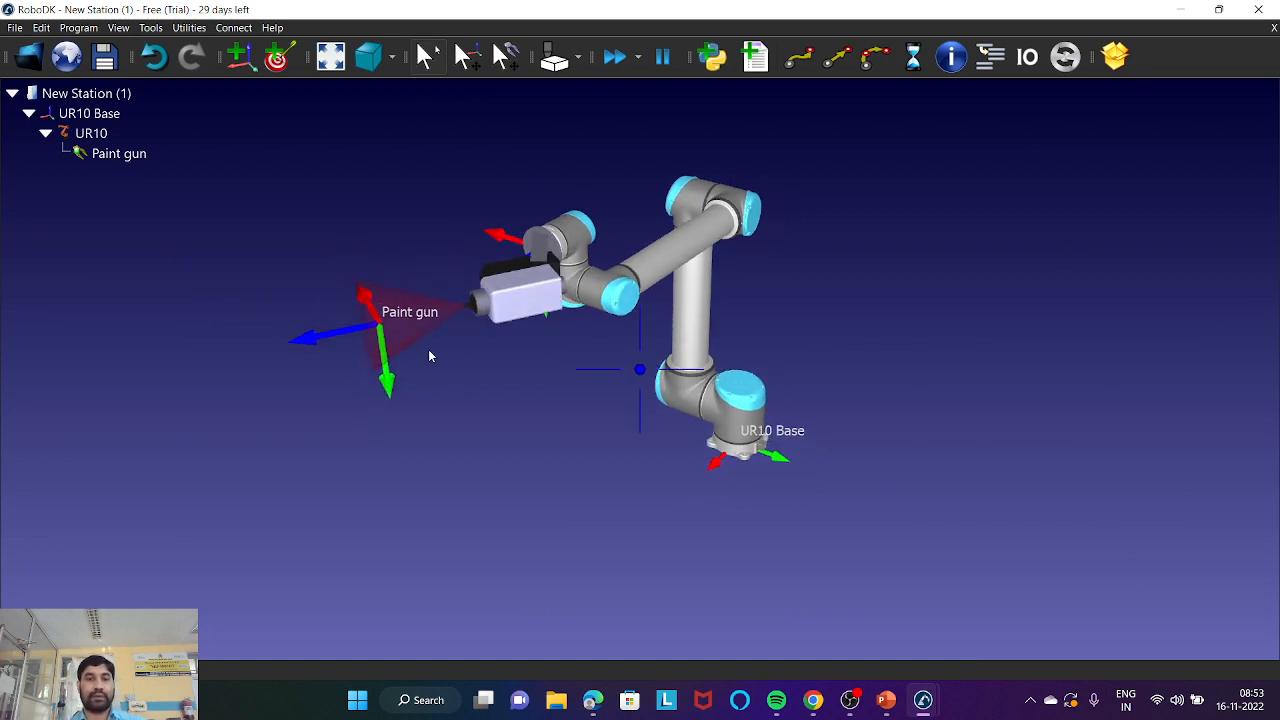
{"action": "scroll", "coordinate": [488, 250], "scroll_direction": "up", "scroll_amount": 3}
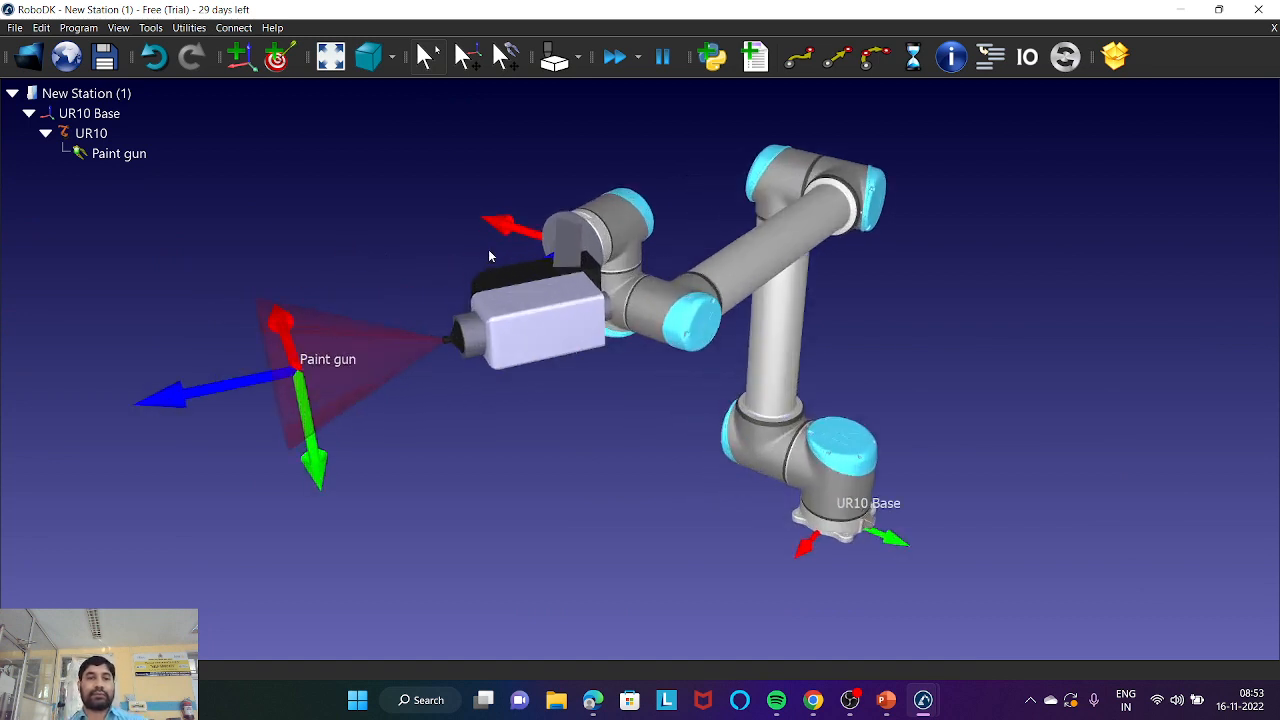
{"action": "left_click", "coordinate": [331, 57]}
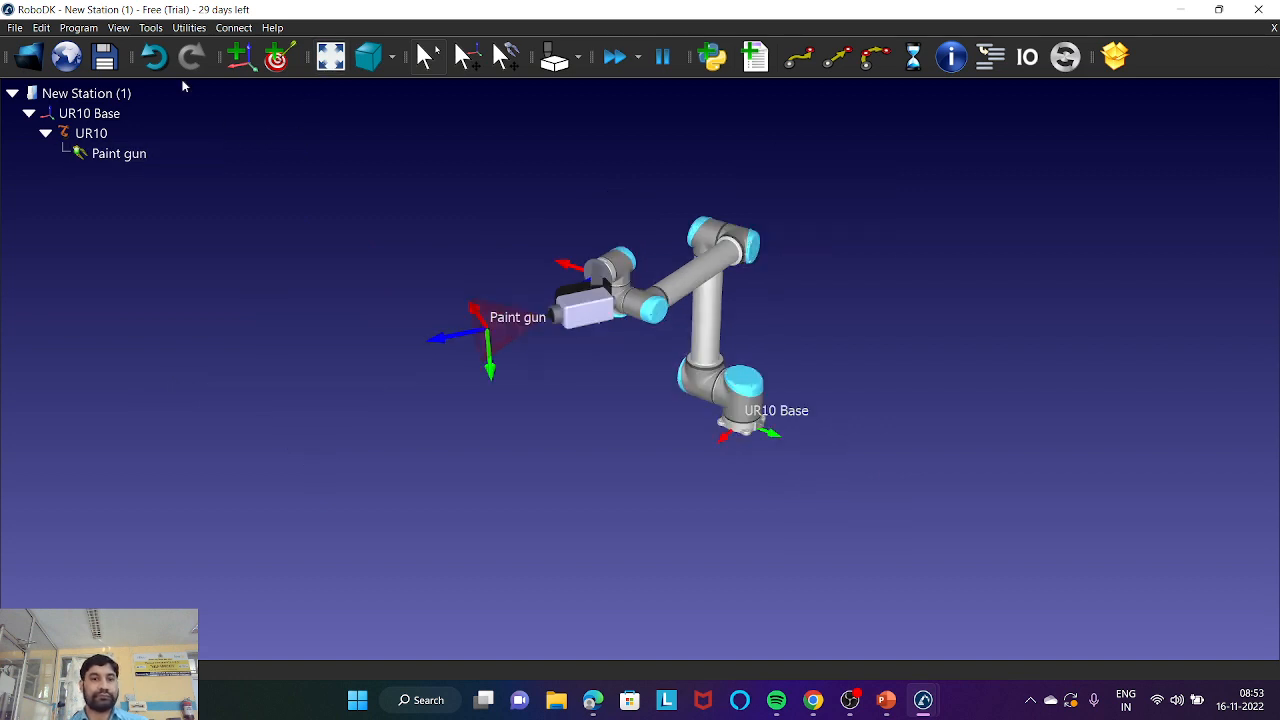
{"action": "scroll", "coordinate": [668, 234], "scroll_direction": "up", "scroll_amount": 2}
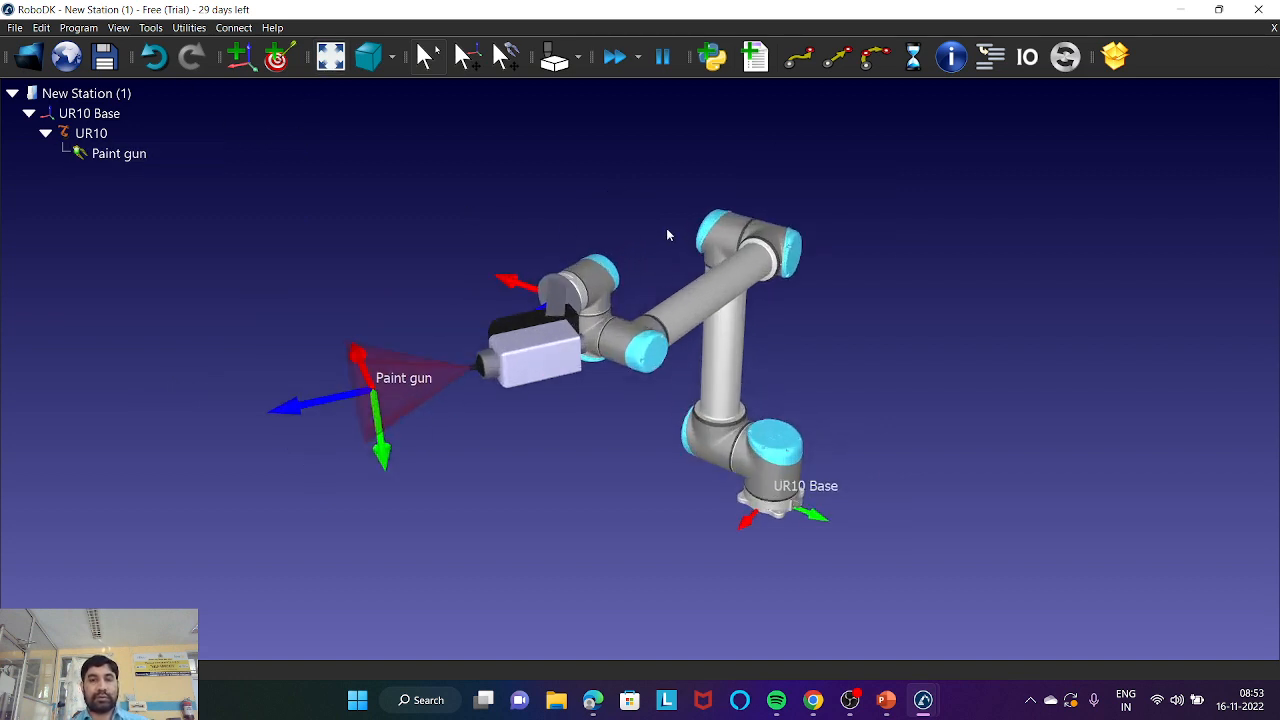
{"action": "scroll", "coordinate": [666, 230], "scroll_direction": "down", "scroll_amount": 2}
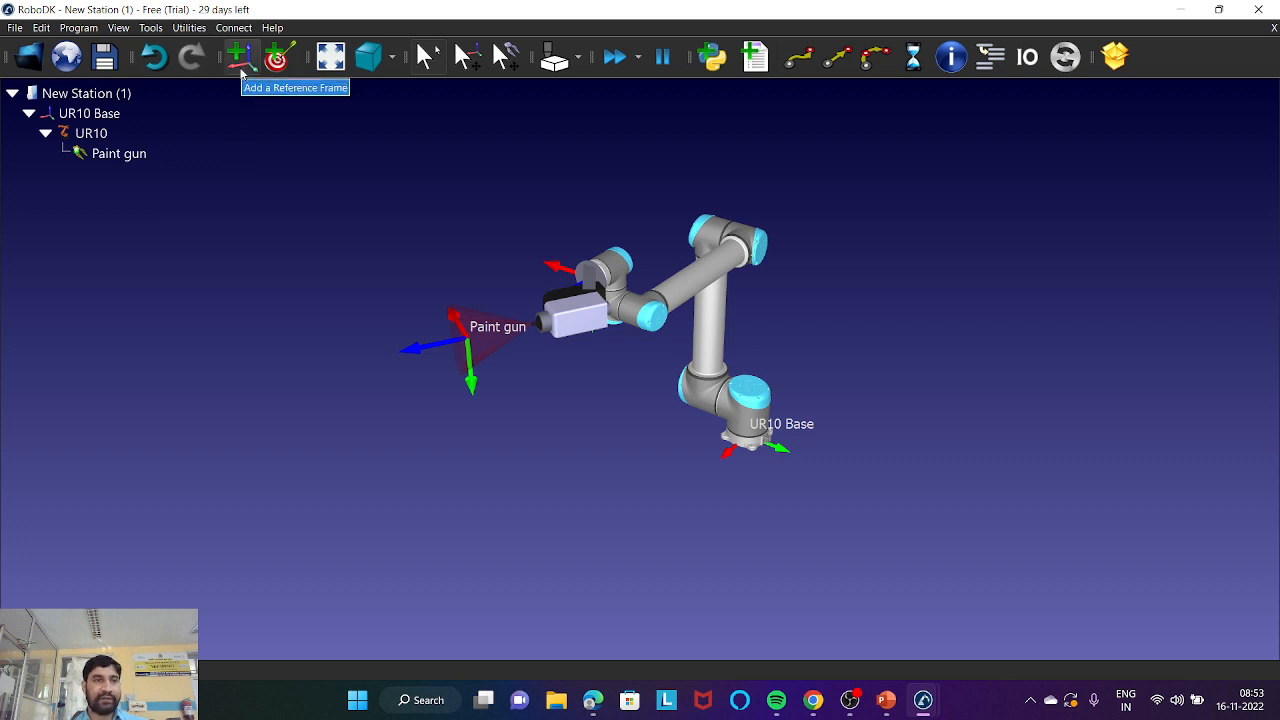
Add a reference frame to the station under the UR10 base
{"action": "left_click", "coordinate": [80, 28]}
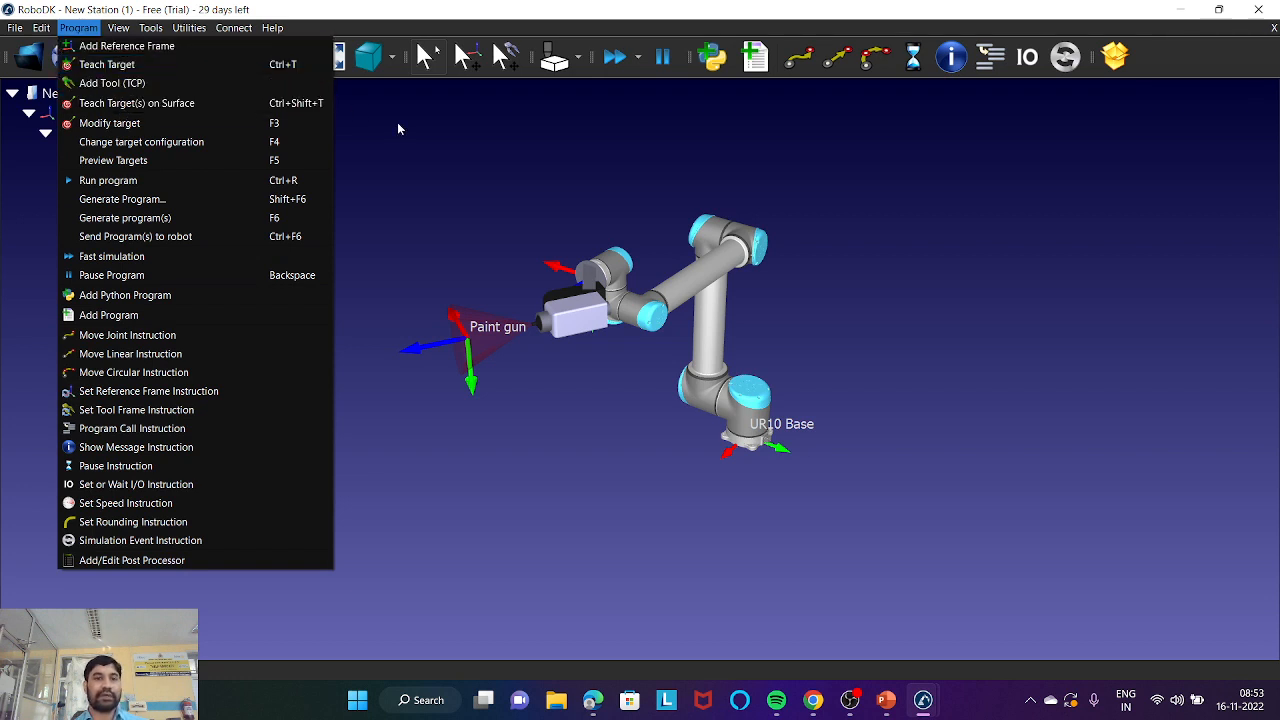
{"action": "left_click", "coordinate": [191, 47]}
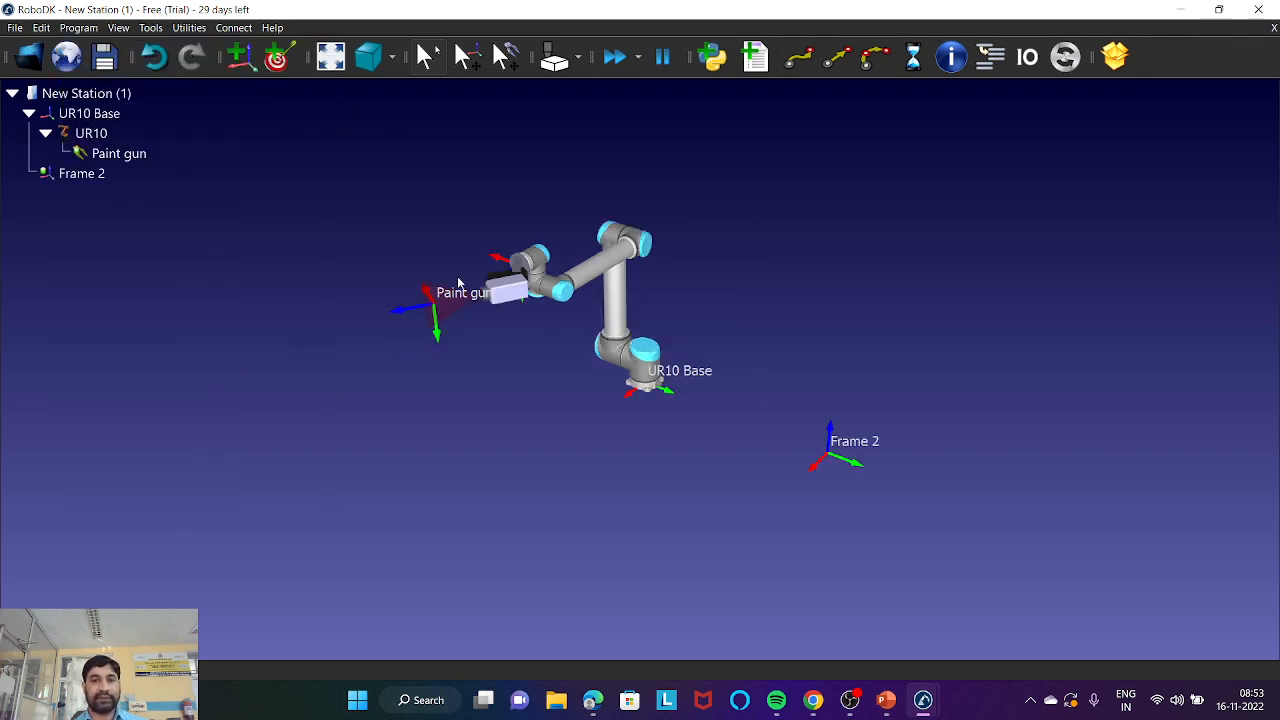
{"action": "scroll", "coordinate": [829, 460], "scroll_direction": "up", "scroll_amount": 3}
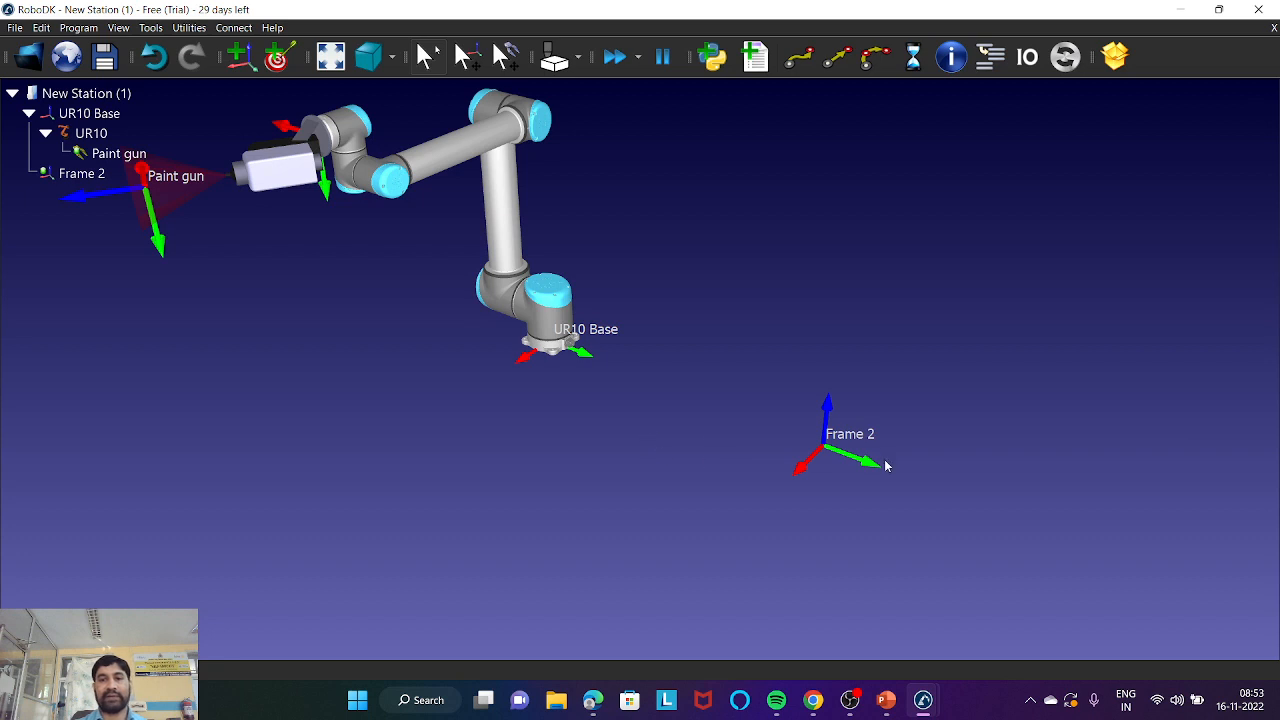
{"action": "scroll", "coordinate": [877, 466], "scroll_direction": "down", "scroll_amount": 1}
{"action": "scroll", "coordinate": [877, 466], "scroll_direction": "down", "scroll_amount": 1}
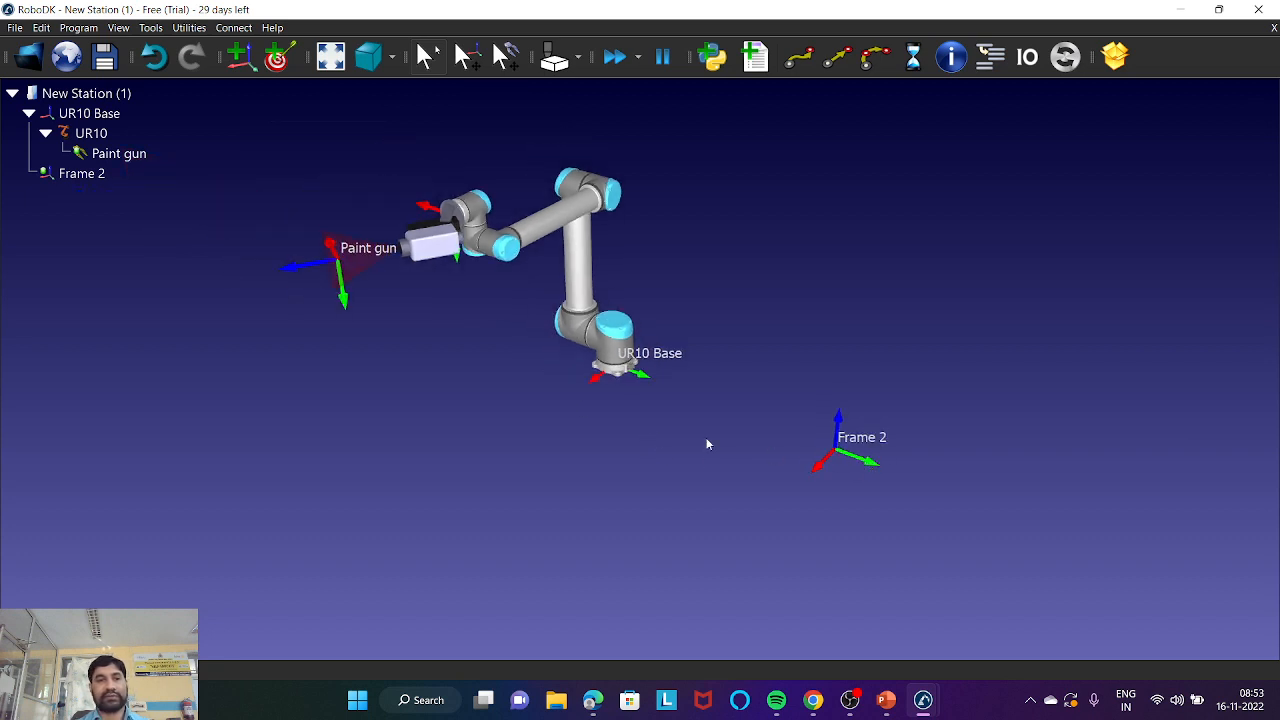
Set the new reference frame's X position to 600 mm with respect to the station
{"action": "left_click", "coordinate": [86, 177]}
{"action": "double_click", "coordinate": [88, 178]}
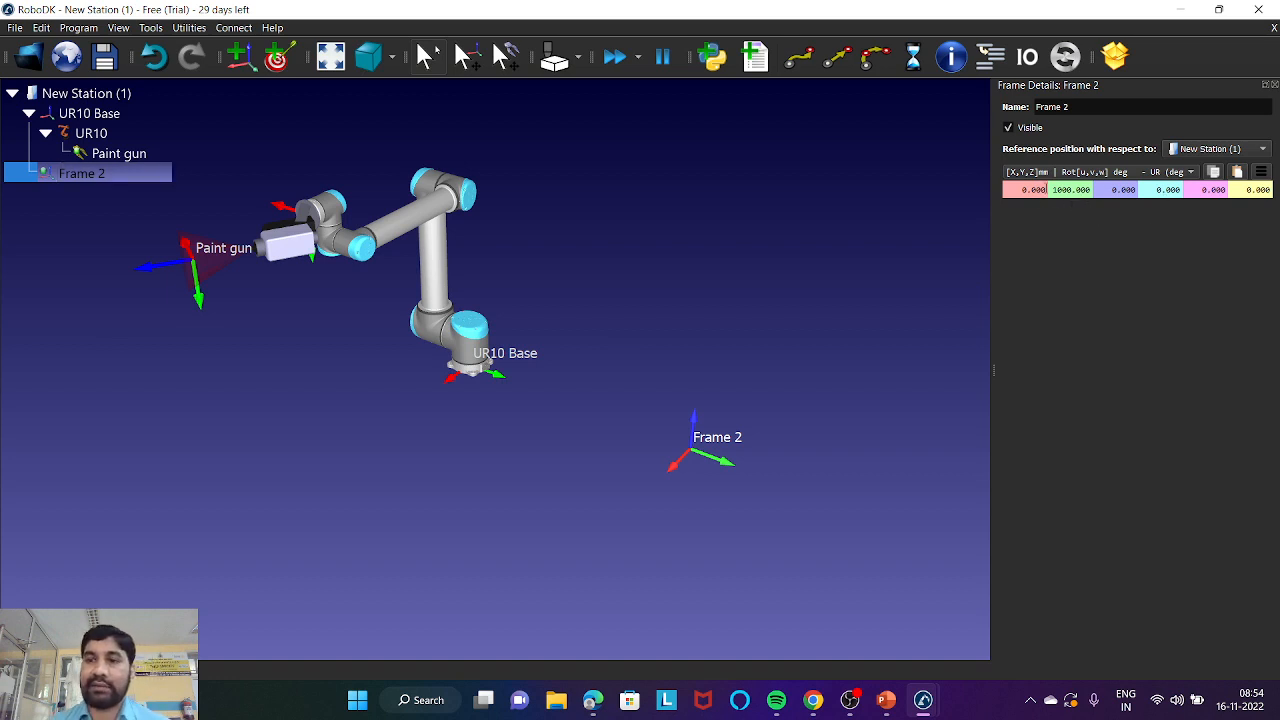
{"action": "key", "text": "BackSpace"}
{"action": "key", "text": "BackSpace"}
{"action": "key", "text": "BackSpace"}
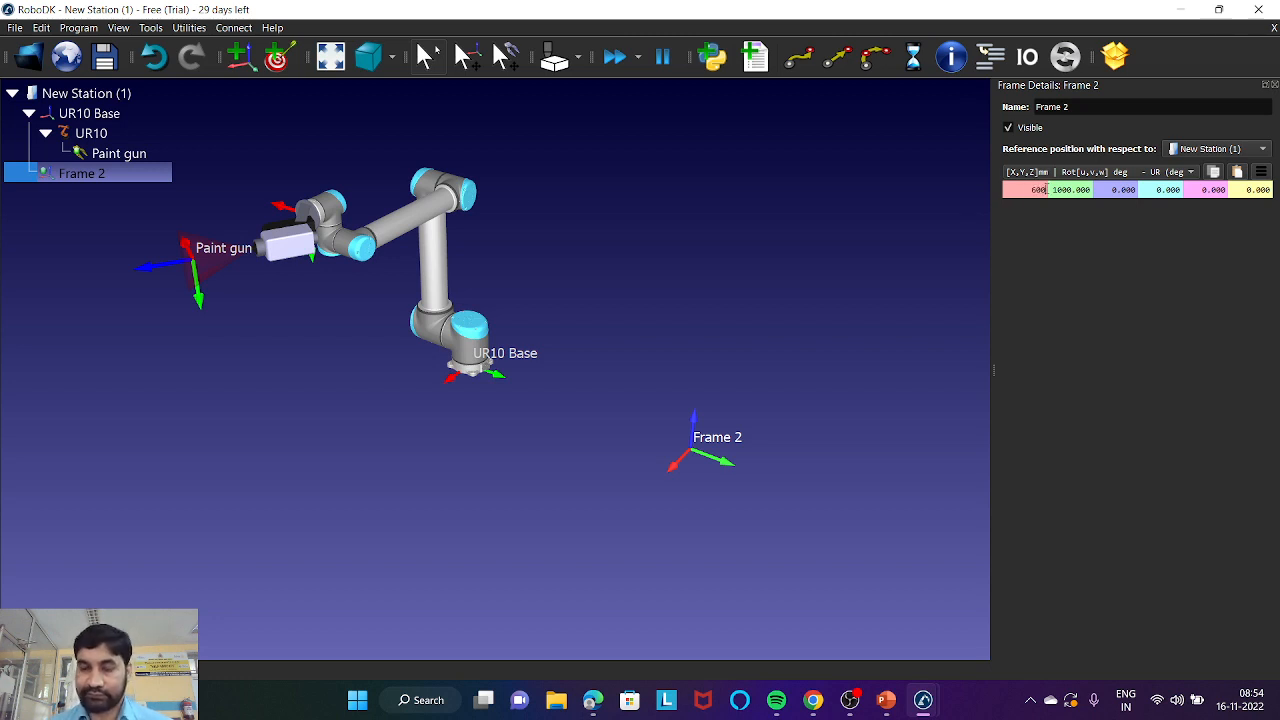
{"action": "key", "text": "Return"}
{"action": "scroll", "coordinate": [616, 358], "scroll_direction": "up", "scroll_amount": 2}
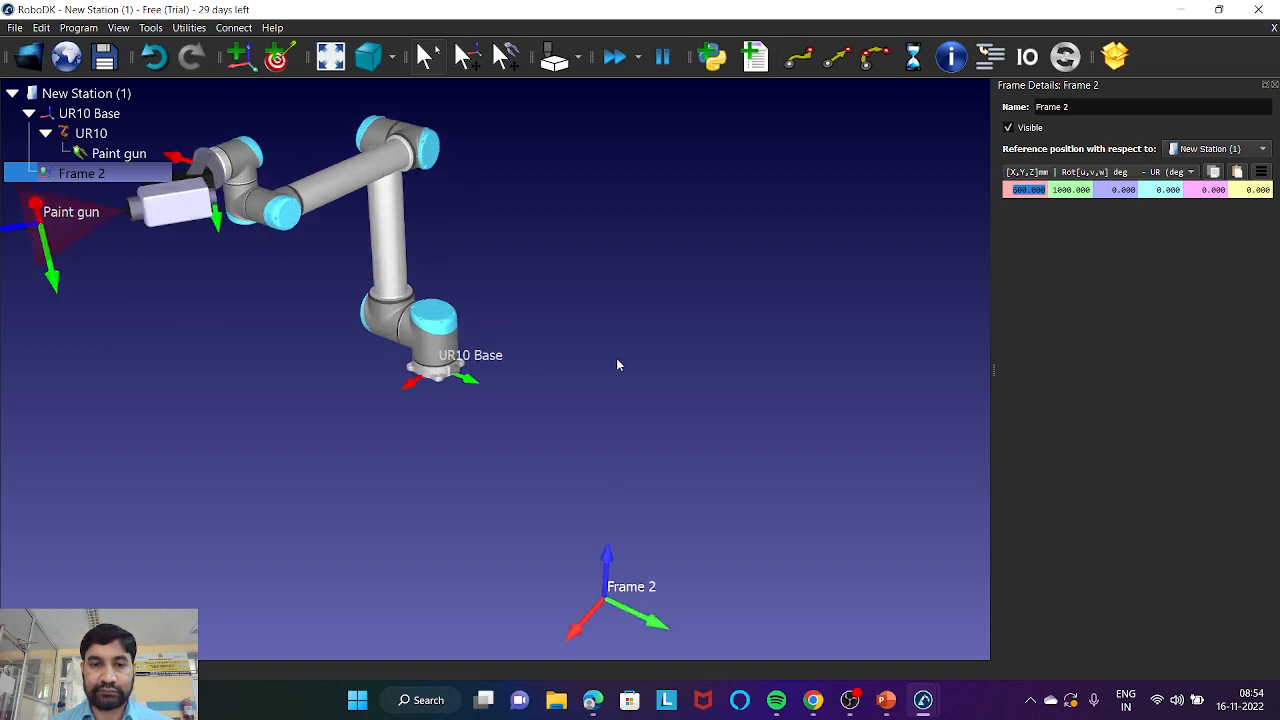
{"action": "scroll", "coordinate": [620, 360], "scroll_direction": "down", "scroll_amount": 4}
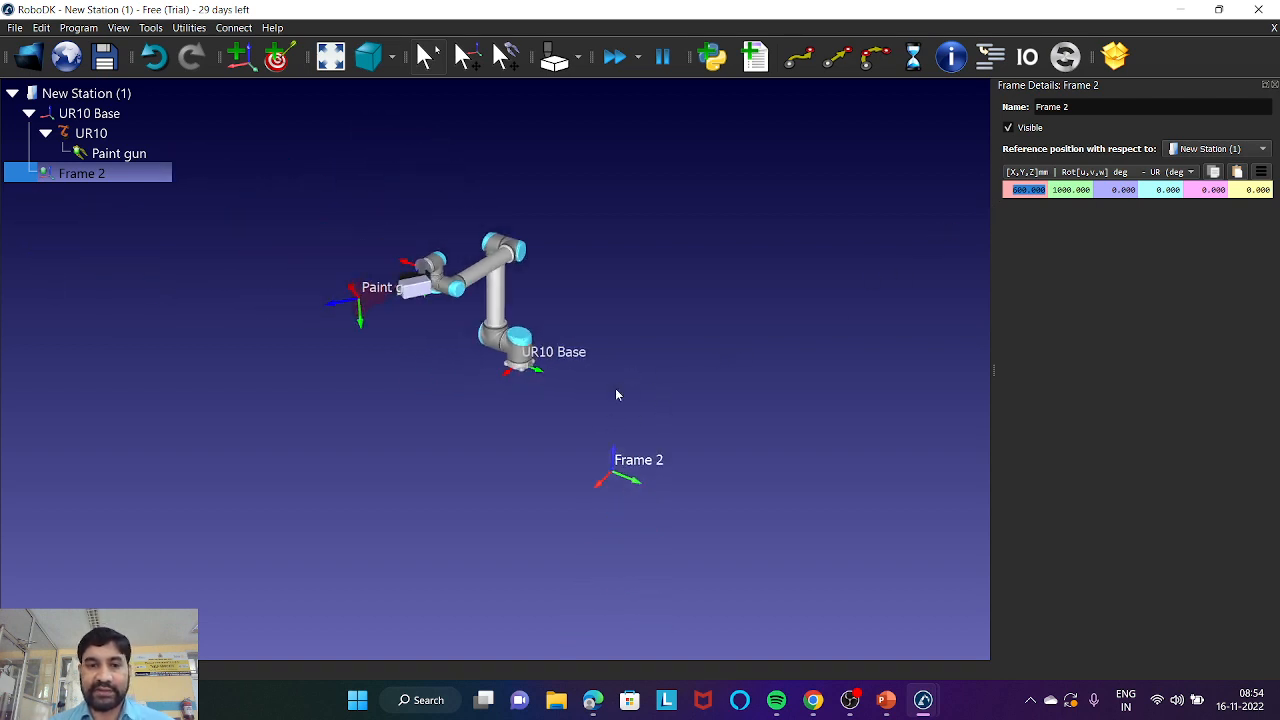
{"action": "scroll", "coordinate": [522, 412], "scroll_direction": "up", "scroll_amount": 3}
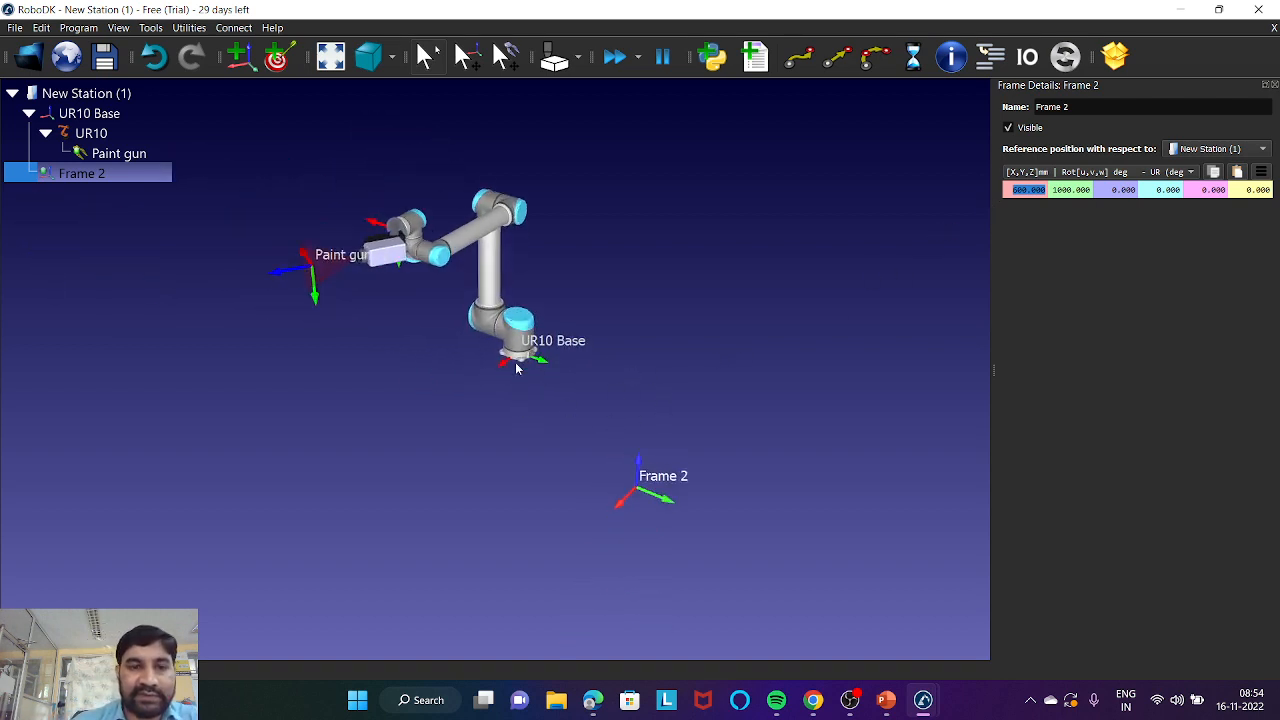
Set Frame 2's Y position to 0 mm with respect to the station and close the frame details
{"action": "scroll", "coordinate": [548, 365], "scroll_direction": "up", "scroll_amount": 1}
{"action": "left_click", "coordinate": [1093, 189]}
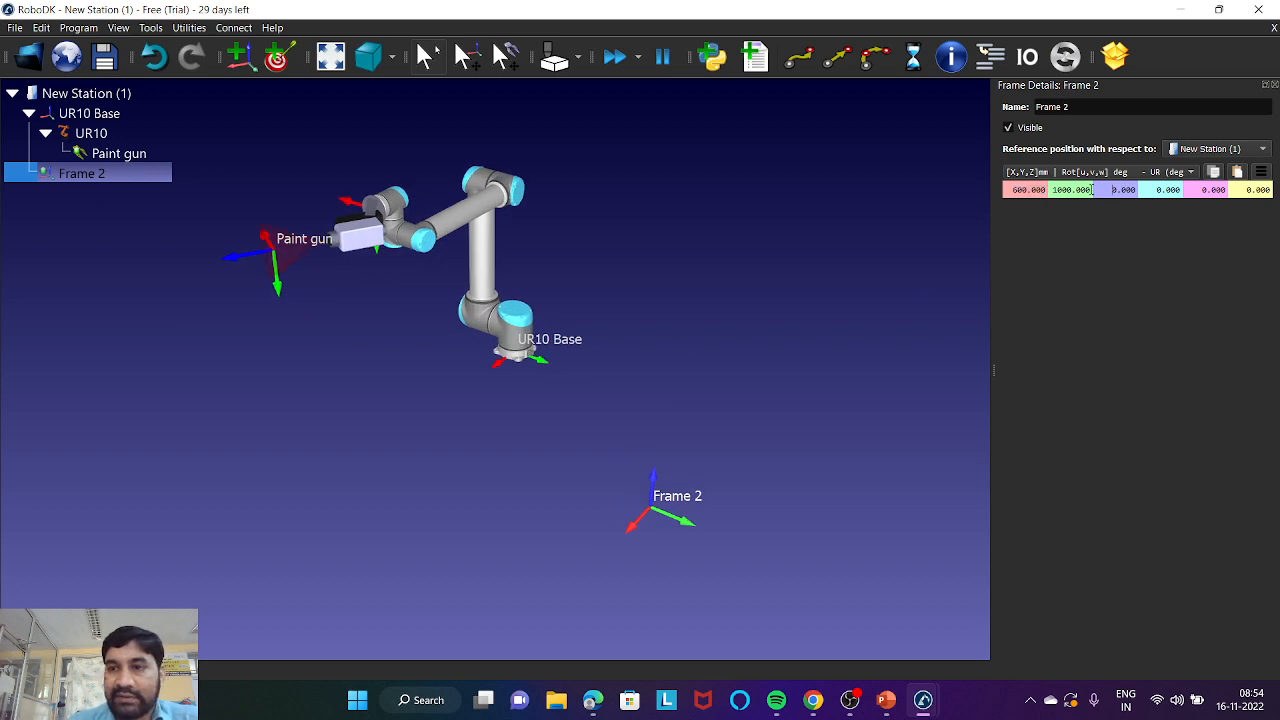
{"action": "left_click_drag", "start_coordinate": [1055, 190], "coordinate": [1094, 190]}
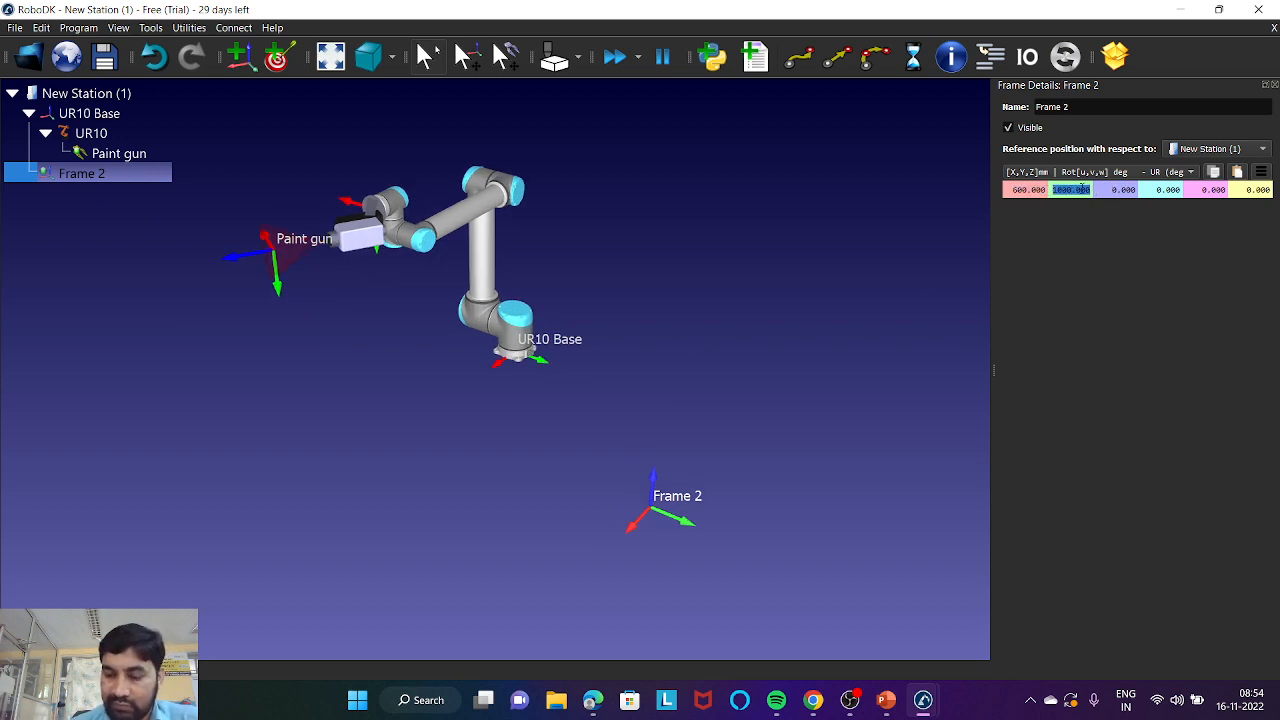
{"action": "type", "text": "0"}
{"action": "key", "text": "Return"}
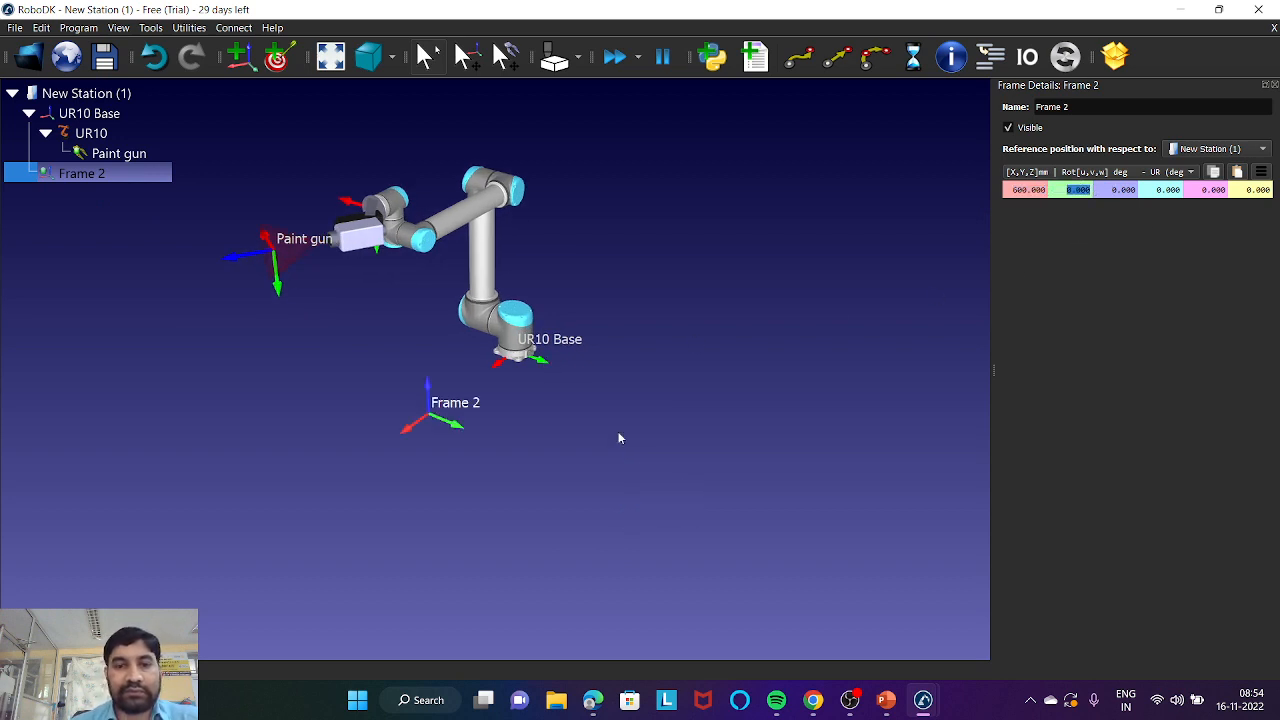
{"action": "scroll", "coordinate": [467, 388], "scroll_direction": "up", "scroll_amount": 1}
{"action": "scroll", "coordinate": [485, 399], "scroll_direction": "up", "scroll_amount": 1}
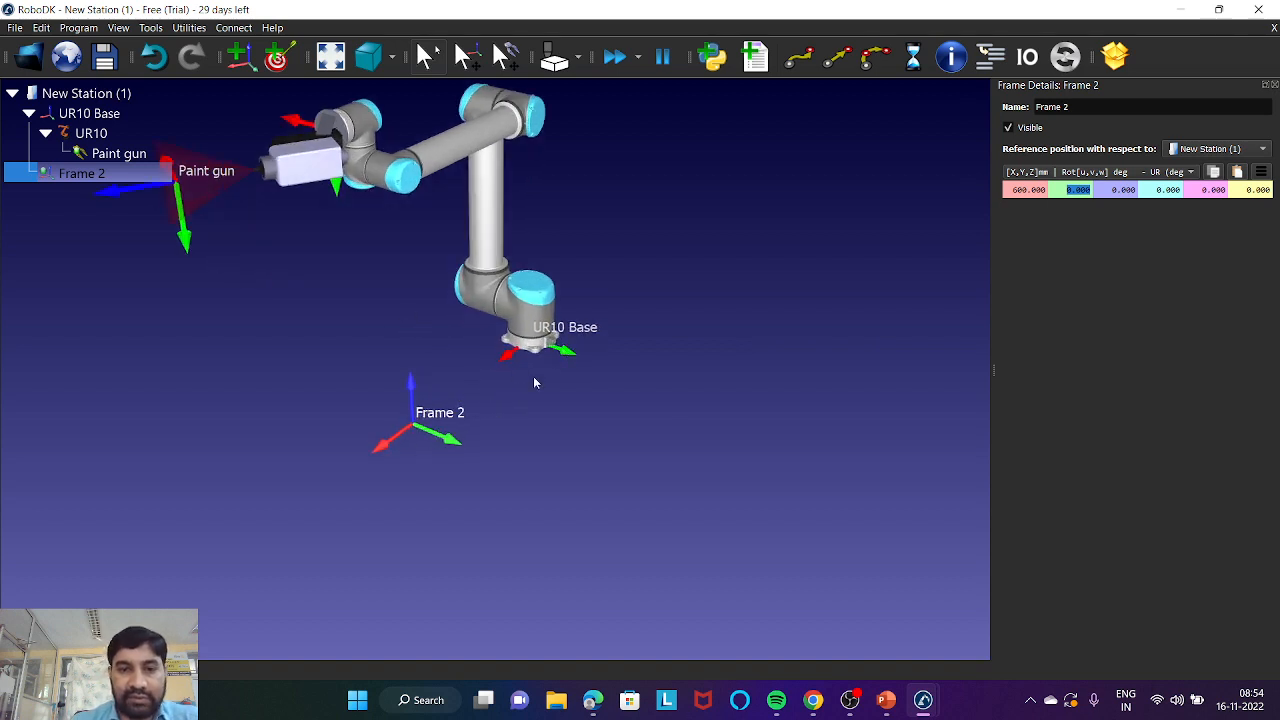
{"action": "scroll", "coordinate": [433, 436], "scroll_direction": "up", "scroll_amount": 2}
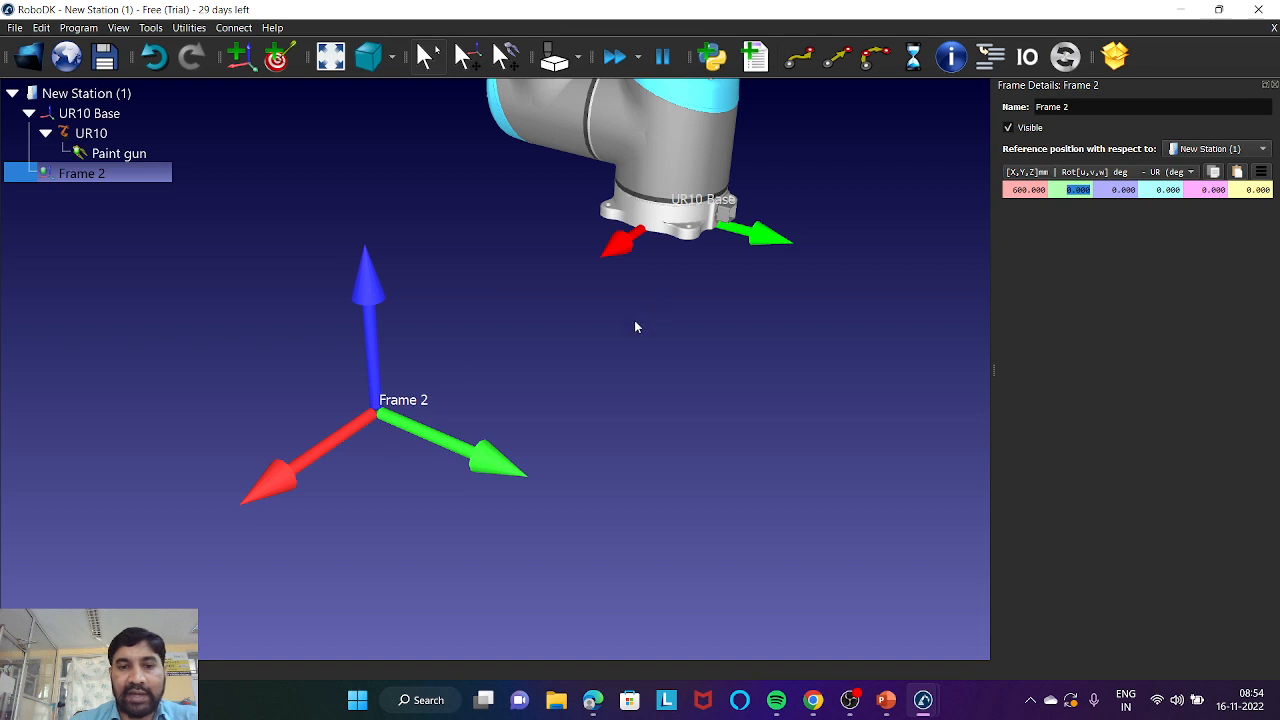
{"action": "scroll", "coordinate": [634, 326], "scroll_direction": "down", "scroll_amount": 2}
{"action": "scroll", "coordinate": [650, 293], "scroll_direction": "down", "scroll_amount": 3}
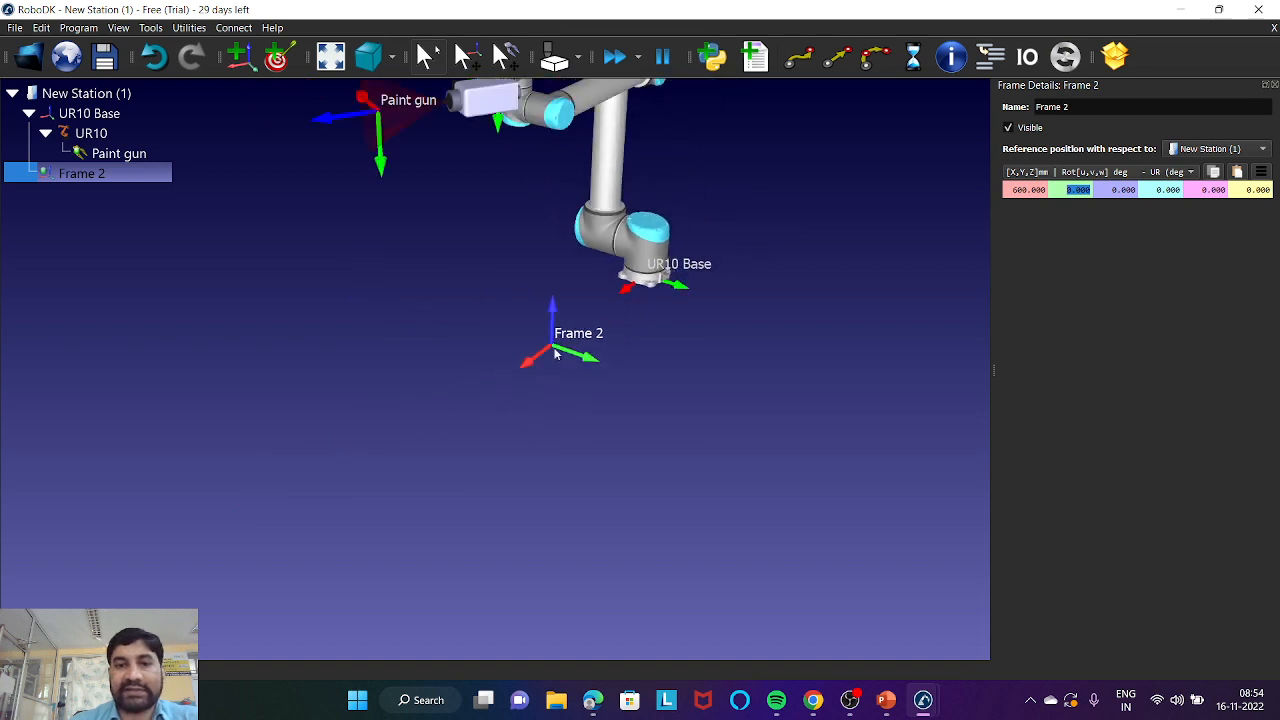
{"action": "scroll", "coordinate": [547, 349], "scroll_direction": "down", "scroll_amount": 3}
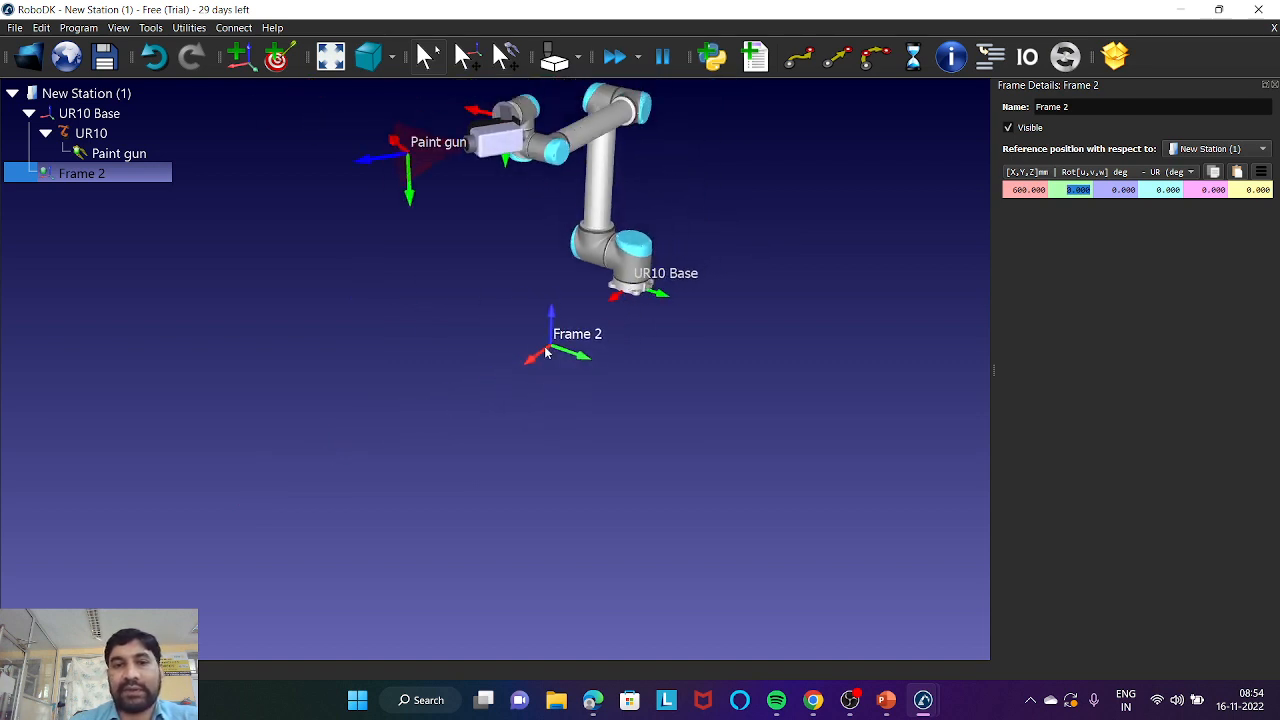
{"action": "right_click_drag", "start_coordinate": [611, 357], "coordinate": [642, 337]}
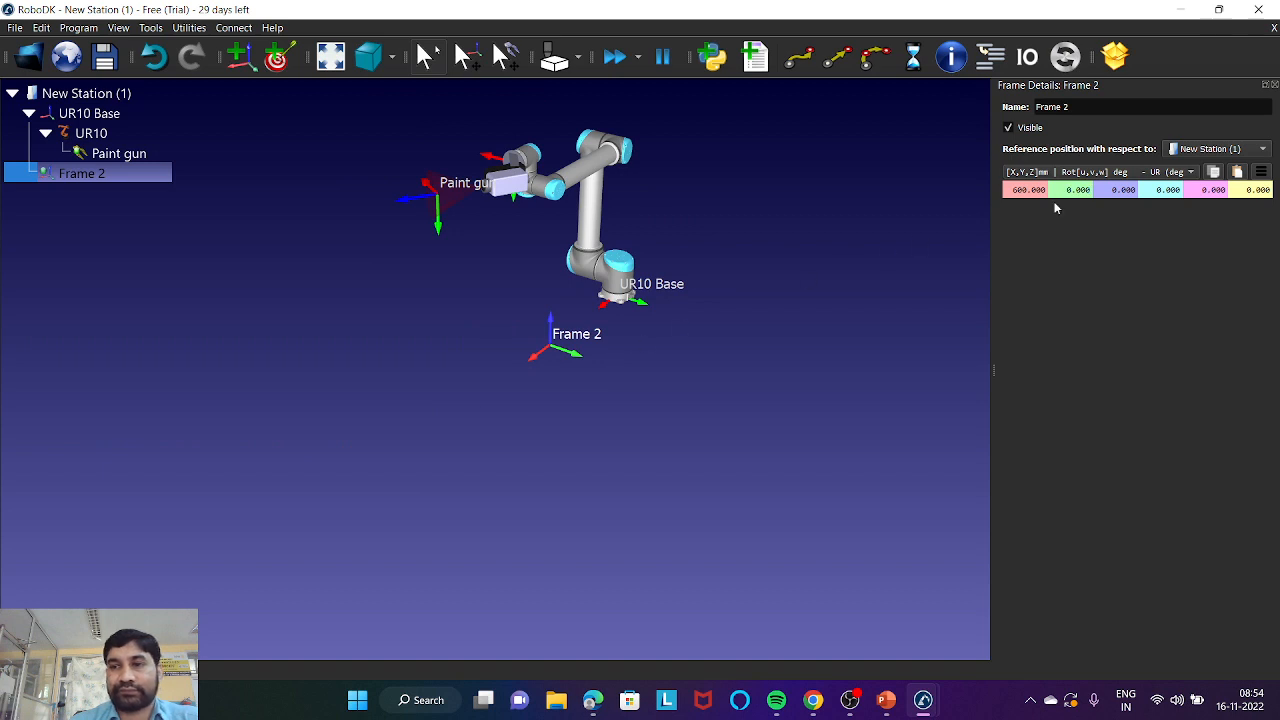
{"action": "left_click", "coordinate": [1275, 87]}
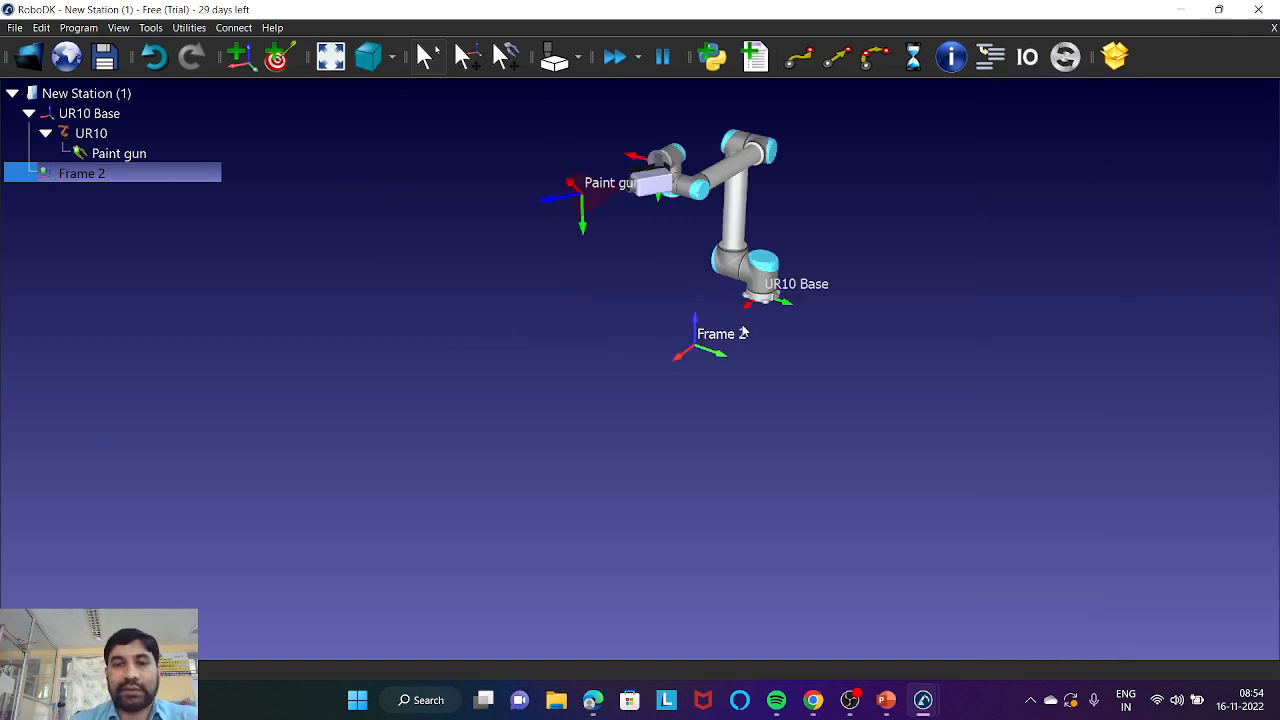
Examine the UR10 base frame and Frame 2 up close, selecting each one in the station tree
{"action": "scroll", "coordinate": [743, 331], "scroll_direction": "up", "scroll_amount": 2}
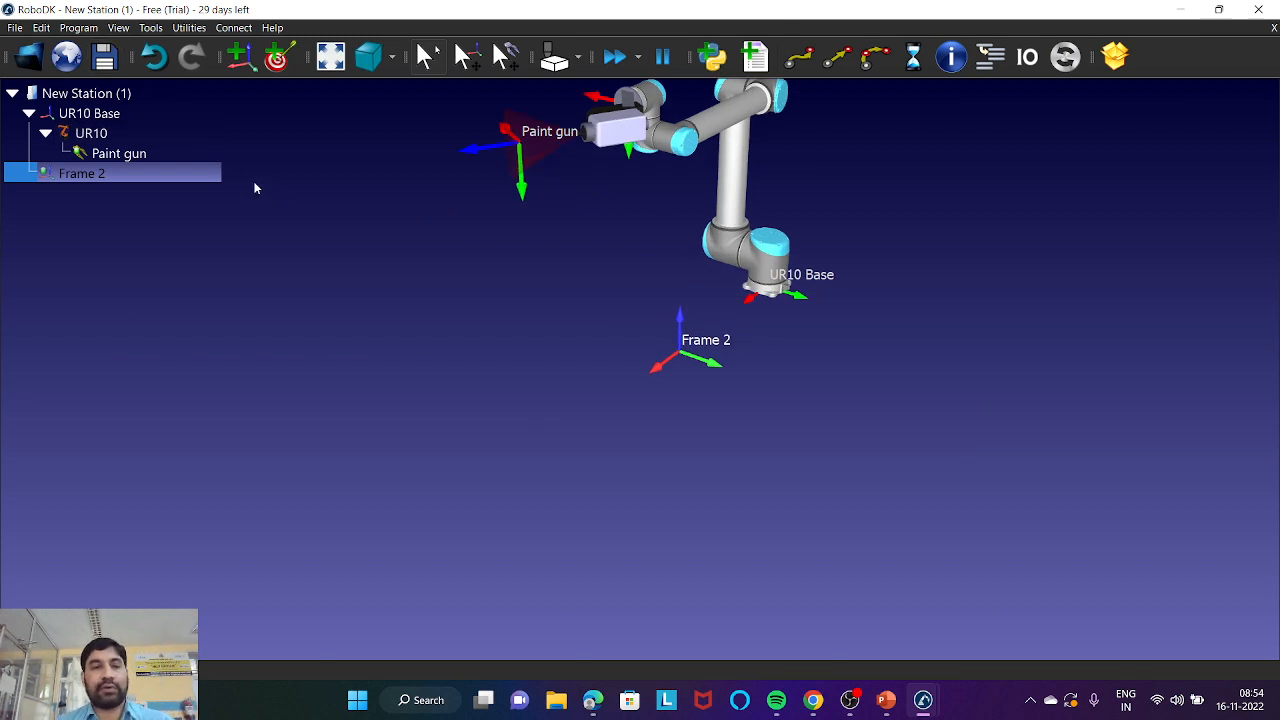
{"action": "left_click", "coordinate": [340, 313]}
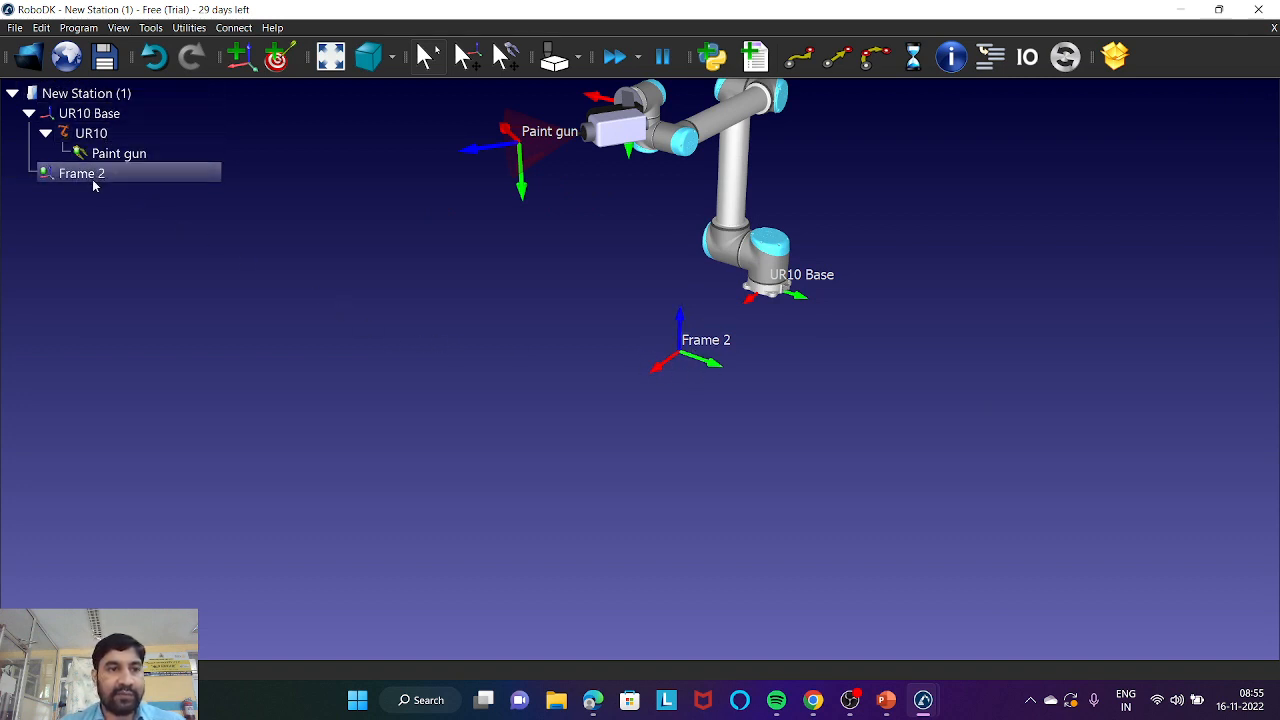
{"action": "left_click", "coordinate": [103, 118]}
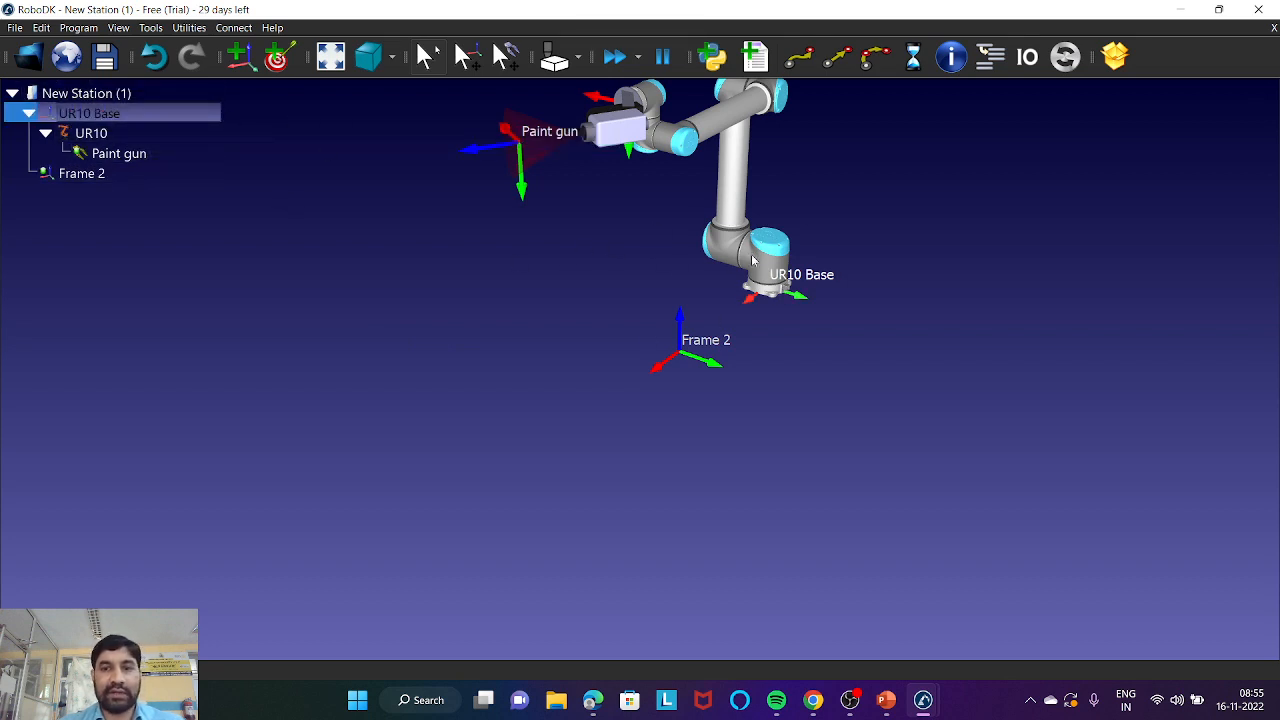
{"action": "scroll", "coordinate": [806, 276], "scroll_direction": "up", "scroll_amount": 4}
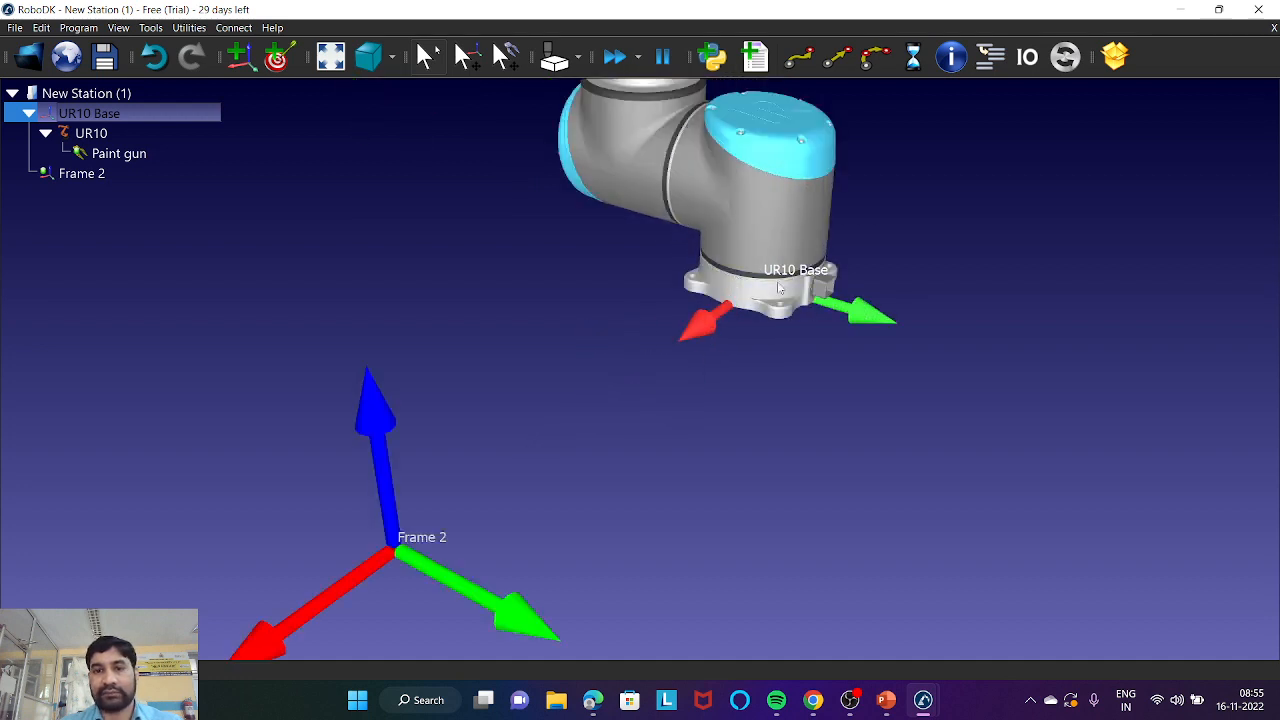
{"action": "scroll", "coordinate": [733, 300], "scroll_direction": "down", "scroll_amount": 1}
{"action": "scroll", "coordinate": [733, 300], "scroll_direction": "down", "scroll_amount": 1}
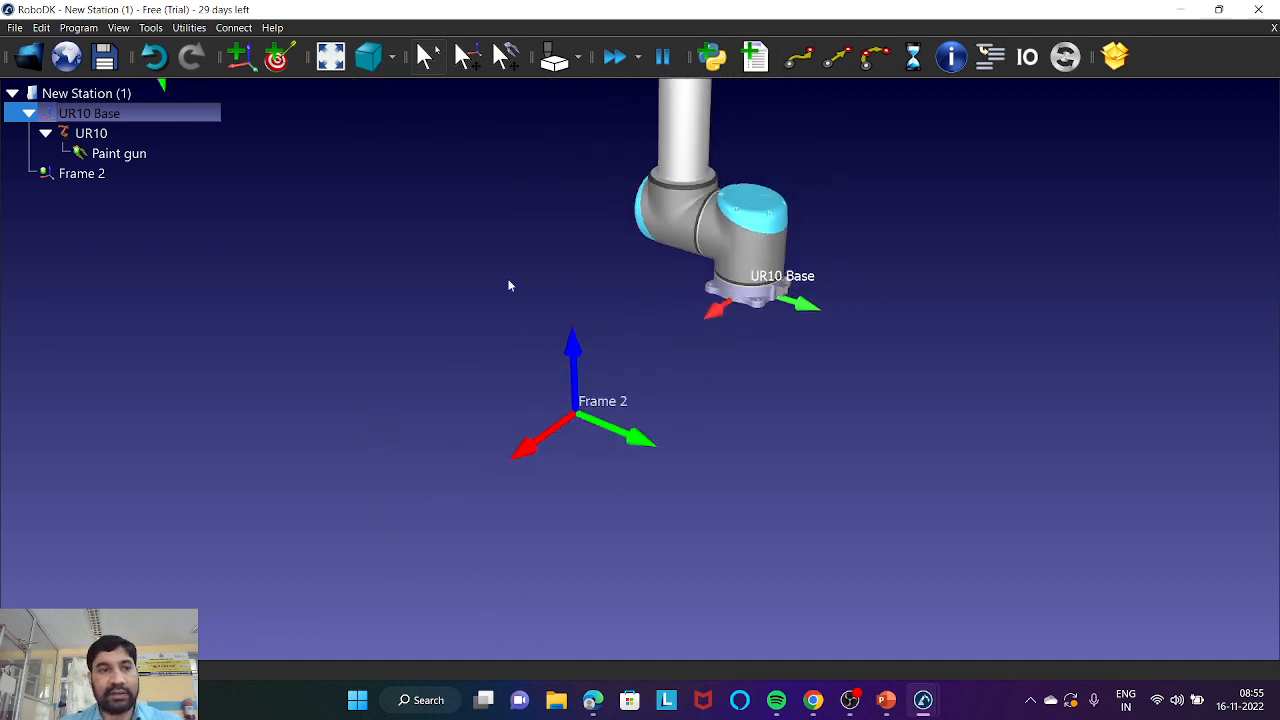
{"action": "left_click", "coordinate": [78, 177]}
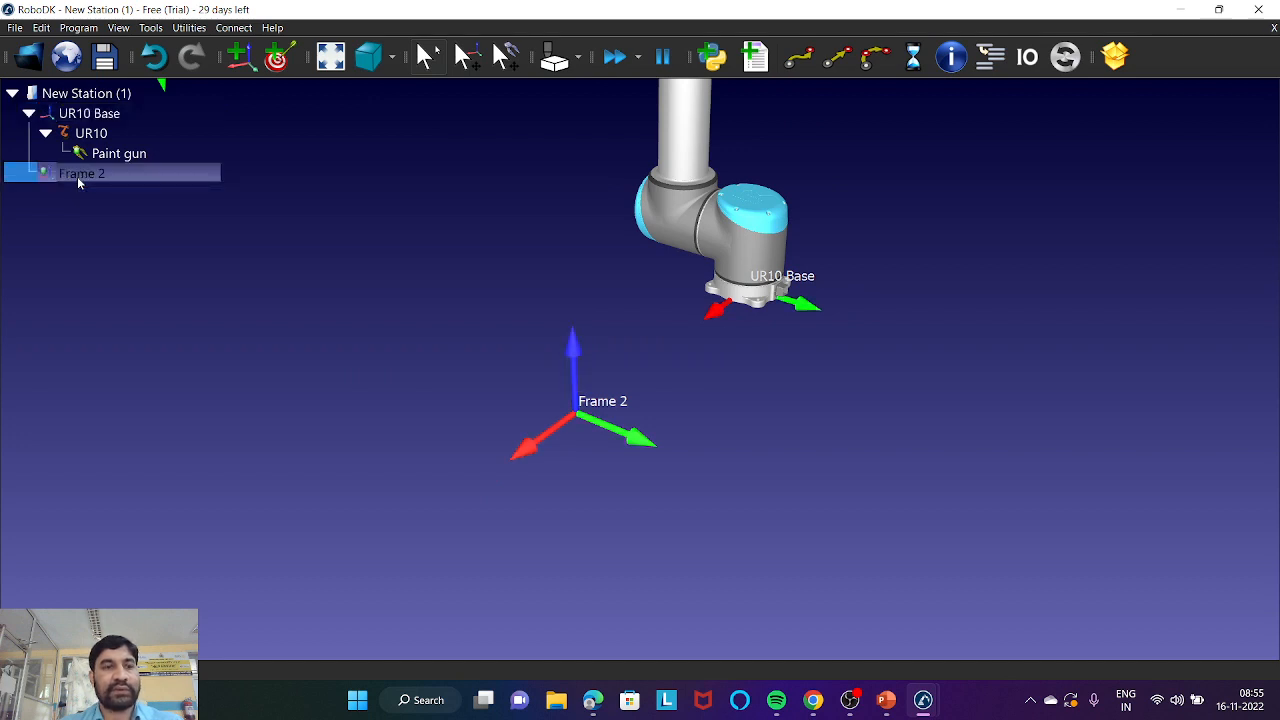
Load the Object Inspection file of type RoboDK Object from the RoboDK Library folder into the station
{"action": "left_click", "coordinate": [15, 28]}
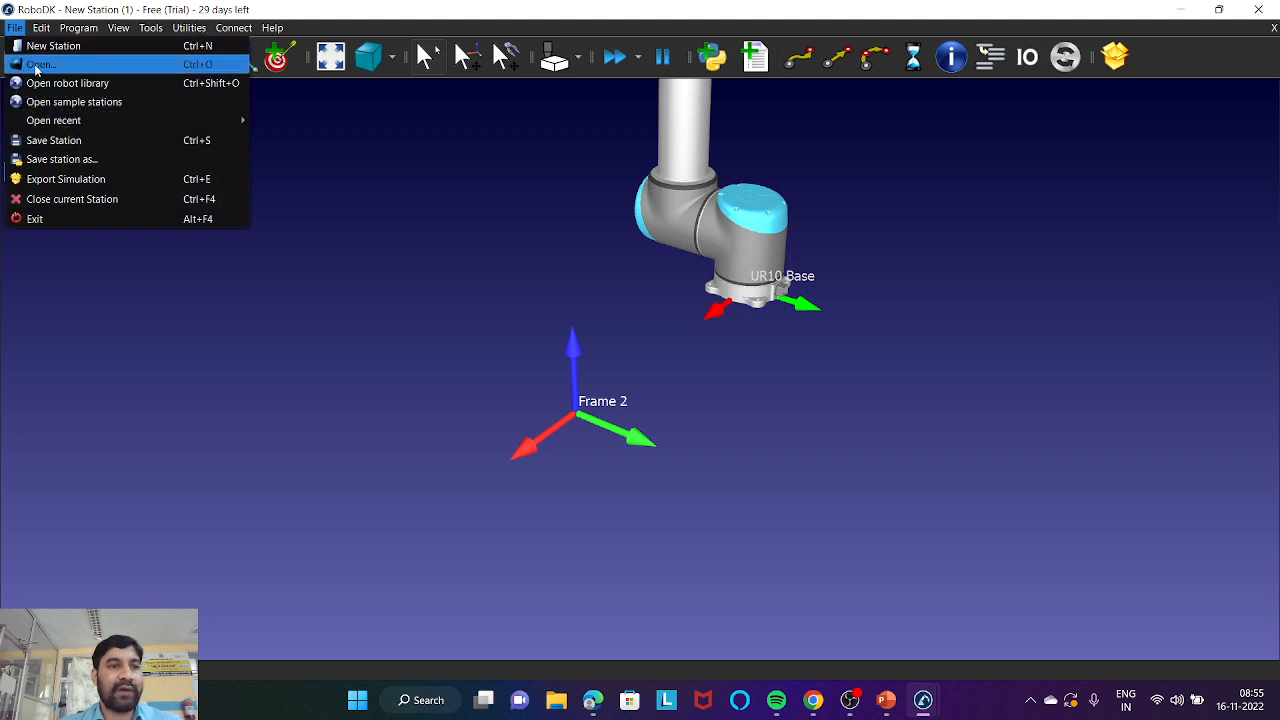
{"action": "left_click", "coordinate": [38, 64]}
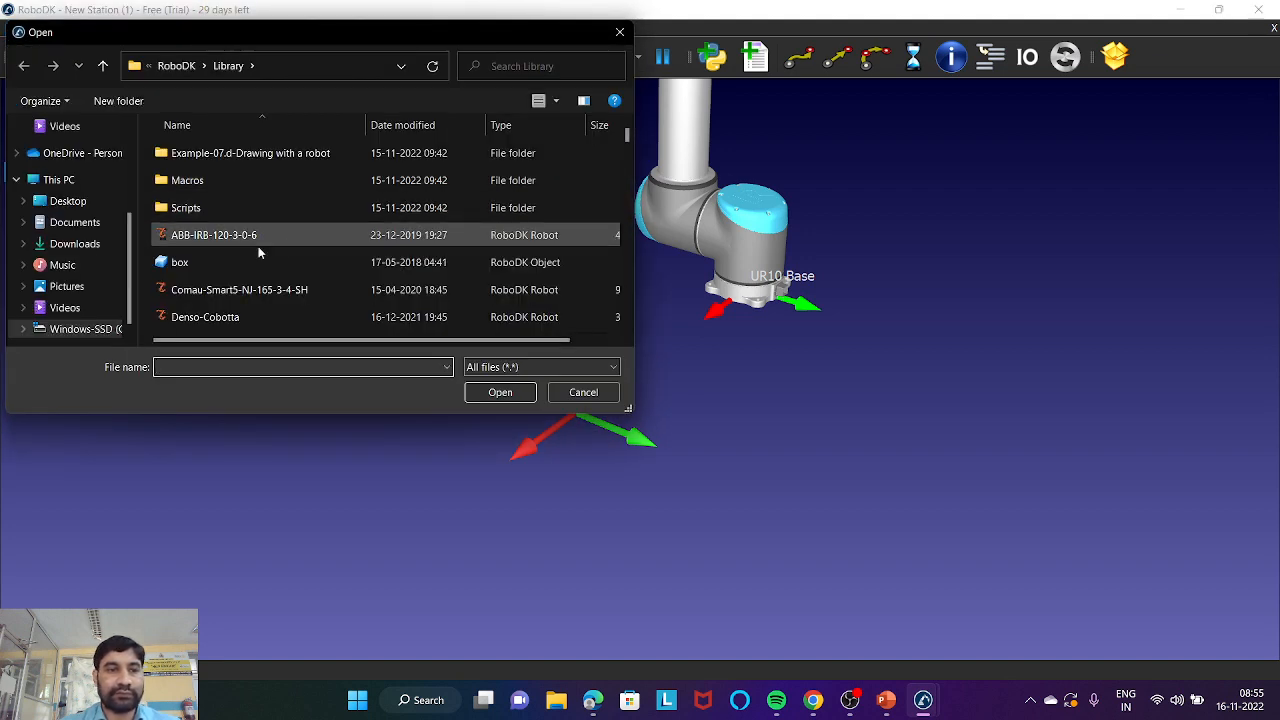
{"action": "scroll", "coordinate": [249, 246], "scroll_direction": "down", "scroll_amount": 8}
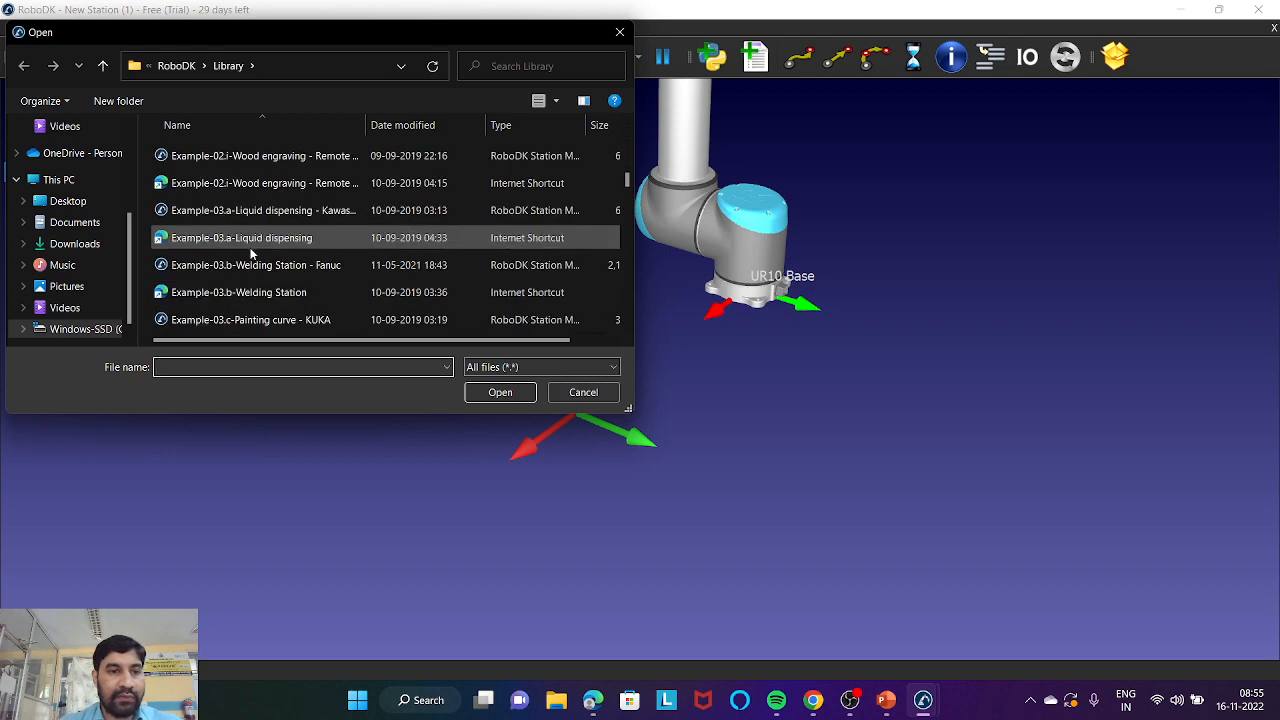
{"action": "scroll", "coordinate": [252, 258], "scroll_direction": "down", "scroll_amount": 15}
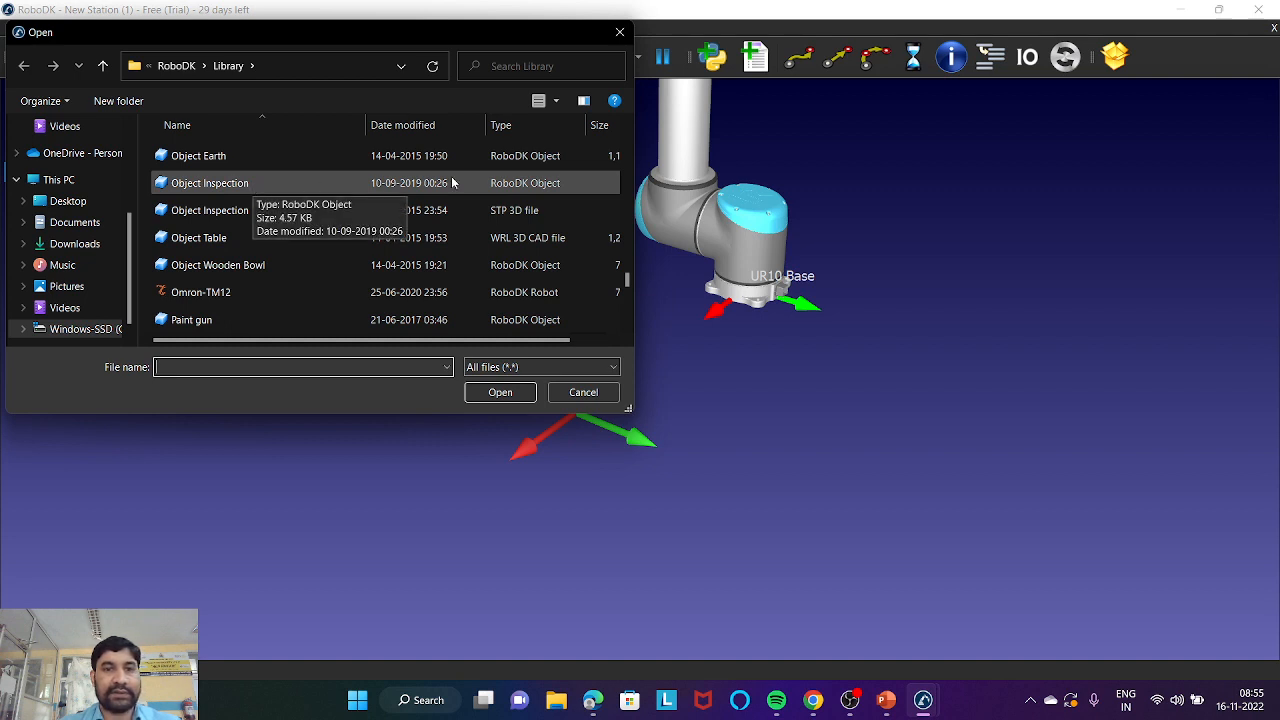
{"action": "left_click", "coordinate": [230, 185]}
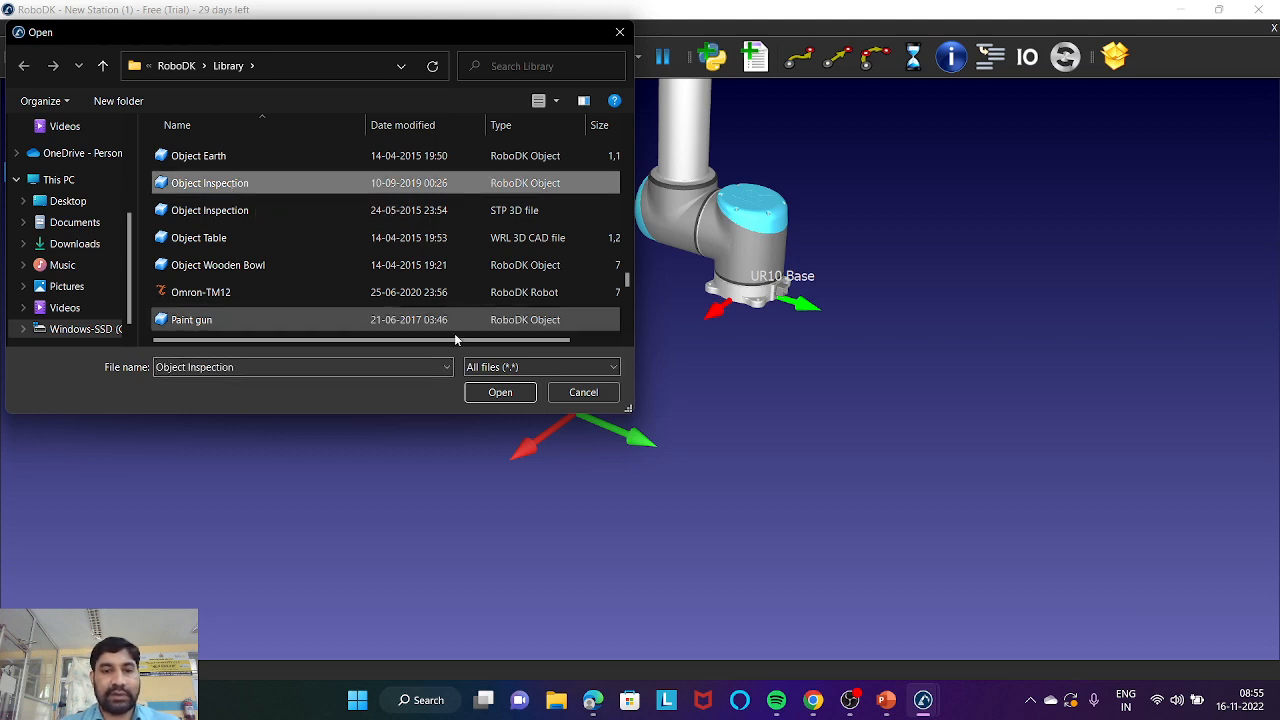
{"action": "left_click", "coordinate": [500, 392]}
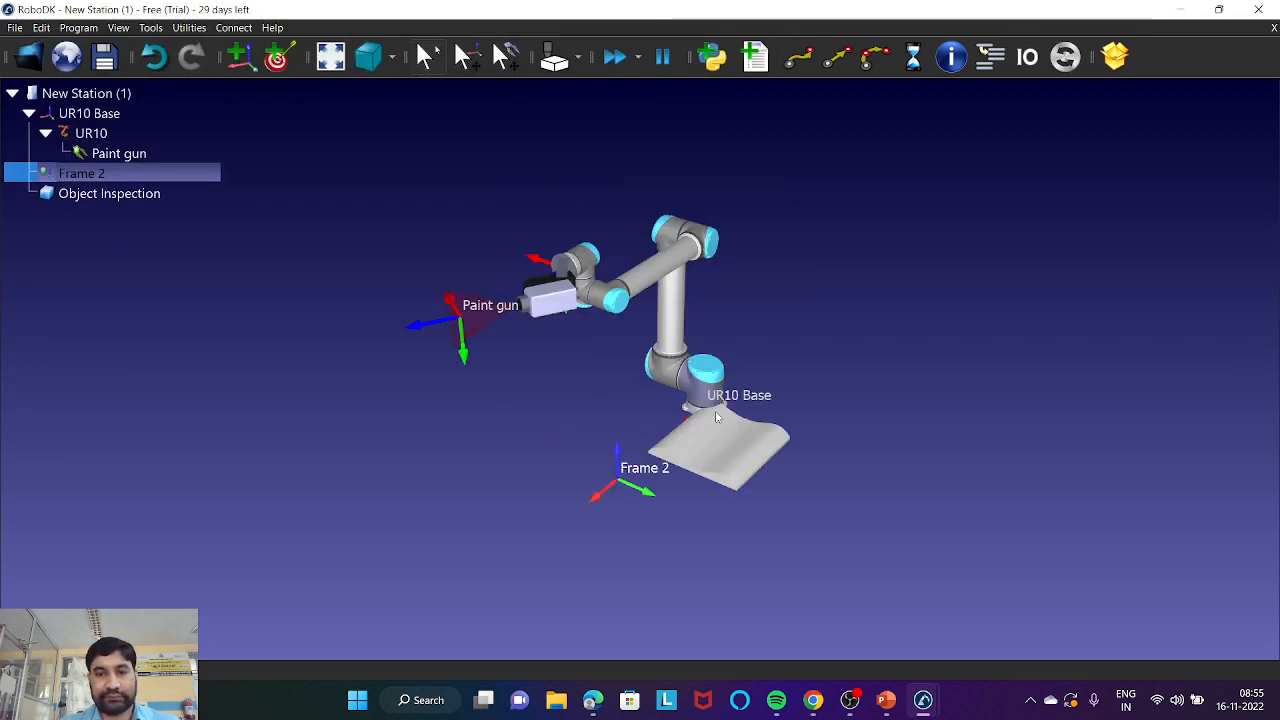
Examine where the inspection object sits relative to the UR10 base, the paint gun and Frame 2
{"action": "scroll", "coordinate": [728, 428], "scroll_direction": "up", "scroll_amount": 5}
{"action": "scroll", "coordinate": [729, 428], "scroll_direction": "down", "scroll_amount": 4}
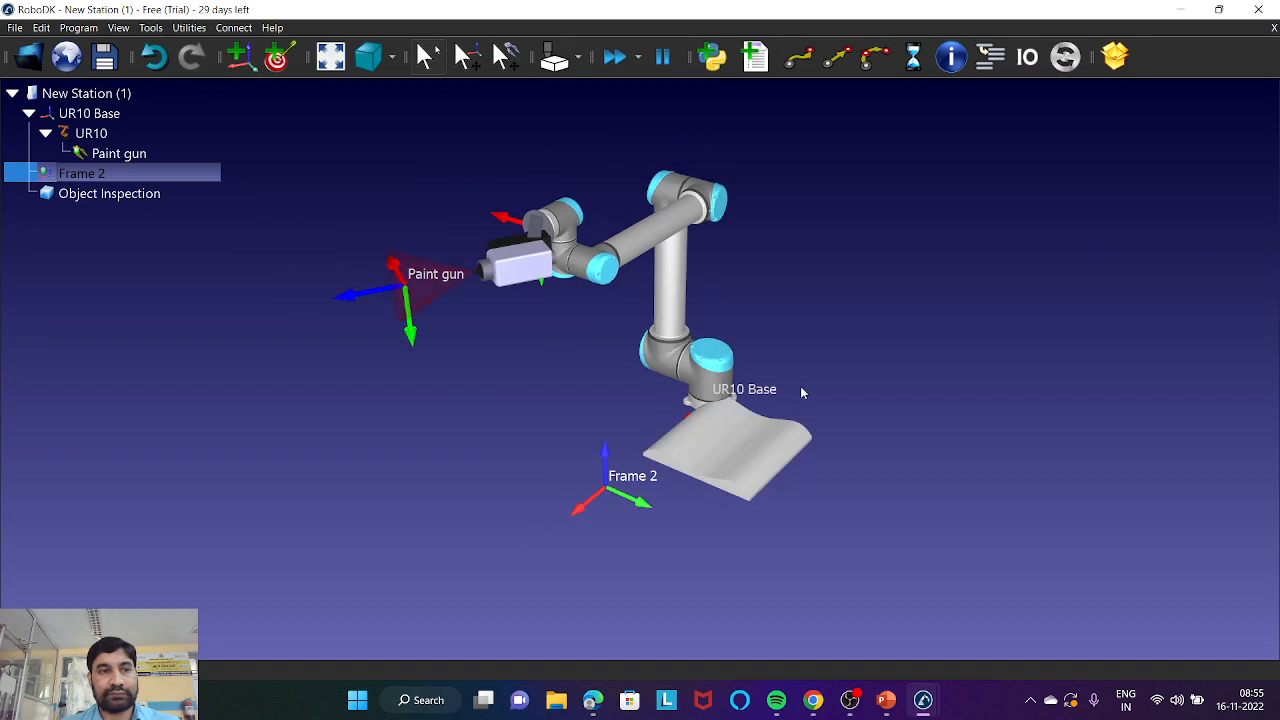
{"action": "scroll", "coordinate": [801, 393], "scroll_direction": "up", "scroll_amount": 2}
{"action": "scroll", "coordinate": [801, 393], "scroll_direction": "up", "scroll_amount": 2}
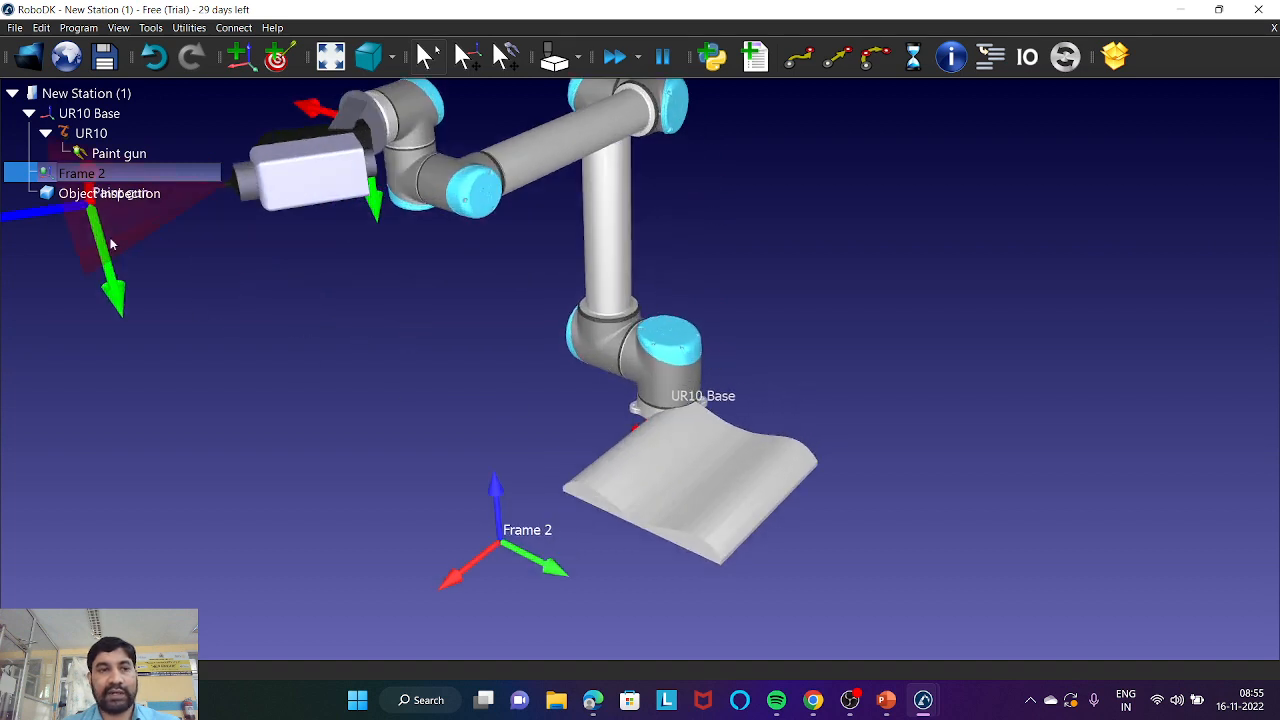
{"action": "mouse_move", "coordinate": [111, 244]}
{"action": "left_mouse_down"}
{"action": "mouse_move", "coordinate": [210, 208]}
{"action": "mouse_move", "coordinate": [50, 240]}
{"action": "mouse_move", "coordinate": [90, 186]}
{"action": "mouse_move", "coordinate": [146, 214]}
{"action": "left_mouse_up"}
{"action": "scroll", "coordinate": [692, 409], "scroll_direction": "down", "scroll_amount": 5}
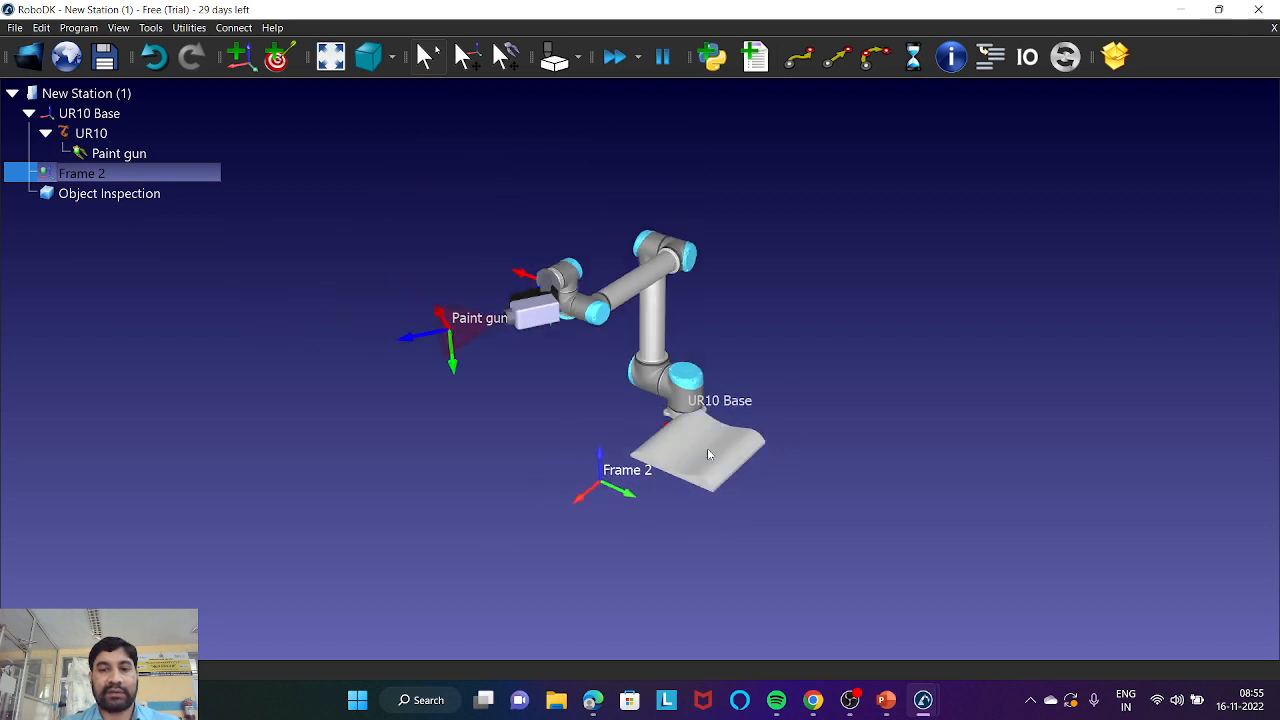
{"action": "scroll", "coordinate": [700, 437], "scroll_direction": "up", "scroll_amount": 4}
{"action": "scroll", "coordinate": [784, 370], "scroll_direction": "down", "scroll_amount": 2}
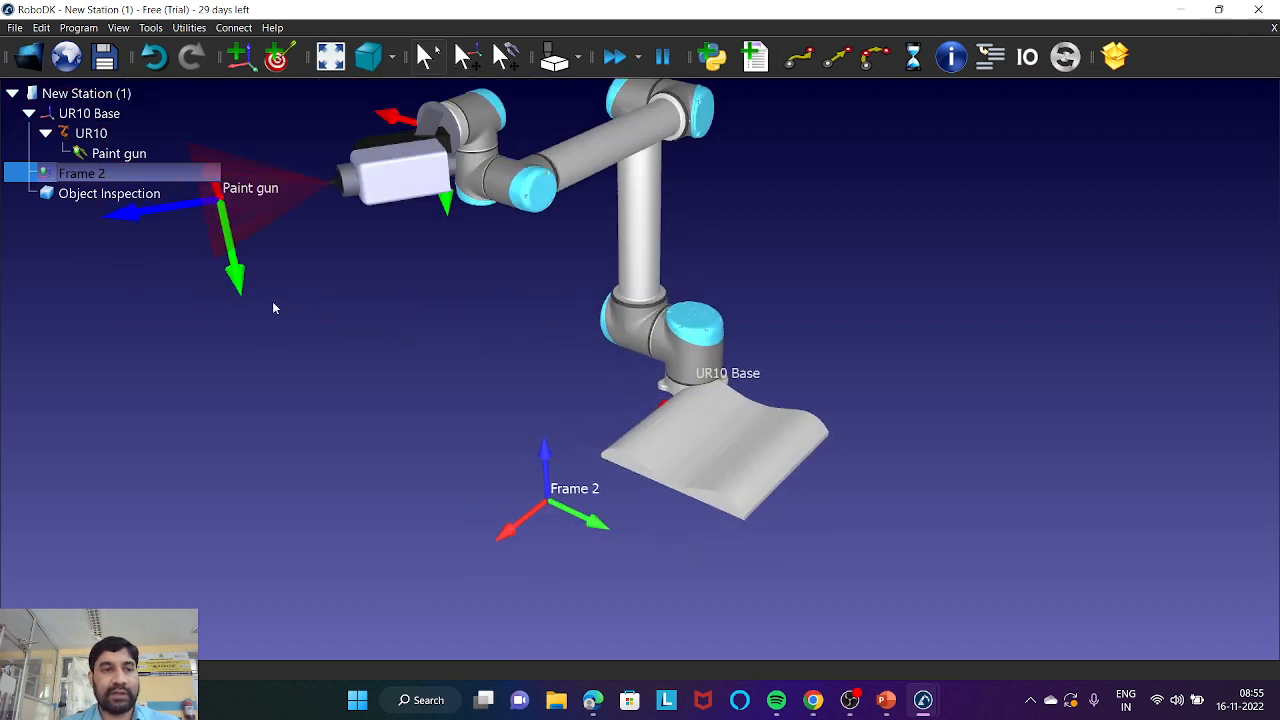
Try to move Object Inspection nested under Frame 2 in the station tree
{"action": "left_click", "coordinate": [87, 199]}
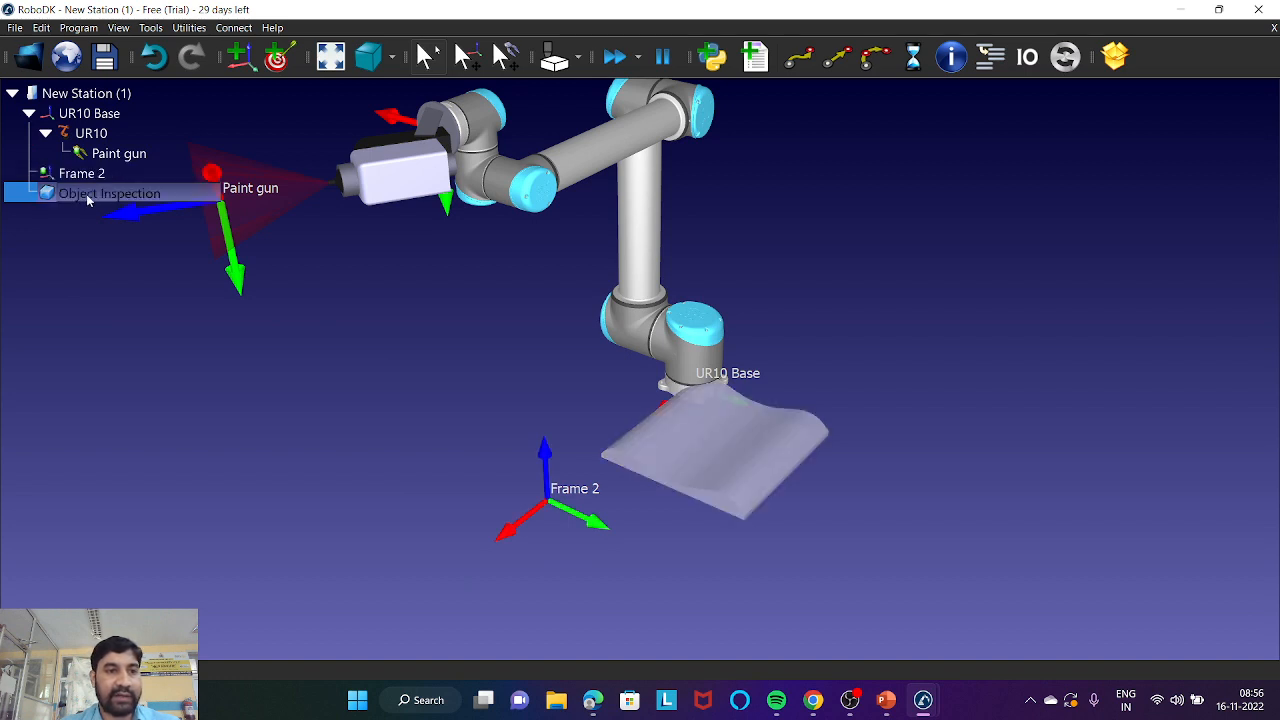
{"action": "left_click_drag", "start_coordinate": [87, 199], "coordinate": [88, 181]}
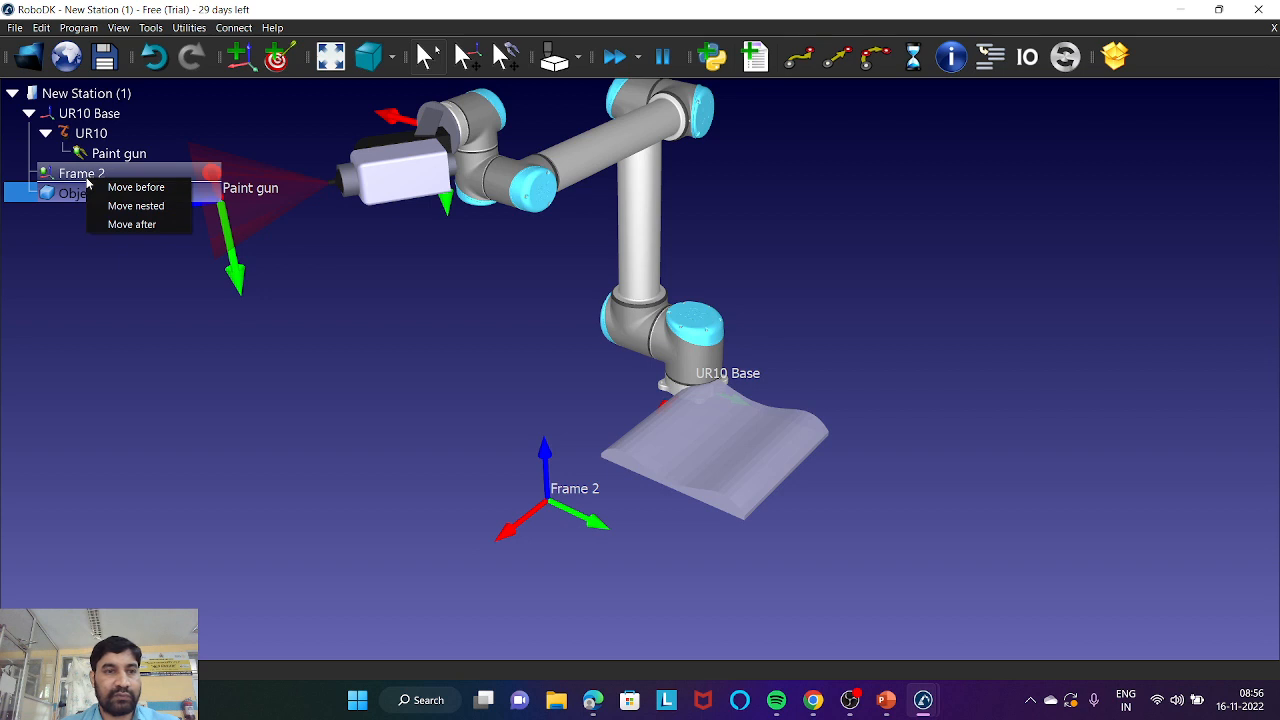
{"action": "left_click", "coordinate": [126, 206]}
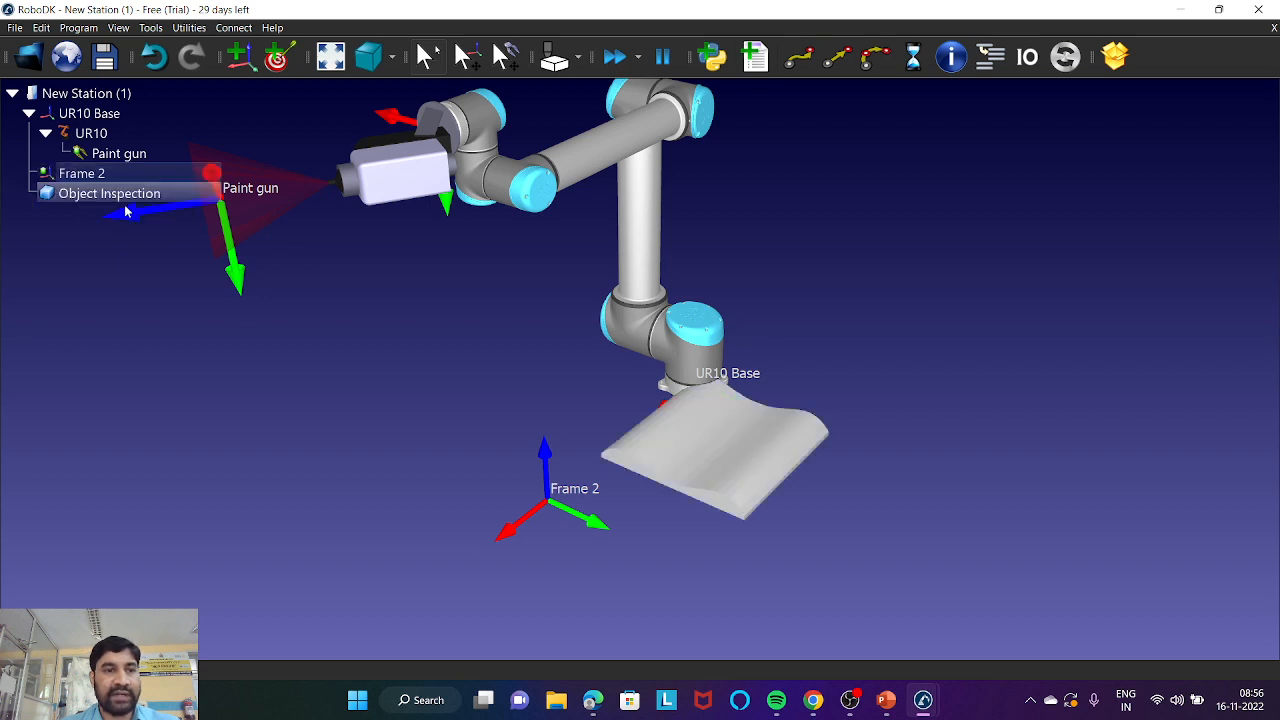
{"action": "left_click_drag", "start_coordinate": [112, 205], "coordinate": [101, 180]}
{"action": "left_click", "coordinate": [130, 206]}
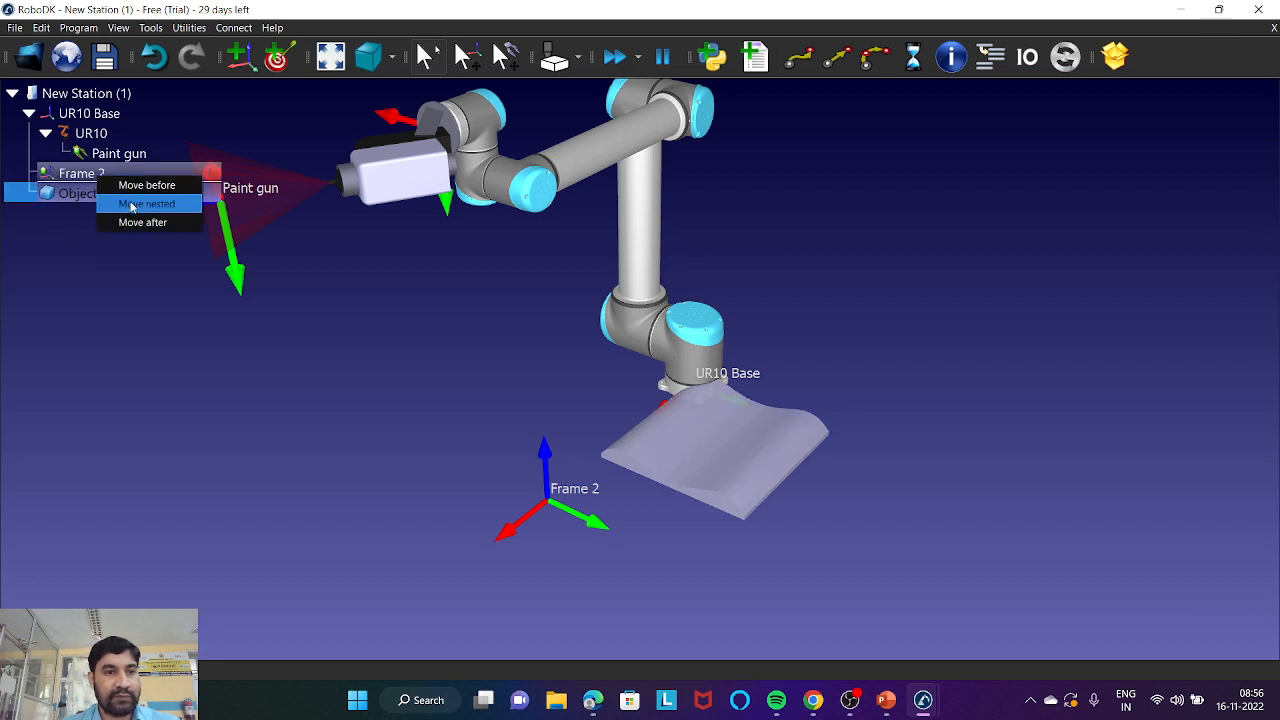
{"action": "left_click", "coordinate": [132, 206]}
Move Object Inspection before Frame 2 in the station tree, and nest it under that frame
{"action": "left_click_drag", "start_coordinate": [103, 194], "coordinate": [97, 178]}
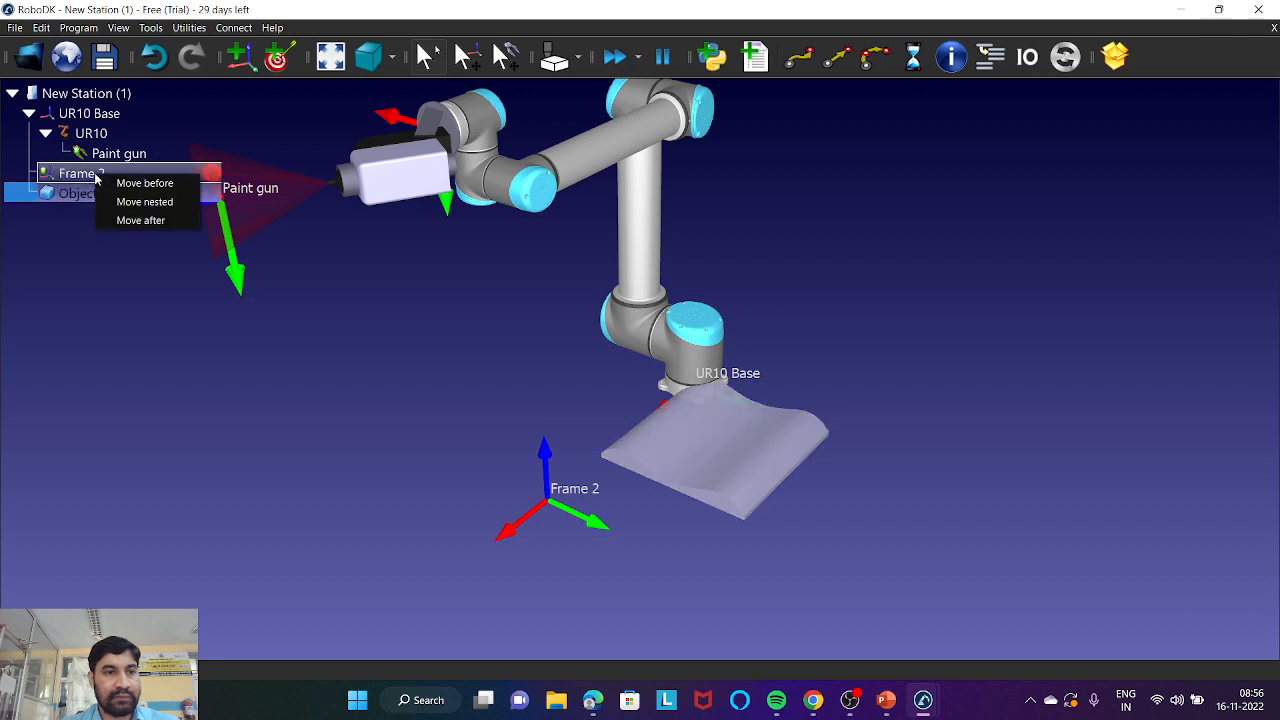
{"action": "left_click", "coordinate": [120, 189]}
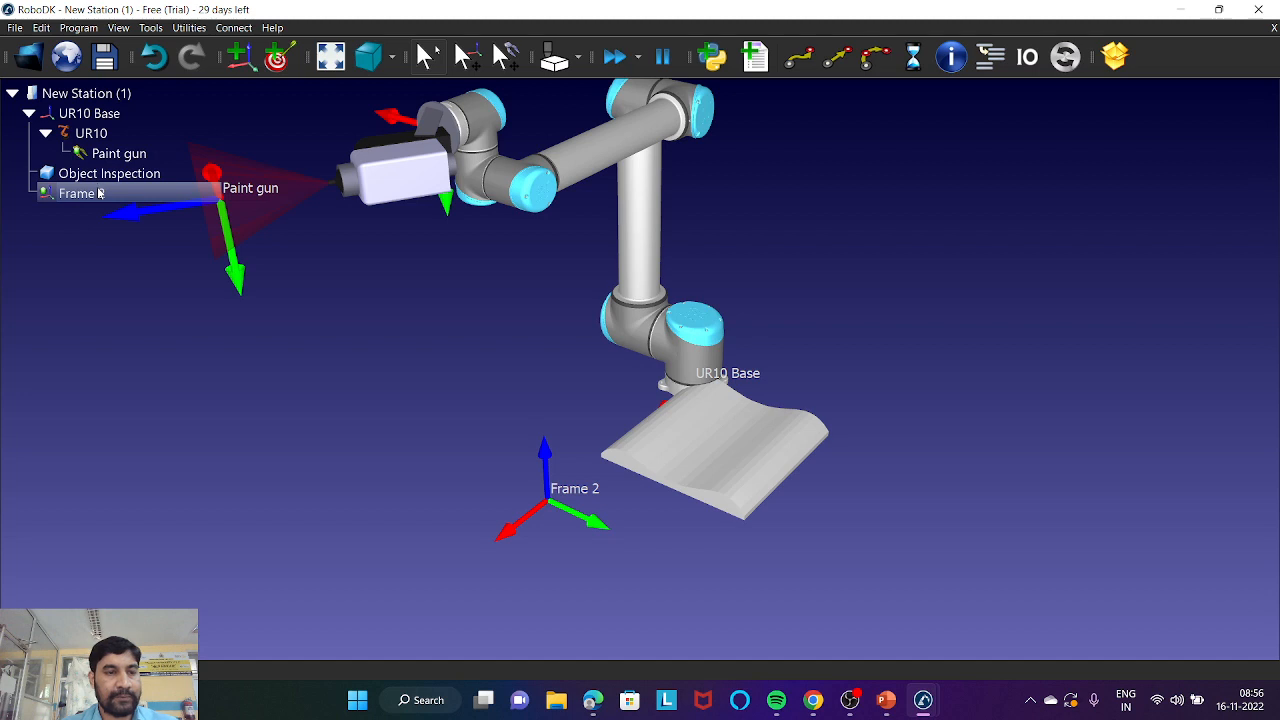
{"action": "left_click_drag", "start_coordinate": [107, 178], "coordinate": [100, 196]}
{"action": "left_click", "coordinate": [118, 204]}
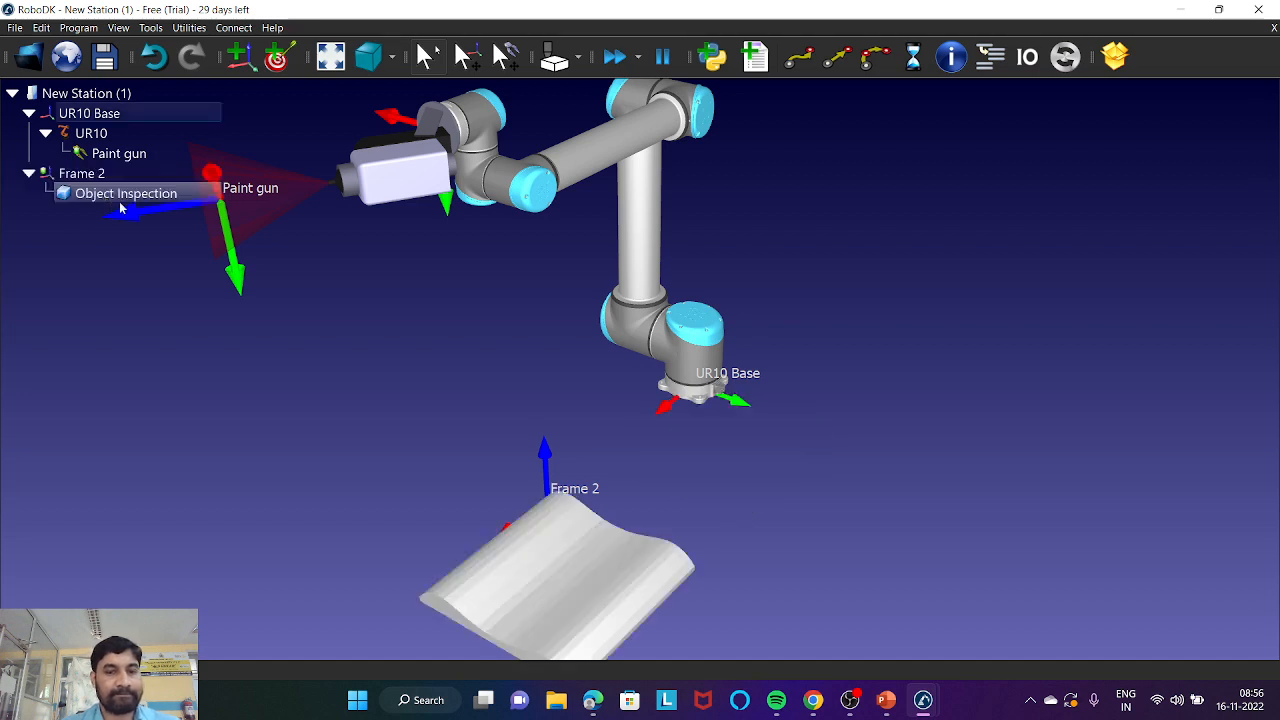
{"action": "scroll", "coordinate": [628, 352], "scroll_direction": "down", "scroll_amount": 5}
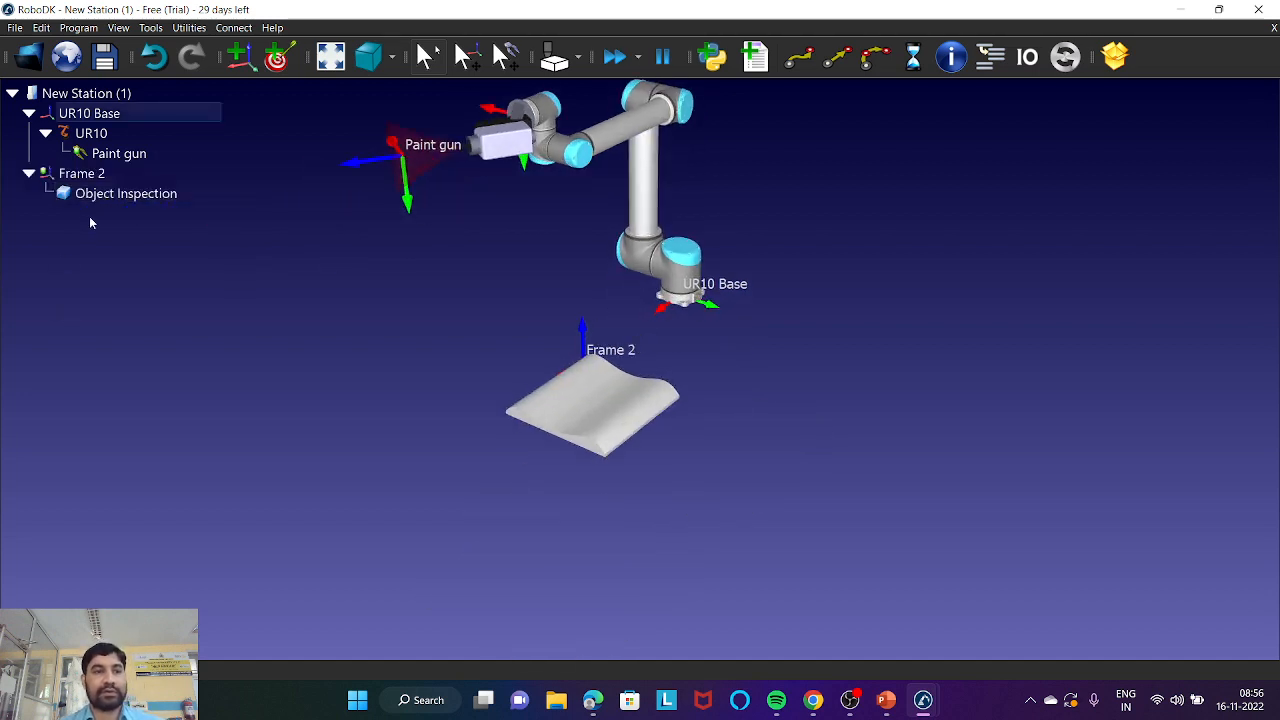
Take Object Inspection out of Frame 2 and move it nested under the frame again
{"action": "left_click_drag", "start_coordinate": [115, 194], "coordinate": [105, 178]}
{"action": "left_click", "coordinate": [176, 222]}
{"action": "left_click", "coordinate": [140, 187]}
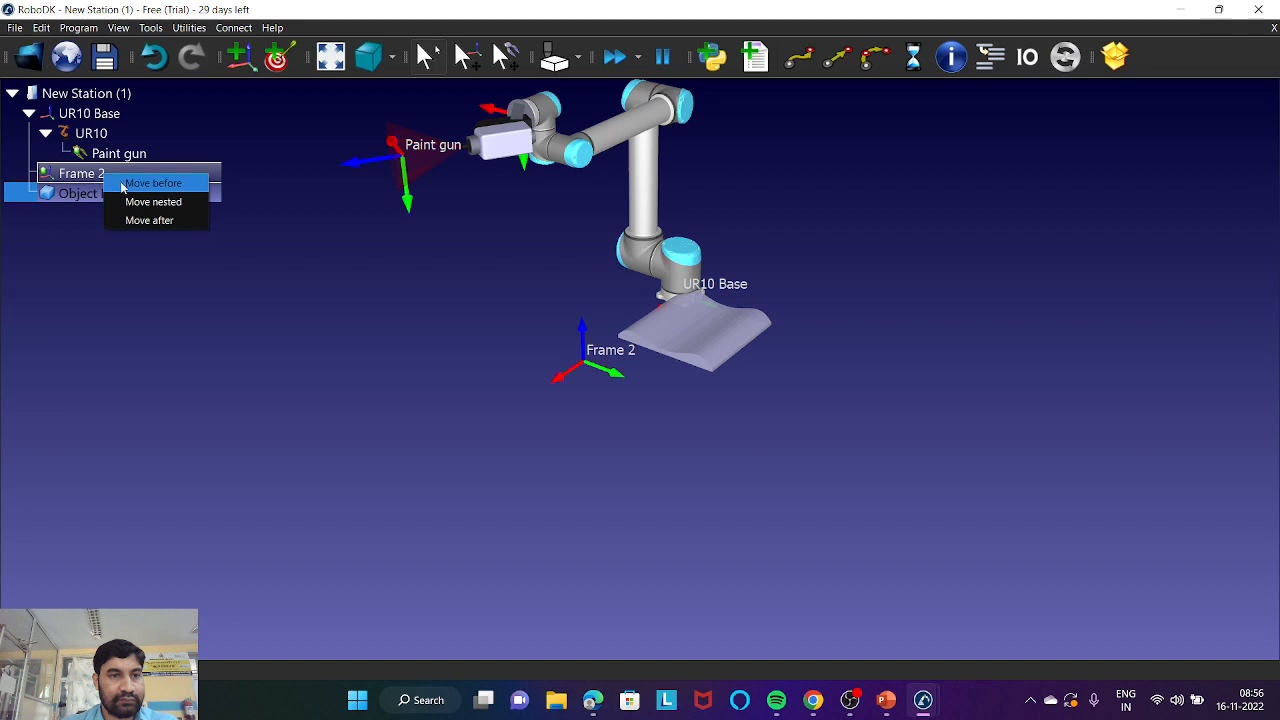
{"action": "left_click", "coordinate": [129, 201]}
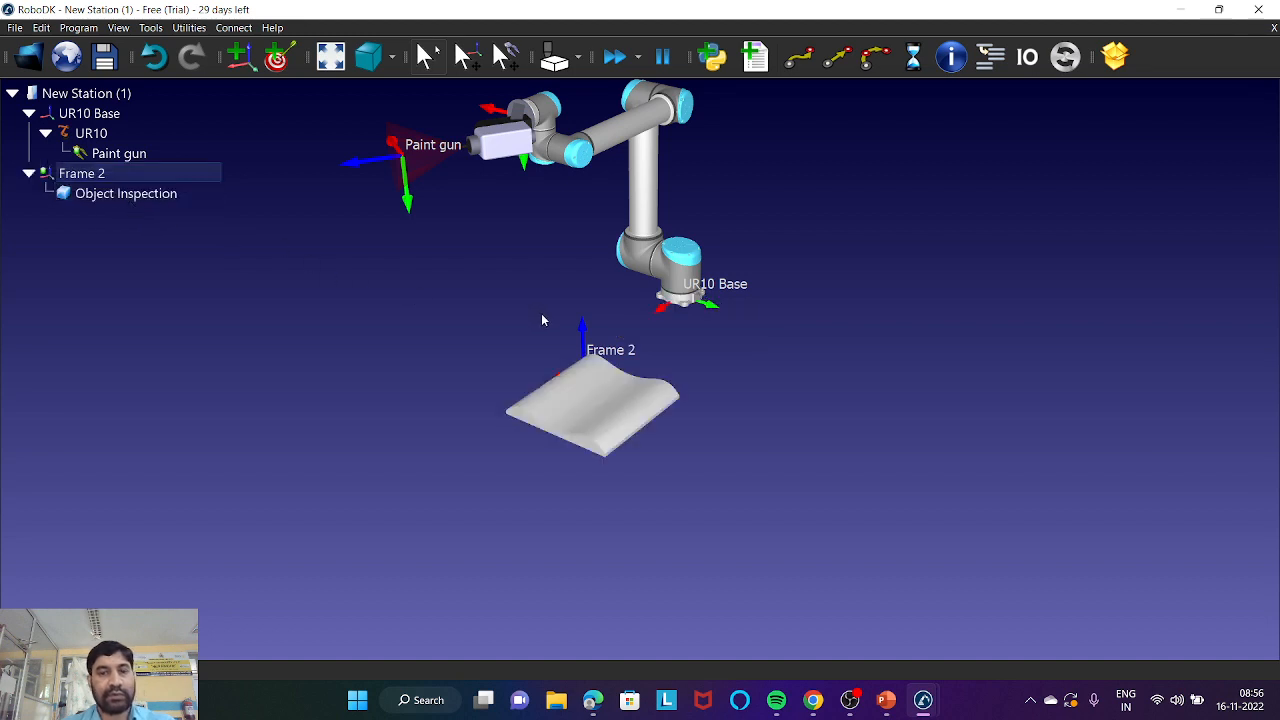
Examine how the inspection object sits at Frame 2 below the UR10 arm and paint gun
{"action": "scroll", "coordinate": [613, 339], "scroll_direction": "up", "scroll_amount": 3}
{"action": "scroll", "coordinate": [636, 407], "scroll_direction": "down", "scroll_amount": 2}
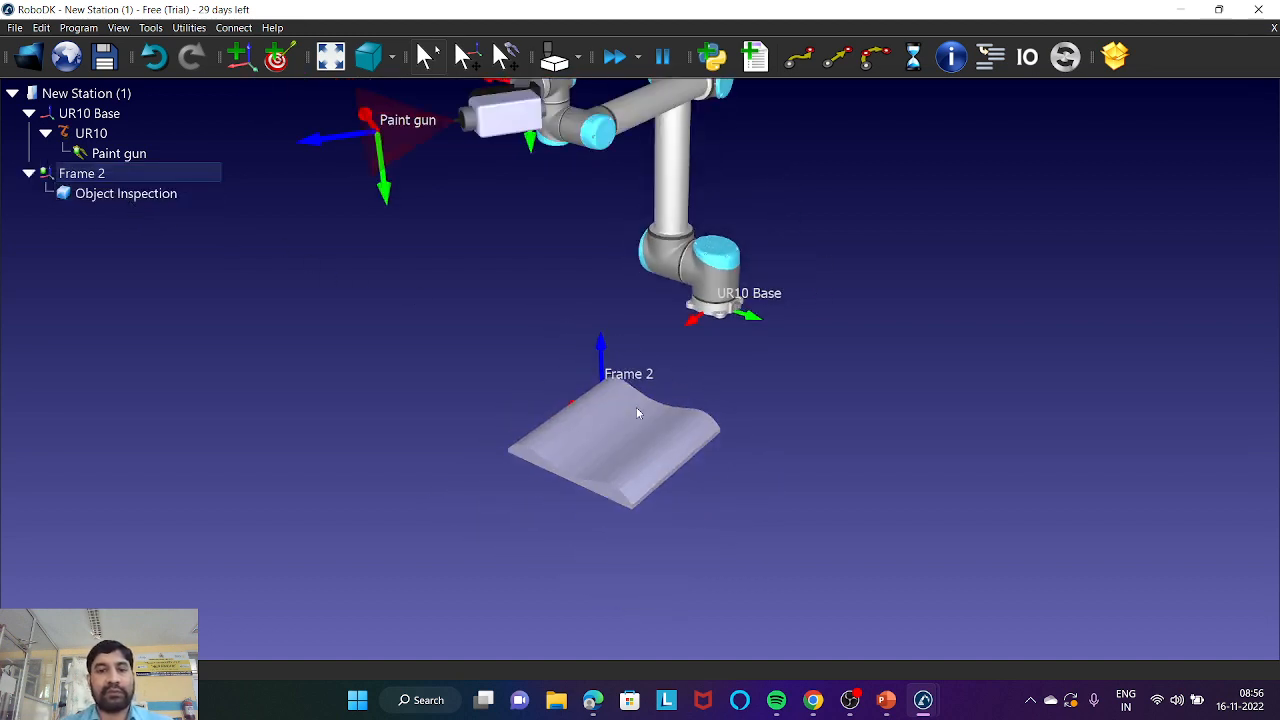
{"action": "scroll", "coordinate": [632, 400], "scroll_direction": "down", "scroll_amount": 1}
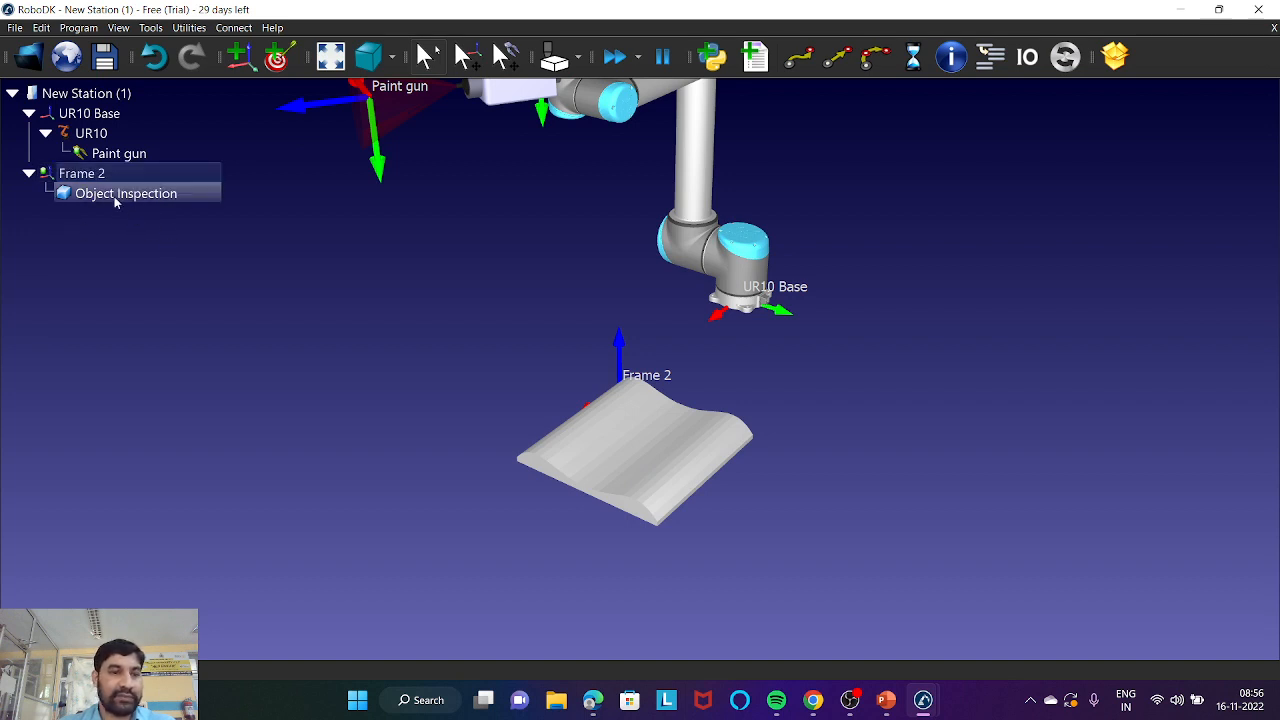
{"action": "left_click_drag", "start_coordinate": [96, 171], "coordinate": [629, 354]}
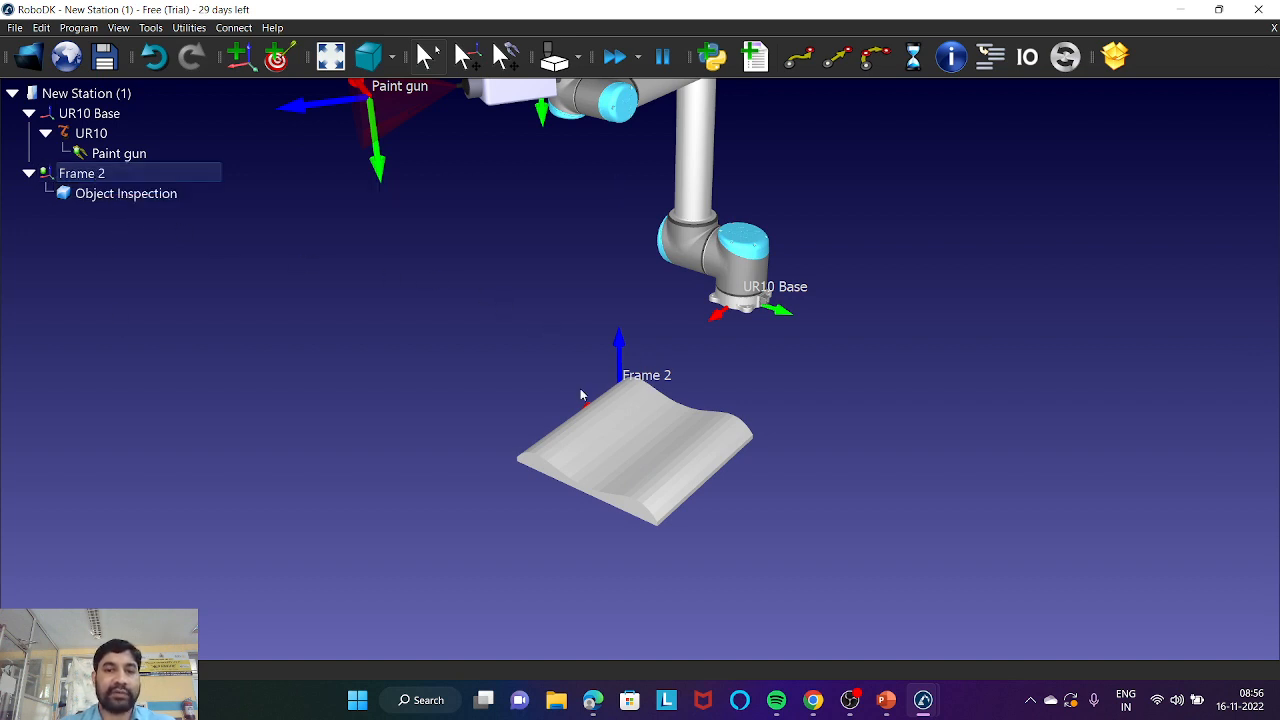
{"action": "left_click_drag", "start_coordinate": [580, 395], "coordinate": [510, 394]}
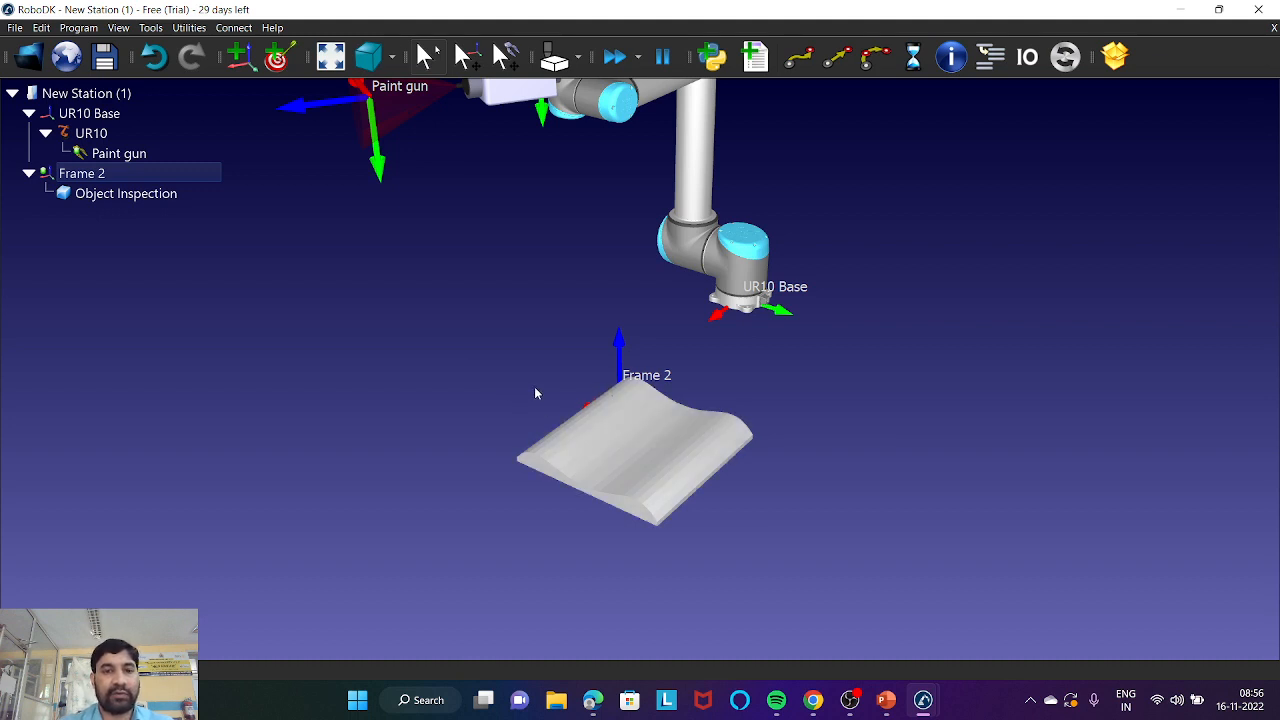
{"action": "scroll", "coordinate": [645, 322], "scroll_direction": "down", "scroll_amount": 3}
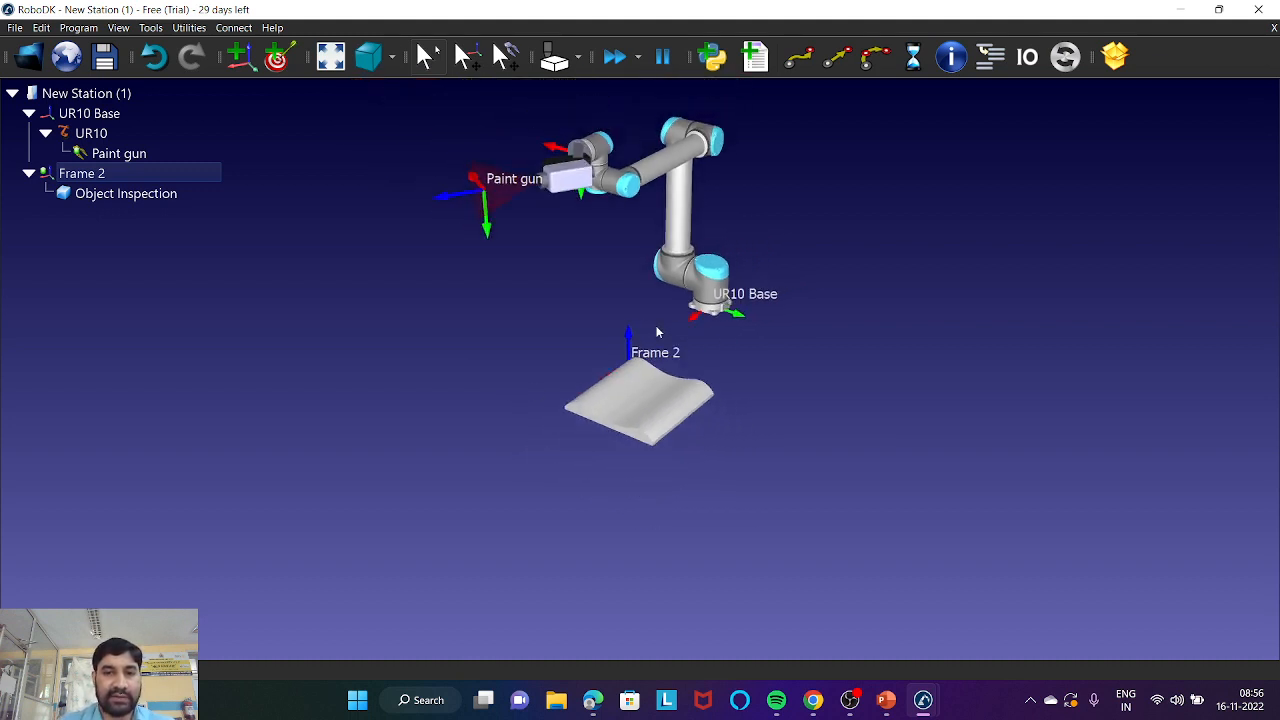
{"action": "scroll", "coordinate": [660, 324], "scroll_direction": "up", "scroll_amount": 2}
{"action": "scroll", "coordinate": [616, 334], "scroll_direction": "up", "scroll_amount": 3}
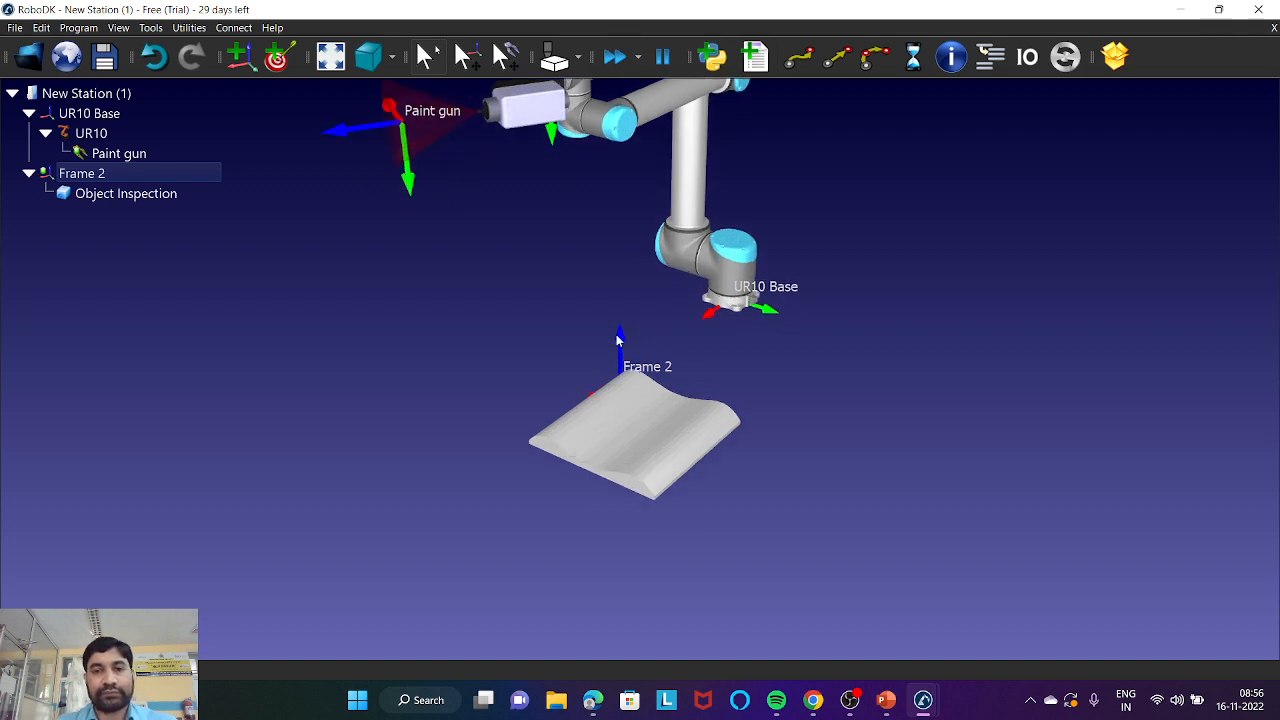
{"action": "scroll", "coordinate": [516, 357], "scroll_direction": "down", "scroll_amount": 2}
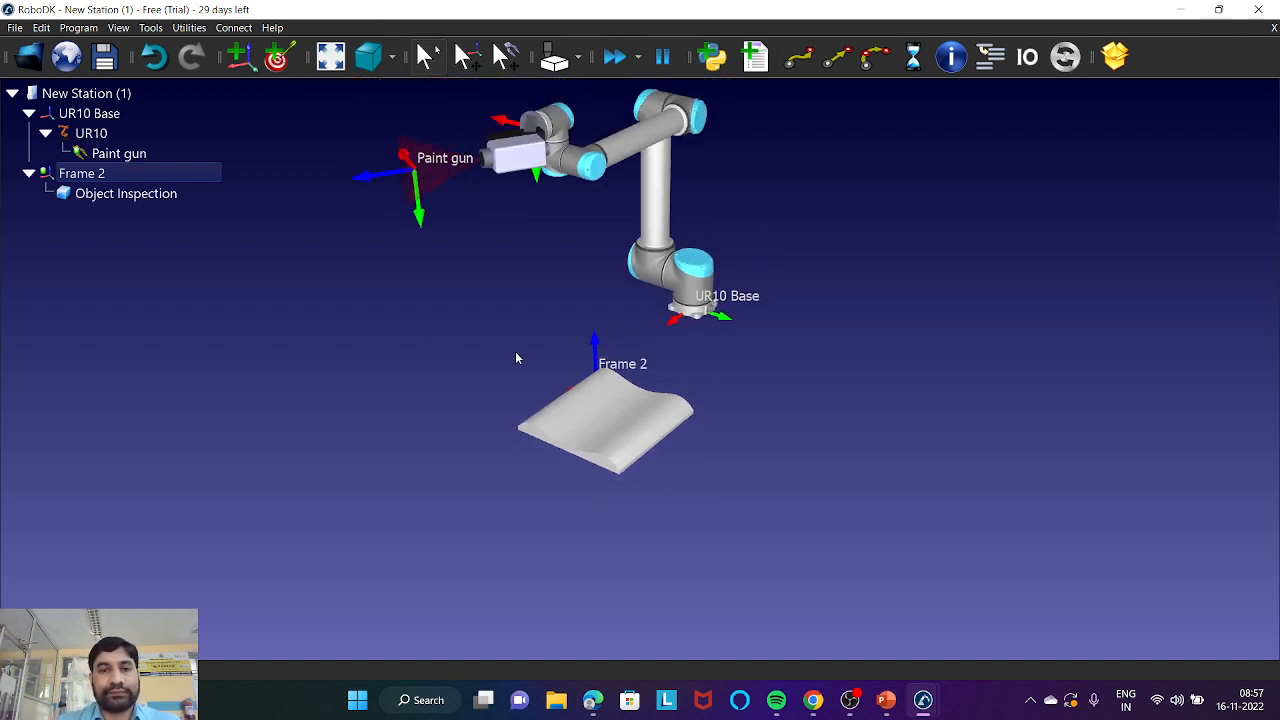
Add a target at the robot's current pose under Frame 2 and rename it home
{"action": "left_click", "coordinate": [276, 57]}
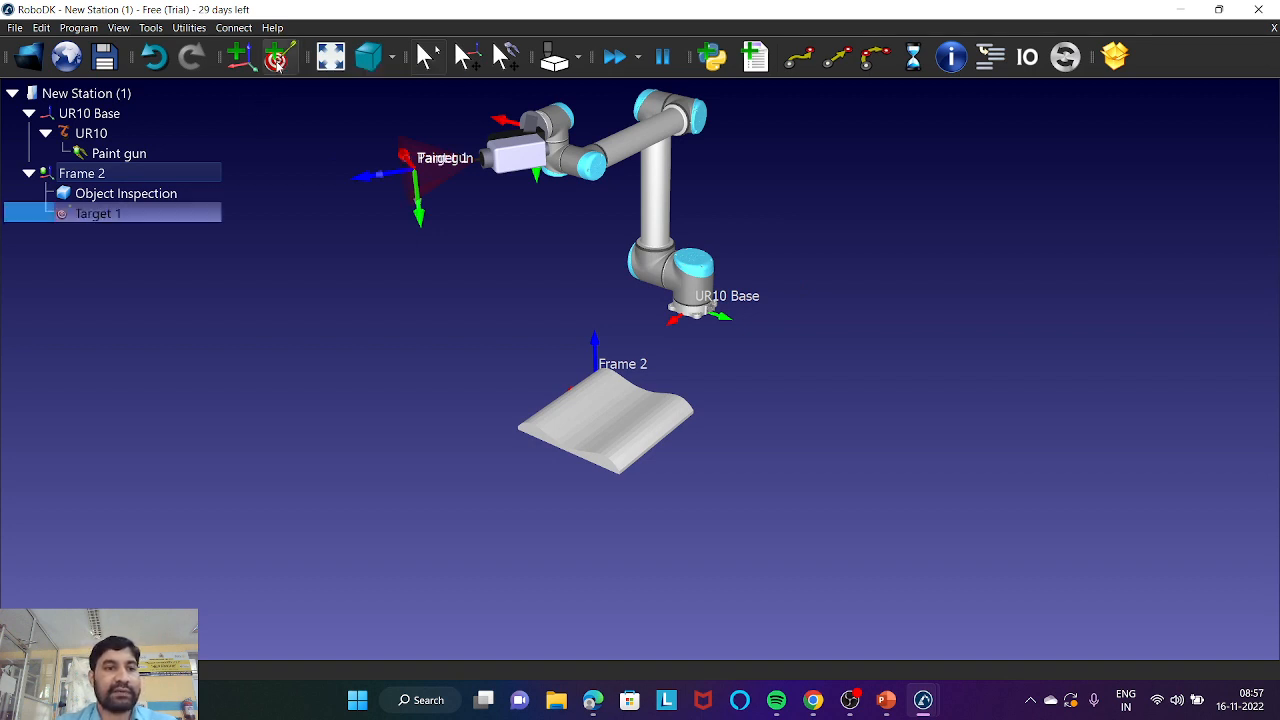
{"action": "right_click", "coordinate": [136, 216]}
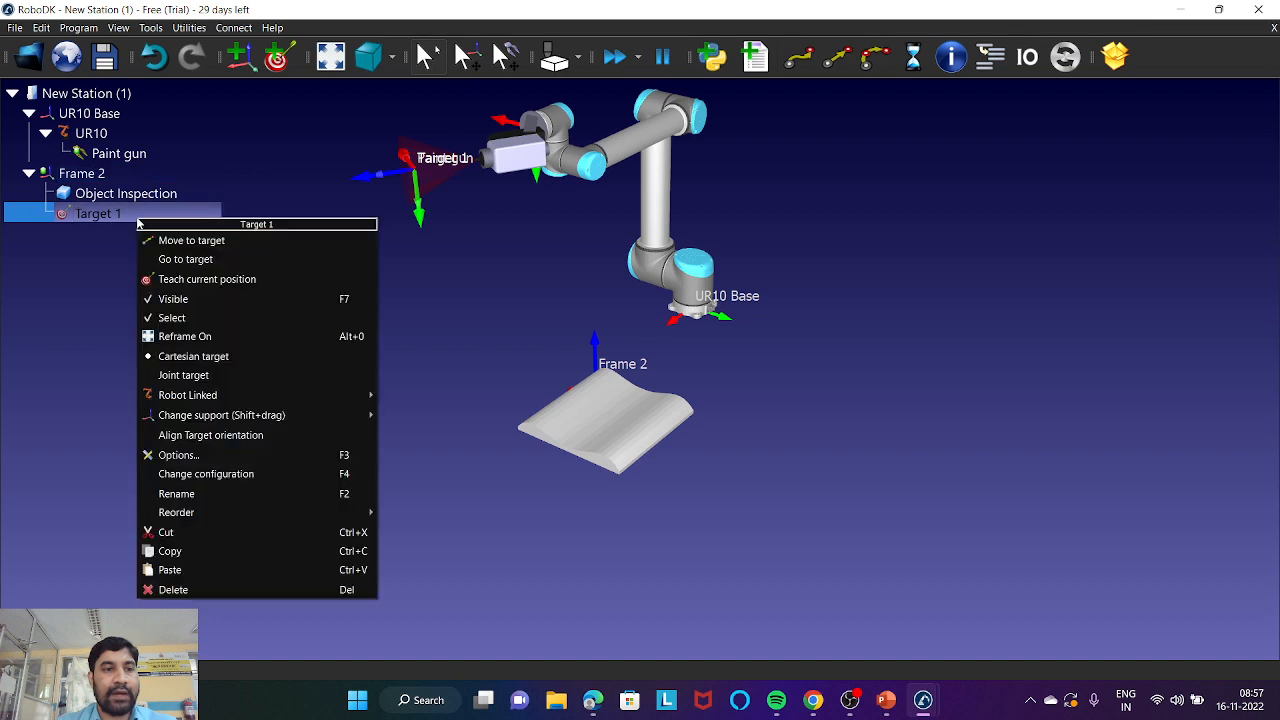
{"action": "left_click", "coordinate": [209, 494]}
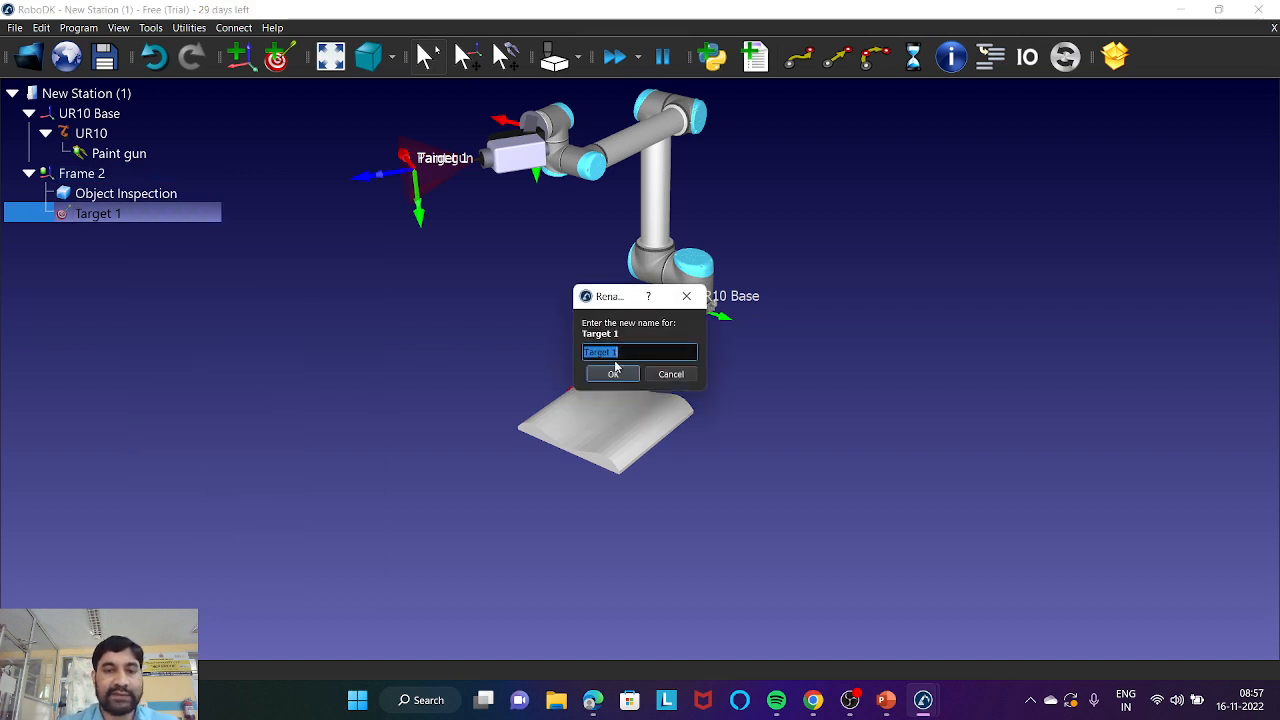
{"action": "type", "text": "H"}
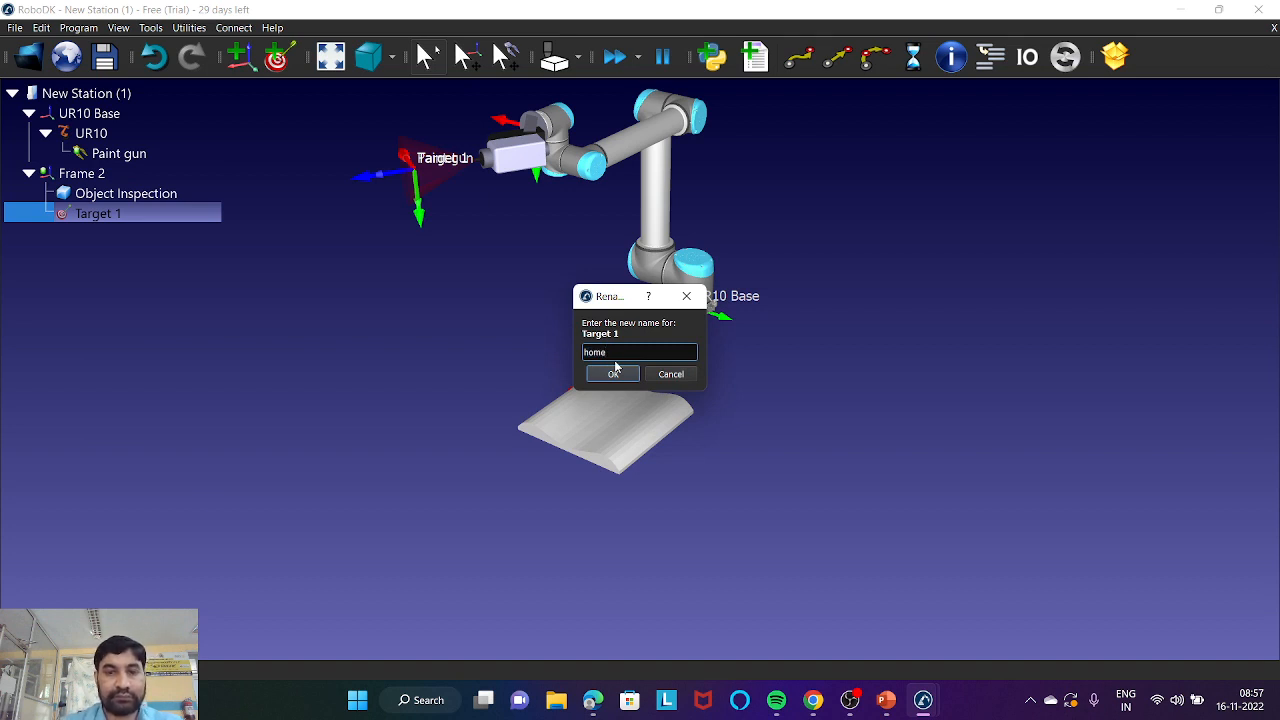
{"action": "left_click", "coordinate": [613, 373]}
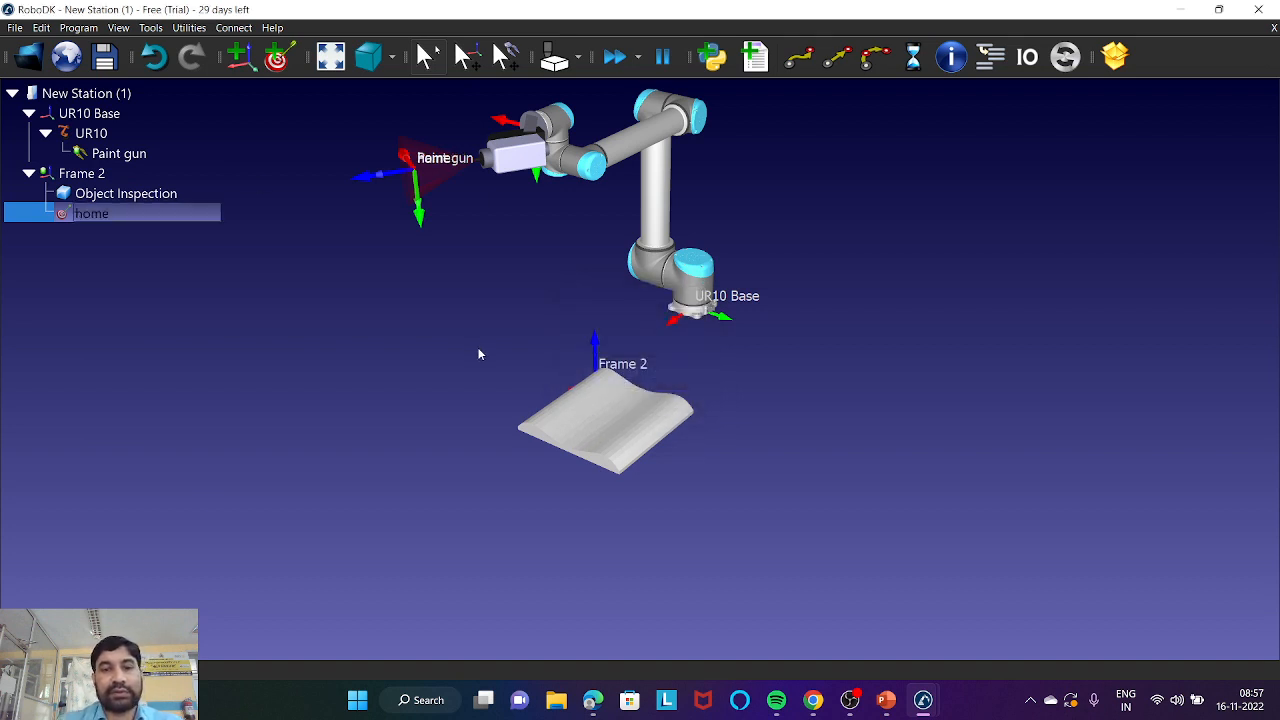
Rotate the robot flange so the paint gun tilts downward from the home pose toward the inspection object
{"action": "scroll", "coordinate": [479, 354], "scroll_direction": "up", "scroll_amount": 1}
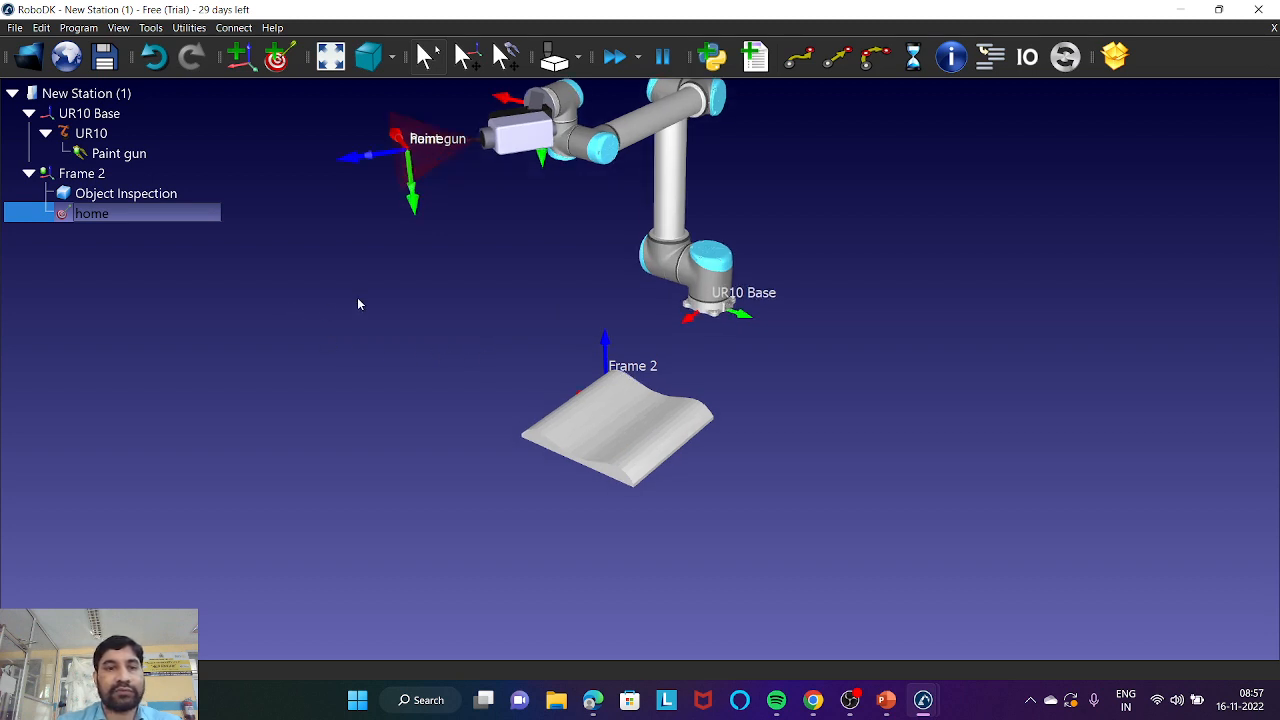
{"action": "scroll", "coordinate": [382, 296], "scroll_direction": "up", "scroll_amount": 2}
{"action": "scroll", "coordinate": [382, 297], "scroll_direction": "down", "scroll_amount": 3}
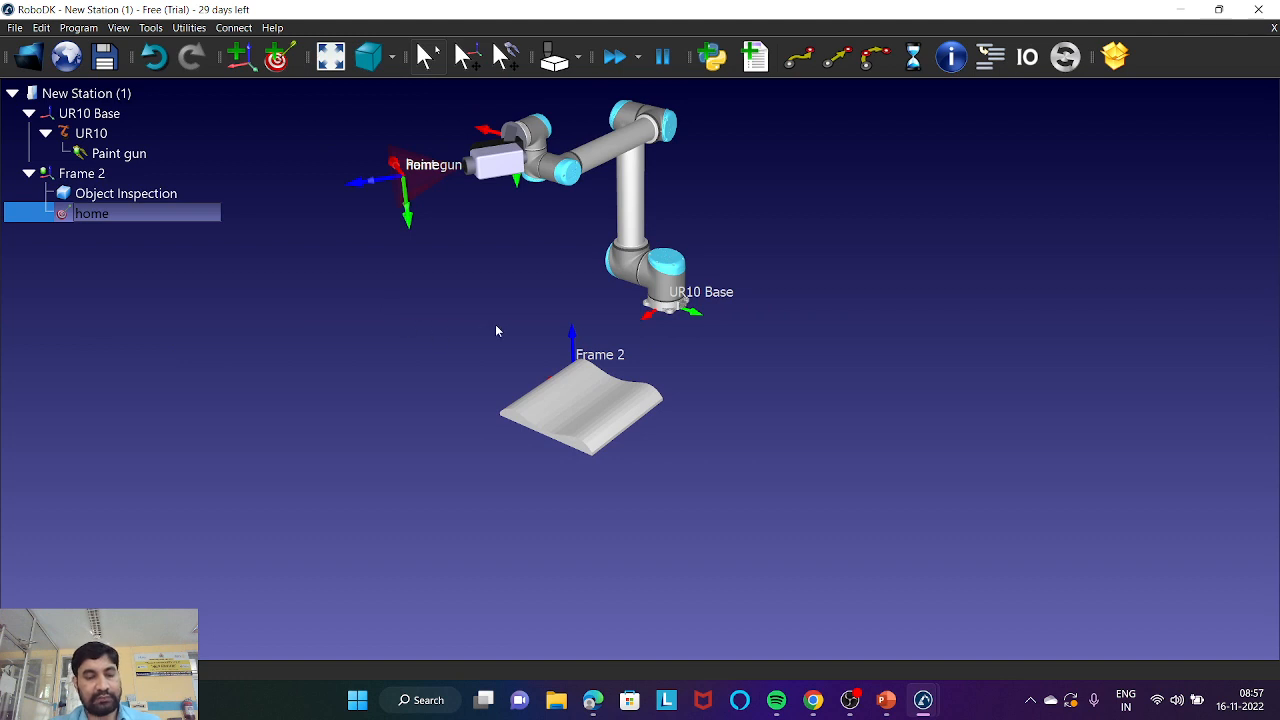
{"action": "scroll", "coordinate": [550, 258], "scroll_direction": "up", "scroll_amount": 1}
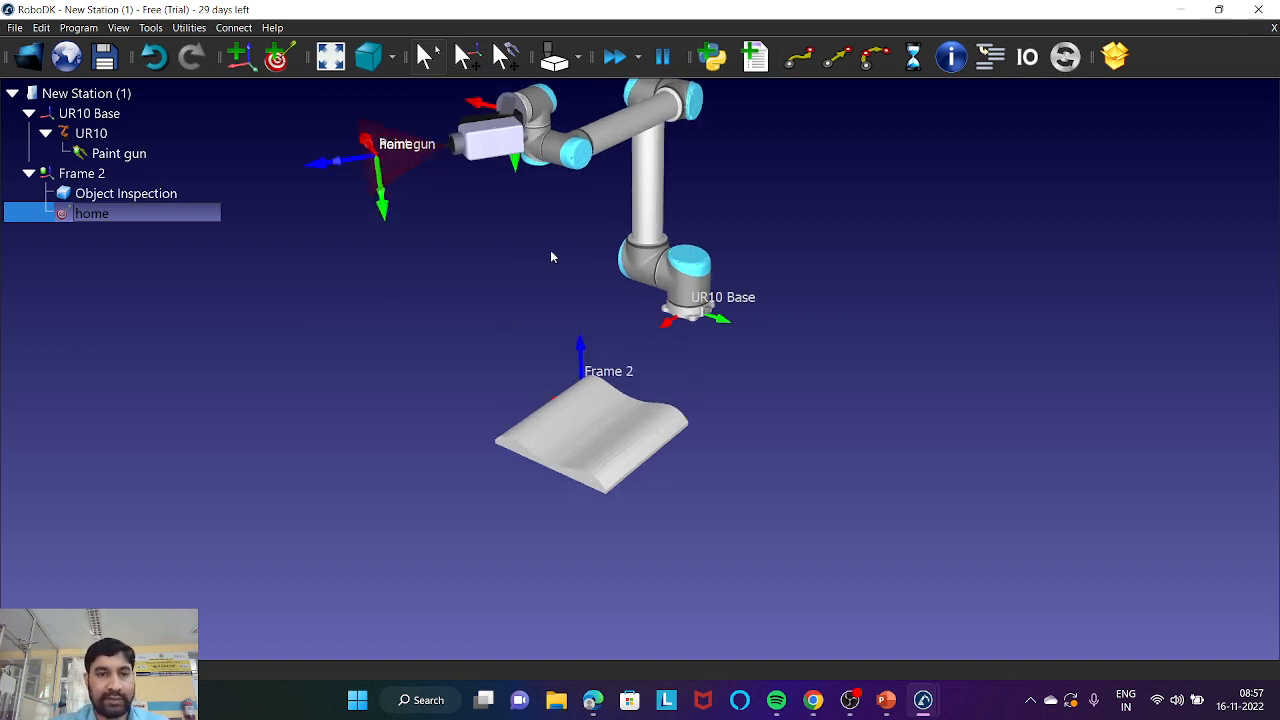
{"action": "key", "text": "alt"}
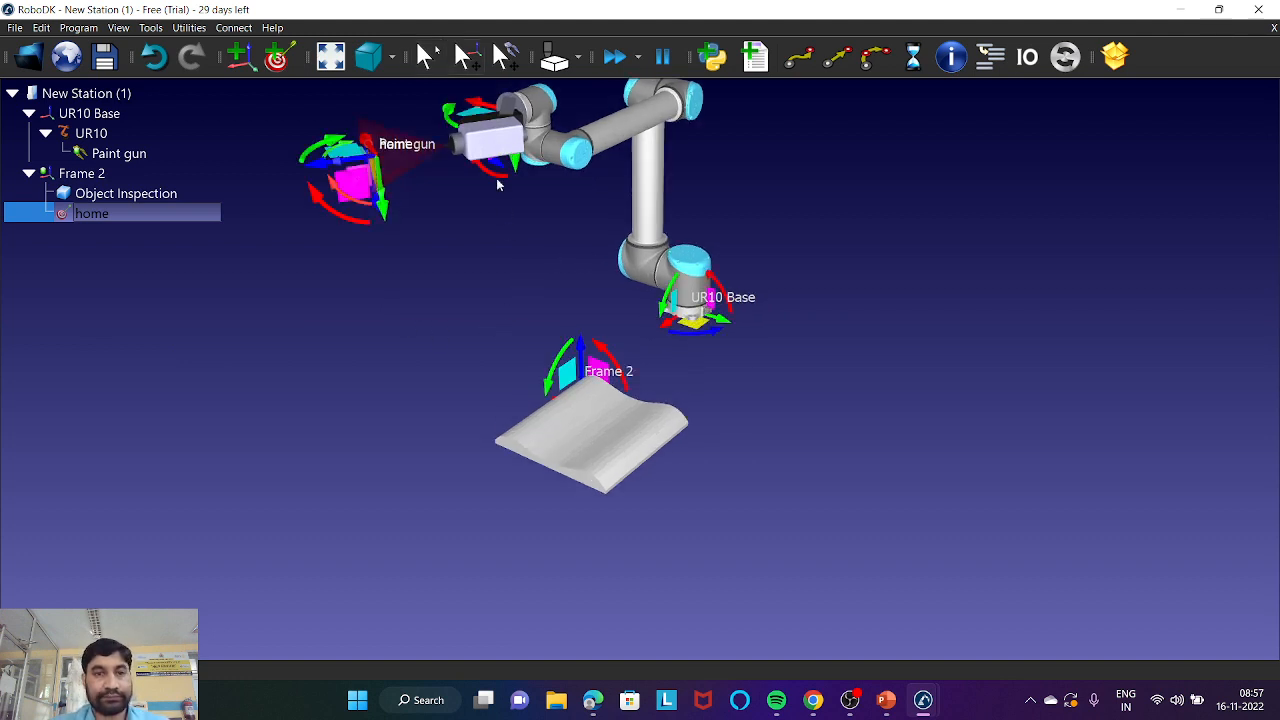
{"action": "mouse_move", "coordinate": [498, 176]}
{"action": "left_mouse_down", "text": "alt"}
{"action": "mouse_move", "coordinate": [541, 178]}
{"action": "mouse_move", "coordinate": [523, 162]}
{"action": "left_mouse_up", "text": "alt"}
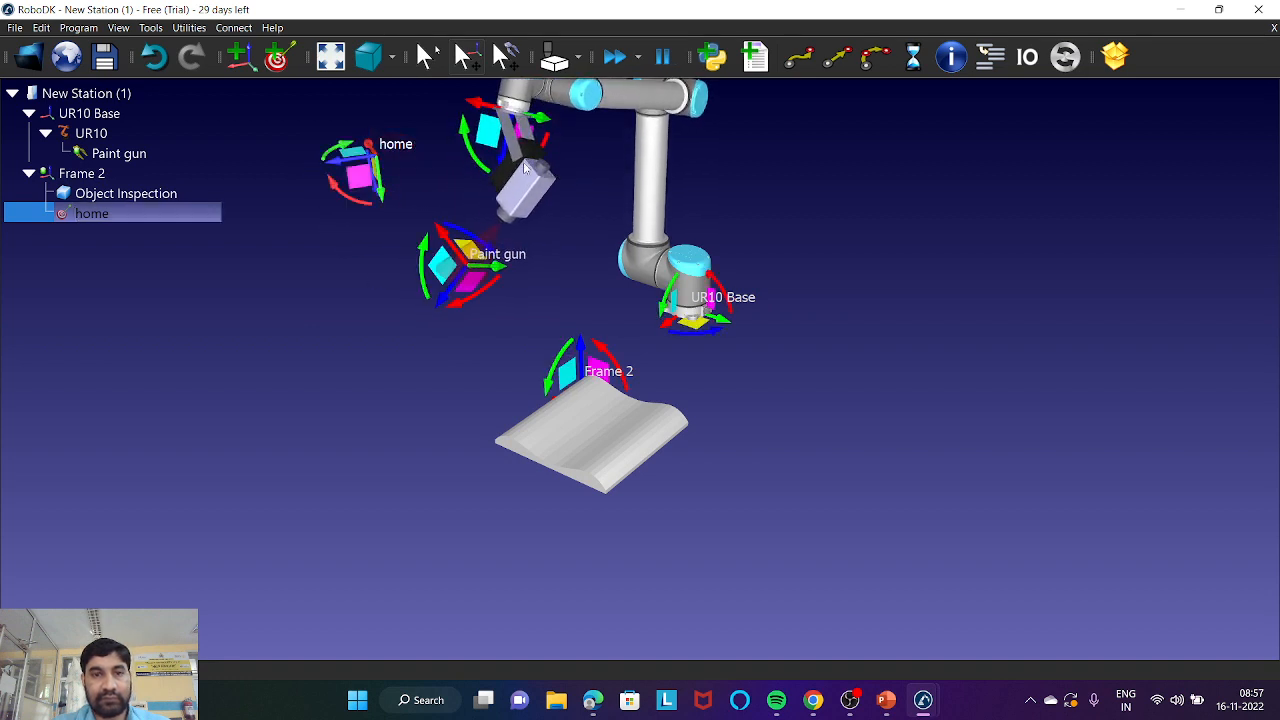
Shift the robot flange along its X axis to bring the paint gun above the inspection object's edge near Frame 2
{"action": "mouse_move", "coordinate": [615, 240]}
{"action": "left_mouse_down"}
{"action": "mouse_move", "coordinate": [589, 280]}
{"action": "mouse_move", "coordinate": [698, 278]}
{"action": "mouse_move", "coordinate": [663, 297]}
{"action": "mouse_move", "coordinate": [600, 285]}
{"action": "left_mouse_up"}
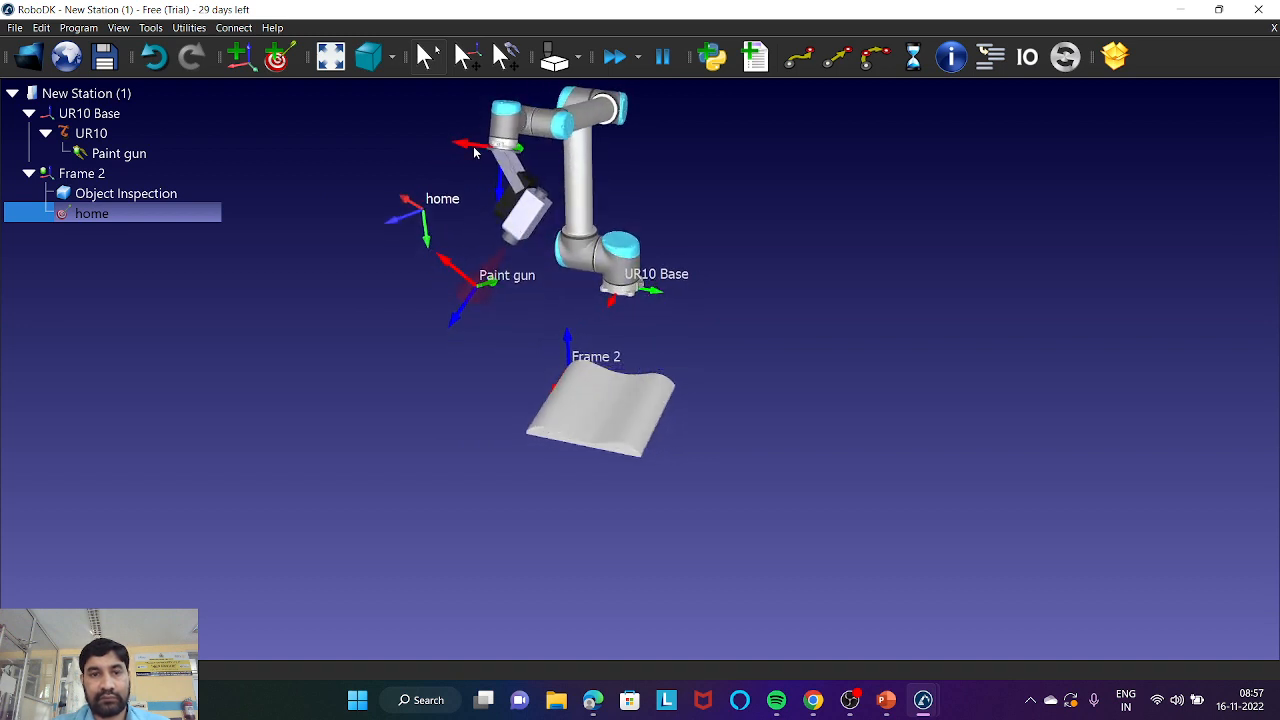
{"action": "left_click_drag", "start_coordinate": [475, 152], "coordinate": [630, 210], "text": "alt"}
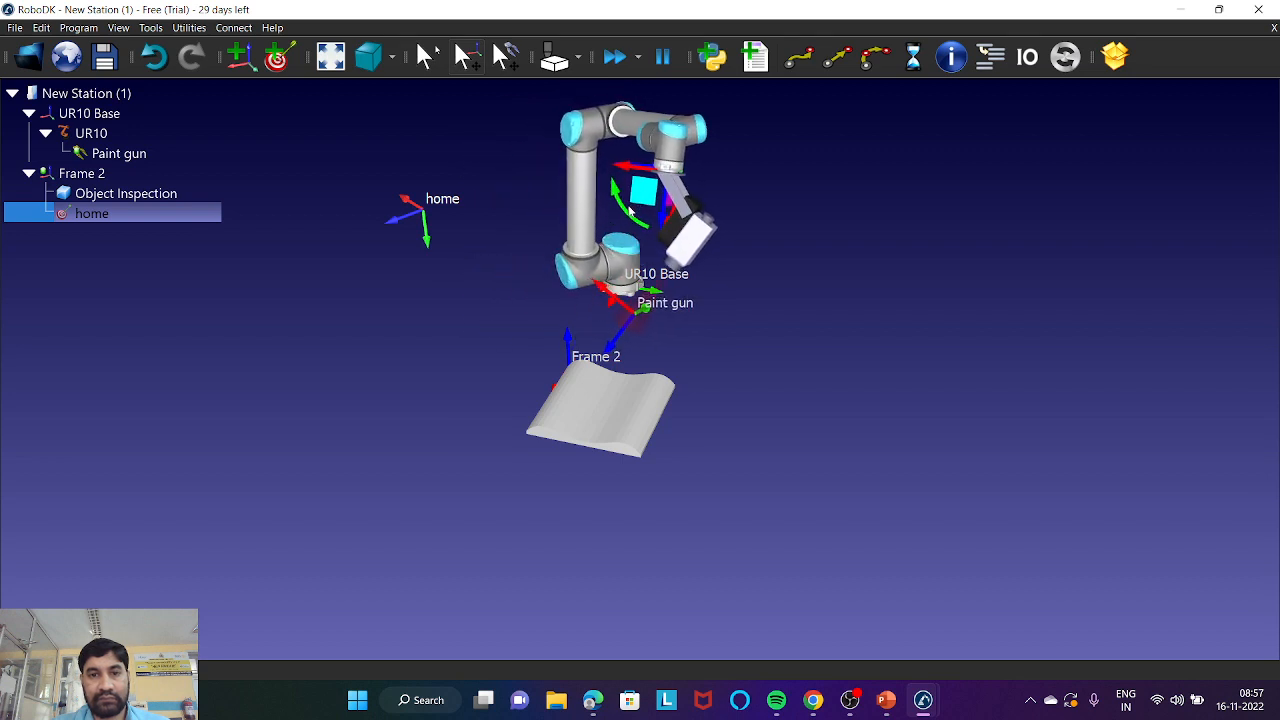
{"action": "mouse_move", "coordinate": [640, 369]}
{"action": "left_mouse_down"}
{"action": "mouse_move", "coordinate": [686, 303]}
{"action": "mouse_move", "coordinate": [612, 298]}
{"action": "left_mouse_up"}
Open the UR10's settings and jog the paint gun slightly along the tool frame's Z axis
{"action": "left_click", "coordinate": [104, 138]}
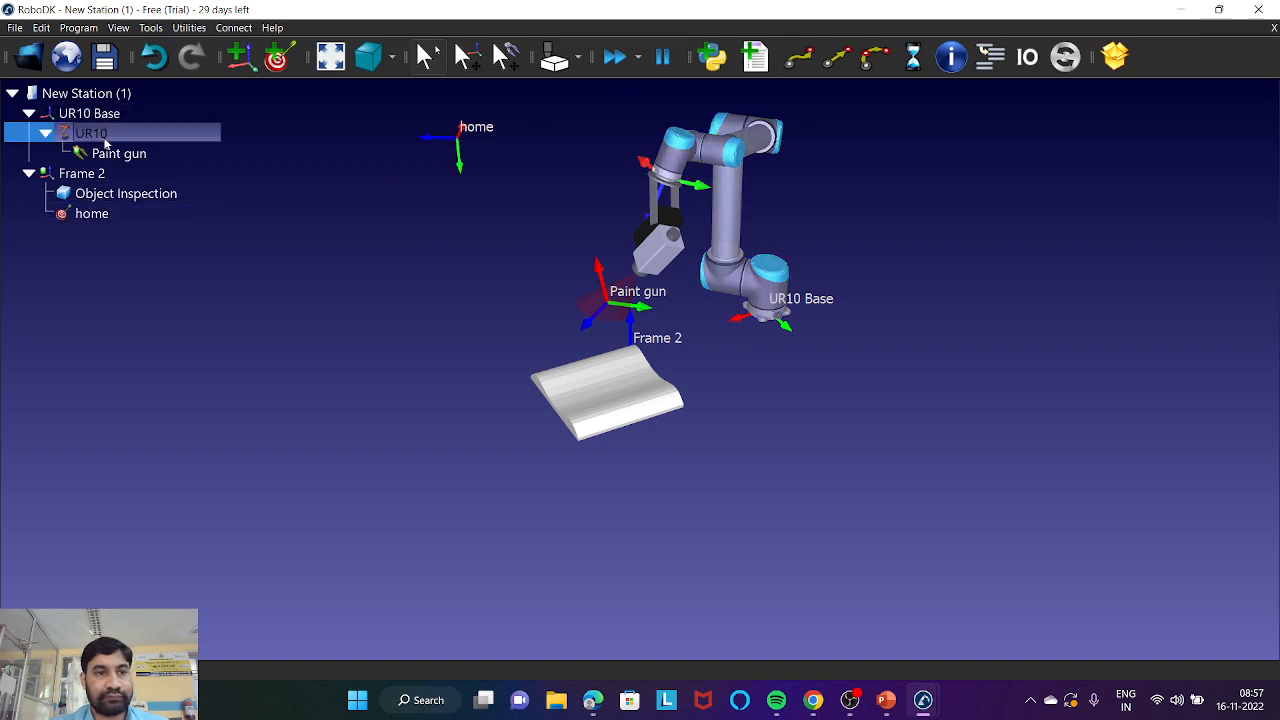
{"action": "double_click", "coordinate": [104, 140]}
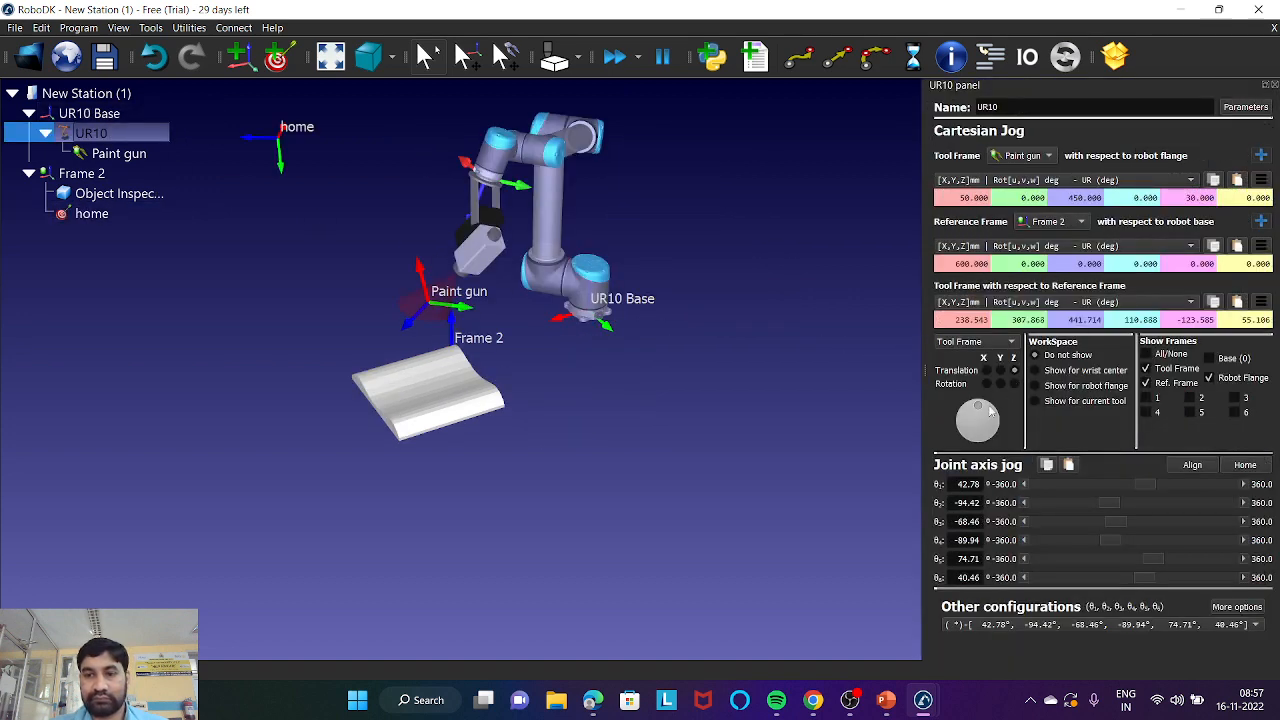
{"action": "left_click_drag", "start_coordinate": [979, 413], "coordinate": [983, 410]}
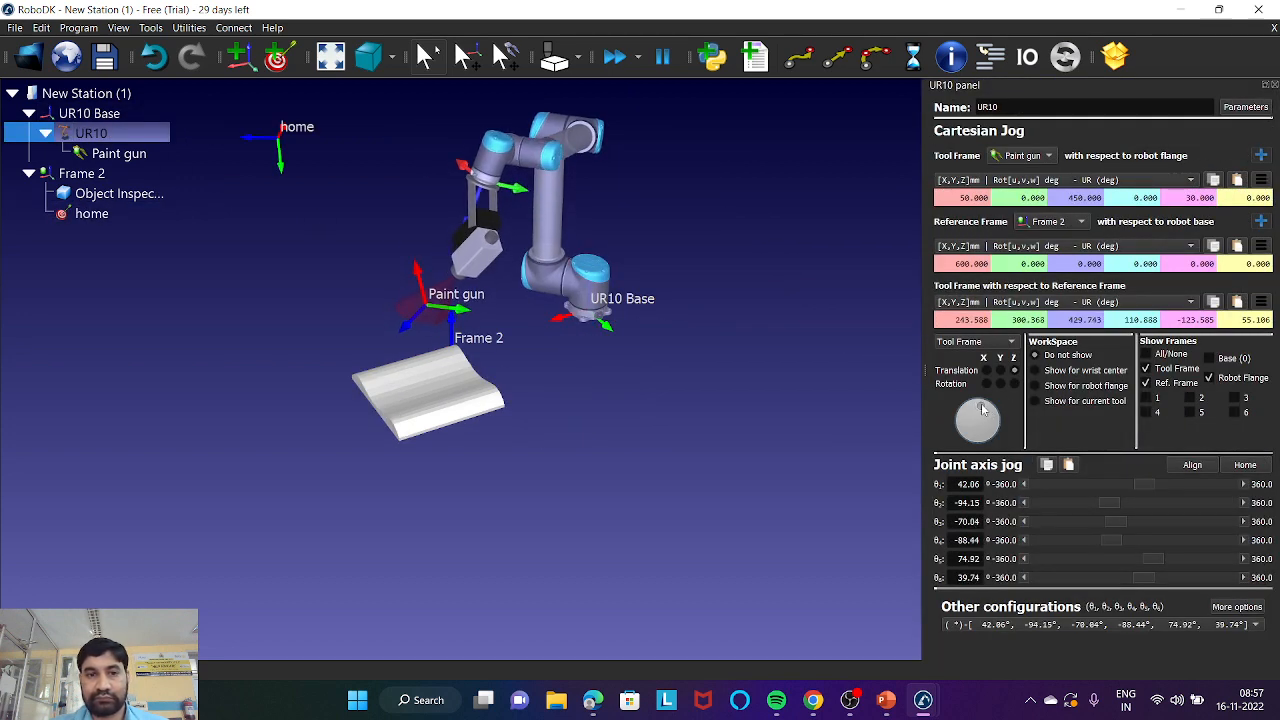
Jog the UR10 joints, setting θ1 to 48.06°, θ2 to -98.15° and θ3 to -72.04°
{"action": "left_click", "coordinate": [969, 484]}
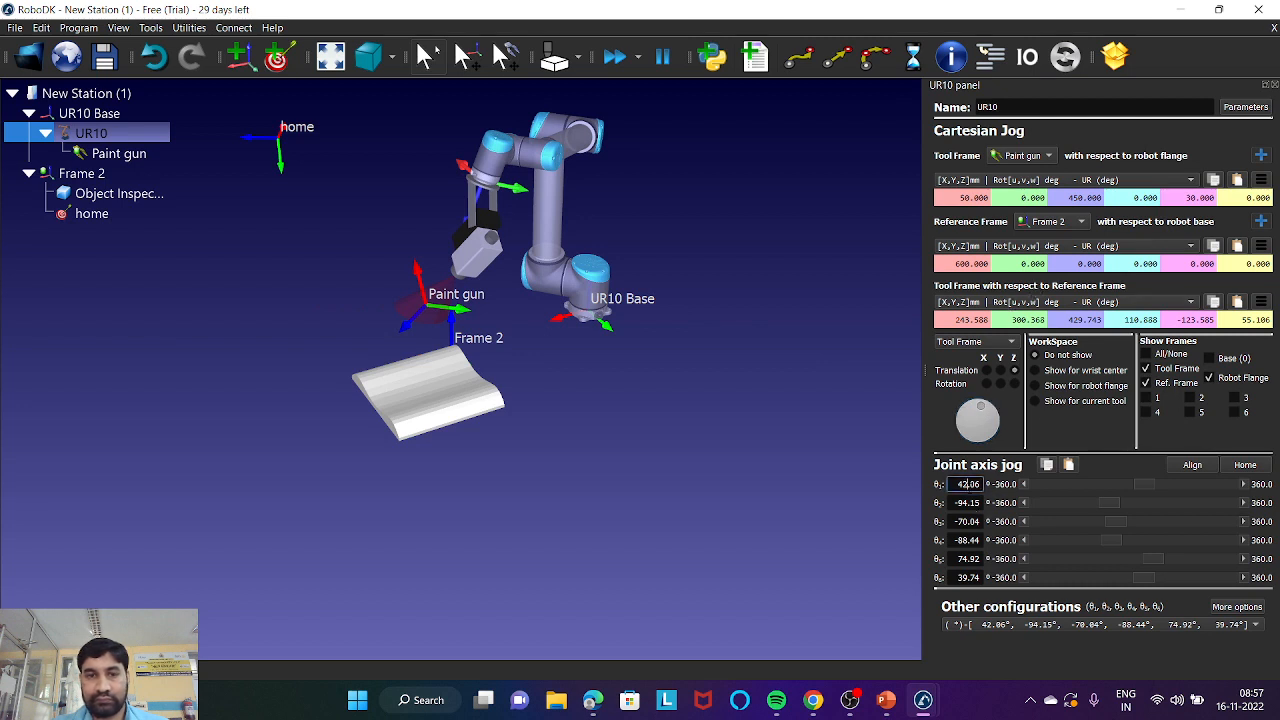
{"action": "scroll", "coordinate": [969, 484], "scroll_direction": "up", "scroll_amount": 2}
{"action": "scroll", "coordinate": [969, 484], "scroll_direction": "up", "scroll_amount": 4}
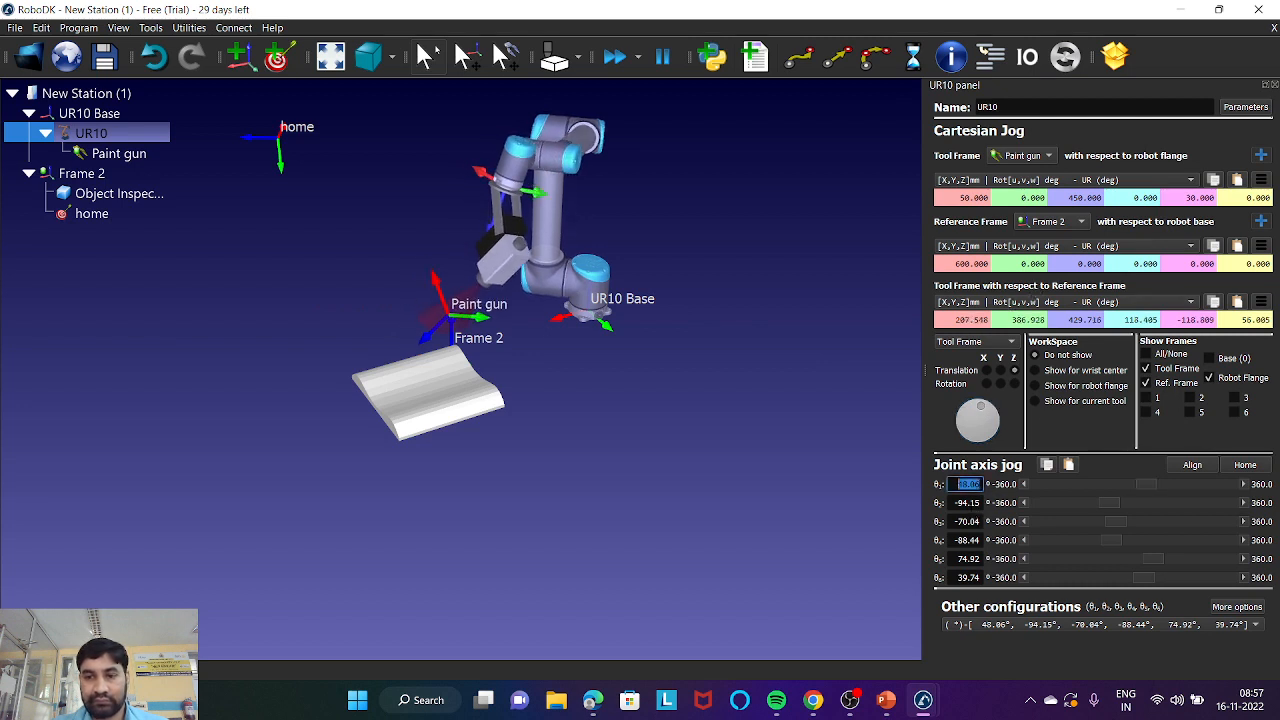
{"action": "left_click", "coordinate": [967, 503]}
{"action": "scroll", "coordinate": [967, 503], "scroll_direction": "down", "scroll_amount": 4}
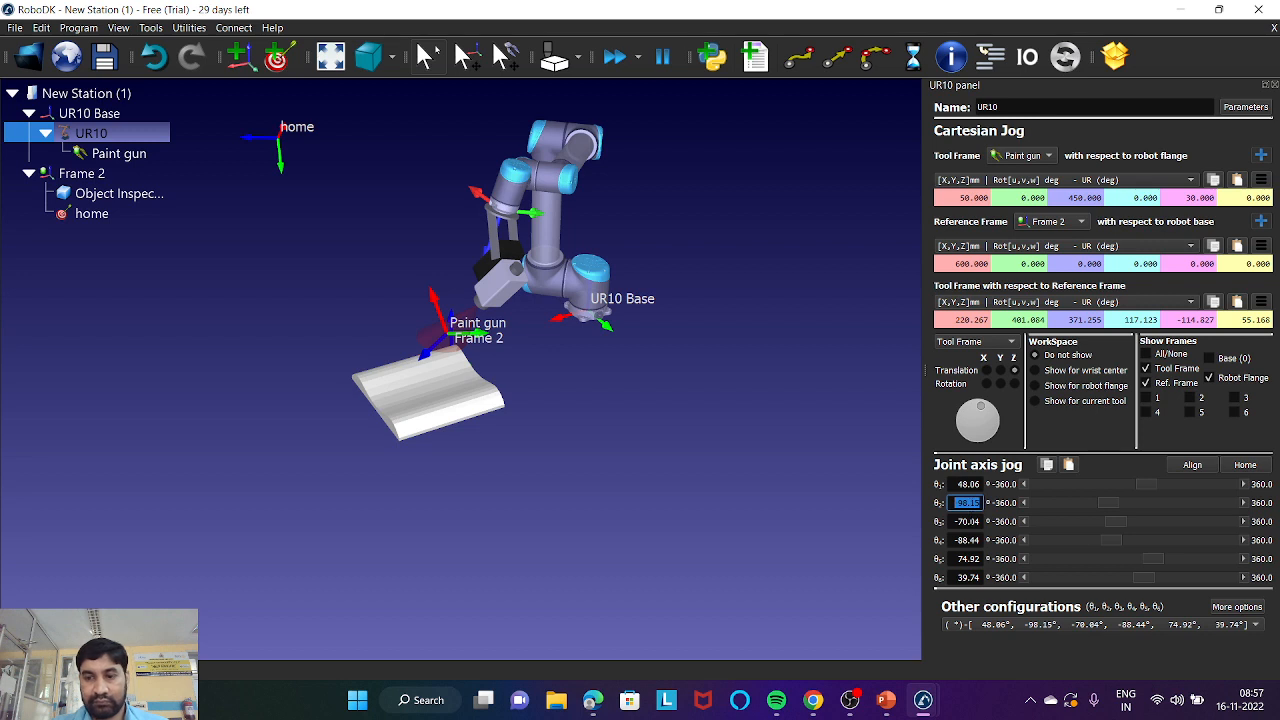
{"action": "left_click", "coordinate": [974, 522]}
{"action": "scroll", "coordinate": [975, 522], "scroll_direction": "down", "scroll_amount": 2}
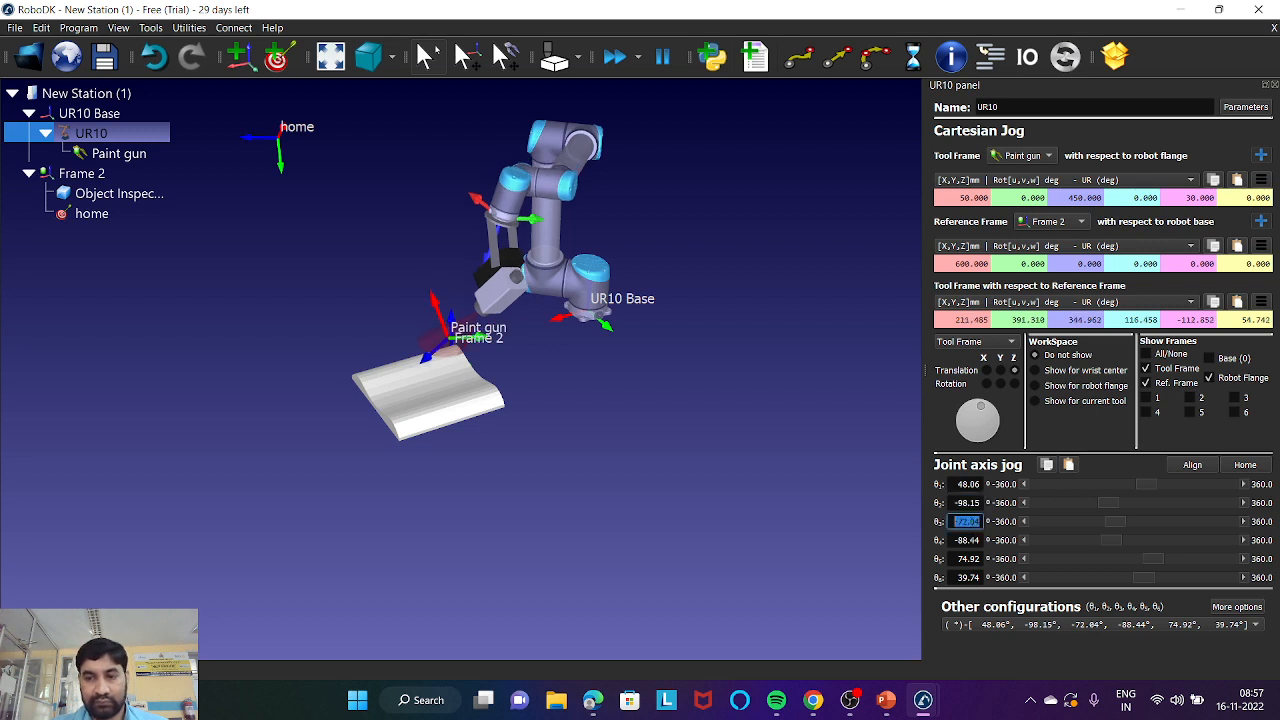
Jog the UR10 wrist joints, setting θ4 to -87.44° and θ5 to 72.92°
{"action": "left_click", "coordinate": [967, 540]}
{"action": "scroll", "coordinate": [967, 540], "scroll_direction": "up", "scroll_amount": 1}
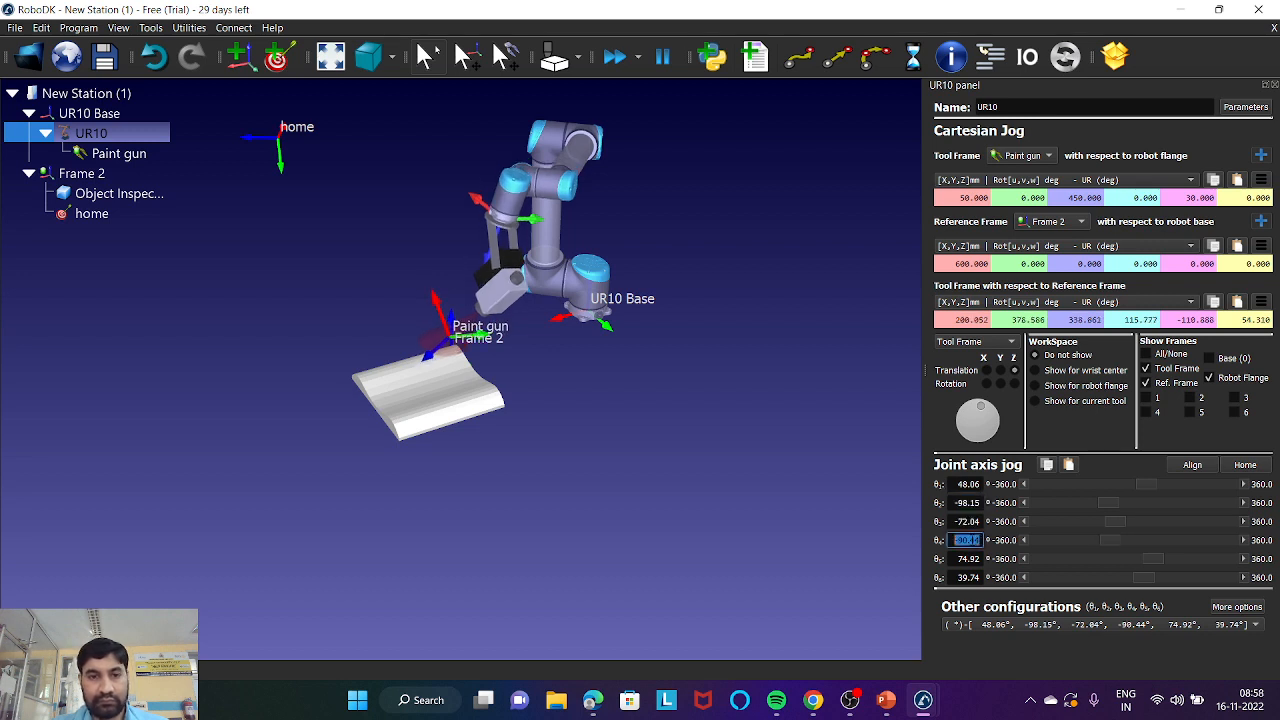
{"action": "left_click", "coordinate": [972, 559]}
{"action": "scroll", "coordinate": [972, 559], "scroll_direction": "down", "scroll_amount": 2}
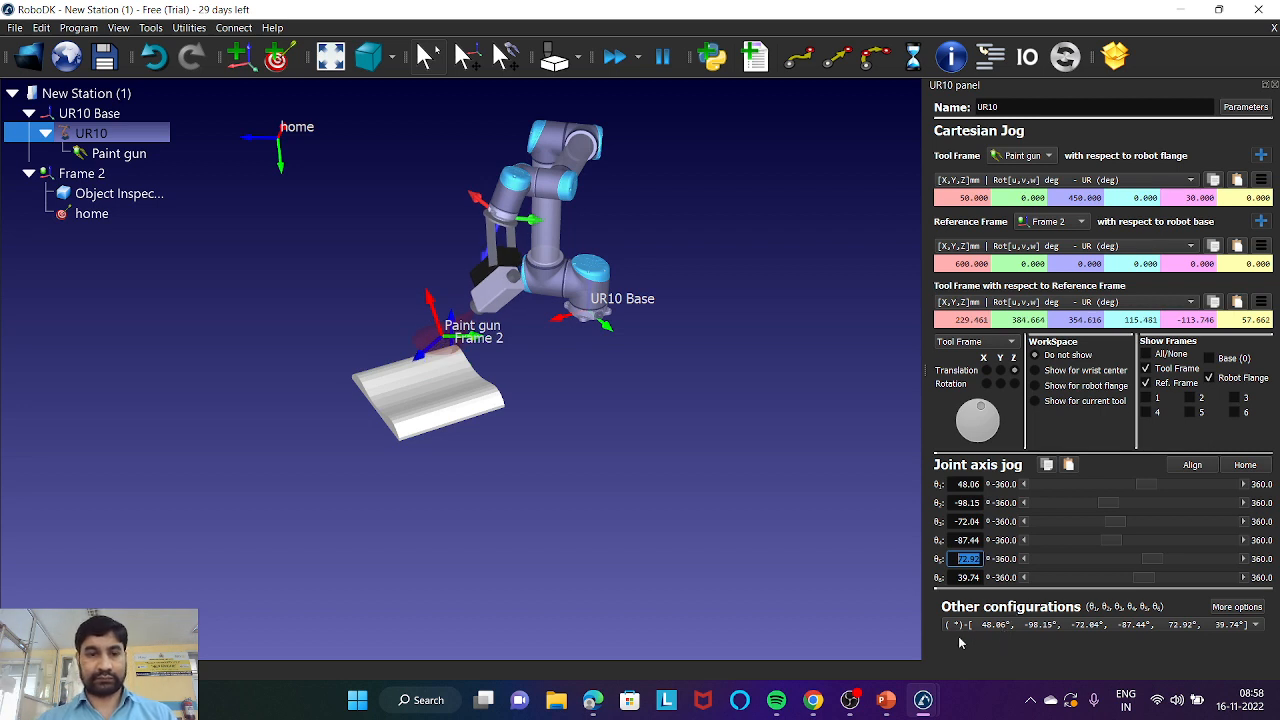
Swing the paint gun to the inspection object's edge by setting joint θ4 to -78.44° and θ5 to 94.92°
{"action": "scroll", "coordinate": [428, 360], "scroll_direction": "up", "scroll_amount": 2}
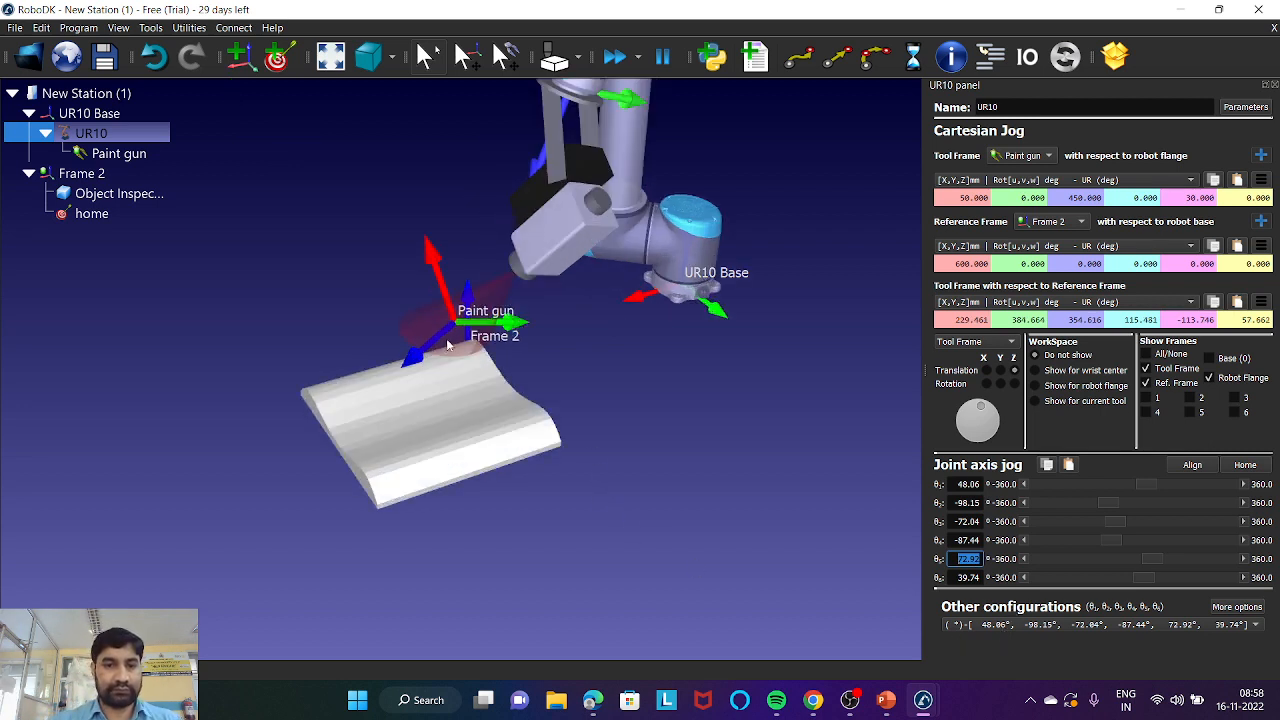
{"action": "scroll", "coordinate": [430, 358], "scroll_direction": "up", "scroll_amount": 2}
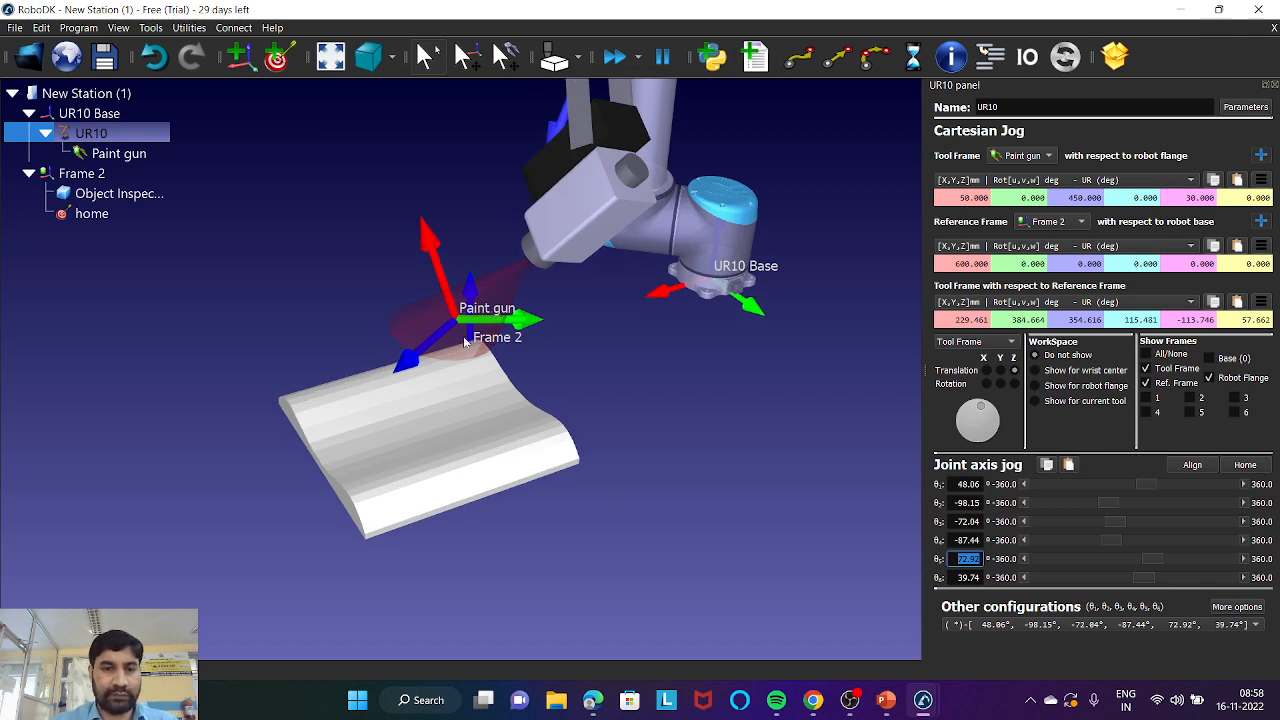
{"action": "left_click", "coordinate": [967, 559]}
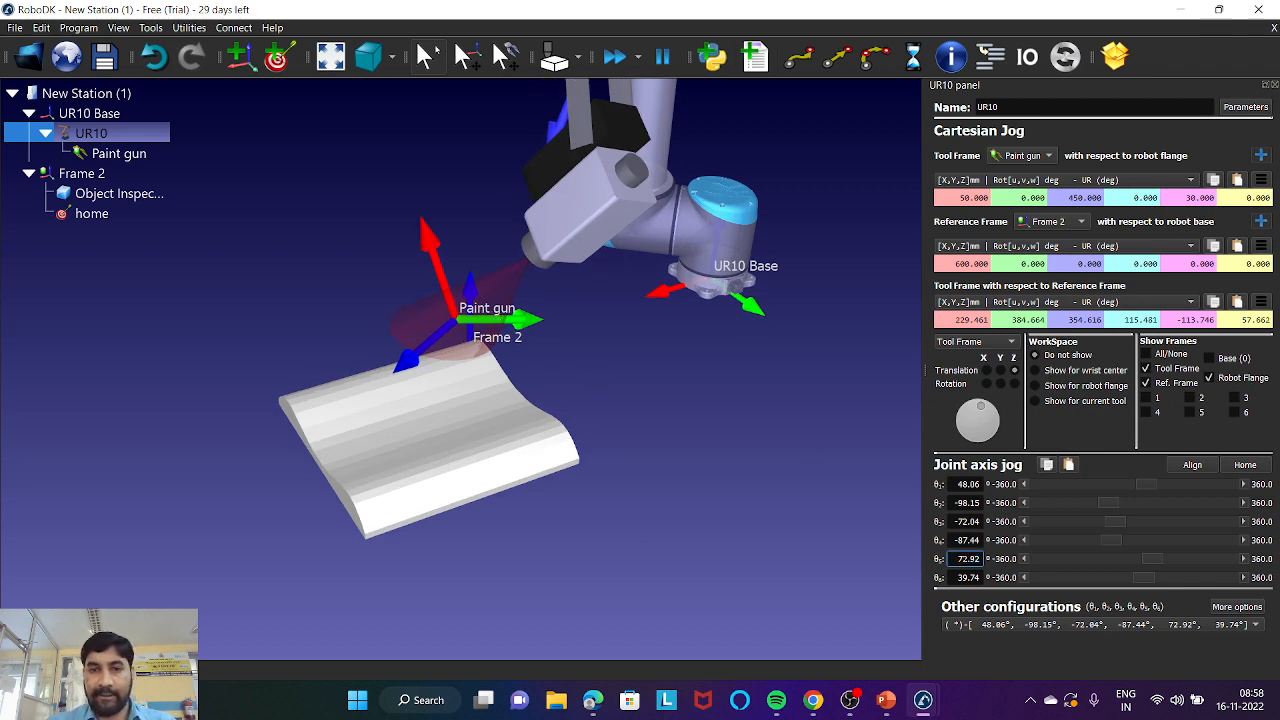
{"action": "scroll", "coordinate": [967, 559], "scroll_direction": "up", "scroll_amount": 4}
{"action": "scroll", "coordinate": [961, 559], "scroll_direction": "up", "scroll_amount": 9}
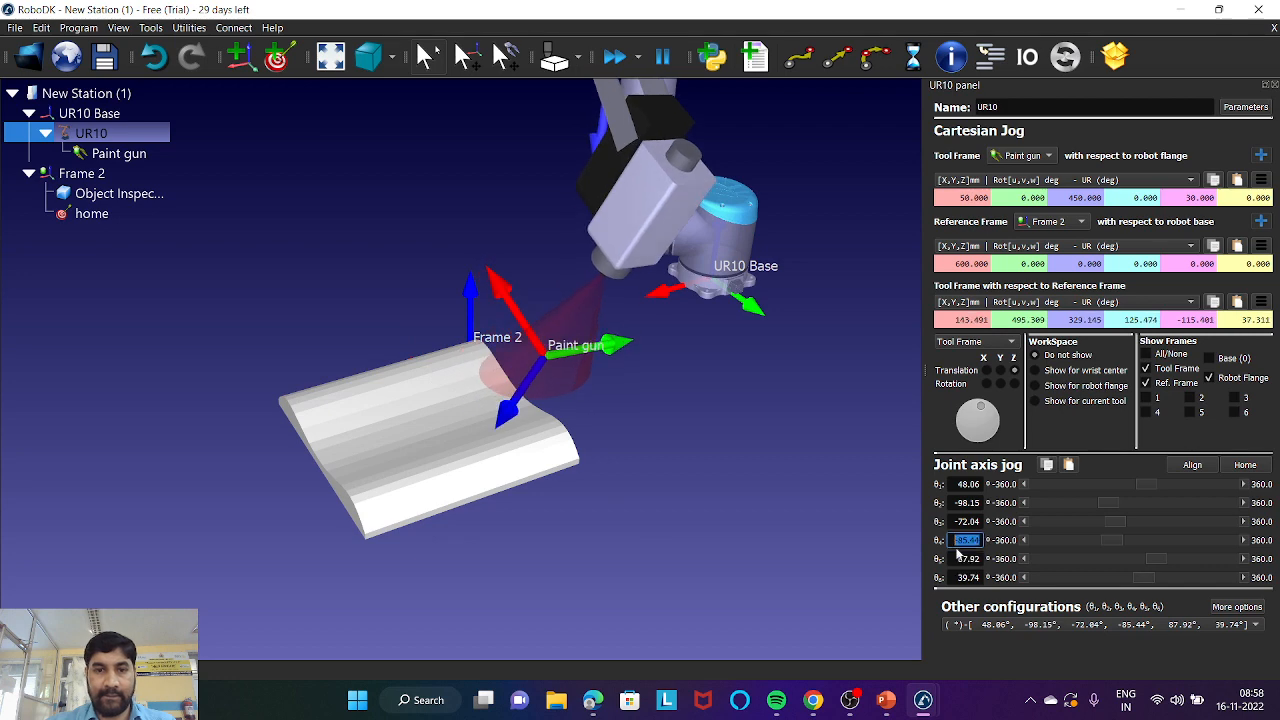
{"action": "scroll", "coordinate": [965, 540], "scroll_direction": "up", "scroll_amount": 4}
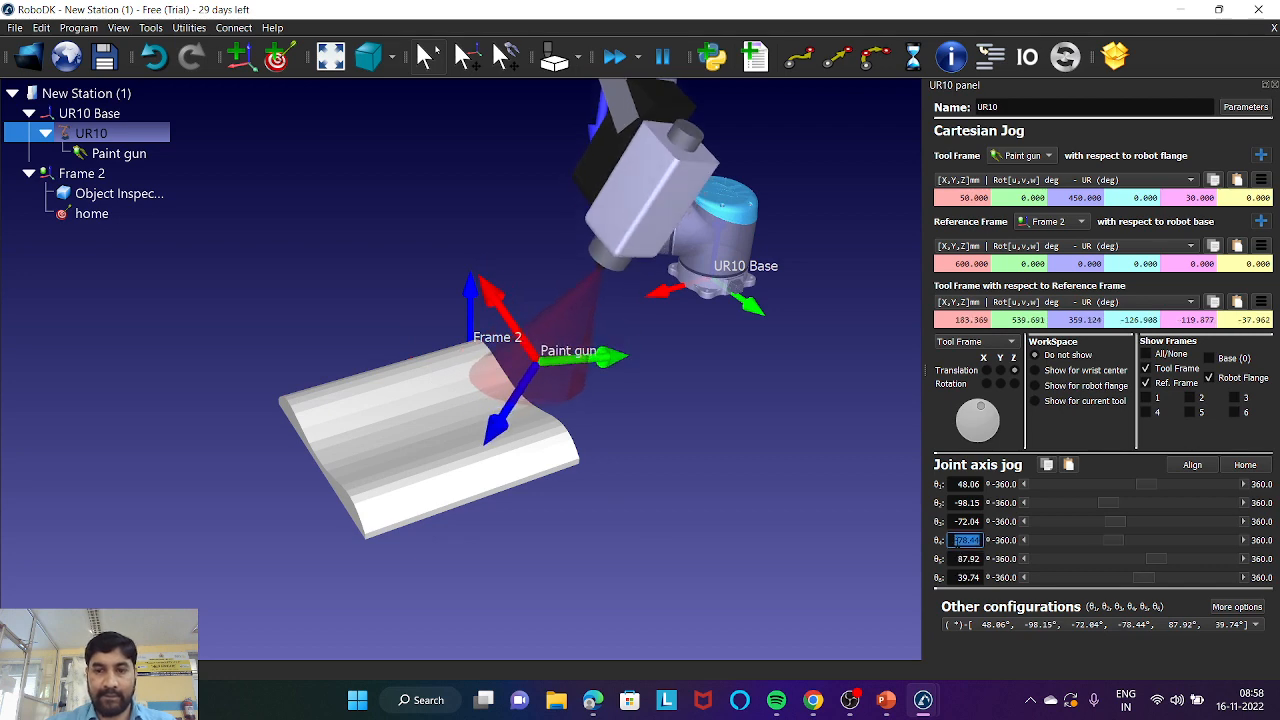
{"action": "scroll", "coordinate": [965, 559], "scroll_direction": "up", "scroll_amount": 7}
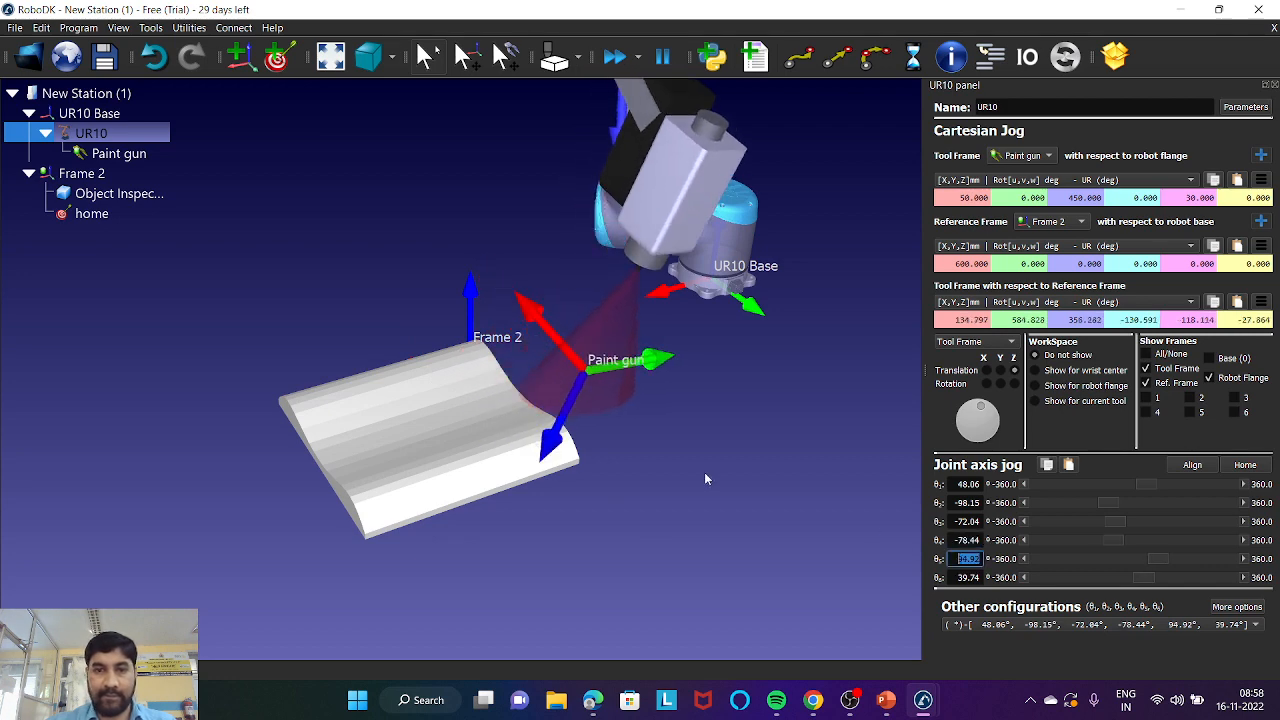
{"action": "scroll", "coordinate": [704, 479], "scroll_direction": "down", "scroll_amount": 5}
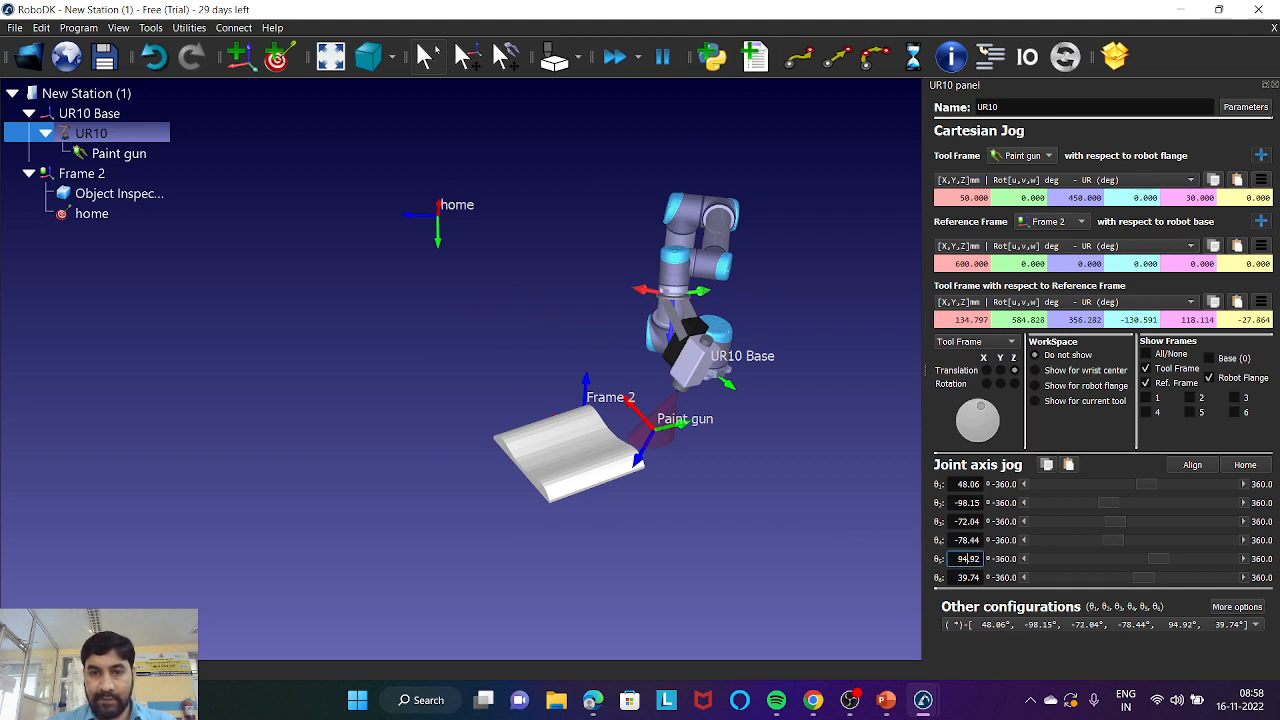
Move the paint gun into an approach position beside the inspection object by setting joints θ5 to 120.92°, θ2 to -96.15° and θ1 to 35.06°
{"action": "scroll", "coordinate": [965, 559], "scroll_direction": "up", "scroll_amount": 15}
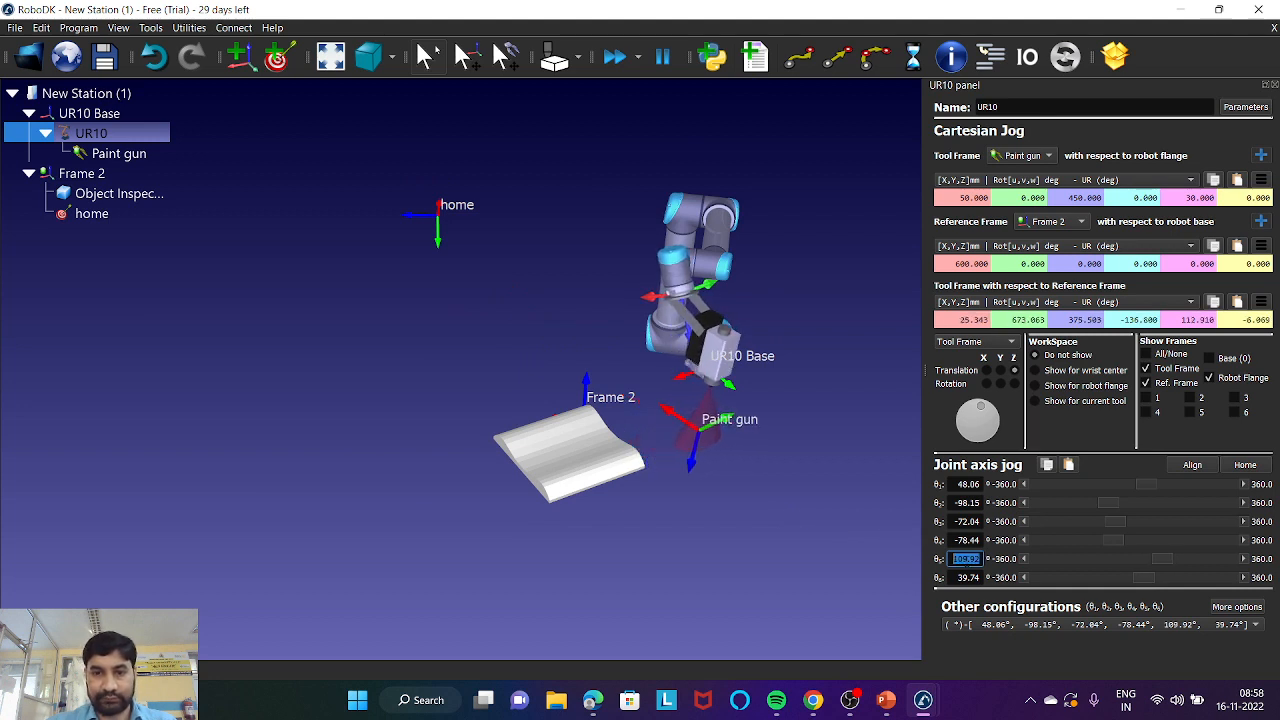
{"action": "scroll", "coordinate": [965, 559], "scroll_direction": "up", "scroll_amount": 10}
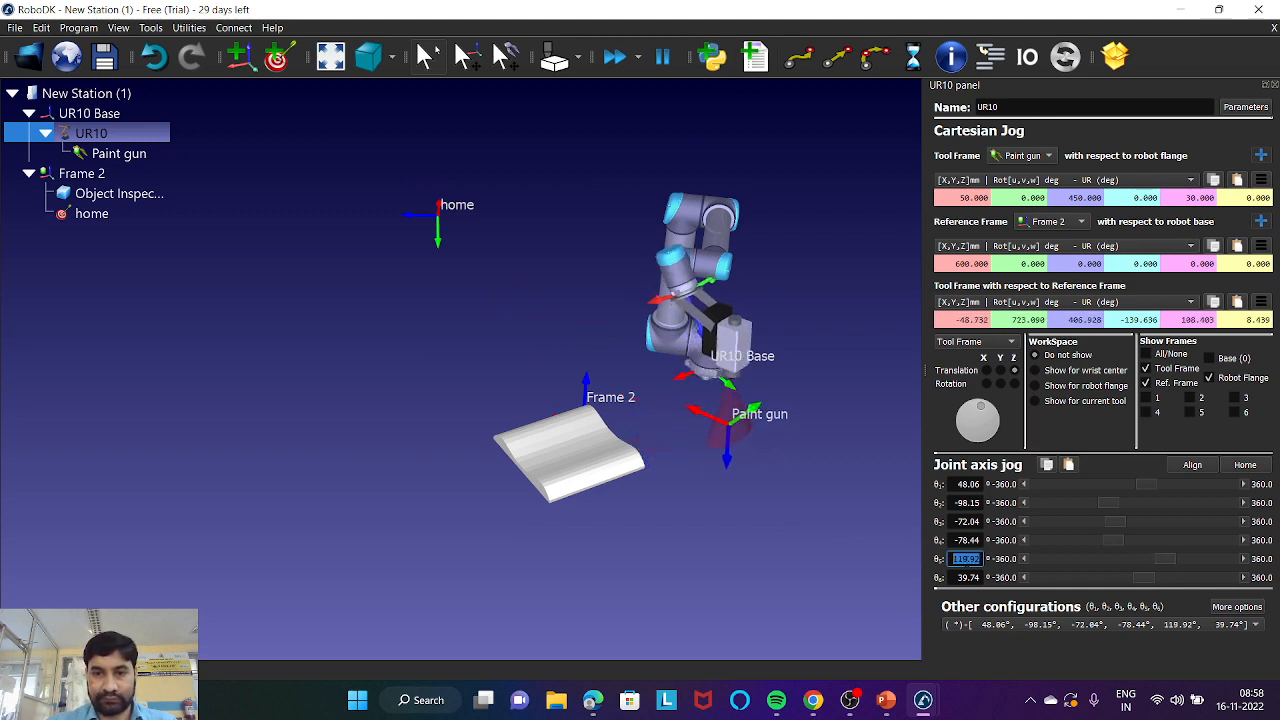
{"action": "scroll", "coordinate": [965, 559], "scroll_direction": "up", "scroll_amount": 1}
{"action": "left_click", "coordinate": [965, 503]}
{"action": "scroll", "coordinate": [965, 503], "scroll_direction": "up", "scroll_amount": 2}
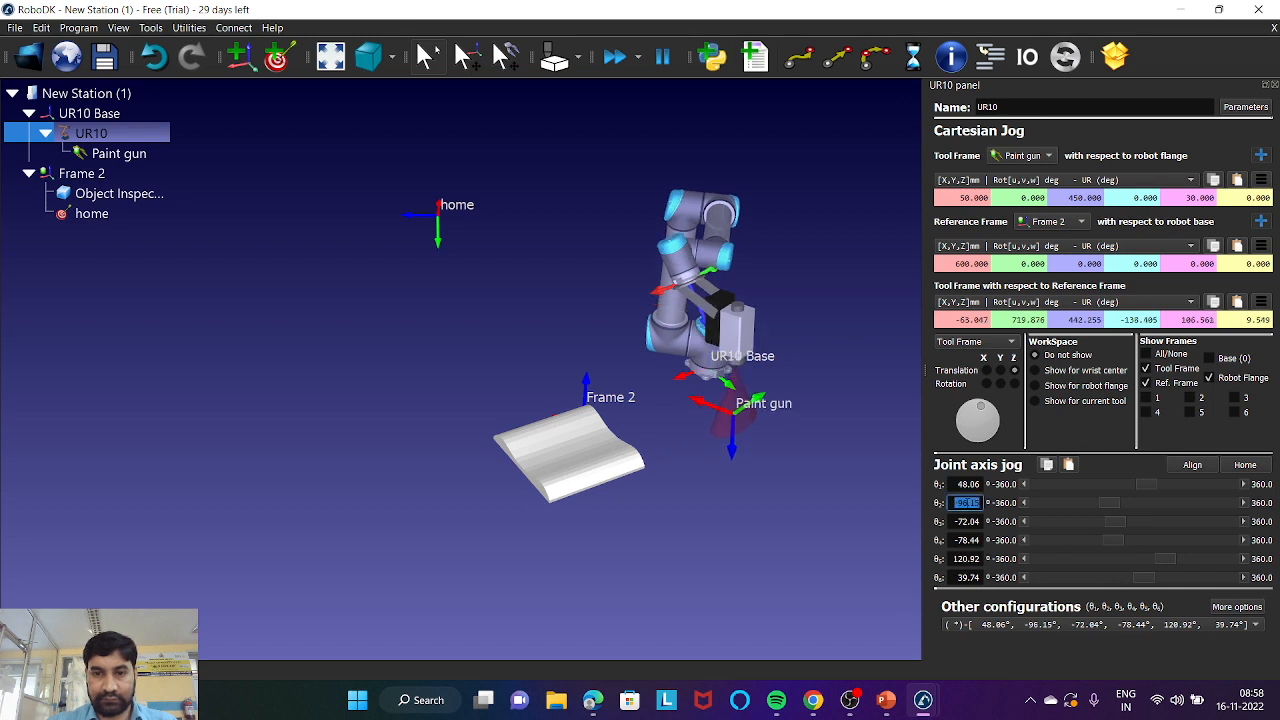
{"action": "left_click", "coordinate": [966, 484]}
{"action": "scroll", "coordinate": [966, 484], "scroll_direction": "down", "scroll_amount": 13}
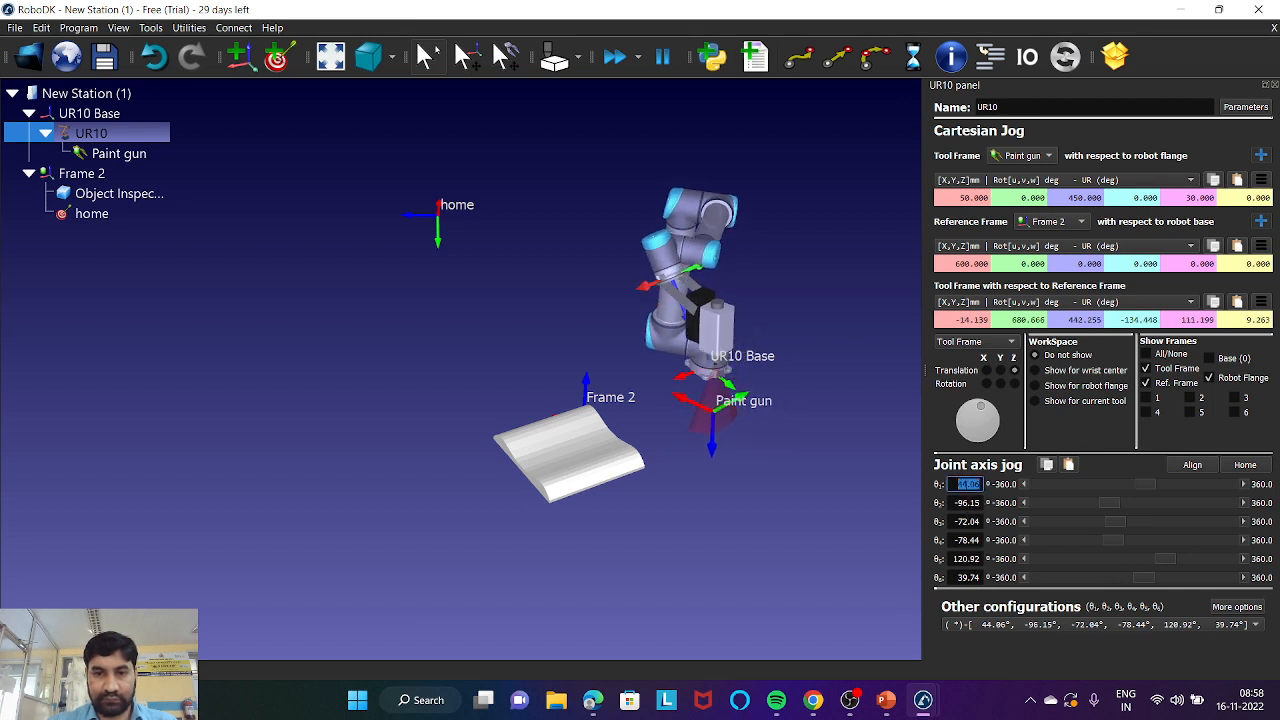
Add a target under Frame 2 at the UR10's current position and rename it approach
{"action": "left_click_drag", "start_coordinate": [905, 496], "coordinate": [790, 486]}
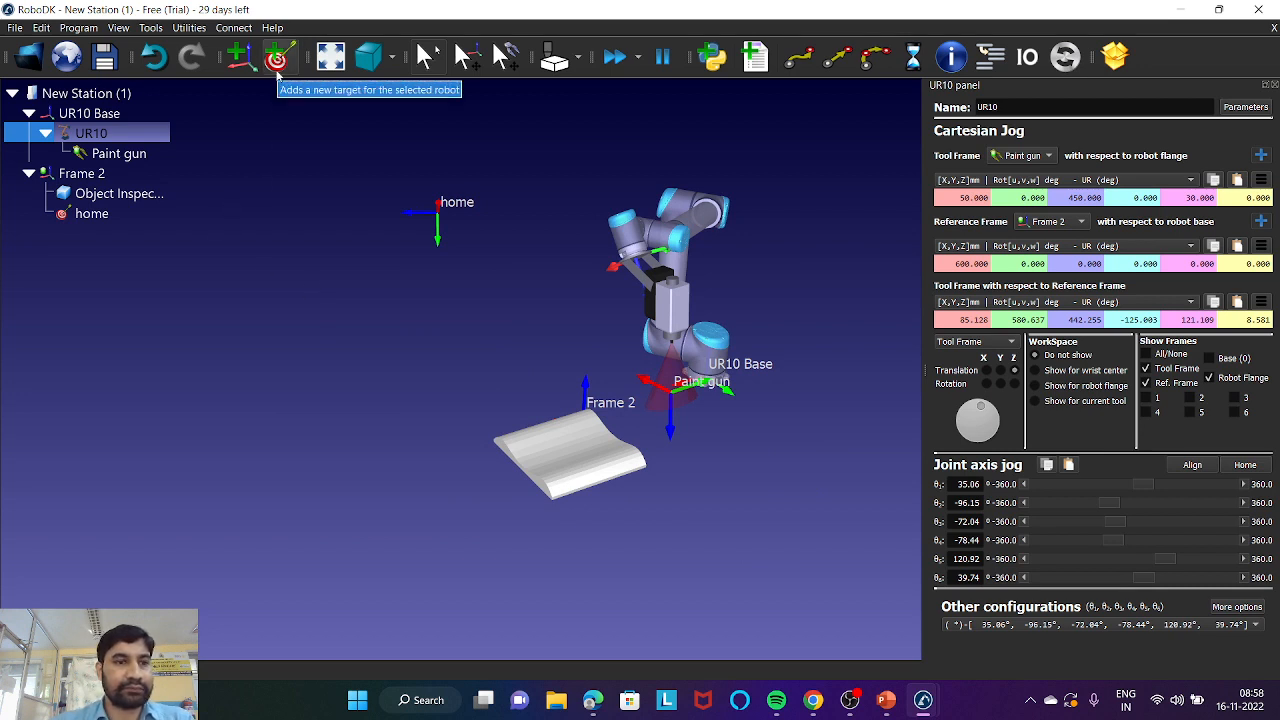
{"action": "left_click", "coordinate": [92, 176]}
{"action": "left_click", "coordinate": [284, 64]}
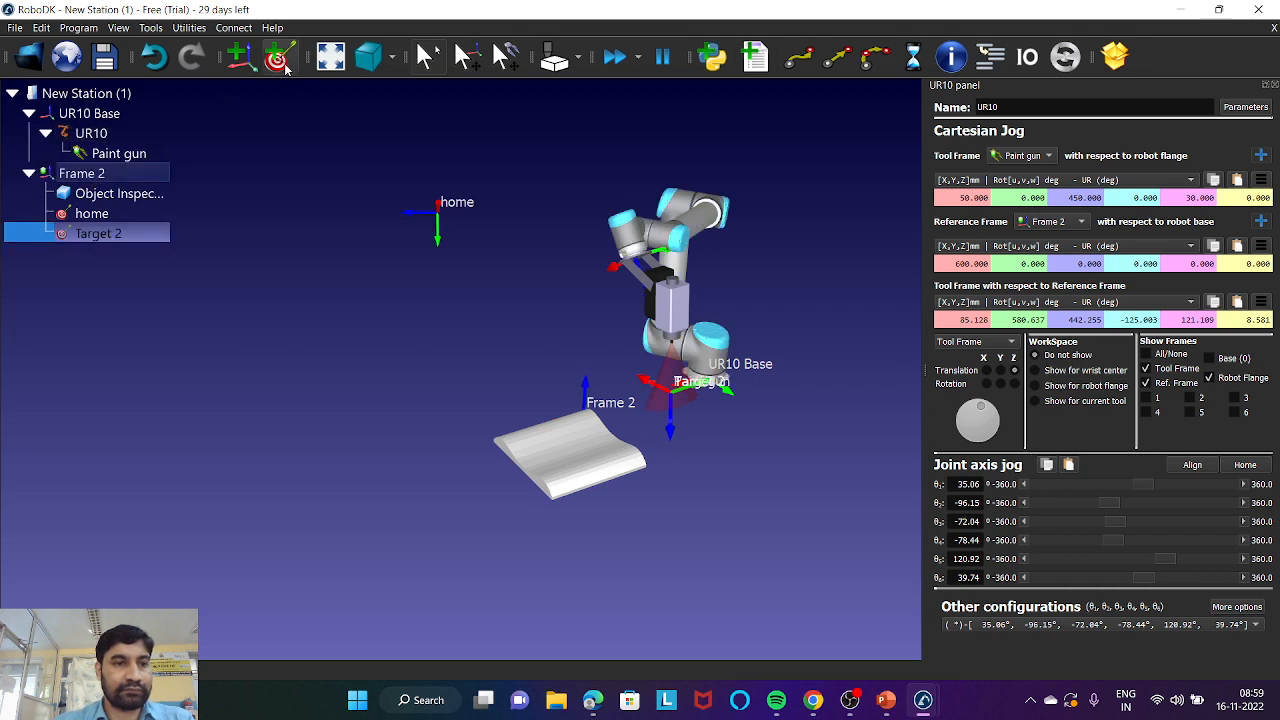
{"action": "right_click", "coordinate": [114, 233]}
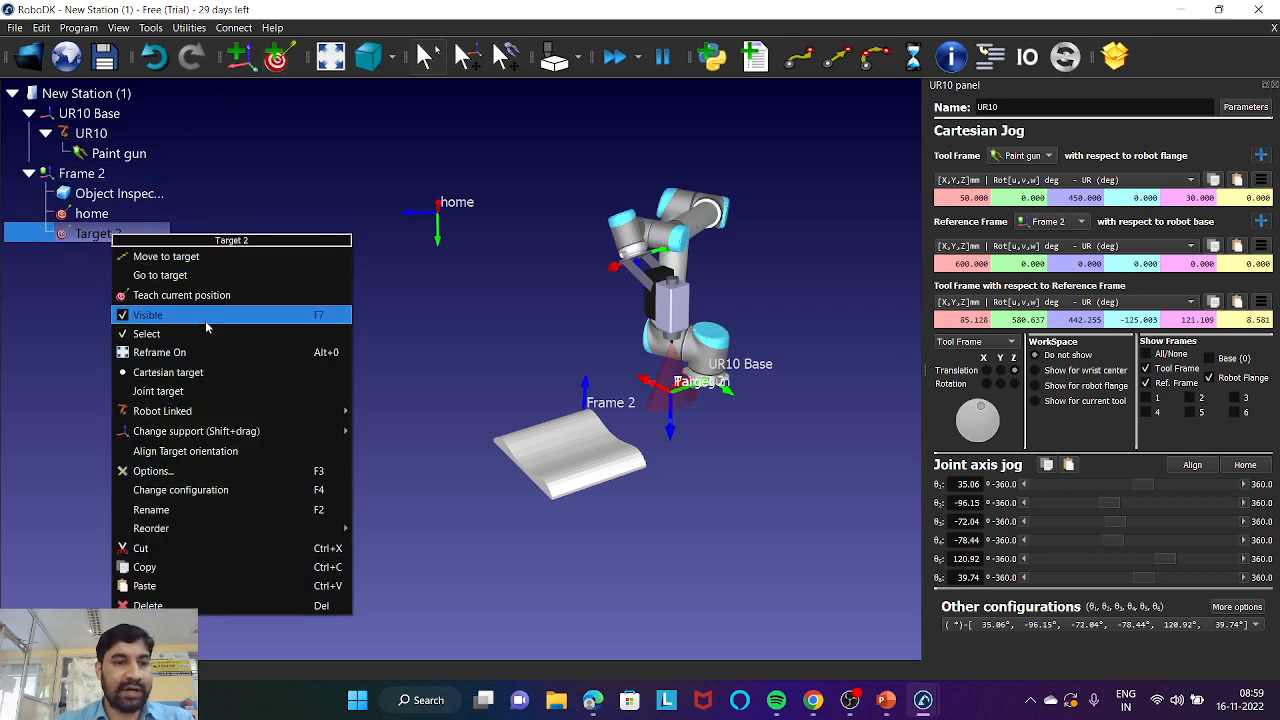
{"action": "left_click", "coordinate": [182, 510]}
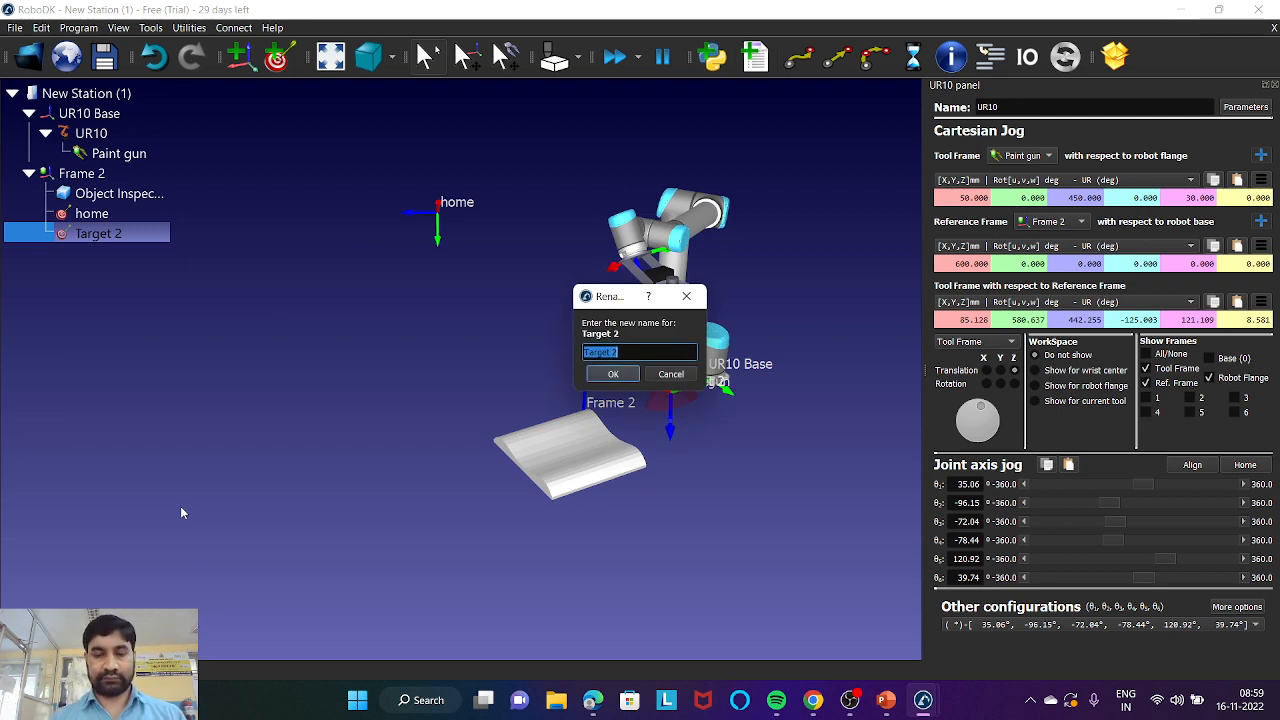
{"action": "type", "text": "approach"}
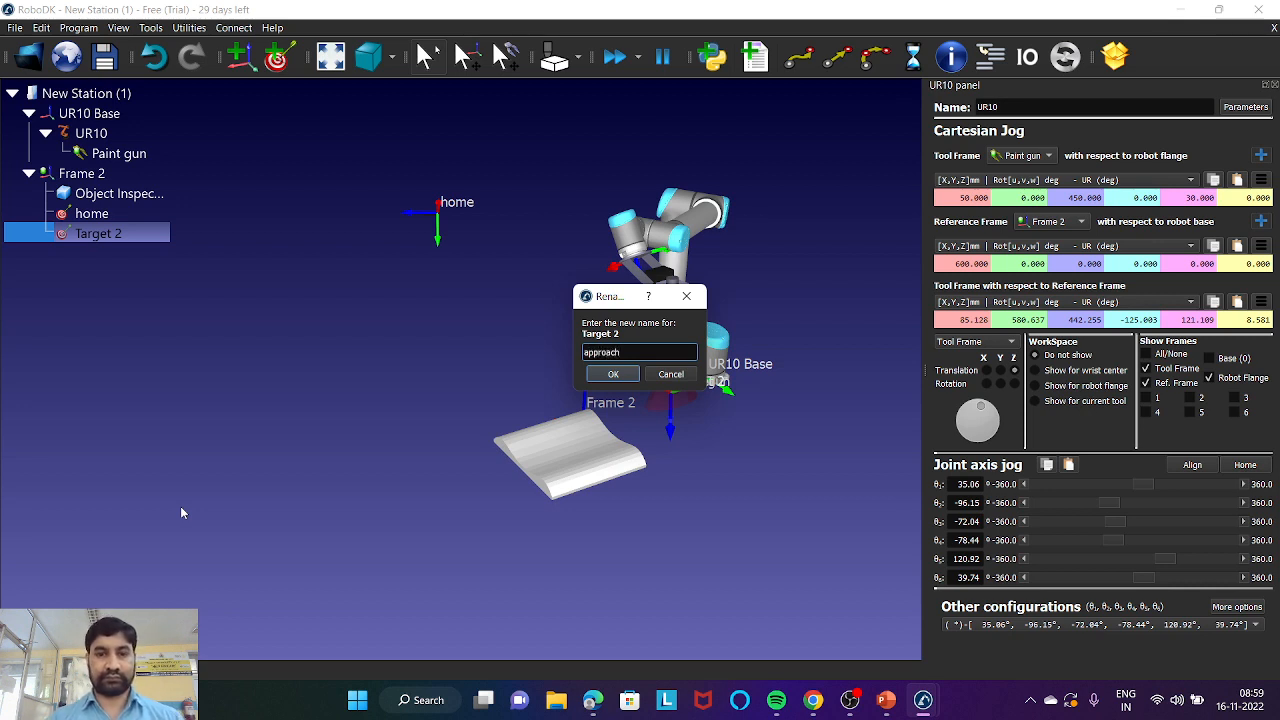
{"action": "left_click", "coordinate": [596, 381]}
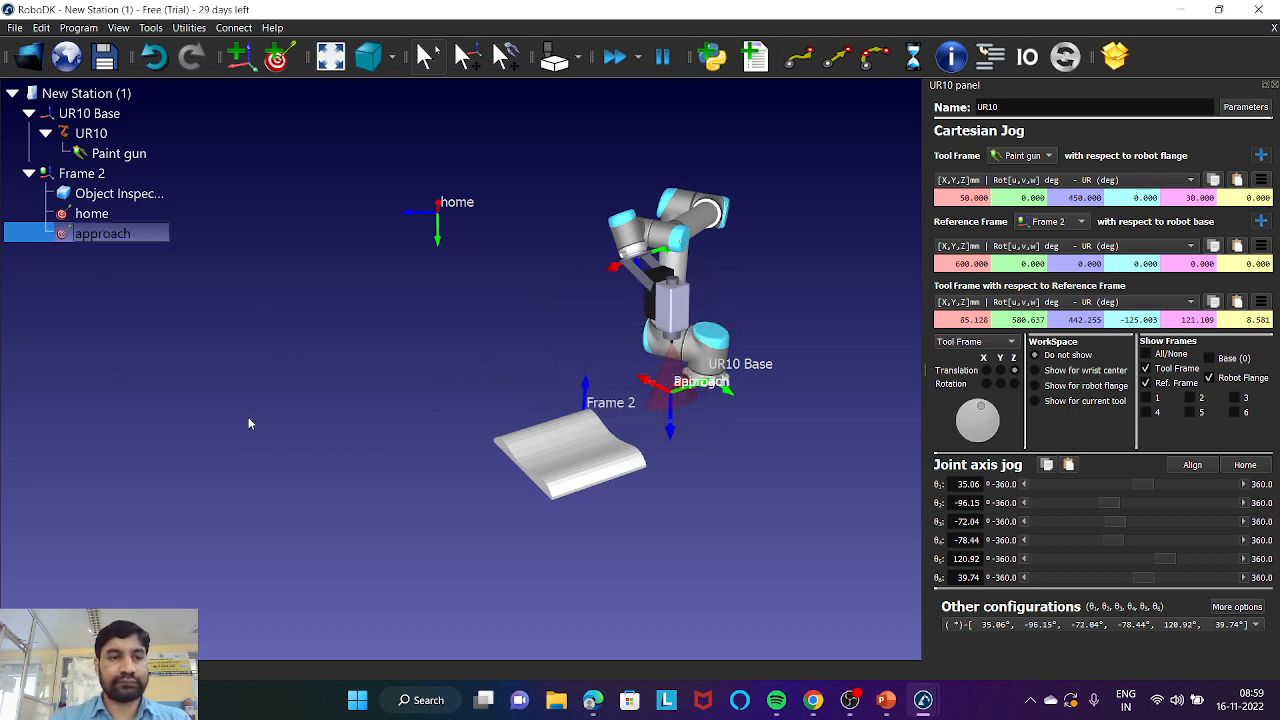
Fine-tune the paint gun's pose by setting the UR10's joint θ4 to -79.44° and θ2 to -97.15°
{"action": "left_click_drag", "start_coordinate": [616, 432], "coordinate": [705, 292]}
{"action": "scroll", "coordinate": [705, 290], "scroll_direction": "up", "scroll_amount": 5}
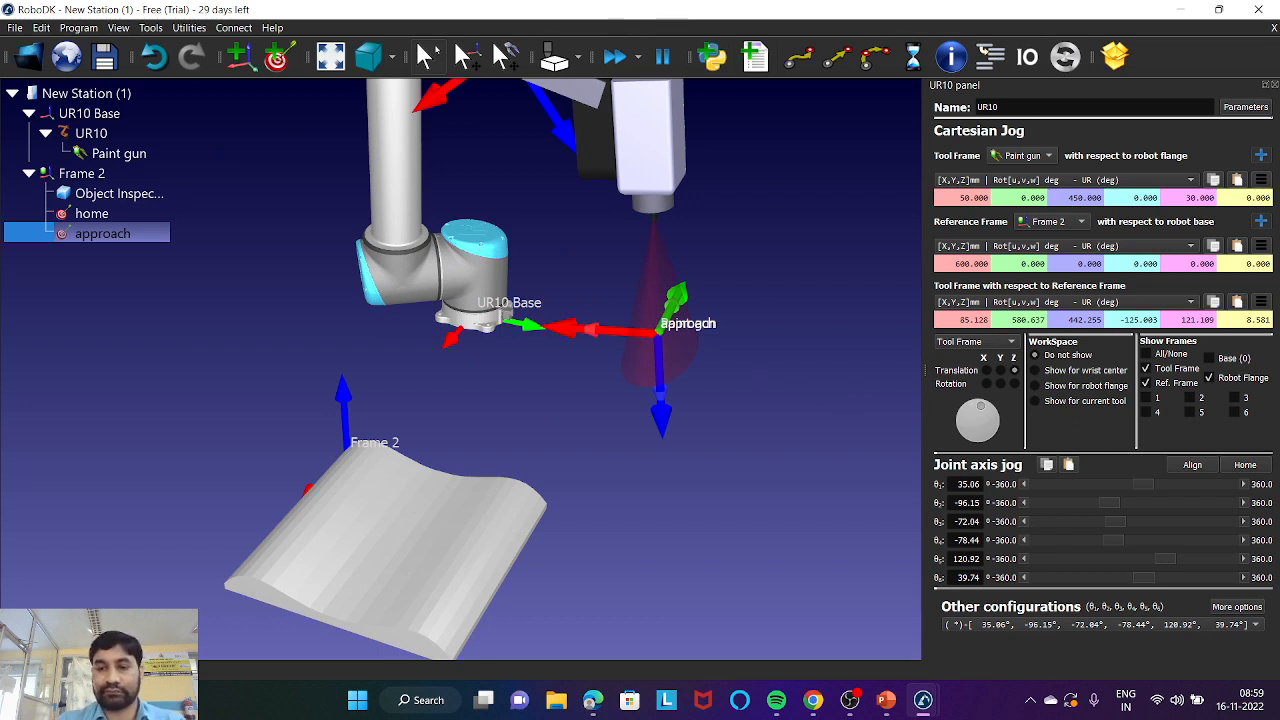
{"action": "left_click", "coordinate": [967, 522]}
{"action": "scroll", "coordinate": [967, 522], "scroll_direction": "up", "scroll_amount": 2}
{"action": "scroll", "coordinate": [967, 522], "scroll_direction": "down", "scroll_amount": 2}
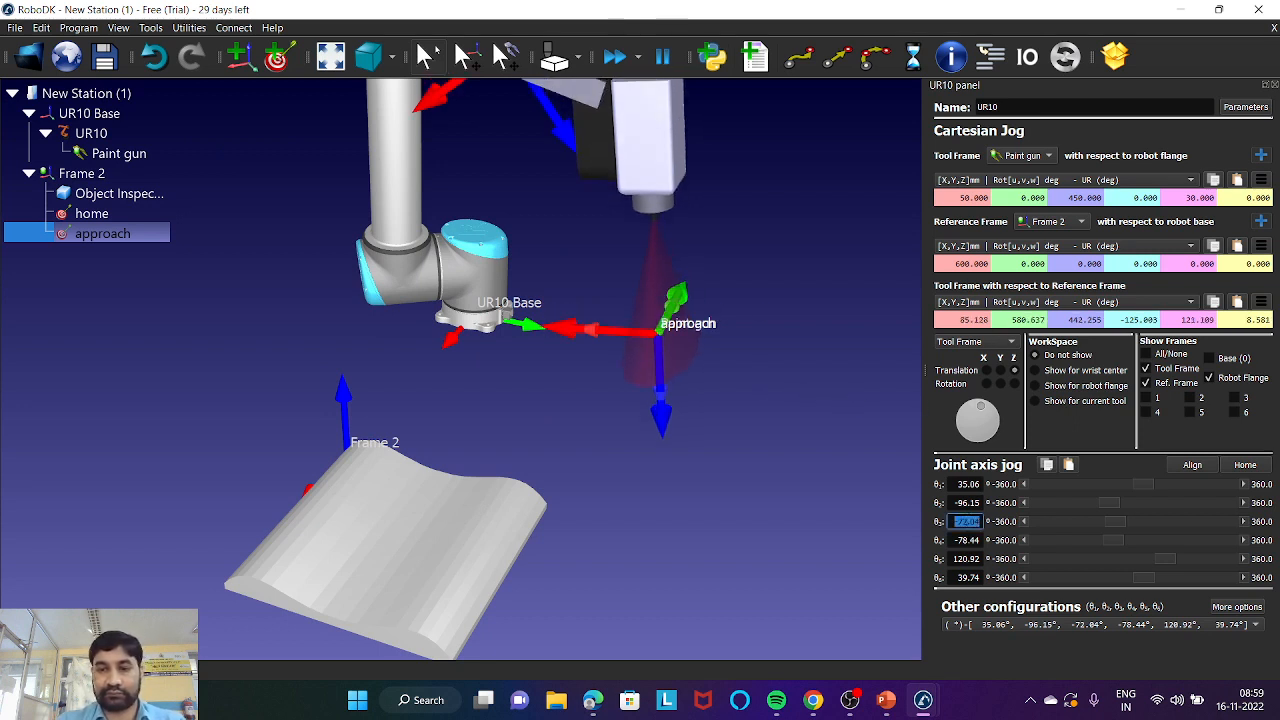
{"action": "left_click", "coordinate": [968, 540]}
{"action": "scroll", "coordinate": [968, 540], "scroll_direction": "down", "scroll_amount": 3}
{"action": "scroll", "coordinate": [968, 540], "scroll_direction": "up", "scroll_amount": 2}
{"action": "left_click", "coordinate": [976, 521]}
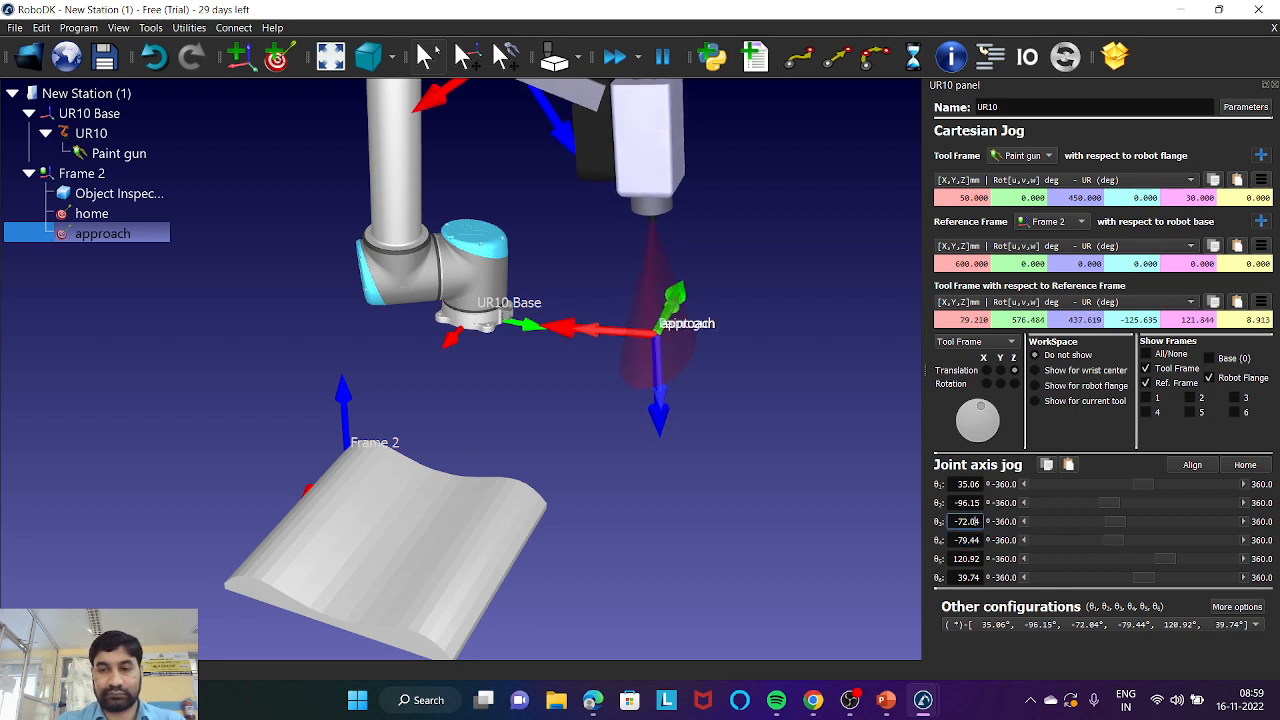
{"action": "left_click", "coordinate": [967, 503]}
{"action": "scroll", "coordinate": [967, 503], "scroll_direction": "down", "scroll_amount": 2}
{"action": "scroll", "coordinate": [967, 503], "scroll_direction": "up", "scroll_amount": 1}
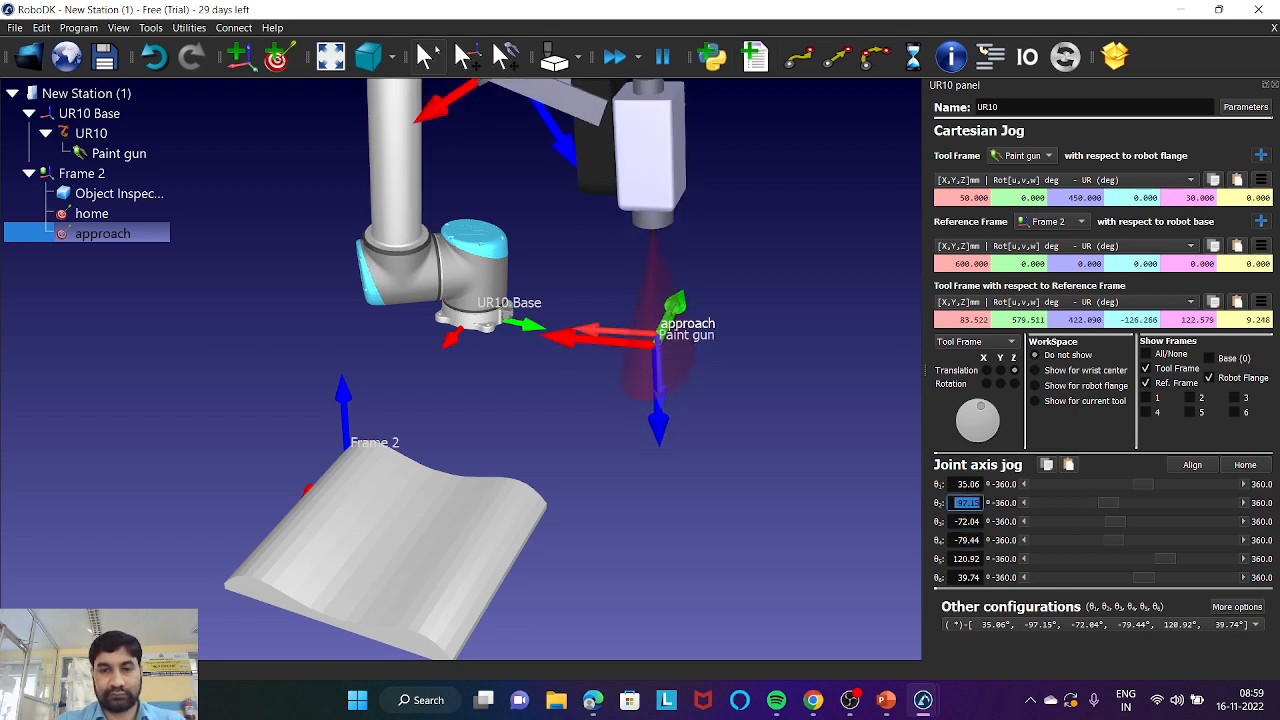
Swing the paint gun above the inspection object by setting joint θ1 to 11.06°
{"action": "left_click", "coordinate": [967, 484]}
{"action": "scroll", "coordinate": [967, 484], "scroll_direction": "down", "scroll_amount": 16}
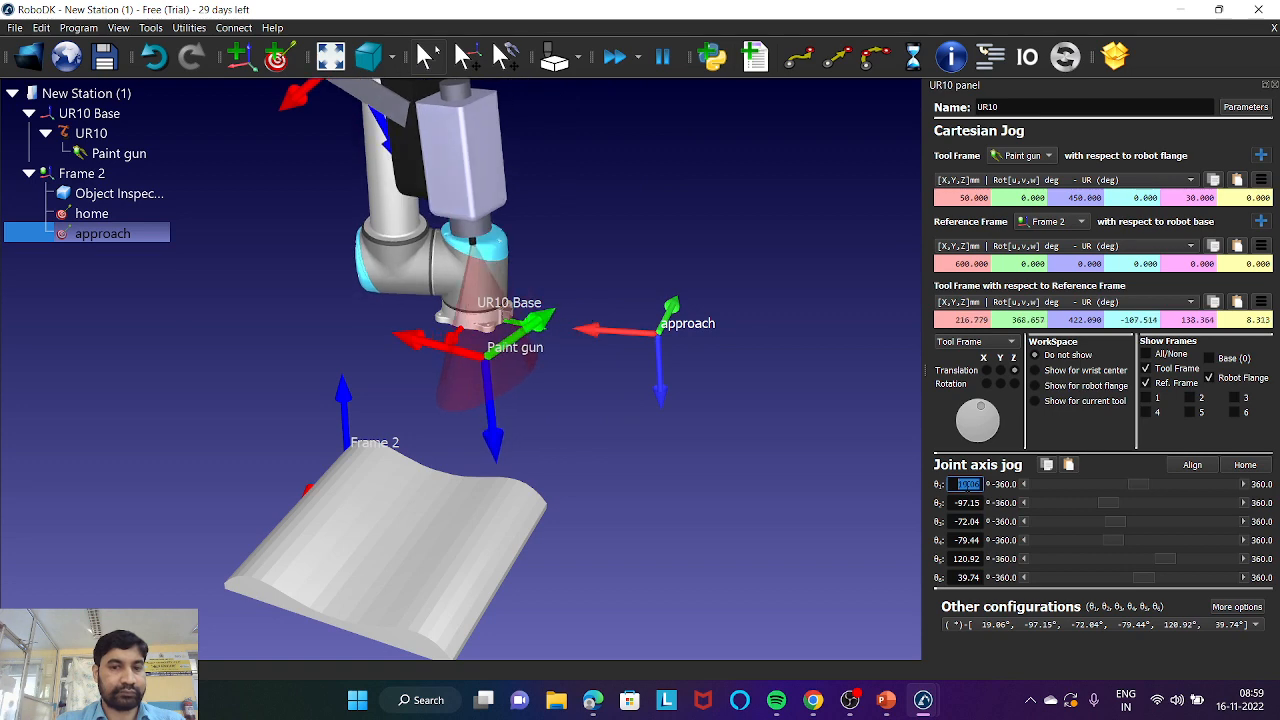
{"action": "scroll", "coordinate": [967, 484], "scroll_direction": "down", "scroll_amount": 8}
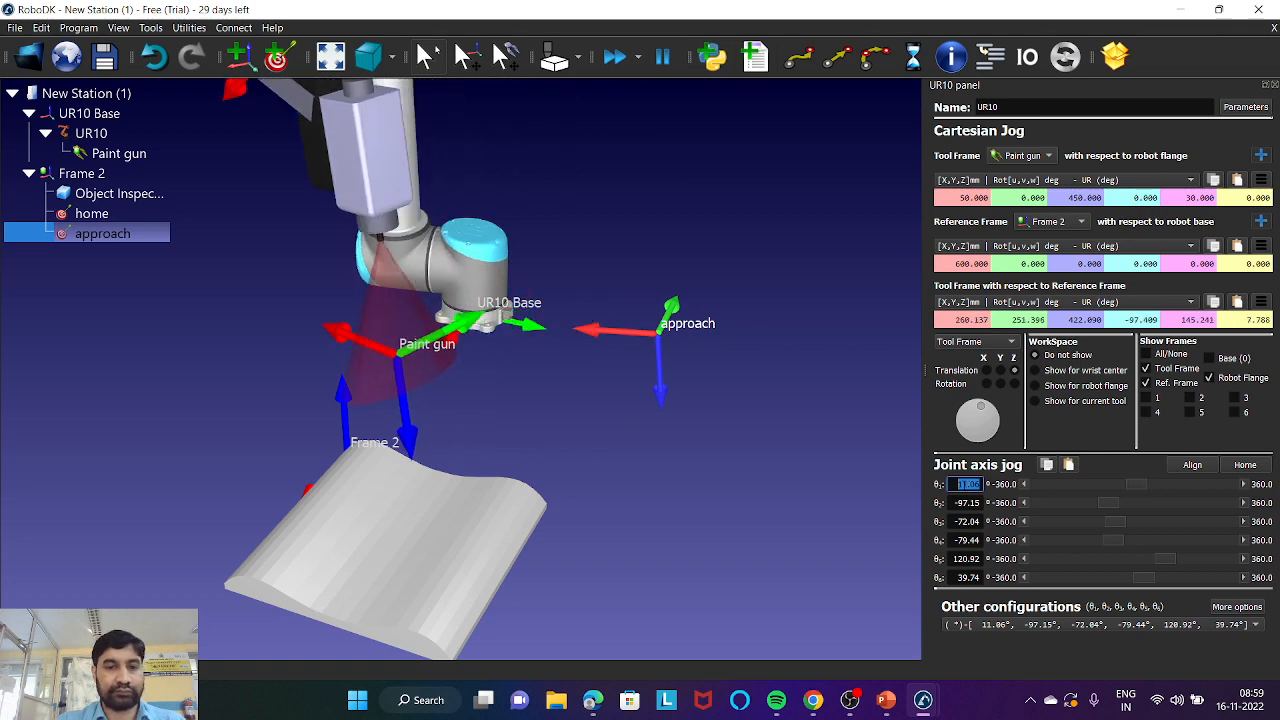
Add a target at the paint gun's current position above the inspection object and rename it retract
{"action": "mouse_move", "coordinate": [546, 492]}
{"action": "right_mouse_down"}
{"action": "mouse_move", "coordinate": [450, 480]}
{"action": "mouse_move", "coordinate": [485, 491]}
{"action": "right_mouse_up"}
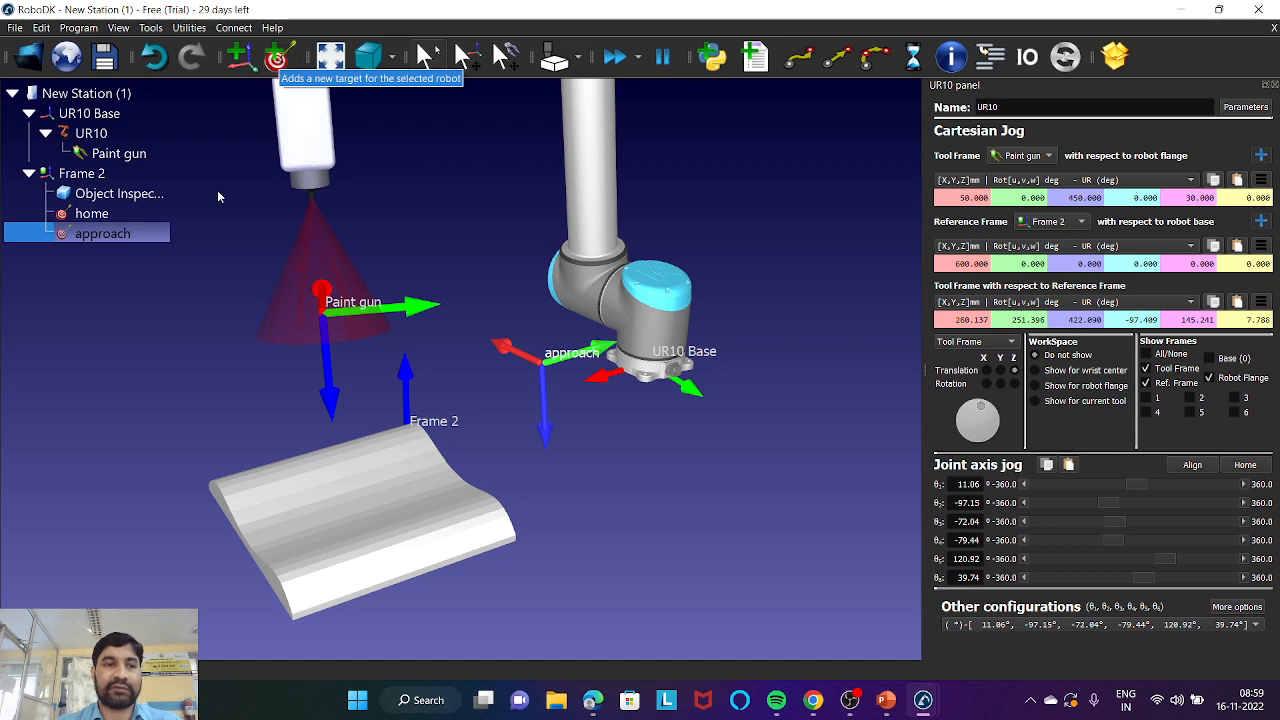
{"action": "scroll", "coordinate": [424, 322], "scroll_direction": "up", "scroll_amount": 3}
{"action": "scroll", "coordinate": [424, 320], "scroll_direction": "down", "scroll_amount": 3}
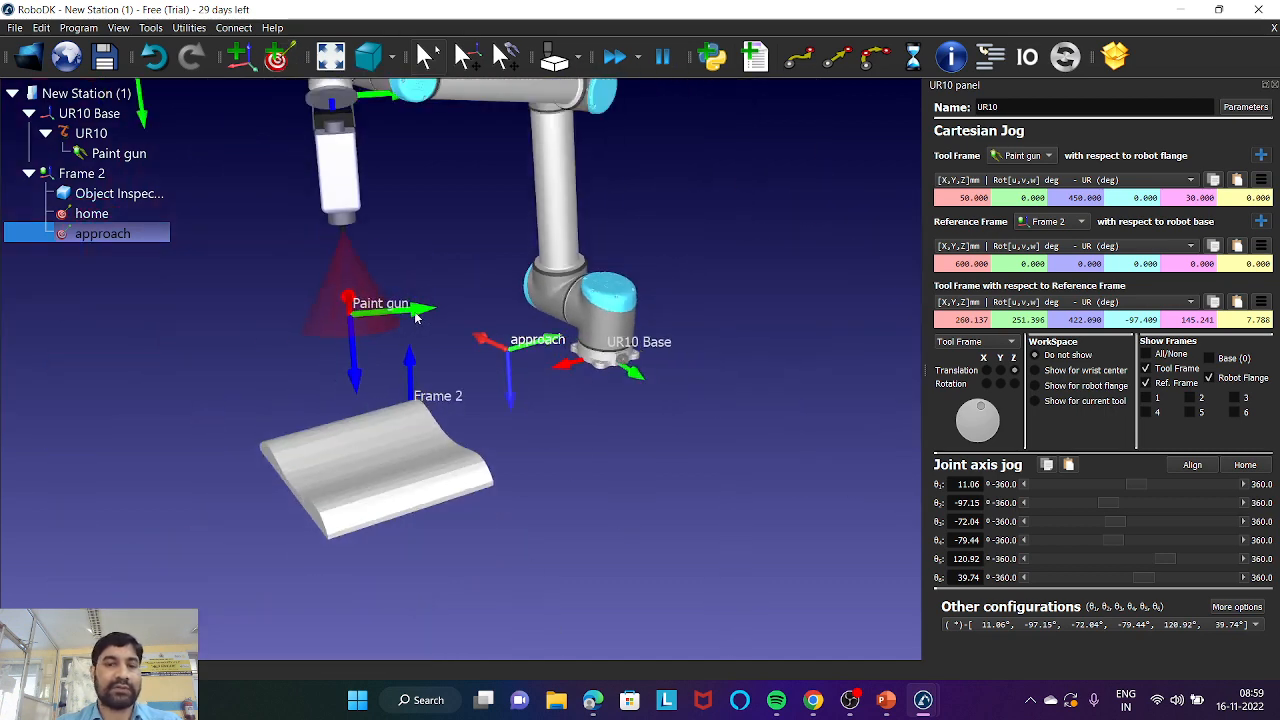
{"action": "left_click", "coordinate": [276, 57]}
{"action": "right_click", "coordinate": [104, 256]}
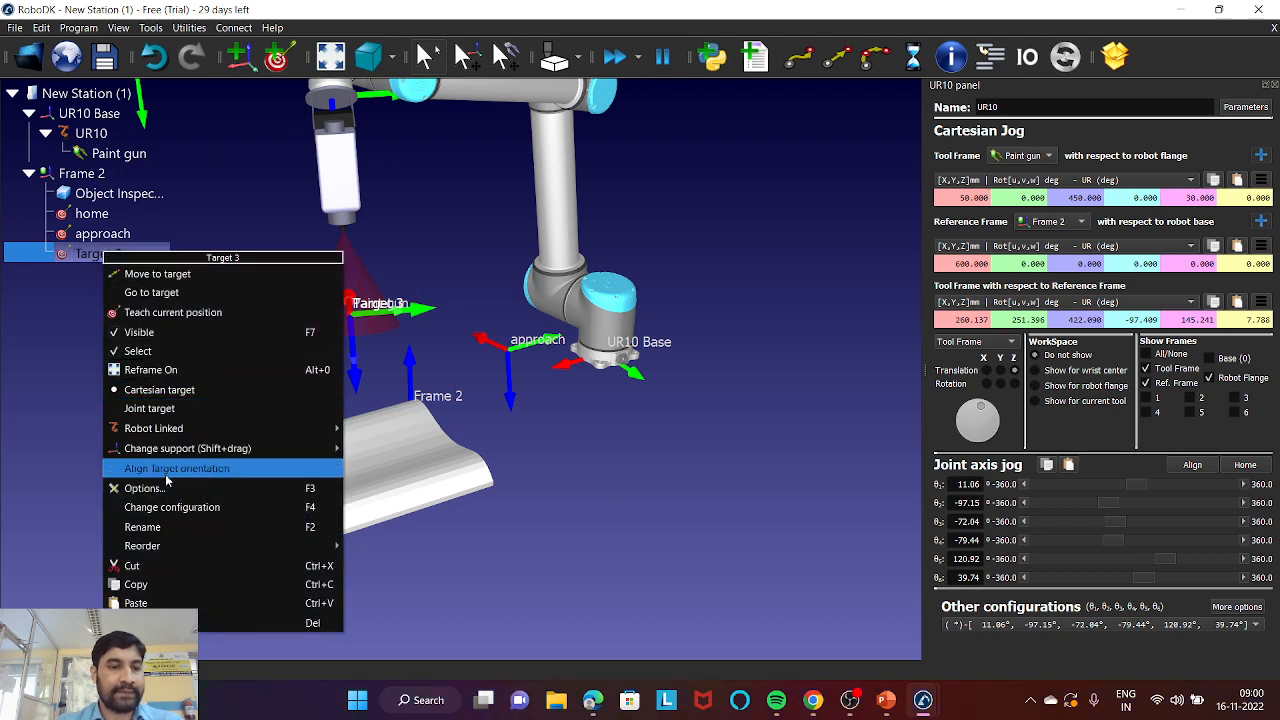
{"action": "left_click", "coordinate": [169, 532]}
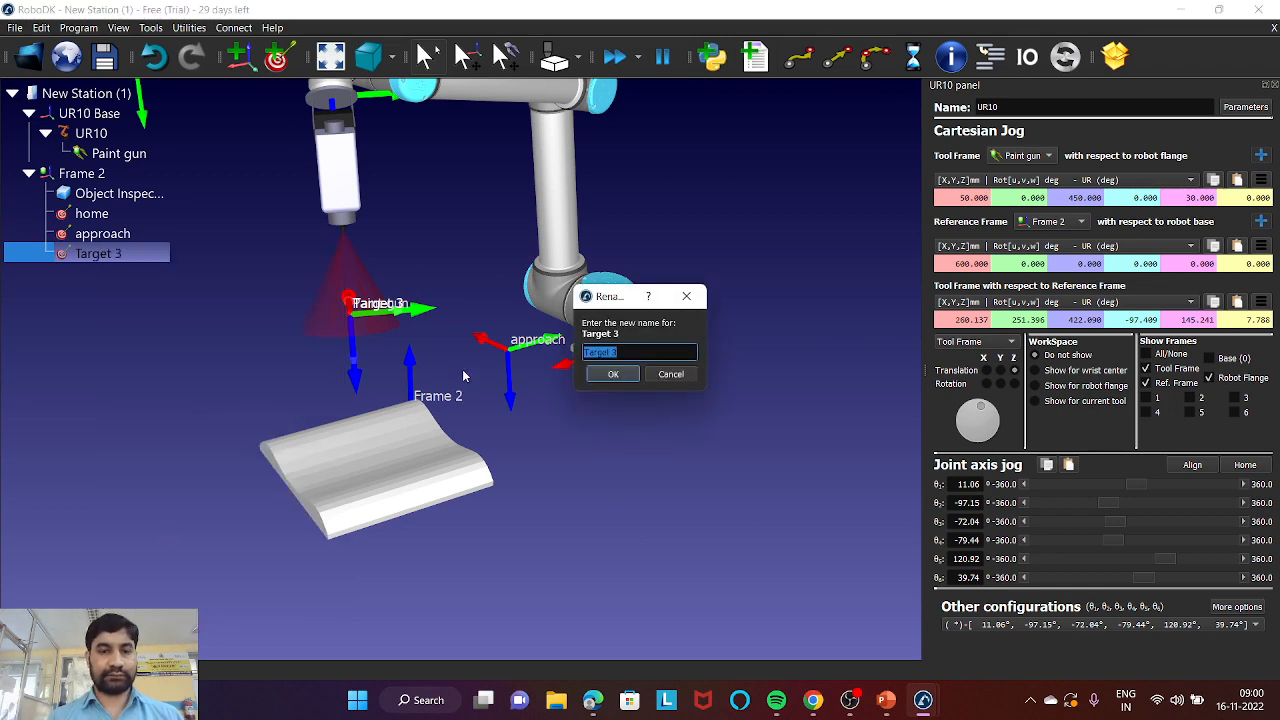
{"action": "type", "text": "a"}
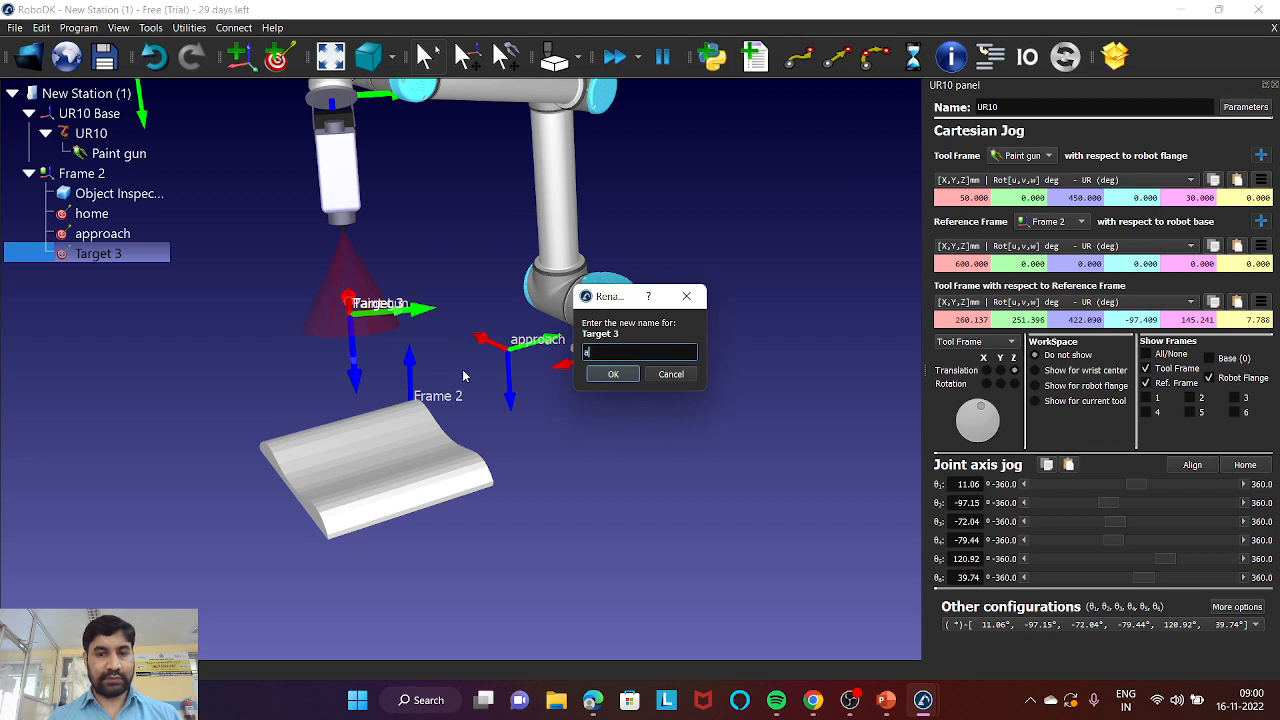
{"action": "key", "text": "BackSpace"}
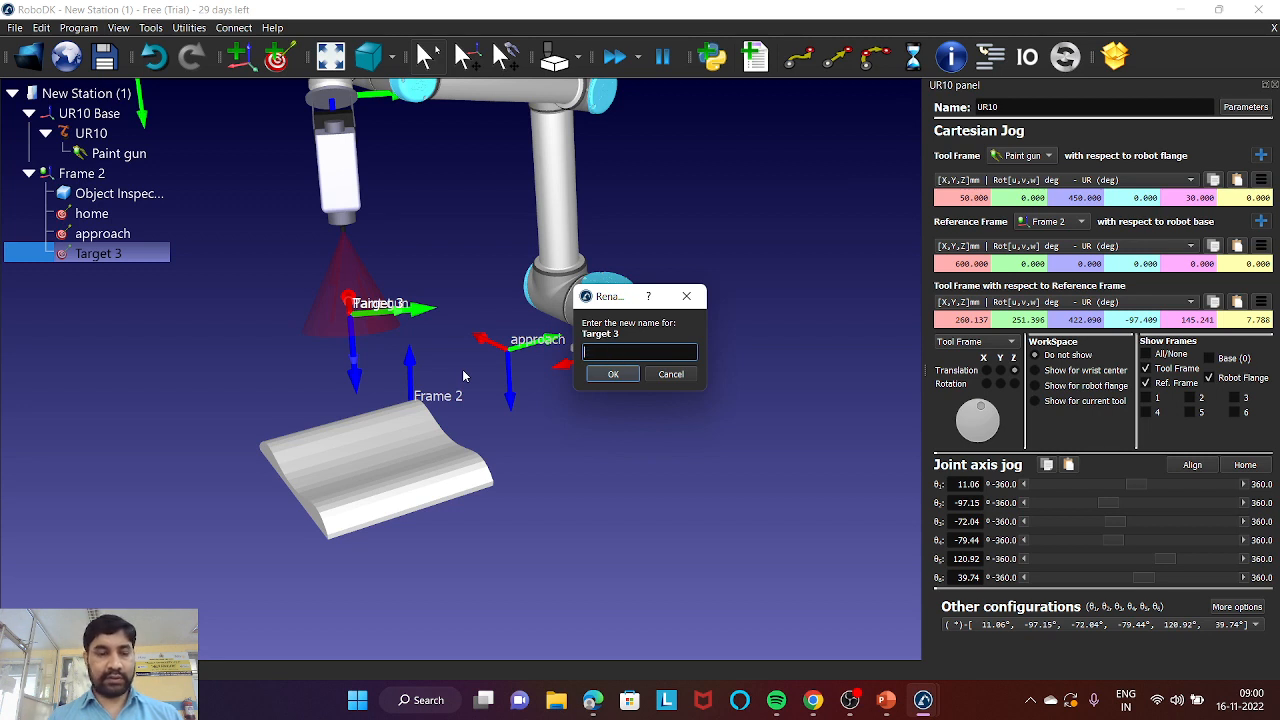
{"action": "type", "text": "r"}
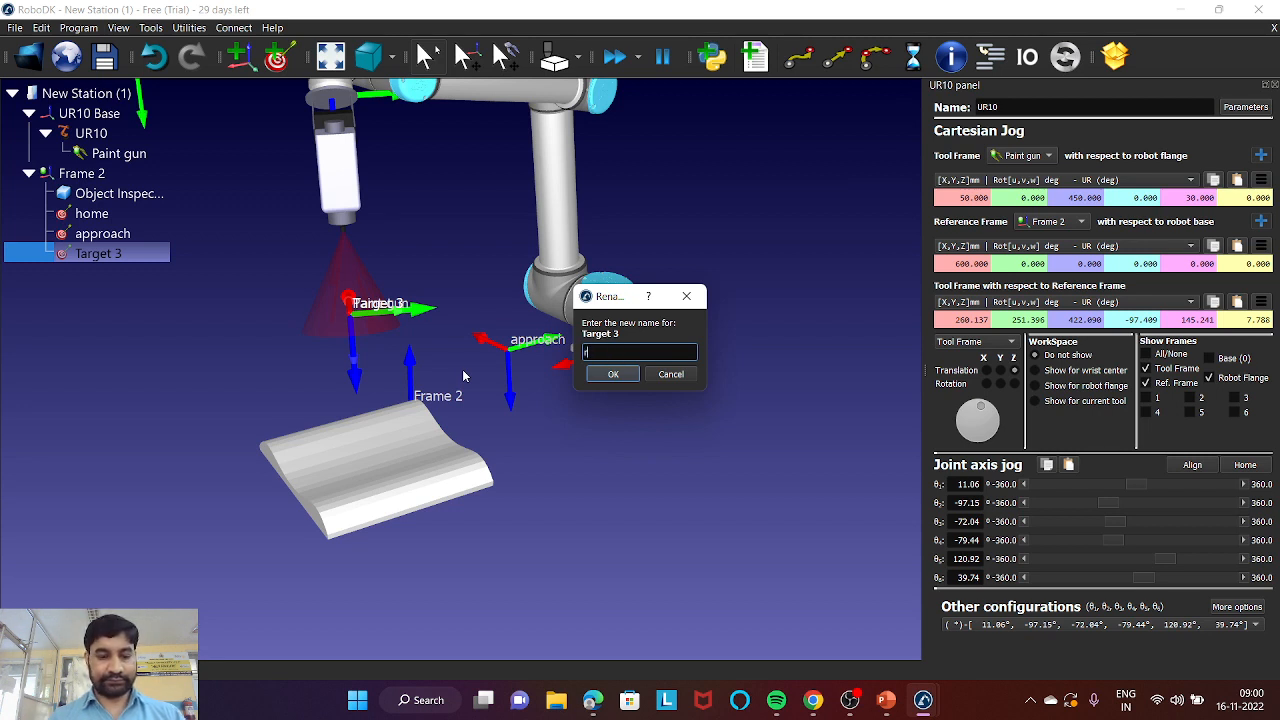
{"action": "type", "text": "etrac"}
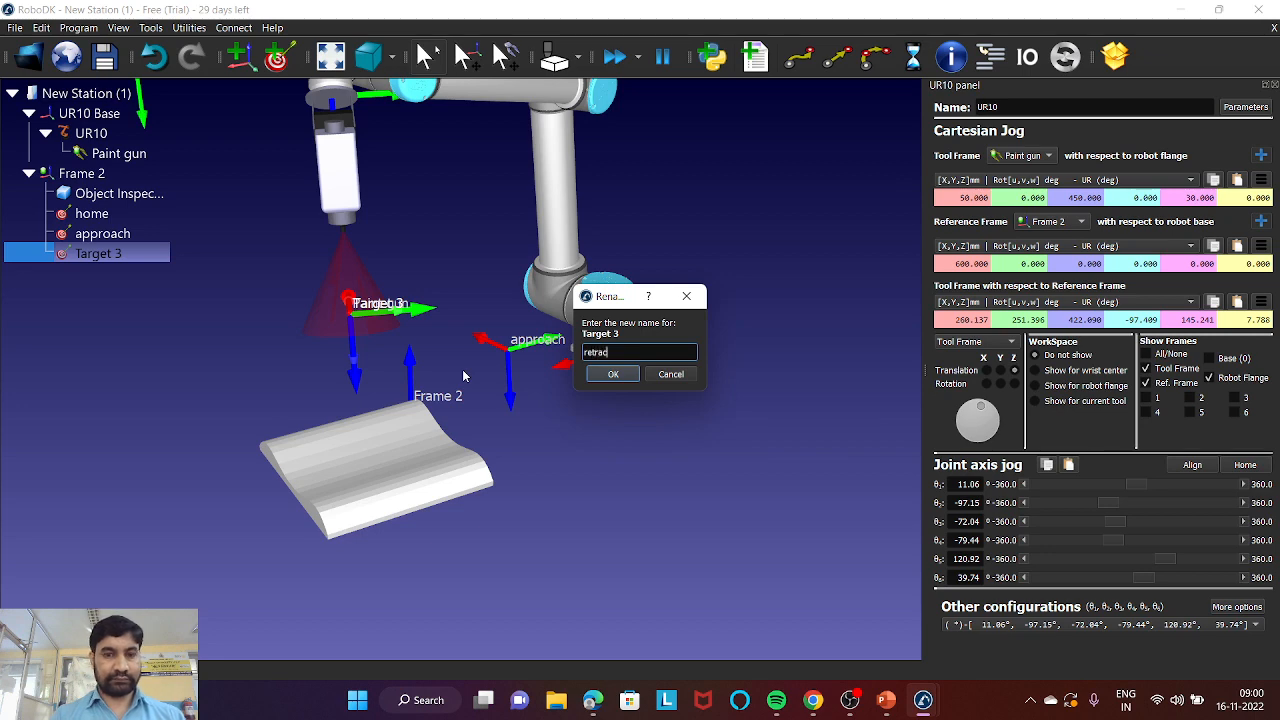
{"action": "type", "text": "t"}
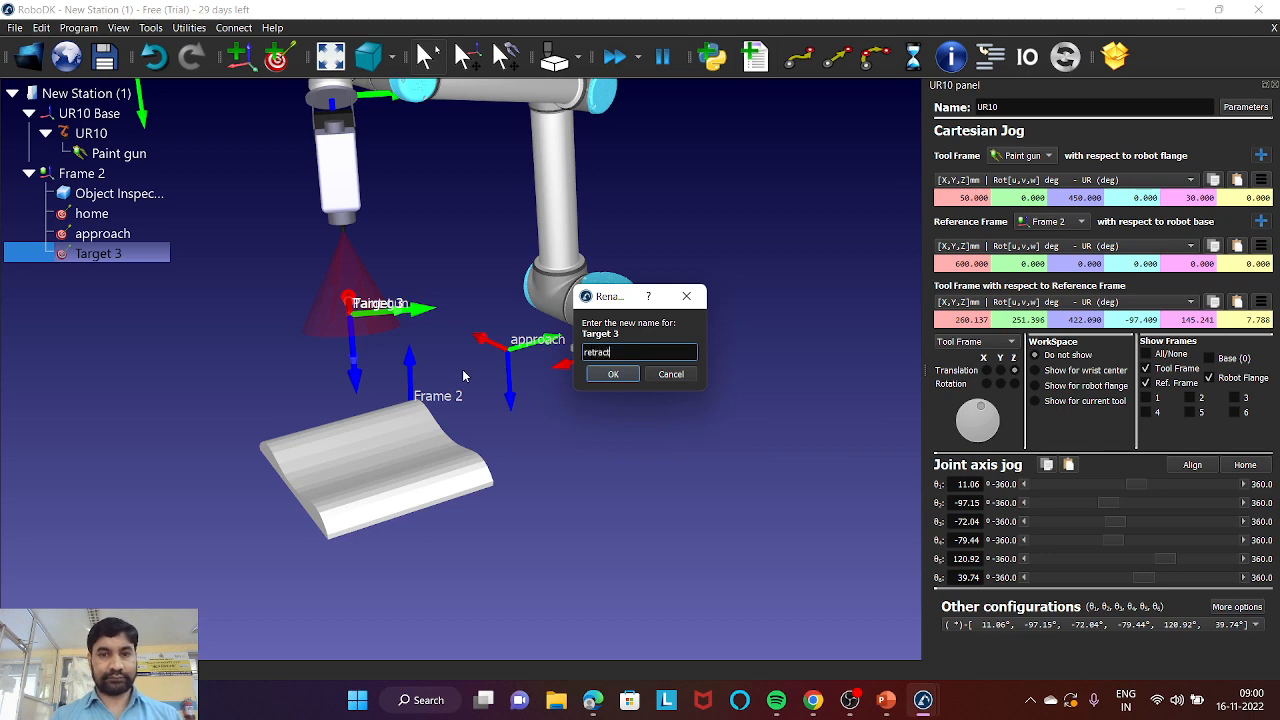
{"action": "left_click", "coordinate": [612, 374]}
{"action": "scroll", "coordinate": [295, 323], "scroll_direction": "down", "scroll_amount": 4}
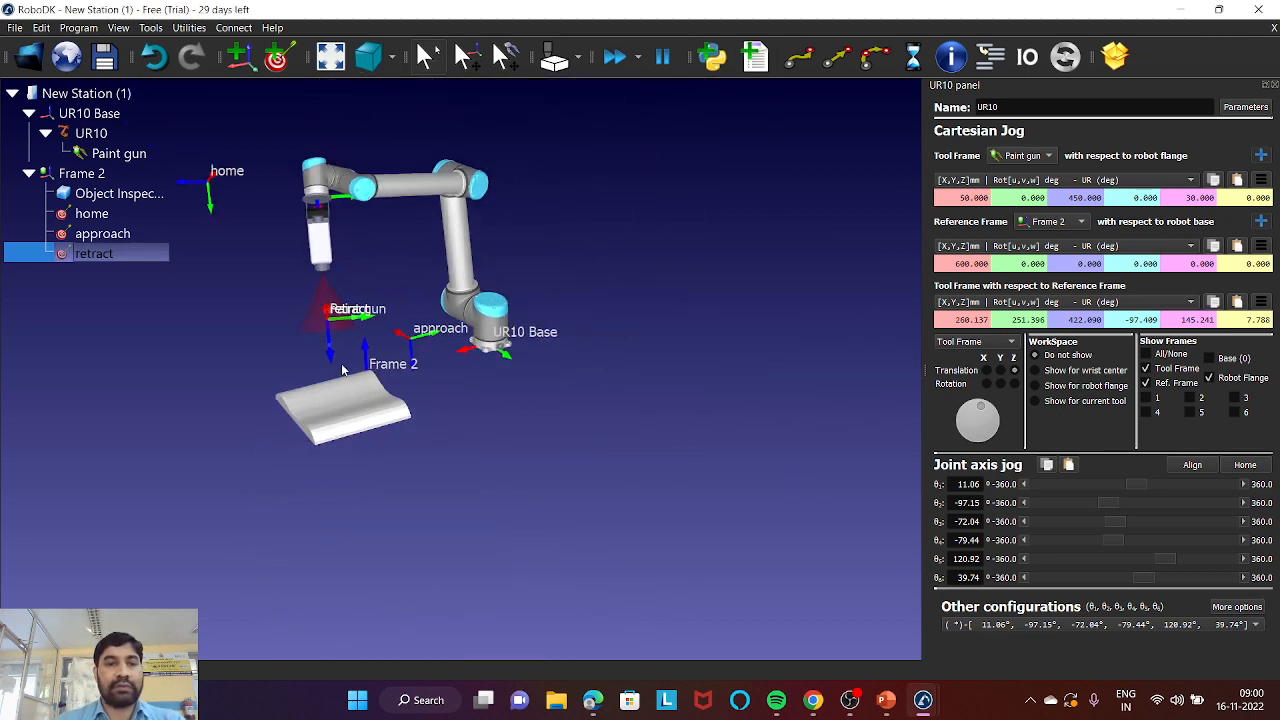
{"action": "left_click_drag", "start_coordinate": [341, 370], "coordinate": [303, 356]}
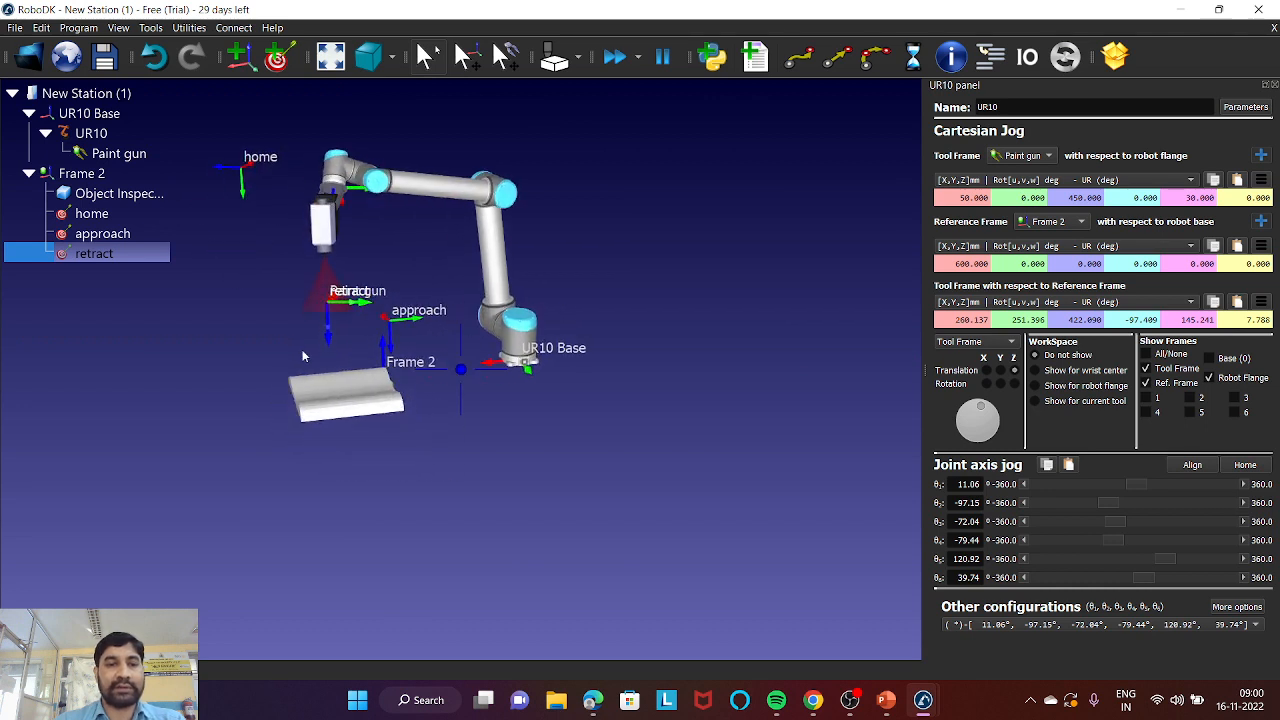
{"action": "scroll", "coordinate": [337, 434], "scroll_direction": "up", "scroll_amount": 5}
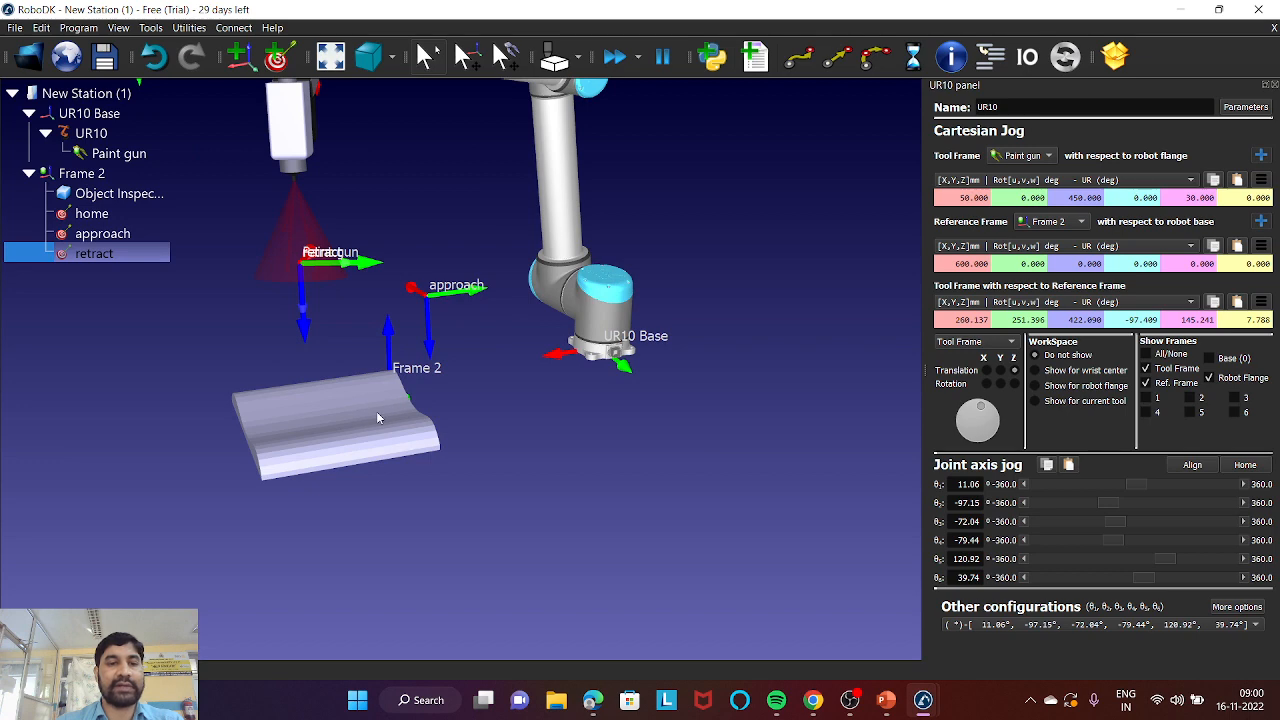
{"action": "scroll", "coordinate": [378, 416], "scroll_direction": "up", "scroll_amount": 2}
{"action": "scroll", "coordinate": [378, 416], "scroll_direction": "down", "scroll_amount": 2}
{"action": "scroll", "coordinate": [380, 418], "scroll_direction": "down", "scroll_amount": 2}
{"action": "left_click_drag", "start_coordinate": [382, 420], "coordinate": [252, 391]}
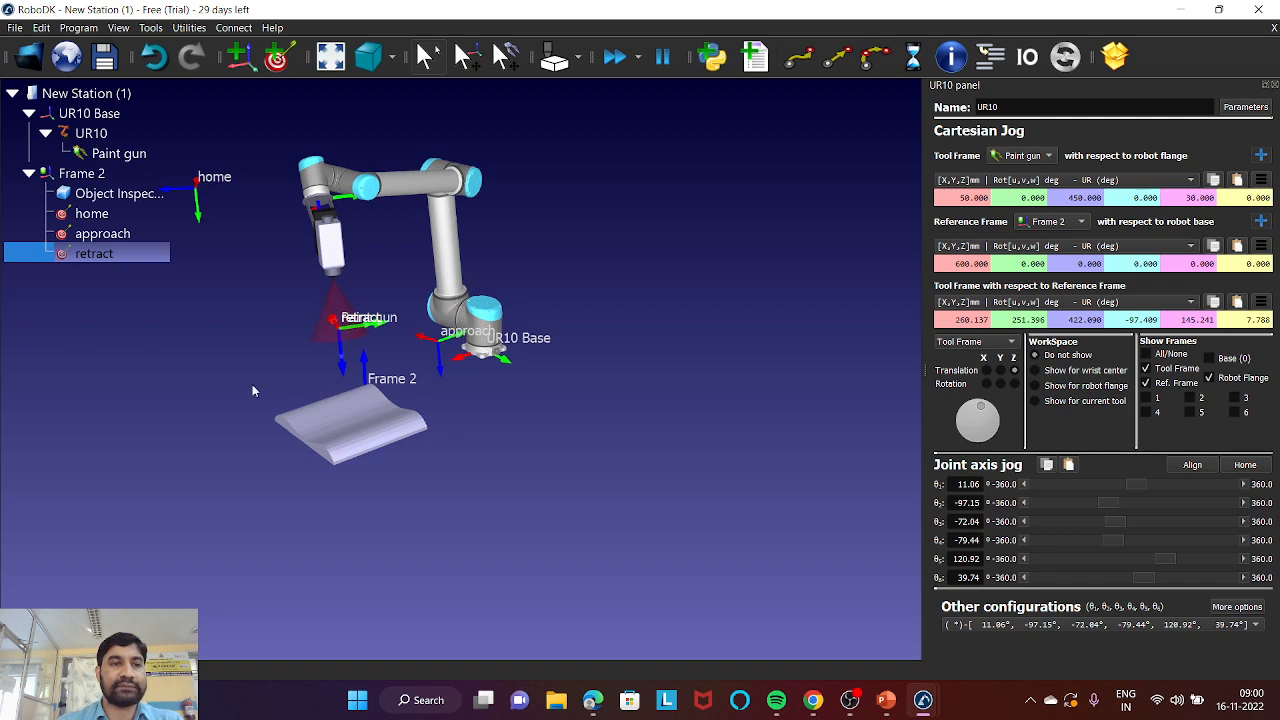
Teach six targets on the inspection object's surface, one near each end of its near crest, central valley and far crest
{"action": "left_click", "coordinate": [78, 28]}
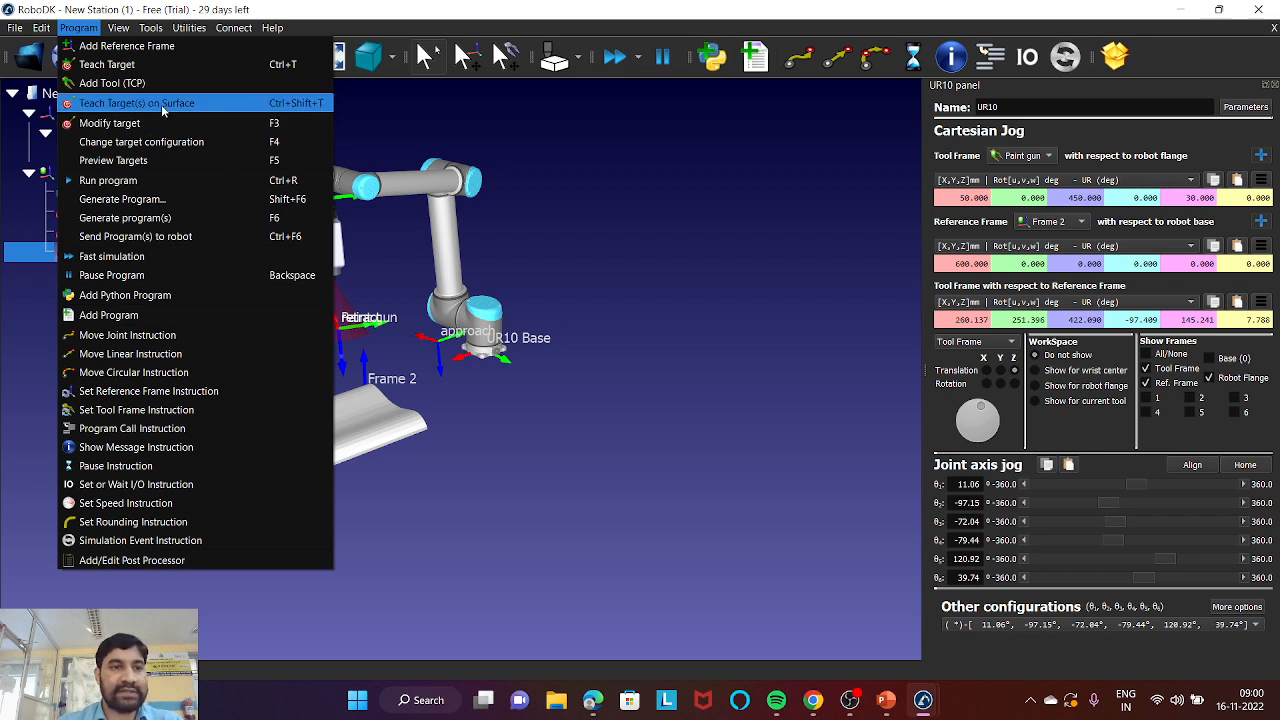
{"action": "left_click", "coordinate": [161, 103]}
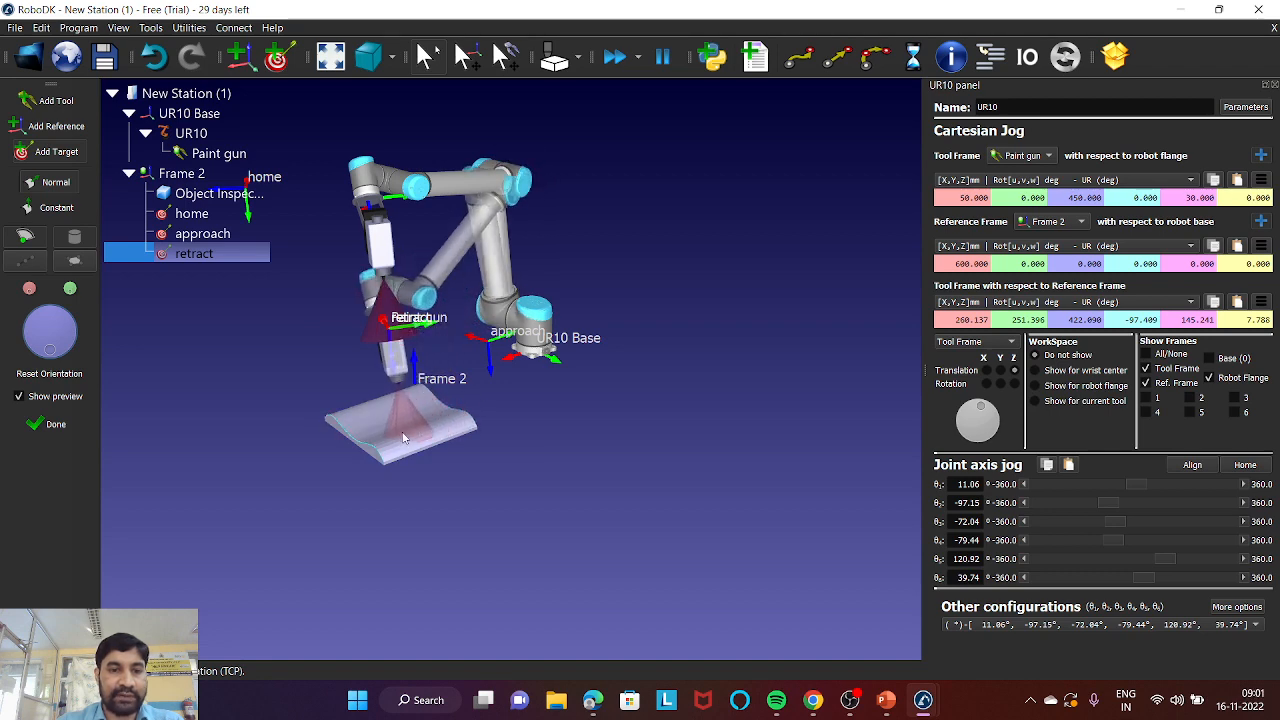
{"action": "scroll", "coordinate": [394, 437], "scroll_direction": "up", "scroll_amount": 2}
{"action": "scroll", "coordinate": [393, 433], "scroll_direction": "down", "scroll_amount": 2}
{"action": "scroll", "coordinate": [393, 433], "scroll_direction": "up", "scroll_amount": 5}
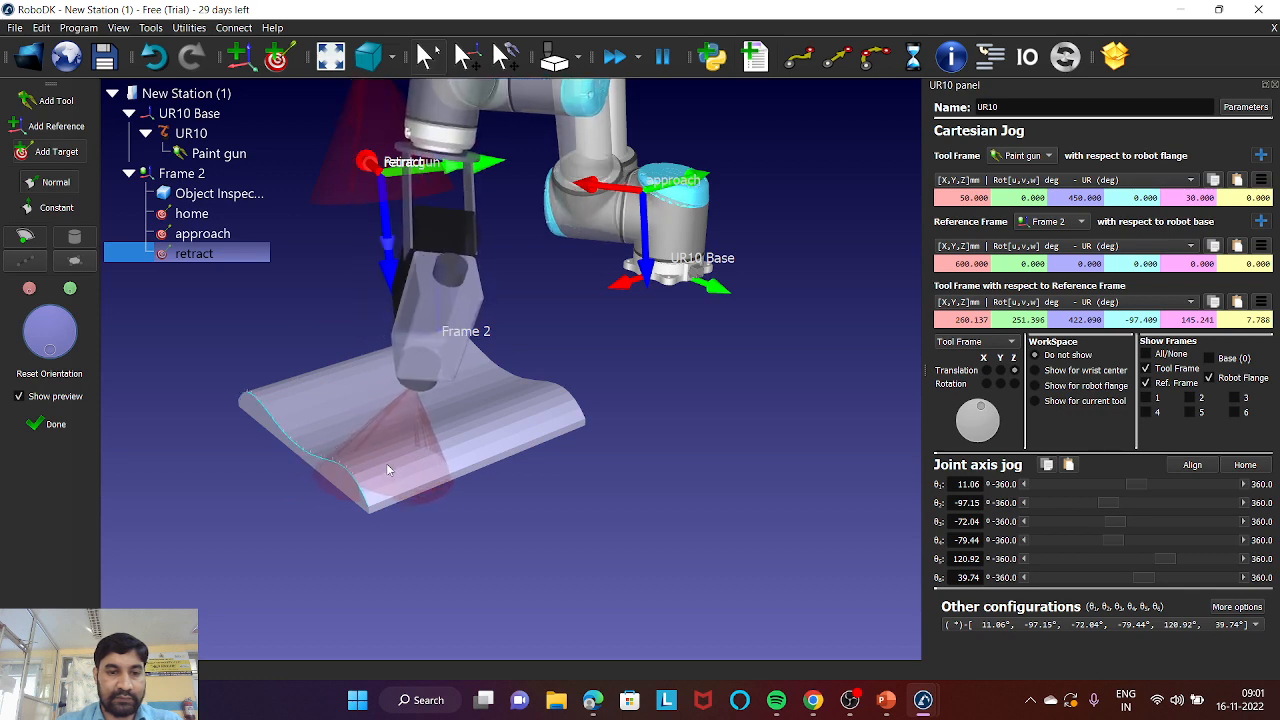
{"action": "left_click", "coordinate": [386, 471]}
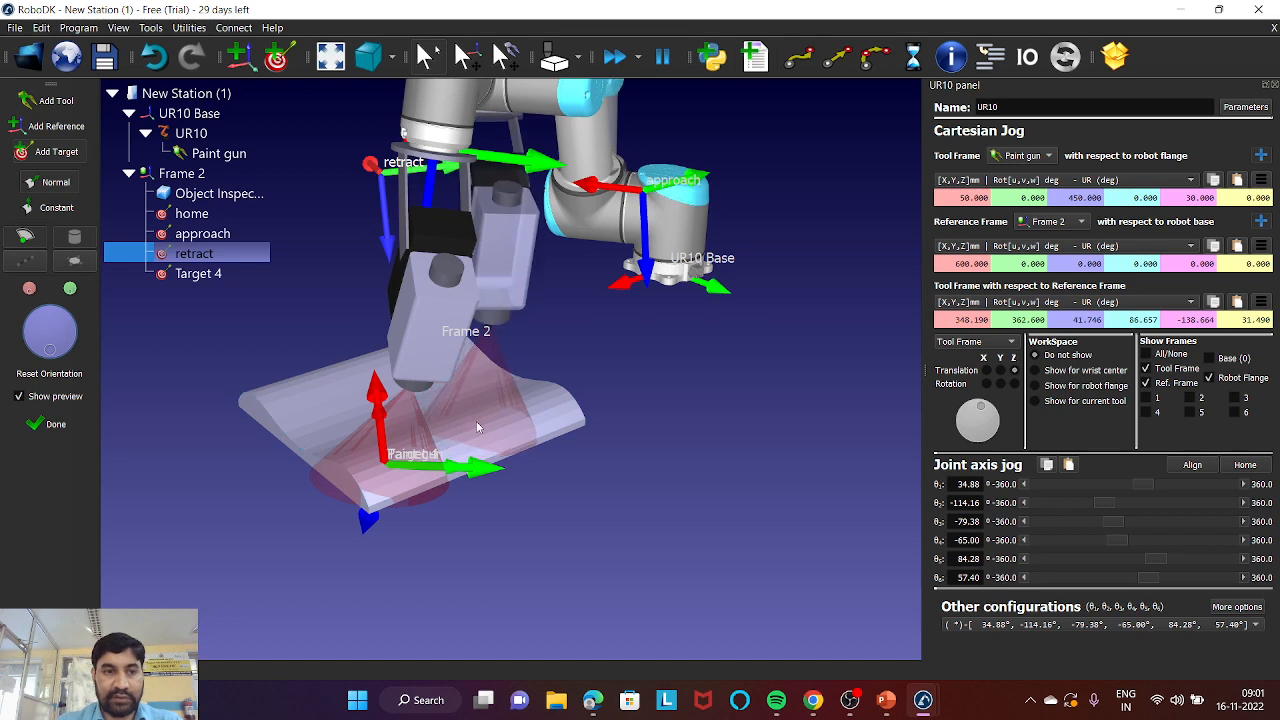
{"action": "left_click", "coordinate": [514, 387]}
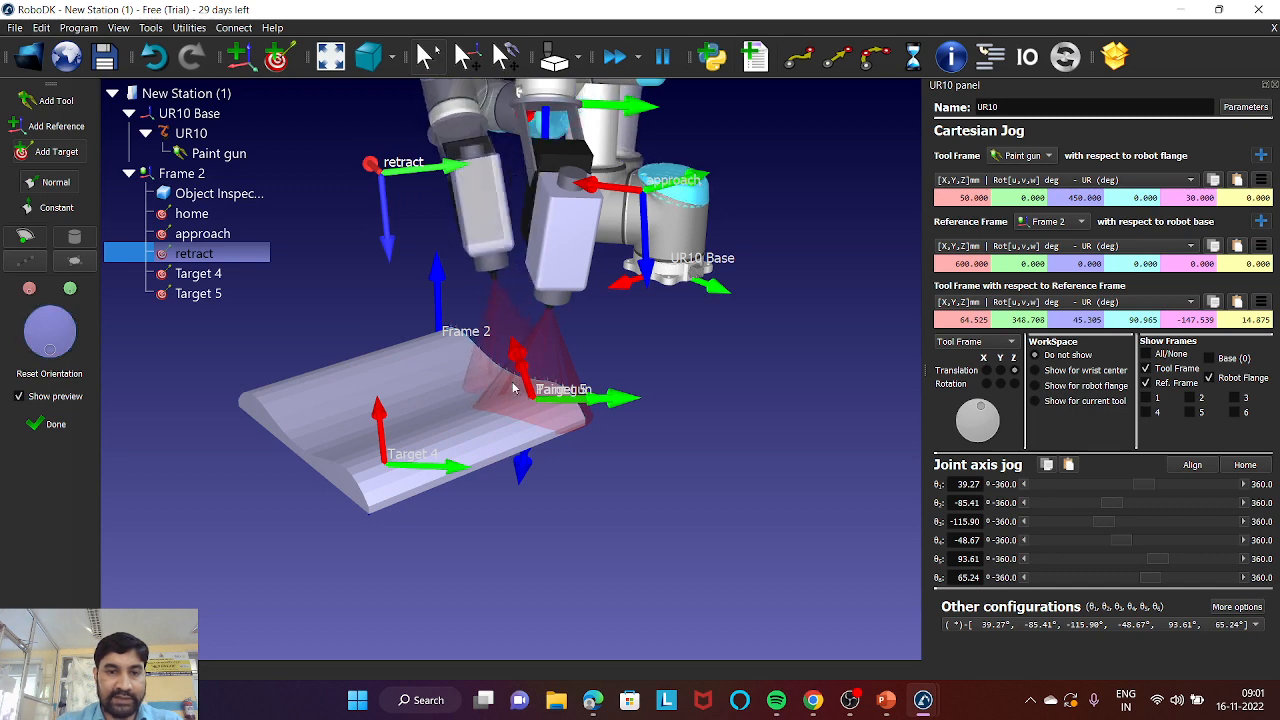
{"action": "left_click", "coordinate": [500, 368]}
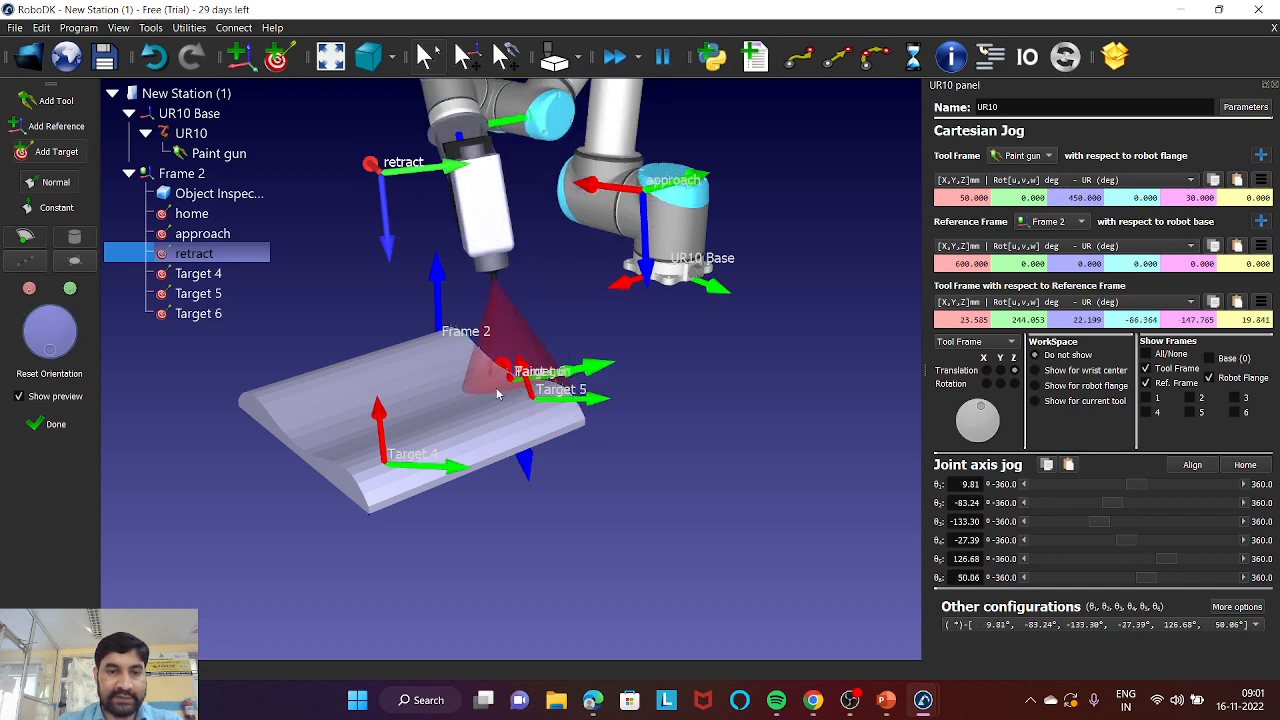
{"action": "left_click", "coordinate": [336, 438]}
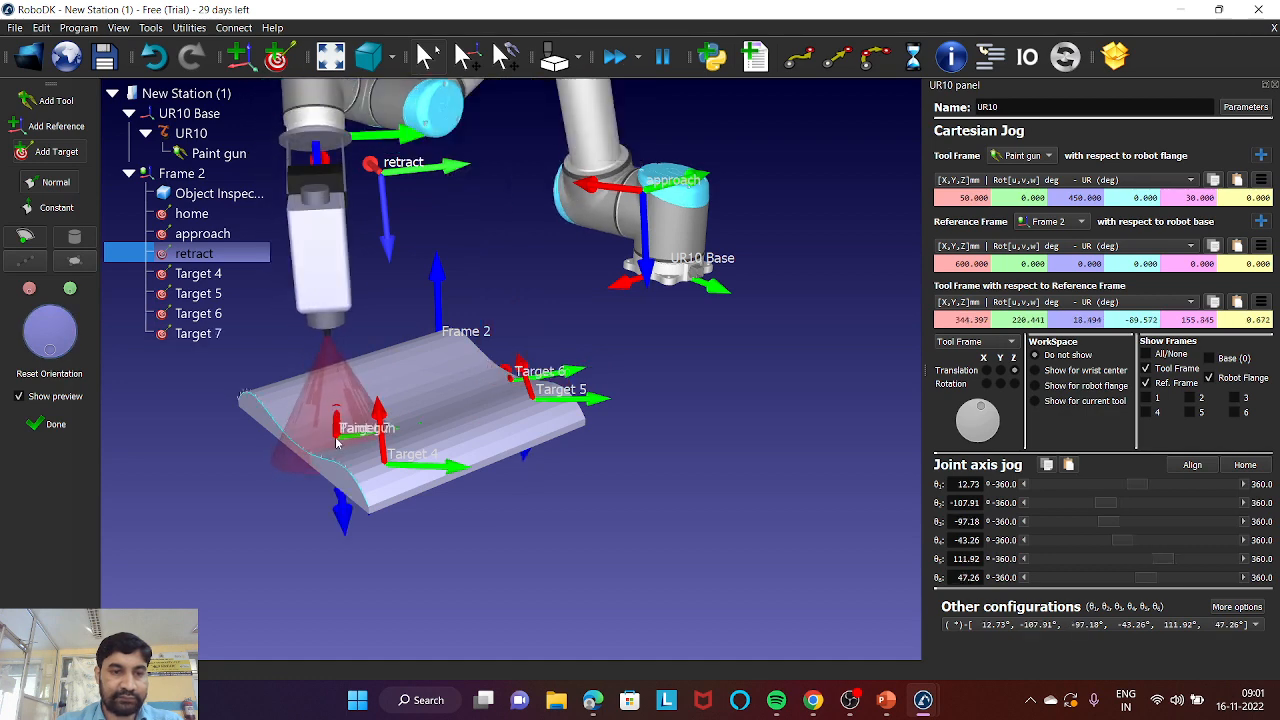
{"action": "left_click", "coordinate": [288, 406]}
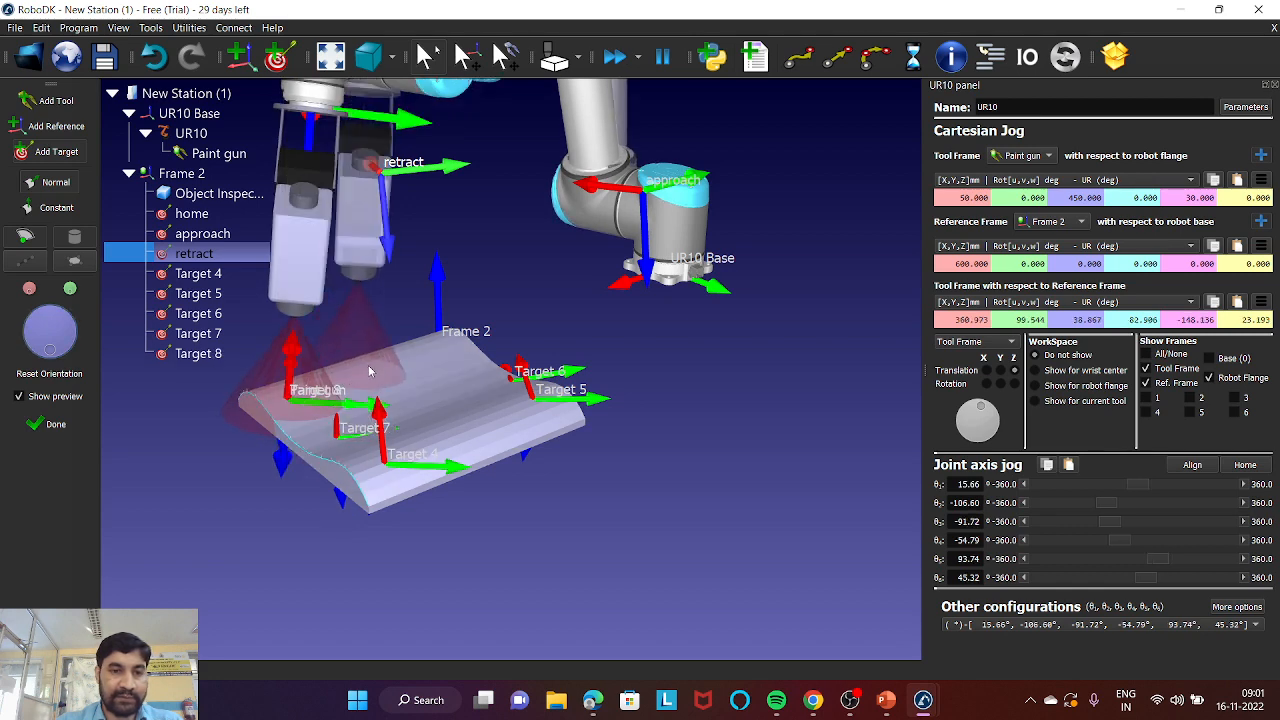
{"action": "left_click", "coordinate": [445, 350]}
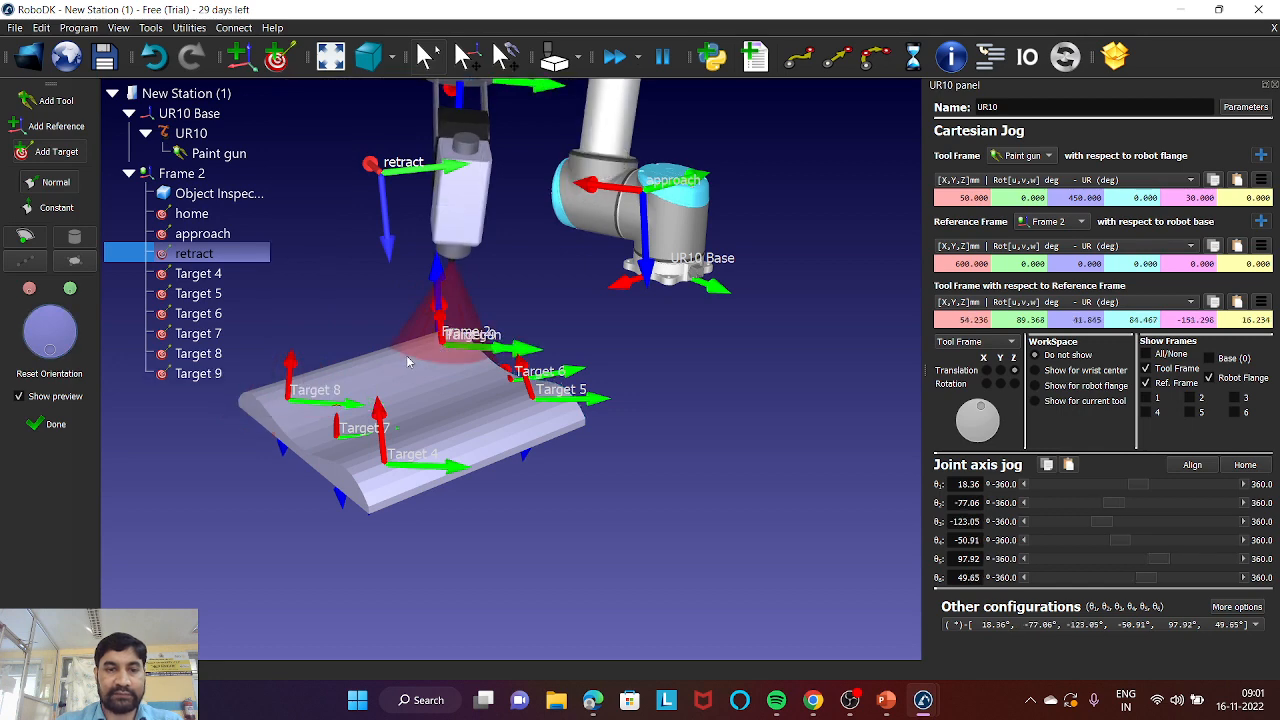
Move the robot through Targets 4 to 9 in sequence to check the paint gun's pose at each one
{"action": "double_click", "coordinate": [212, 279]}
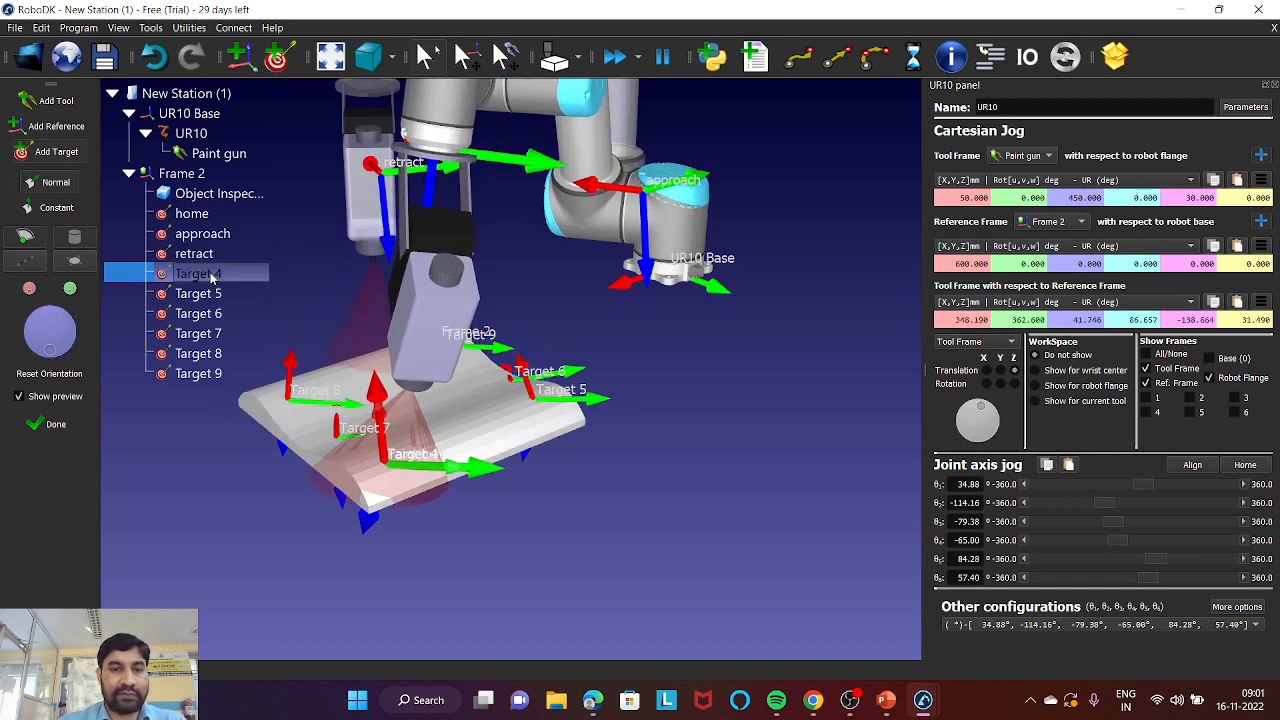
{"action": "double_click", "coordinate": [205, 293]}
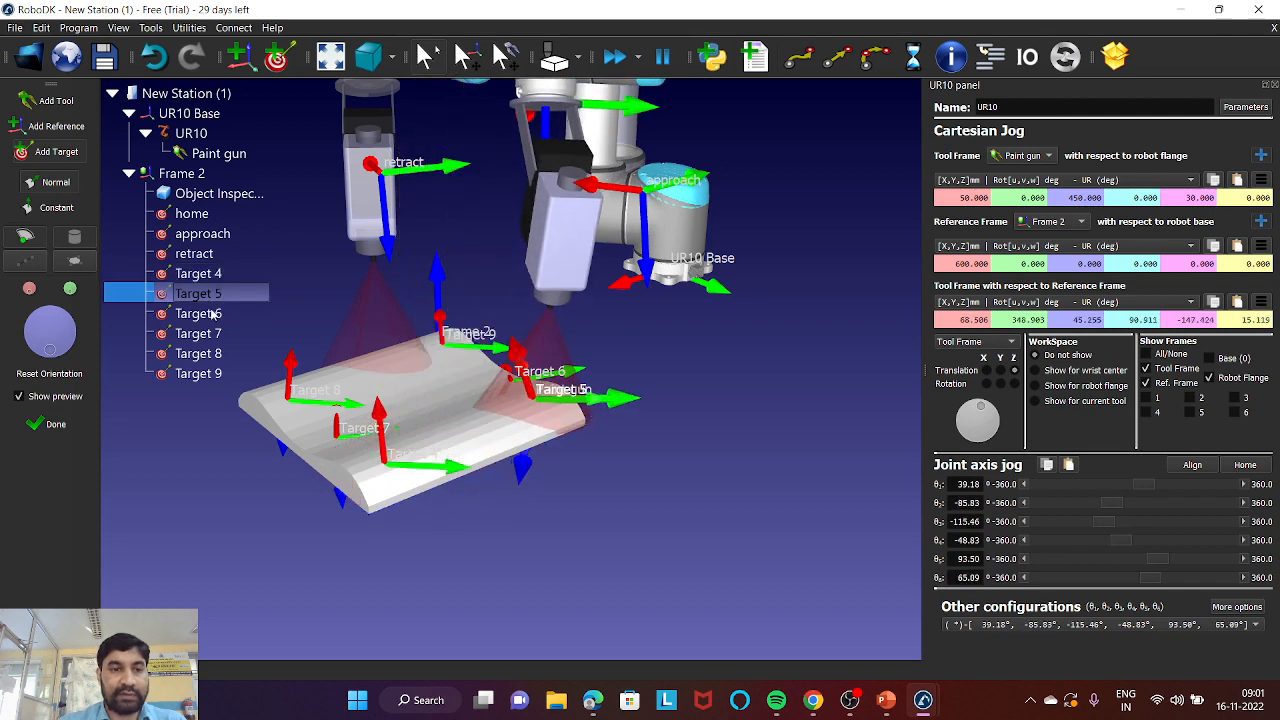
{"action": "double_click", "coordinate": [212, 314]}
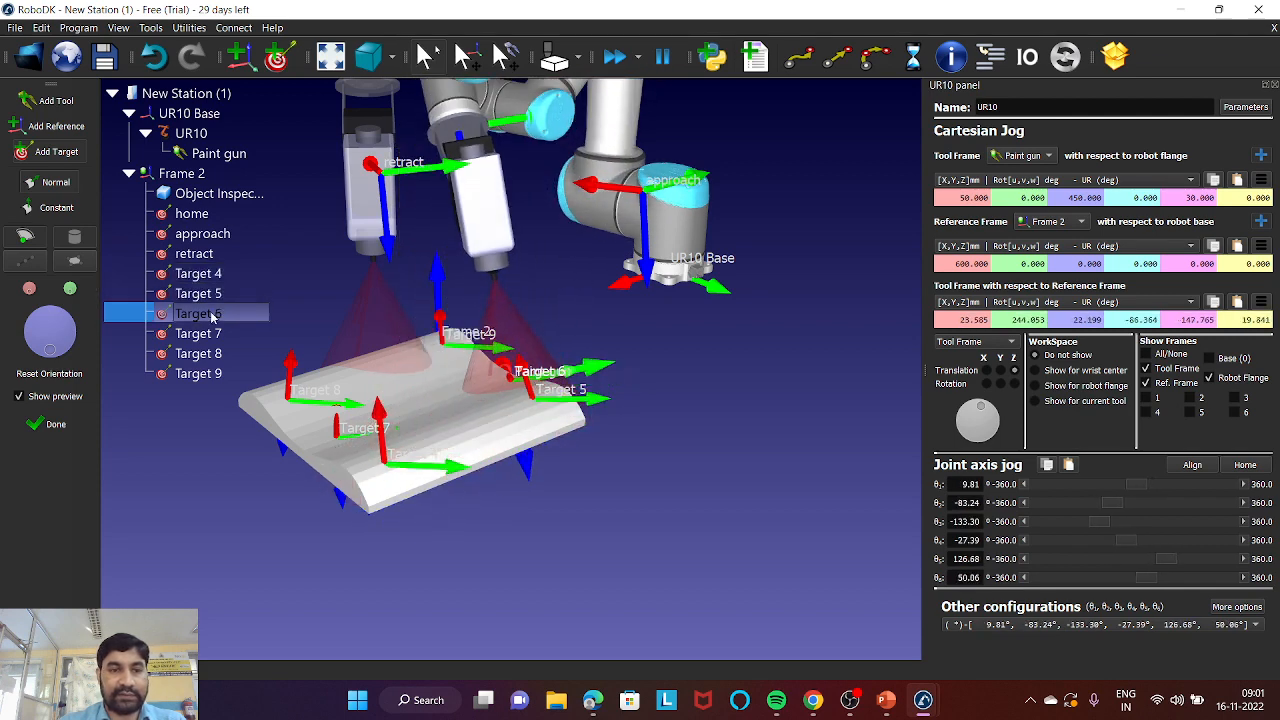
{"action": "double_click", "coordinate": [212, 334]}
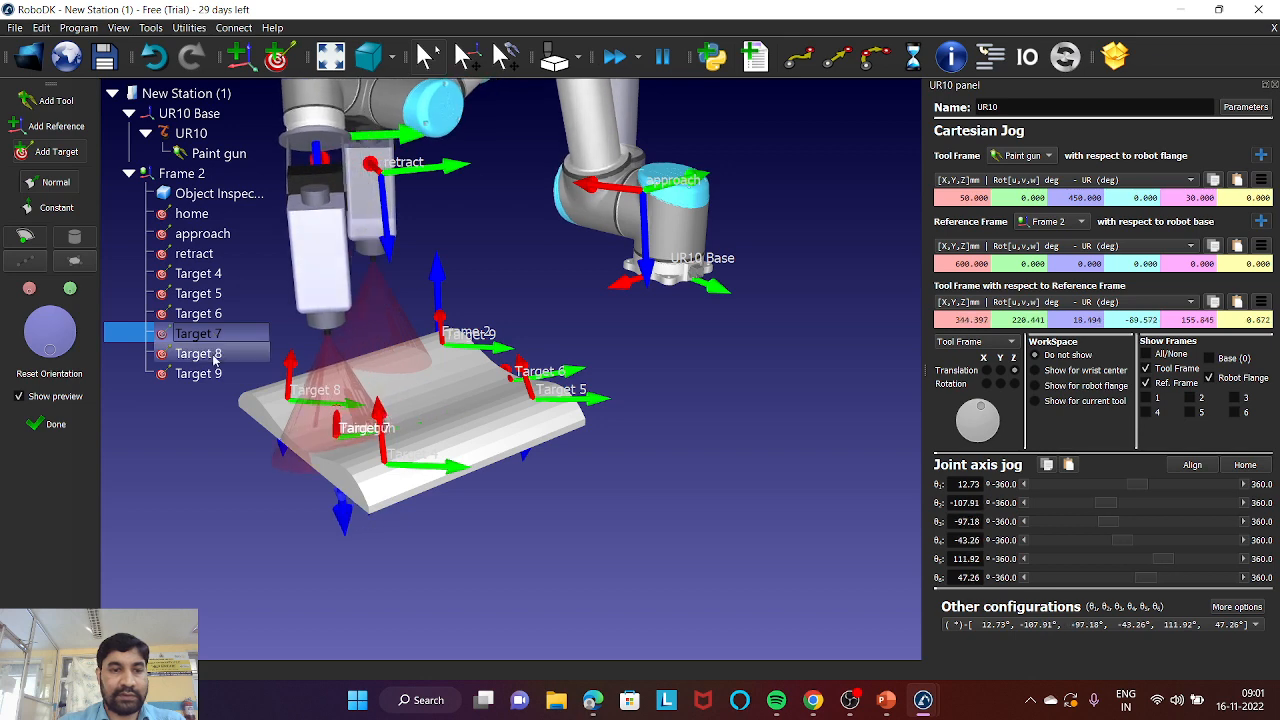
{"action": "double_click", "coordinate": [212, 354]}
{"action": "double_click", "coordinate": [211, 374]}
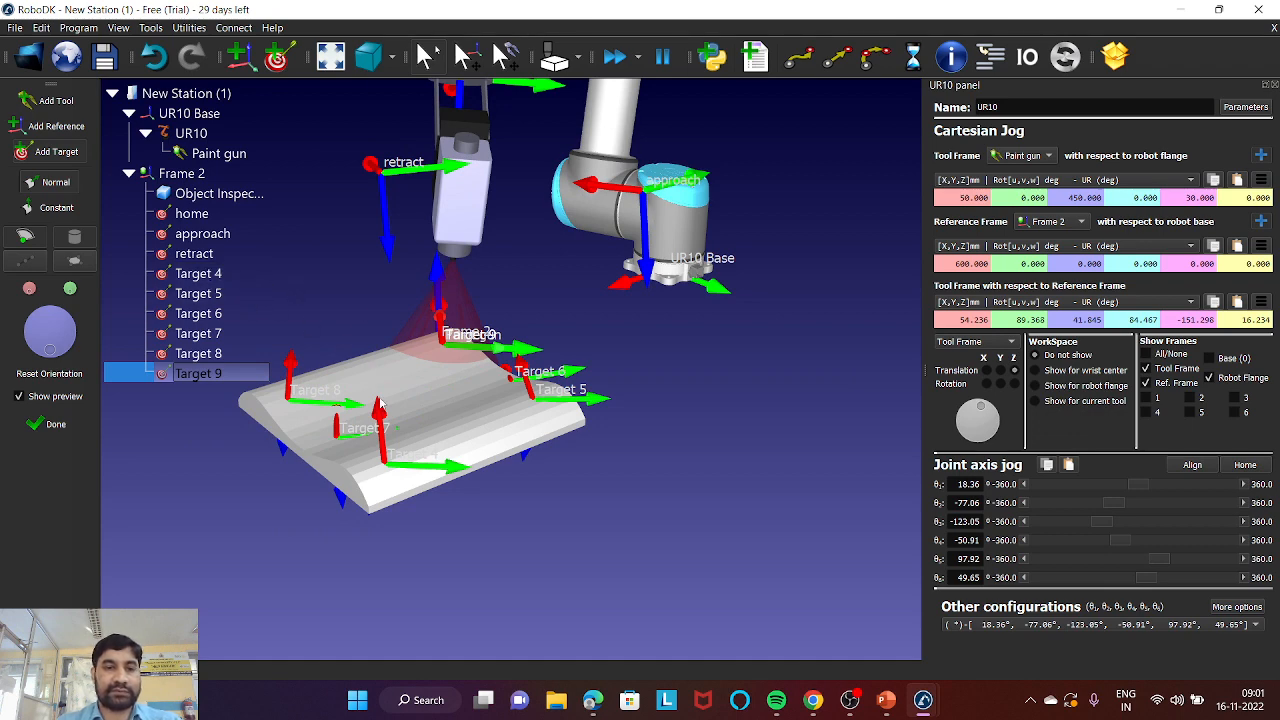
Adjust Target 4's orientation relative to Frame 2, setting rotation v to -153.664° and w to 11.490°
{"action": "mouse_move", "coordinate": [215, 293]}
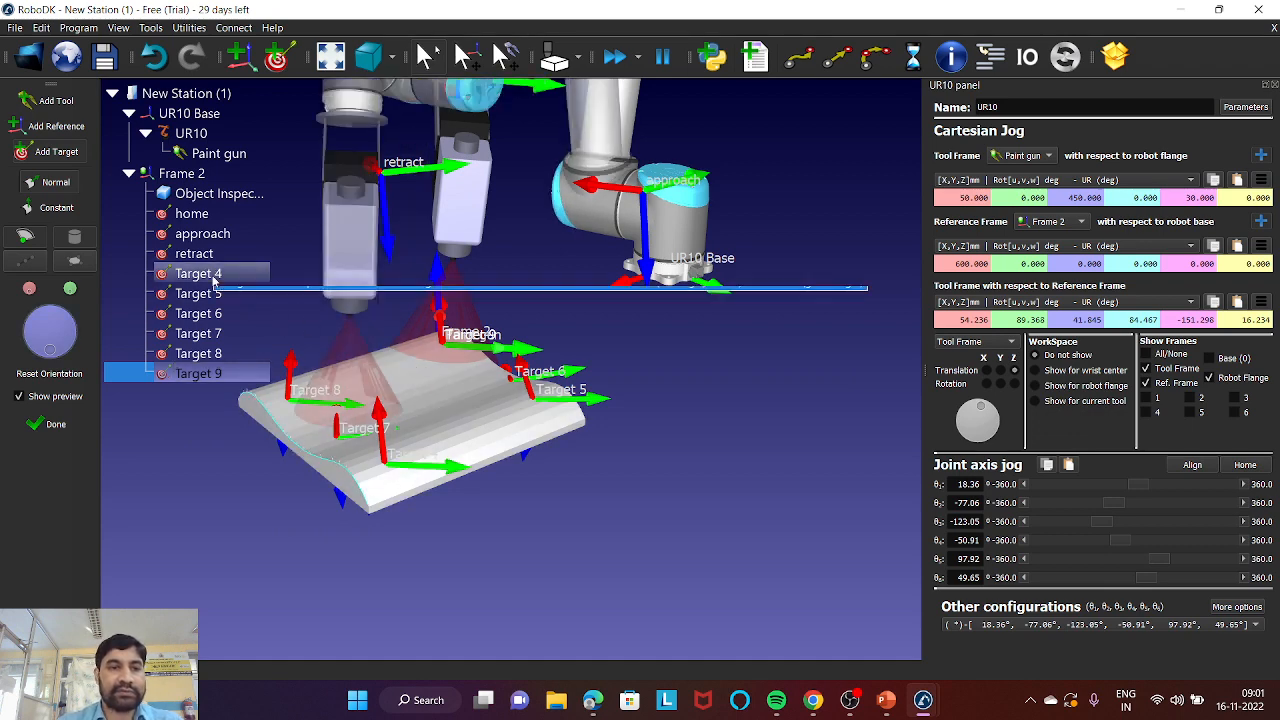
{"action": "right_click", "coordinate": [203, 276]}
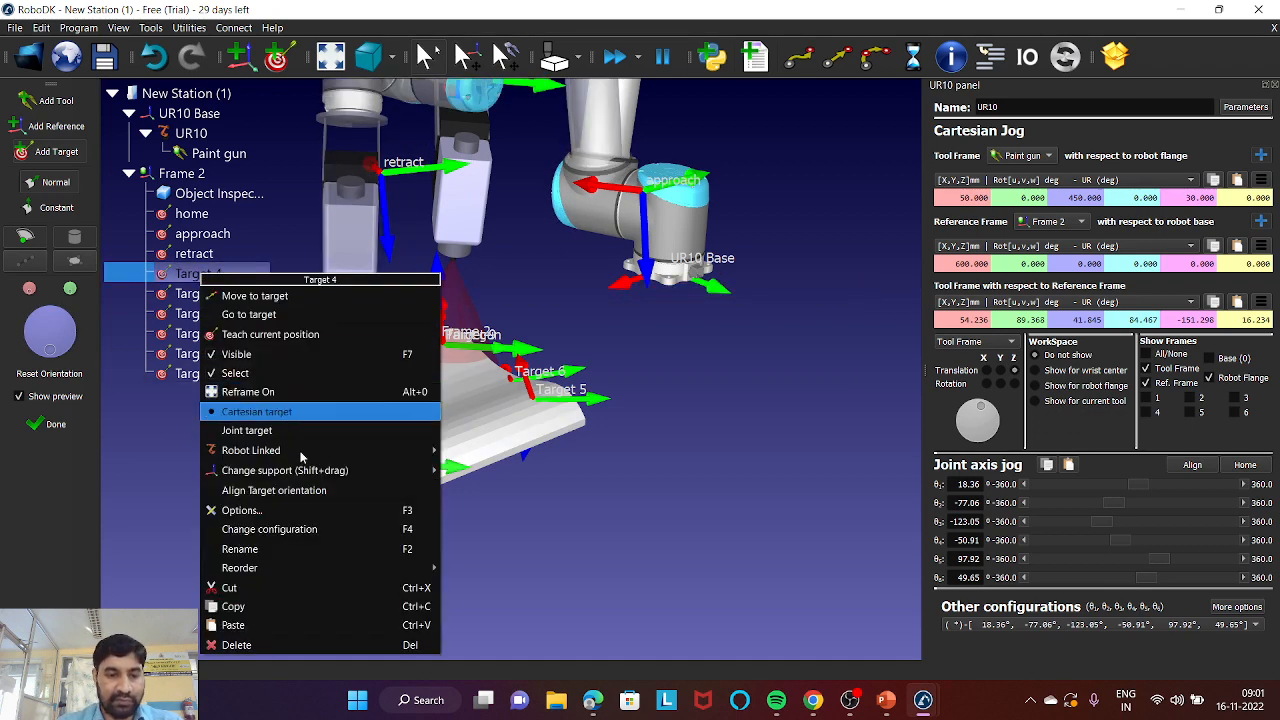
{"action": "left_click", "coordinate": [295, 510]}
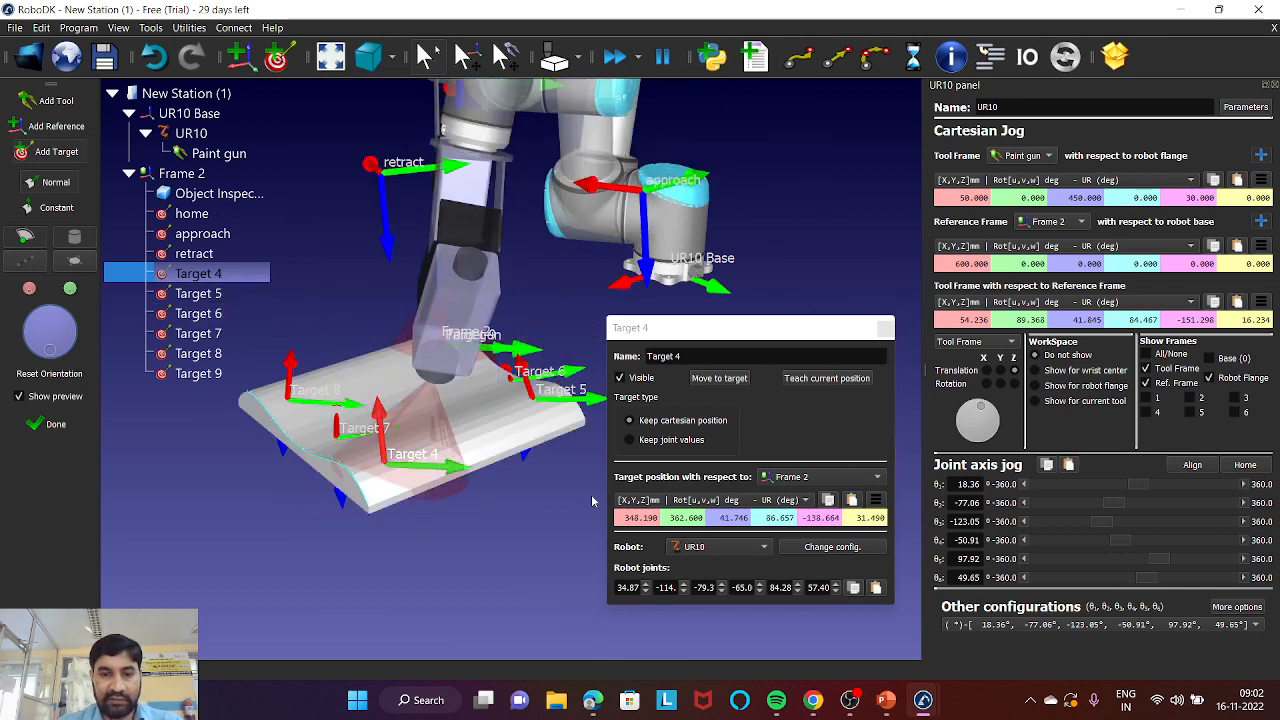
{"action": "left_click", "coordinate": [647, 519]}
{"action": "scroll", "coordinate": [647, 519], "scroll_direction": "up", "scroll_amount": 1}
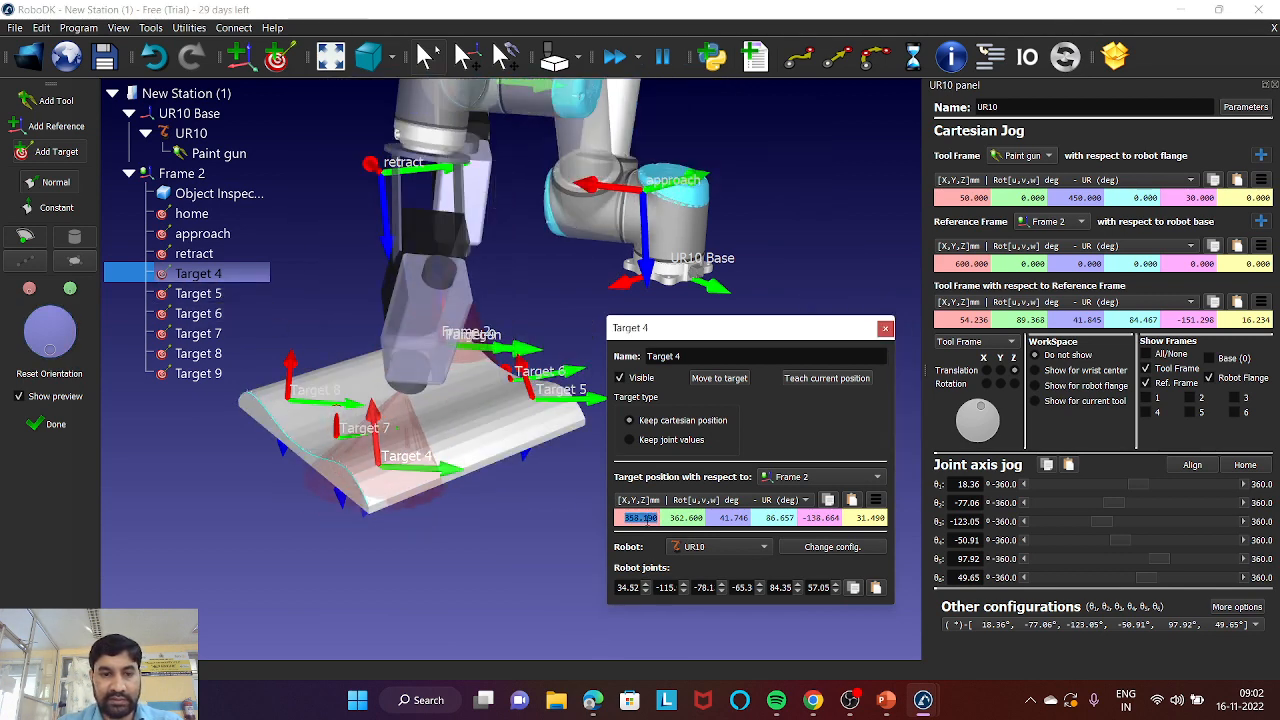
{"action": "scroll", "coordinate": [641, 517], "scroll_direction": "down", "scroll_amount": 1}
{"action": "left_click", "coordinate": [816, 518]}
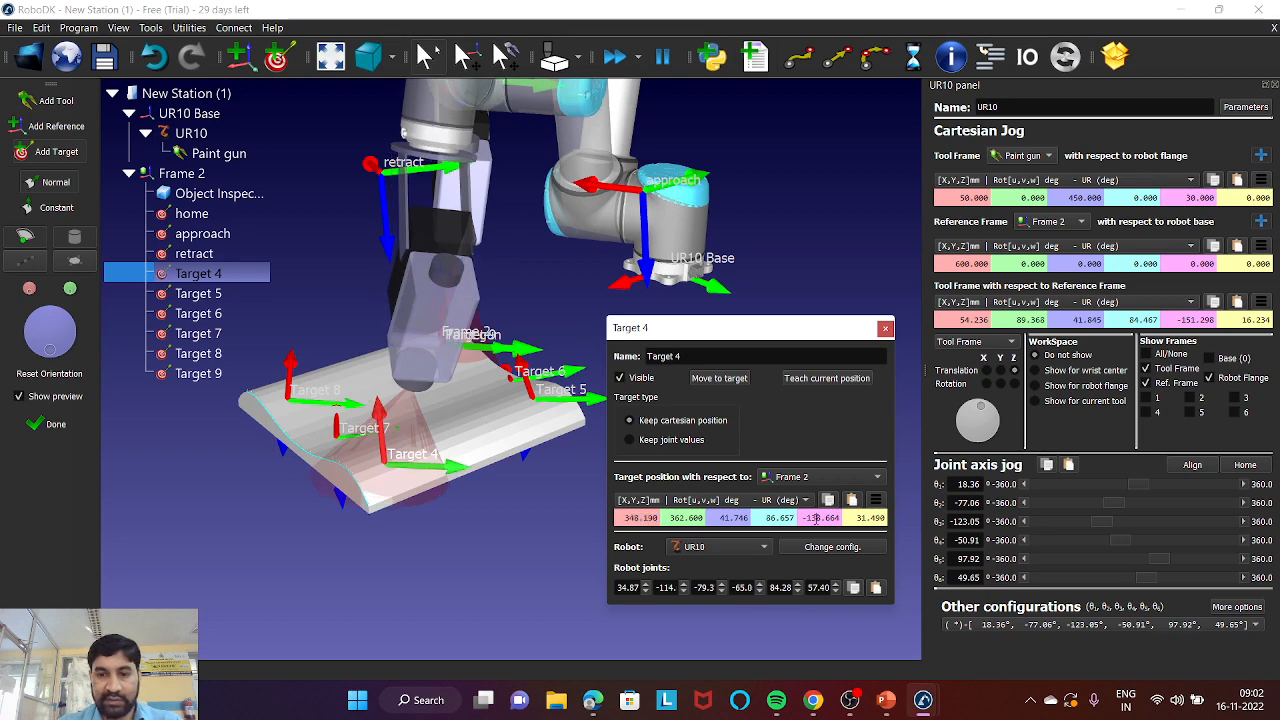
{"action": "scroll", "coordinate": [816, 518], "scroll_direction": "up", "scroll_amount": 1}
{"action": "scroll", "coordinate": [816, 518], "scroll_direction": "down", "scroll_amount": 2}
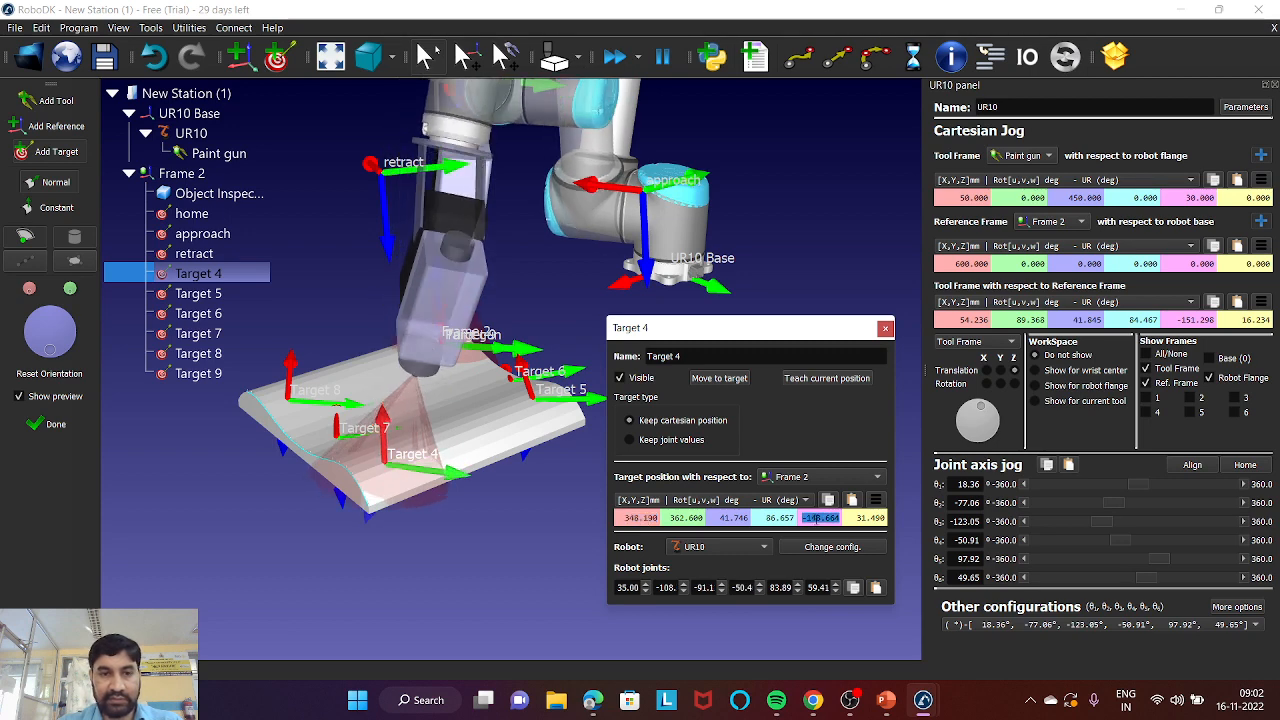
{"action": "left_click", "coordinate": [860, 518]}
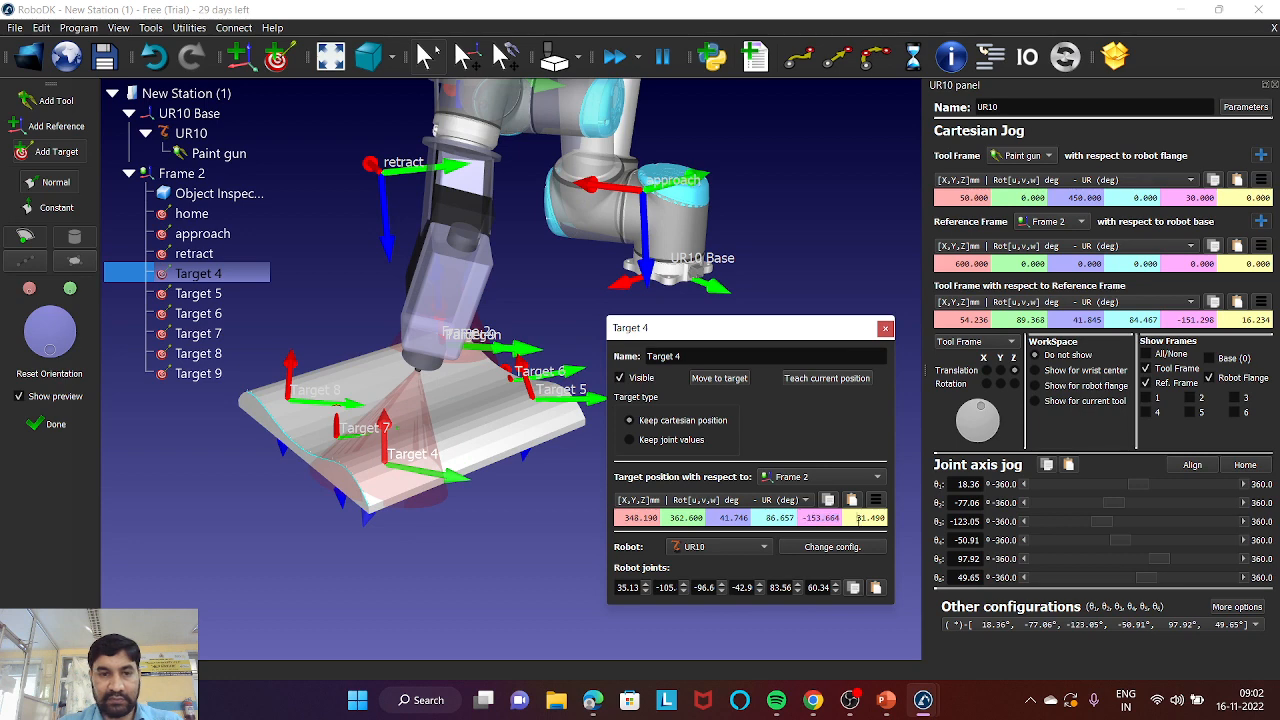
{"action": "scroll", "coordinate": [860, 518], "scroll_direction": "down", "scroll_amount": 2}
{"action": "scroll", "coordinate": [871, 518], "scroll_direction": "down", "scroll_amount": 1}
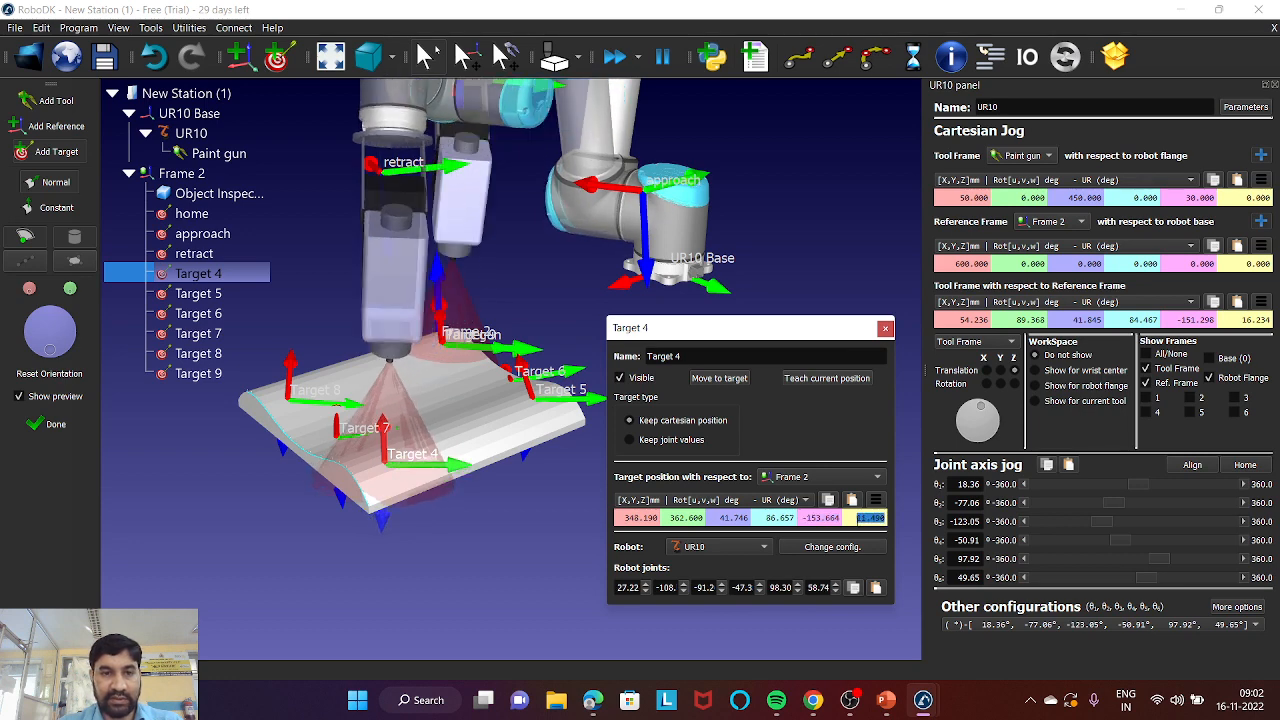
Set Target 4's rotation u to 116.657° and move the robot to the adjusted target
{"action": "right_click_drag", "start_coordinate": [452, 476], "coordinate": [553, 440]}
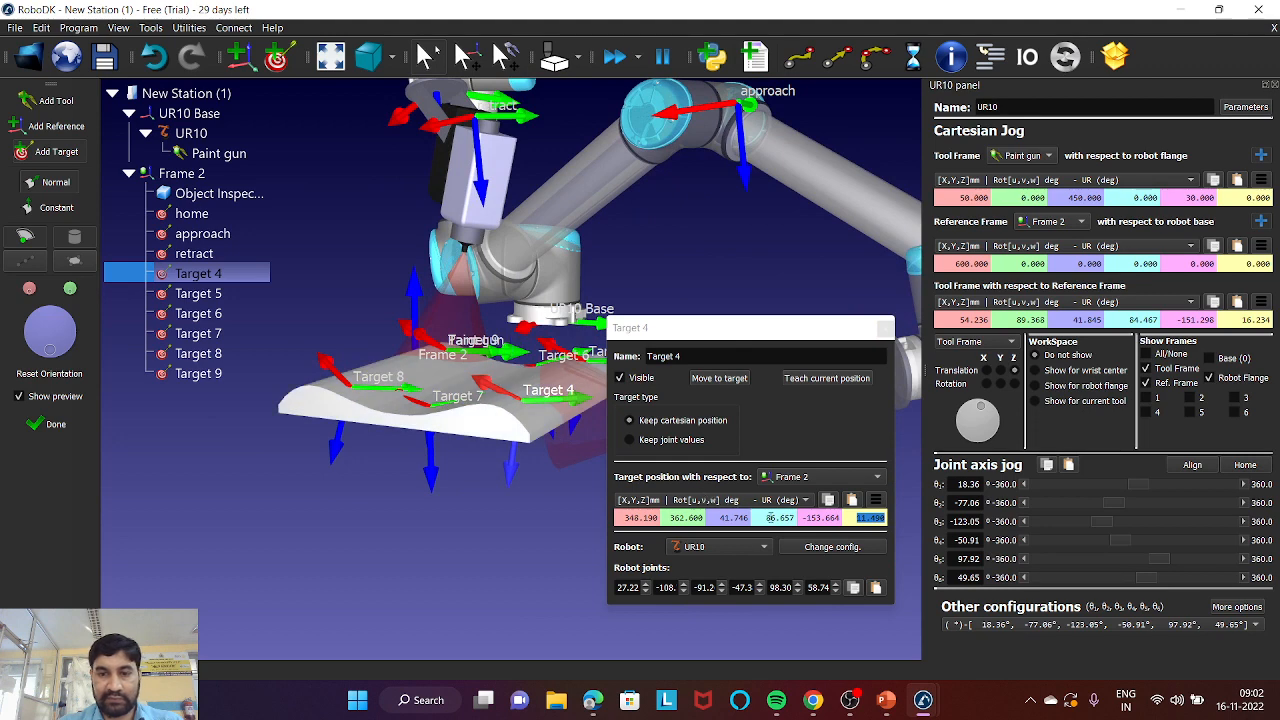
{"action": "left_click", "coordinate": [770, 518]}
{"action": "scroll", "coordinate": [770, 518], "scroll_direction": "down", "scroll_amount": 3}
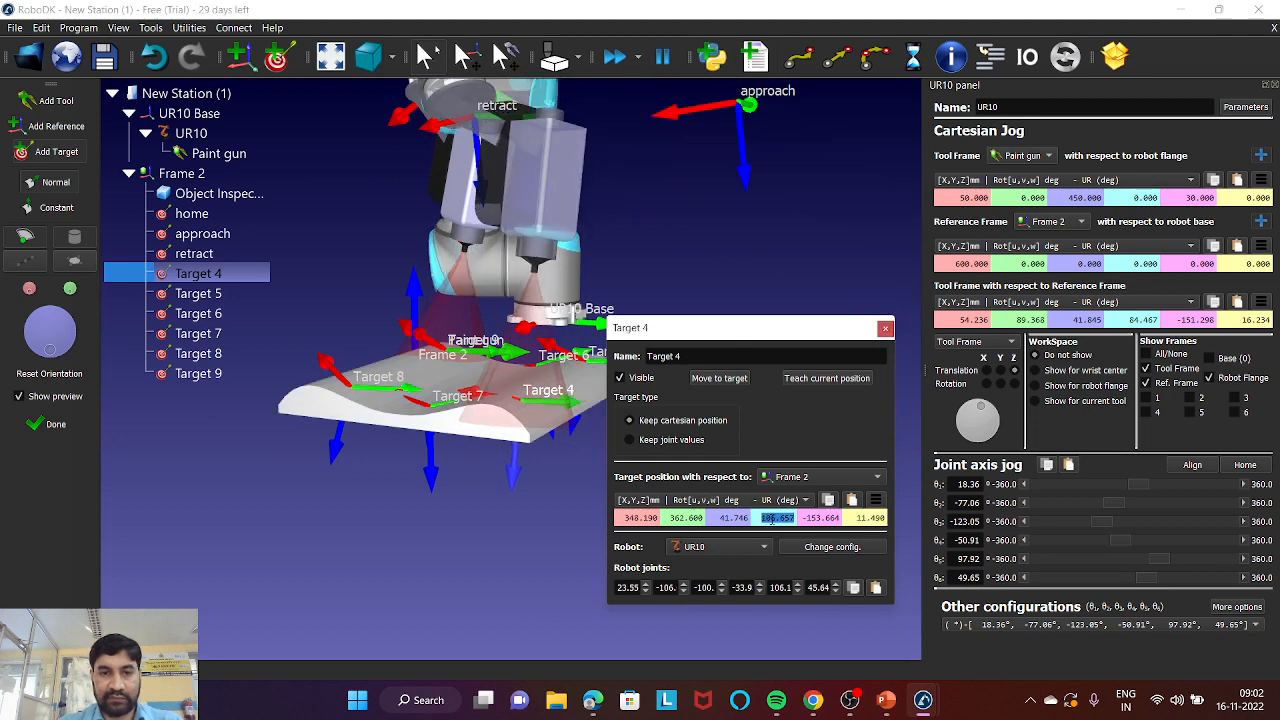
{"action": "scroll", "coordinate": [770, 518], "scroll_direction": "down", "scroll_amount": 2}
{"action": "scroll", "coordinate": [770, 519], "scroll_direction": "down", "scroll_amount": 2}
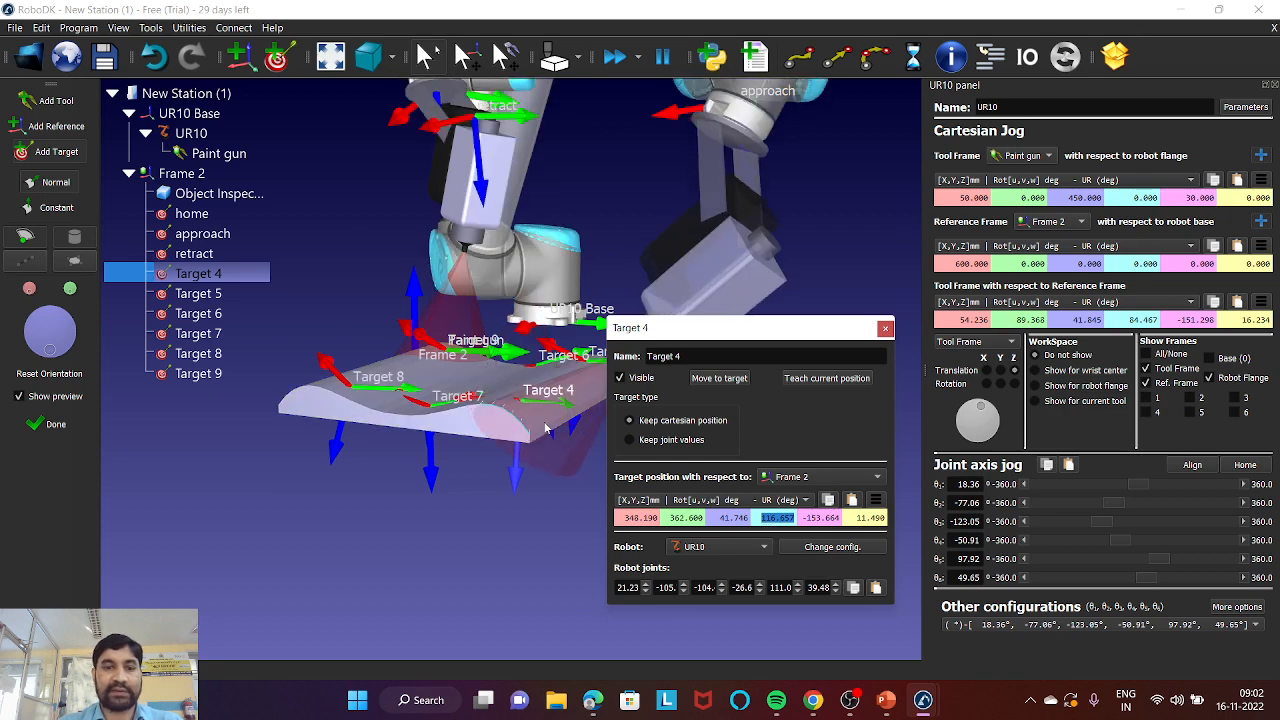
{"action": "left_click", "coordinate": [713, 379]}
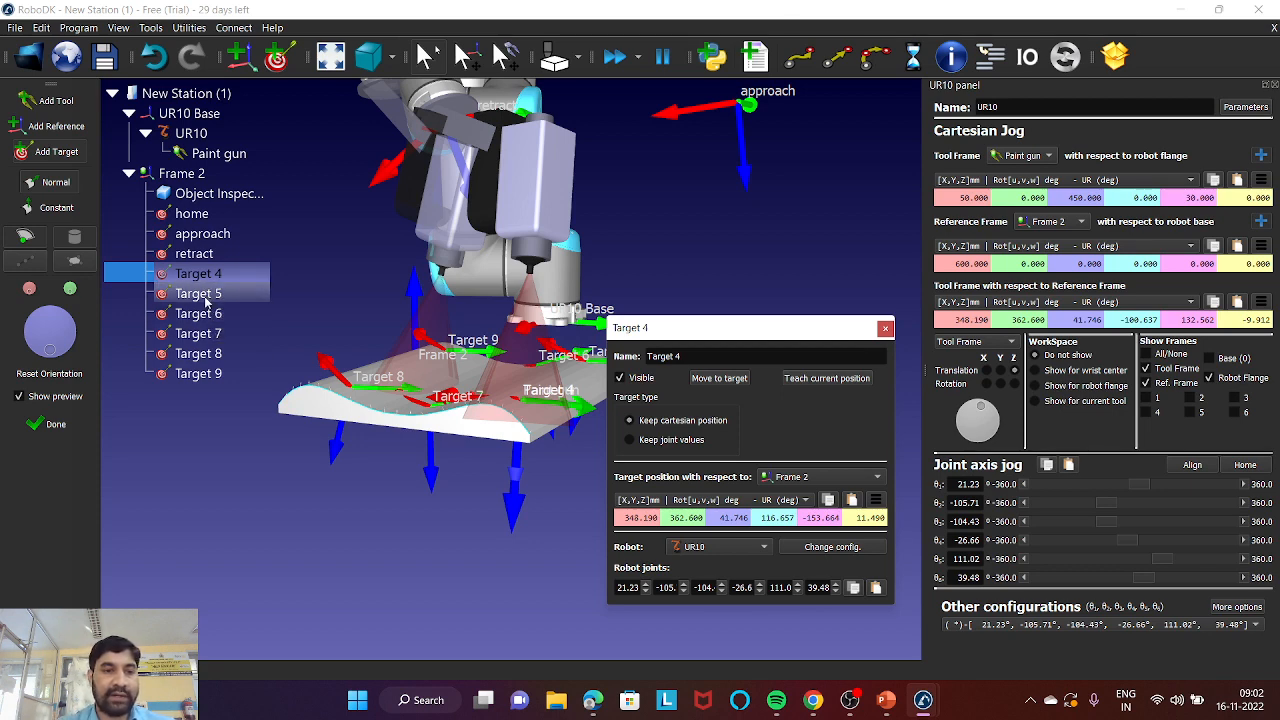
{"action": "left_click", "coordinate": [885, 328]}
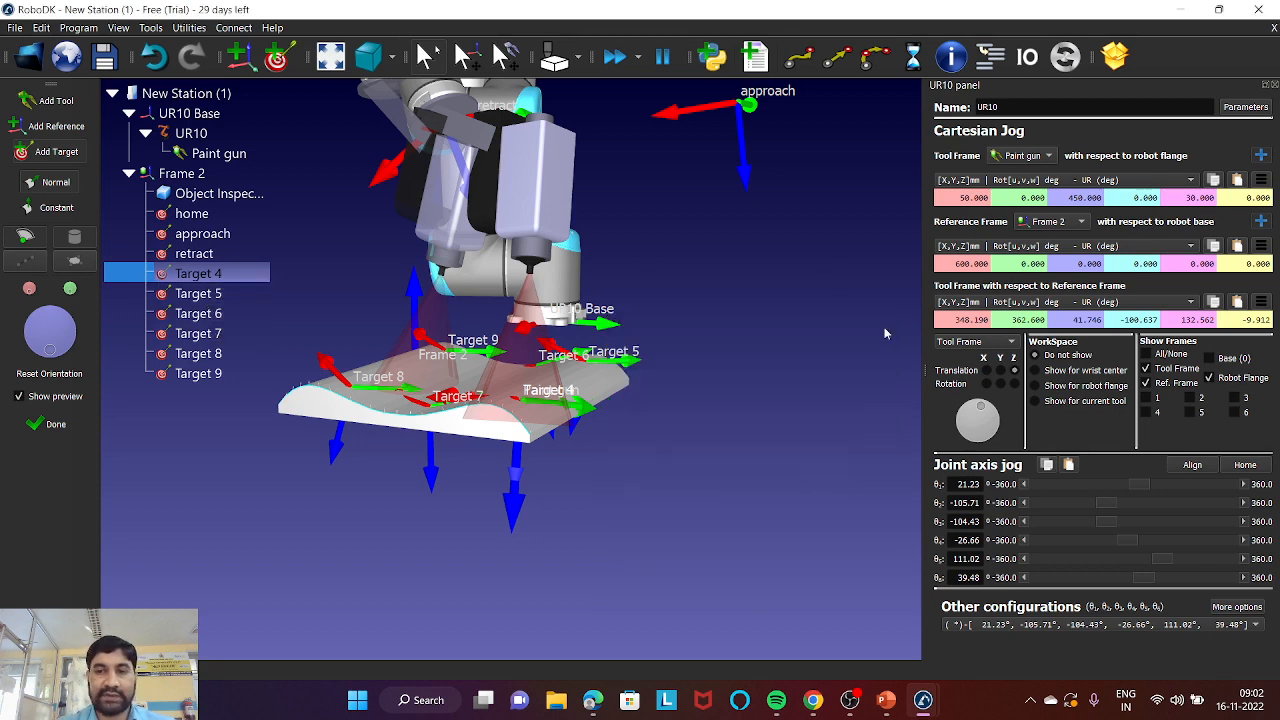
Set Target 5's Y position to 358.708 mm and its rotation v to -132.539° relative to Frame 2
{"action": "double_click", "coordinate": [203, 296]}
{"action": "right_click", "coordinate": [203, 297]}
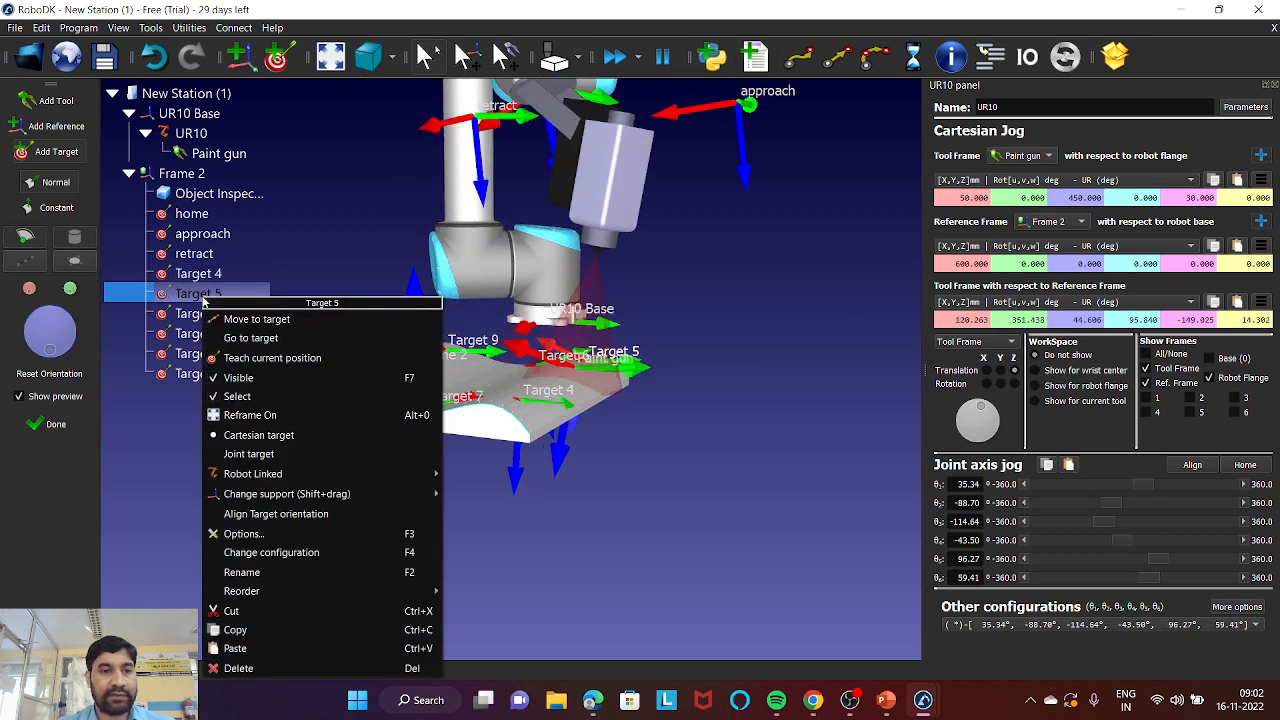
{"action": "left_click", "coordinate": [283, 547]}
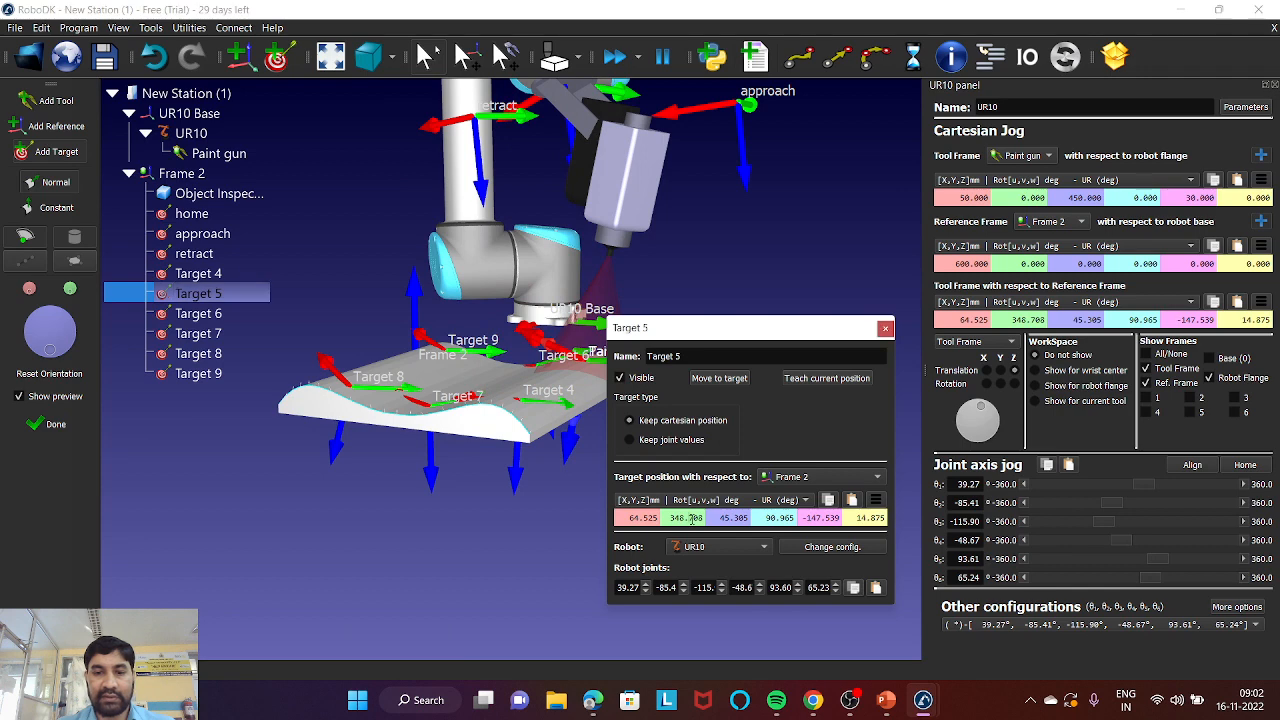
{"action": "double_click", "coordinate": [692, 518]}
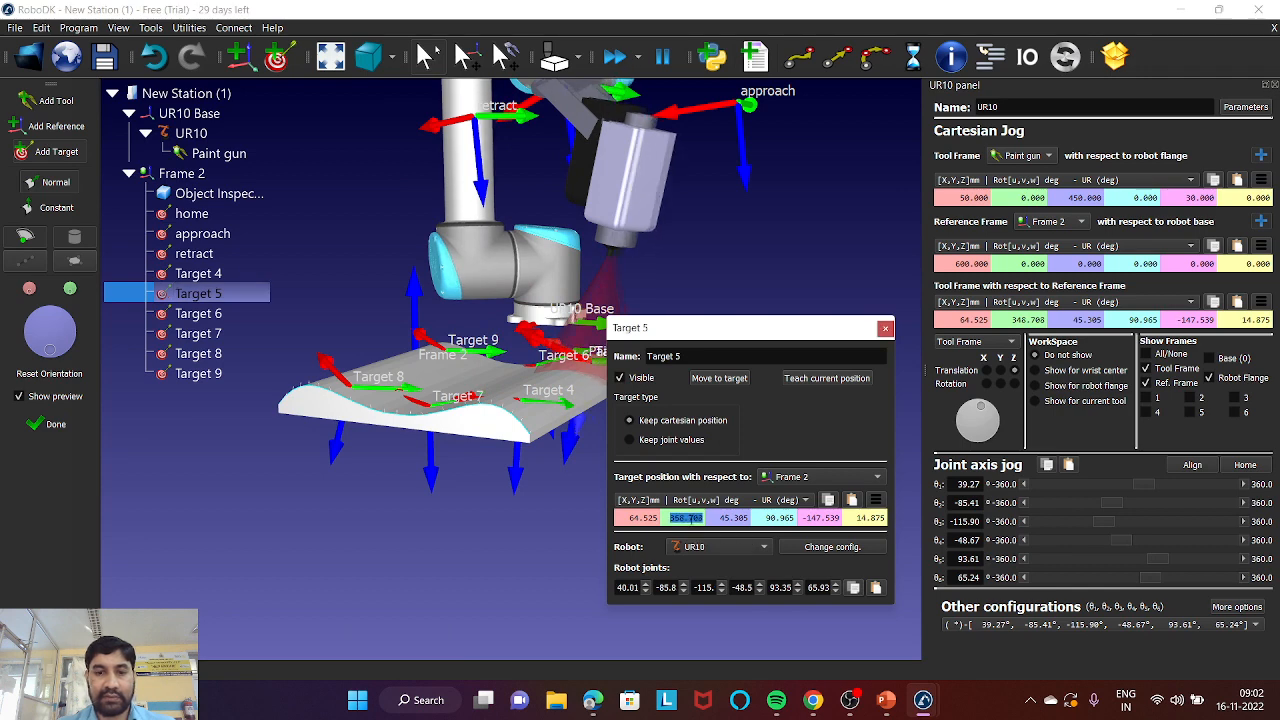
{"action": "double_click", "coordinate": [822, 518]}
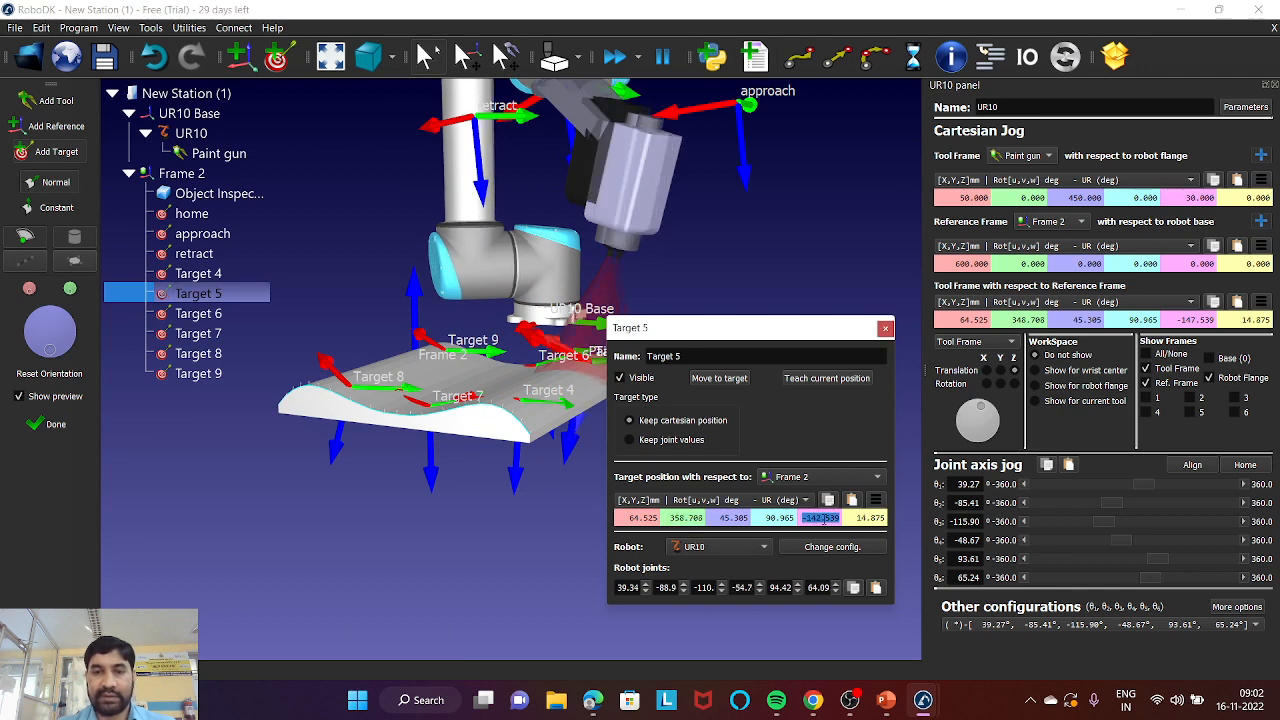
Set Target 5's rotation w to -5.125° and move the robot to the adjusted target
{"action": "key", "text": "Tab"}
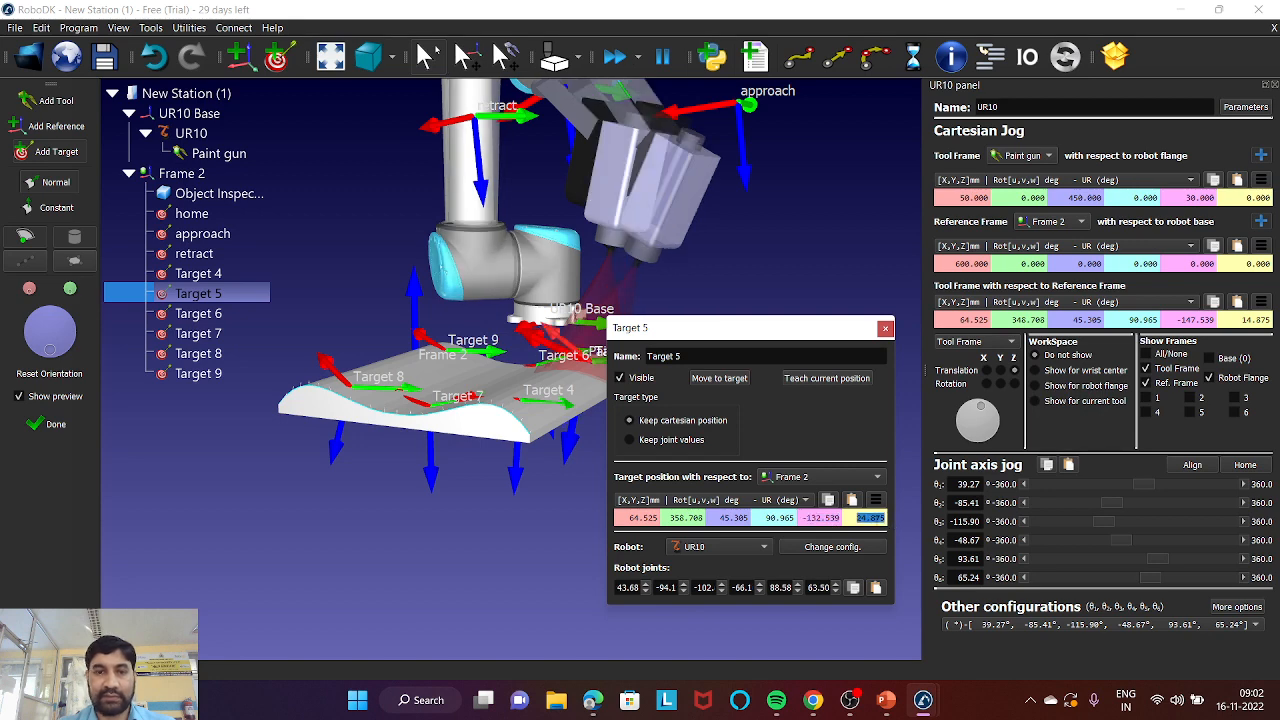
{"action": "scroll", "coordinate": [868, 518], "scroll_direction": "down", "scroll_amount": 6}
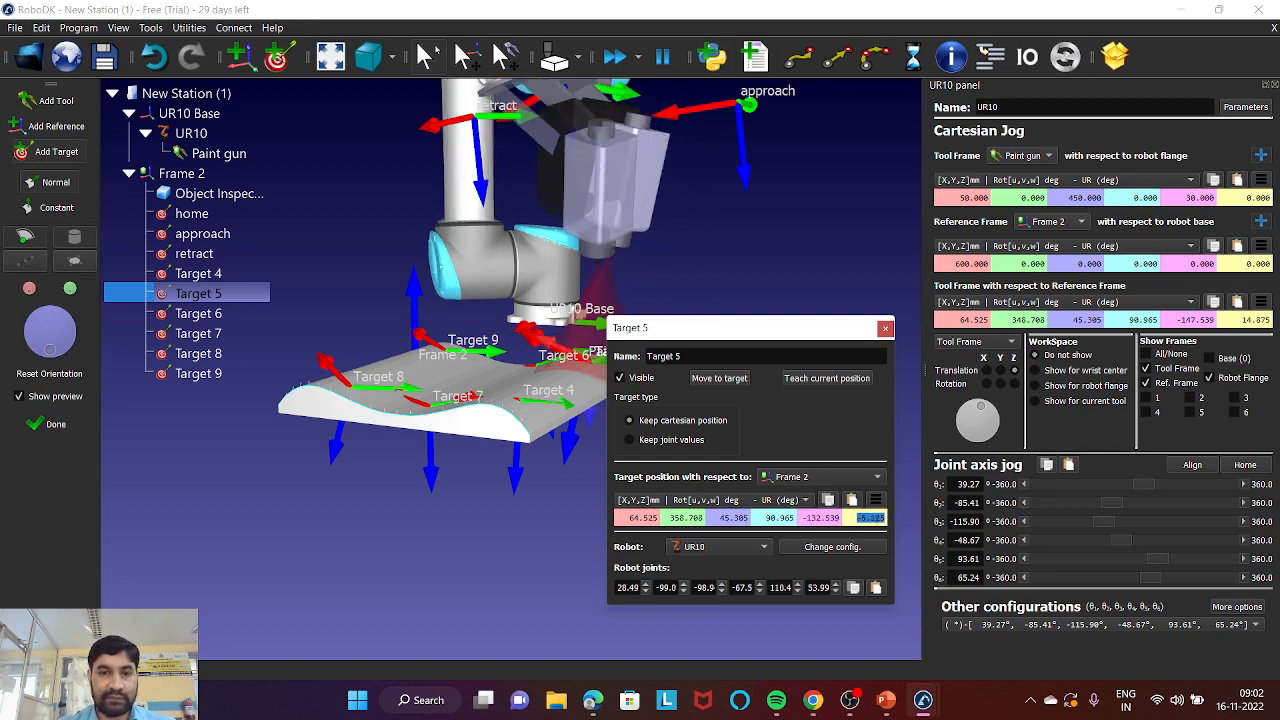
{"action": "left_click", "coordinate": [718, 381]}
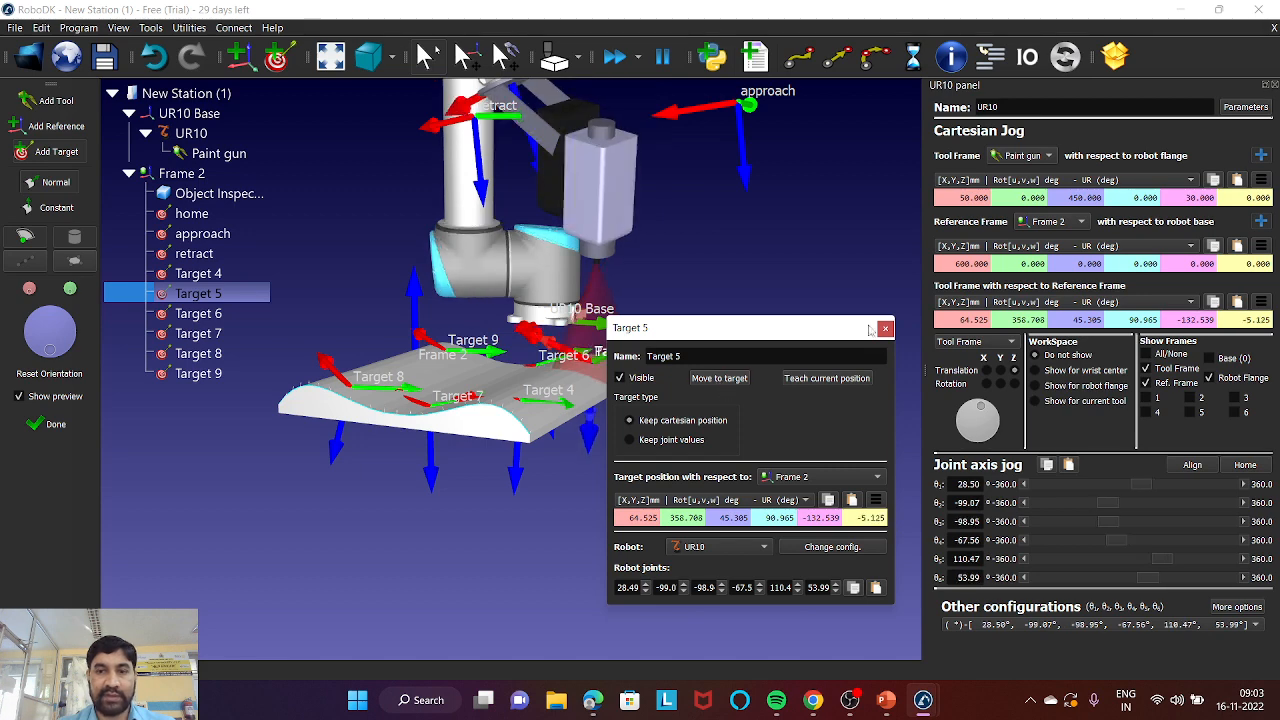
{"action": "left_click", "coordinate": [885, 329]}
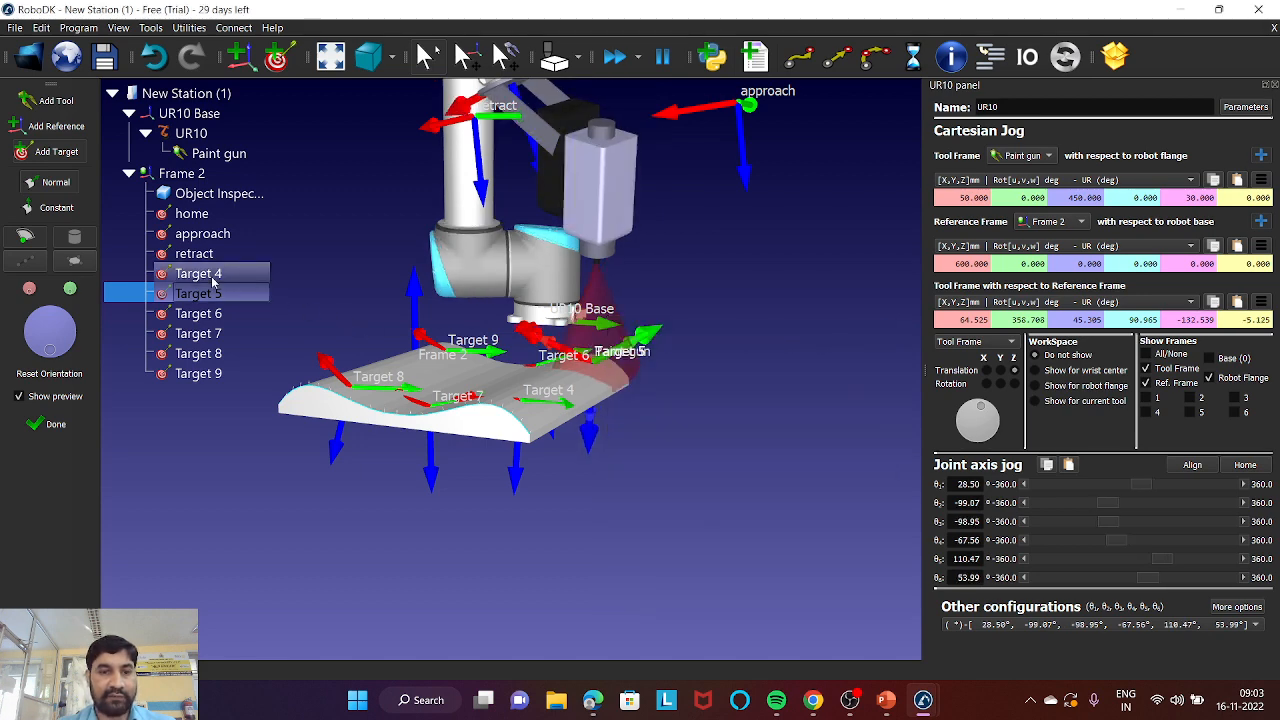
Move the robot through Targets 4 to 9 in turn to check the paint gun's pose over the surface
{"action": "double_click", "coordinate": [214, 278]}
{"action": "double_click", "coordinate": [213, 294]}
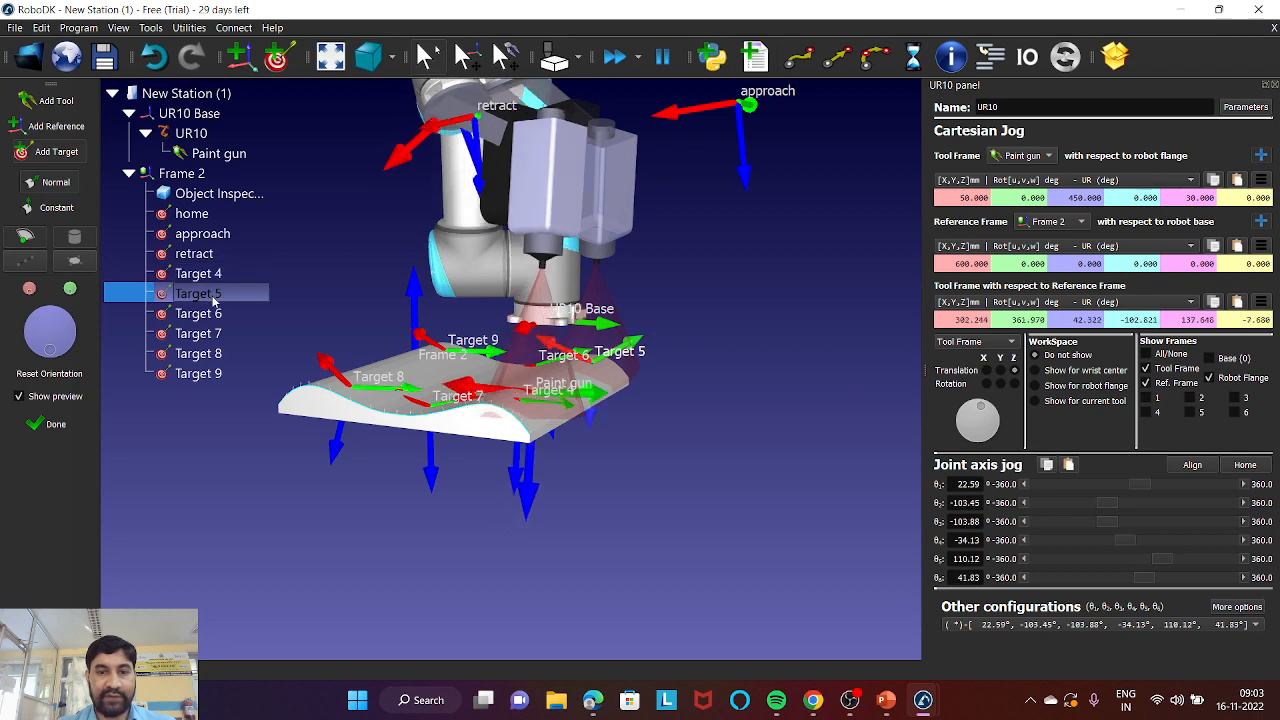
{"action": "left_click", "coordinate": [213, 316]}
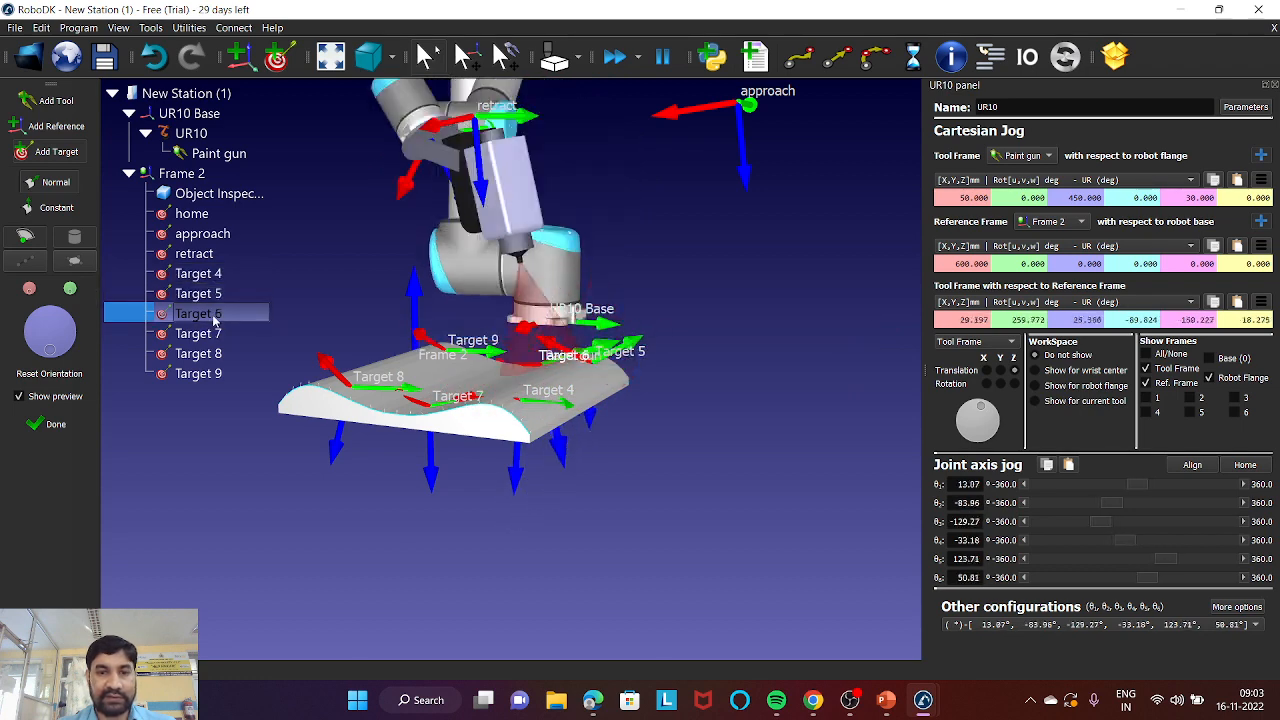
{"action": "double_click", "coordinate": [218, 336]}
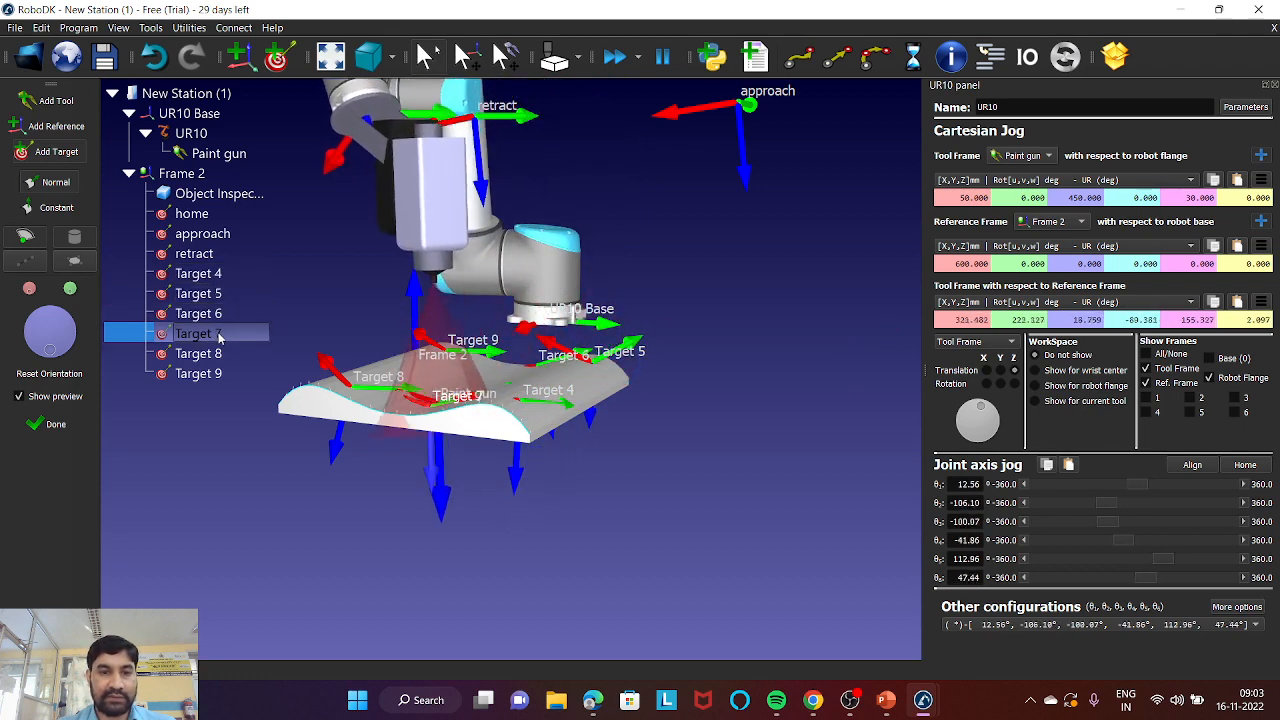
{"action": "double_click", "coordinate": [218, 355]}
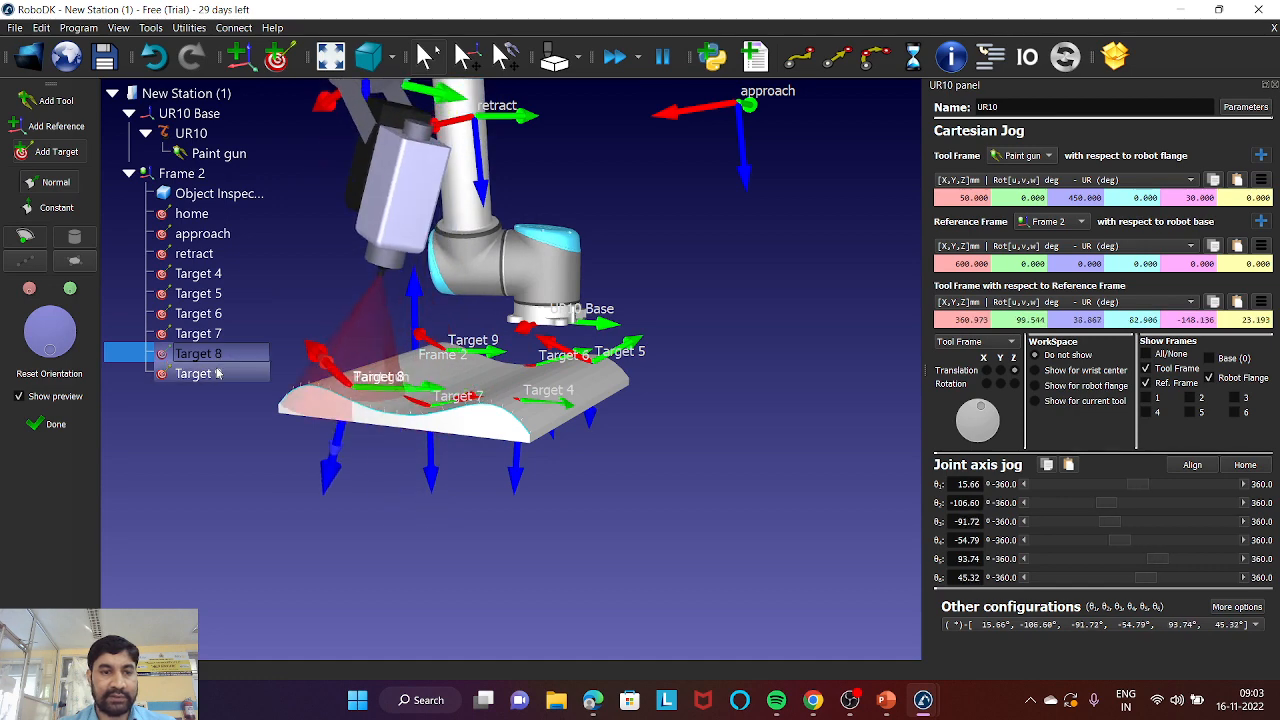
{"action": "double_click", "coordinate": [219, 374]}
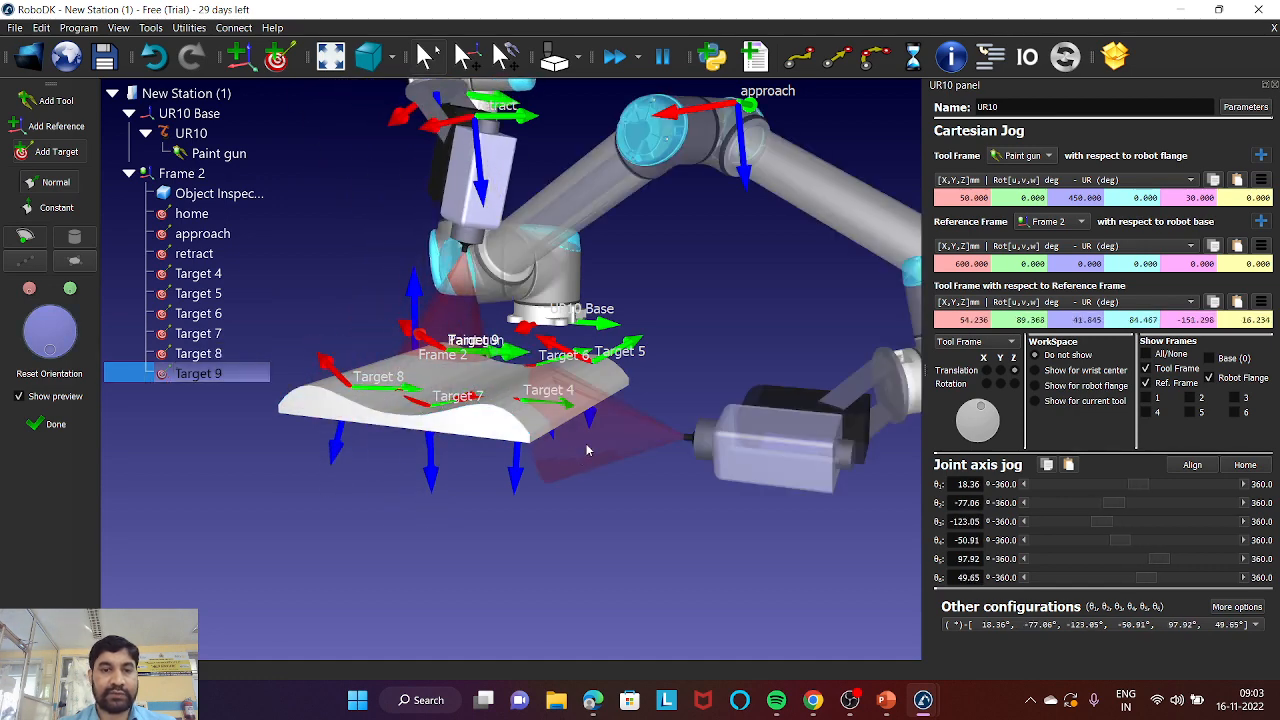
{"action": "right_click_drag", "start_coordinate": [589, 449], "coordinate": [407, 474]}
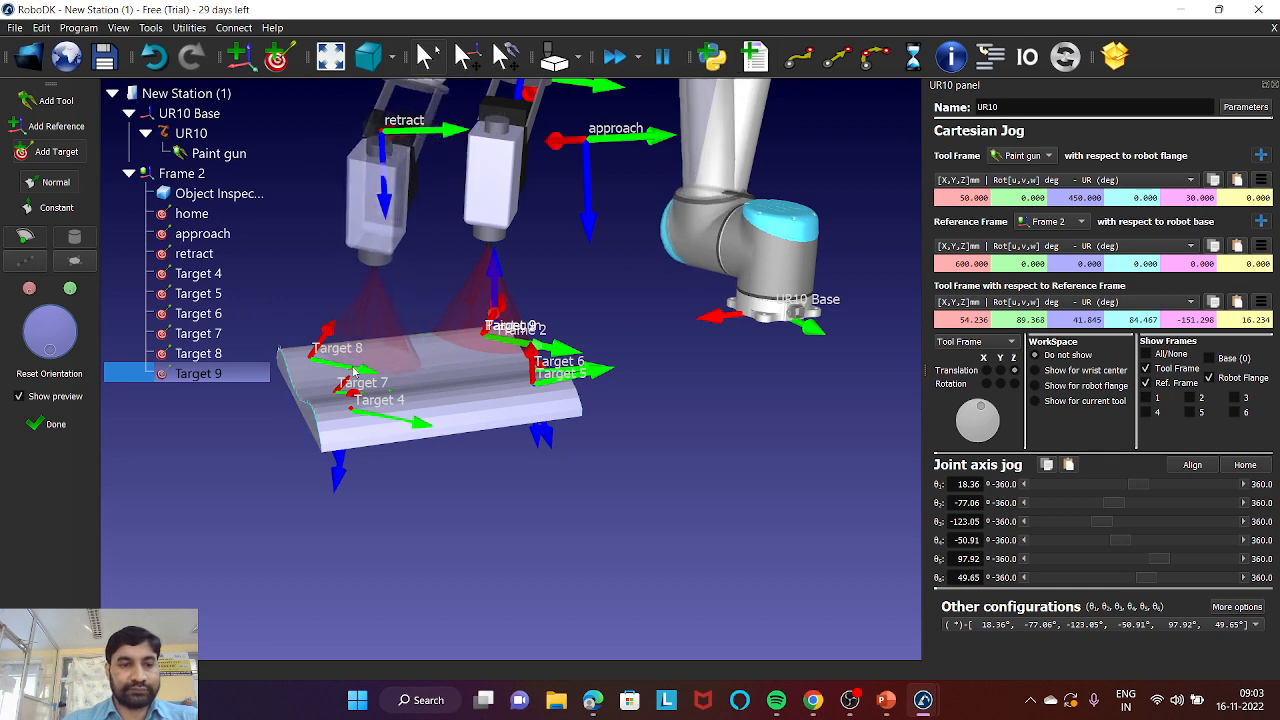
{"action": "scroll", "coordinate": [400, 307], "scroll_direction": "down", "scroll_amount": 2}
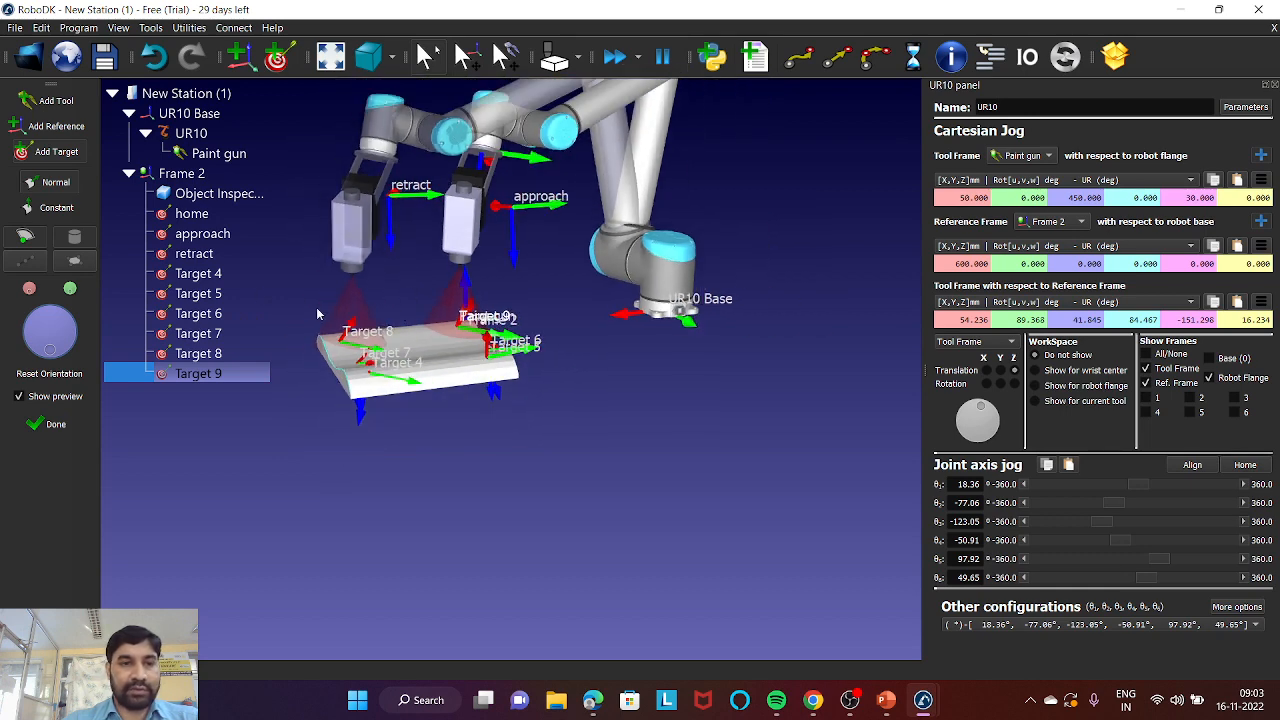
Move the robot to the home target and create a new program with a joint move to home
{"action": "left_click", "coordinate": [193, 215]}
{"action": "double_click", "coordinate": [193, 215]}
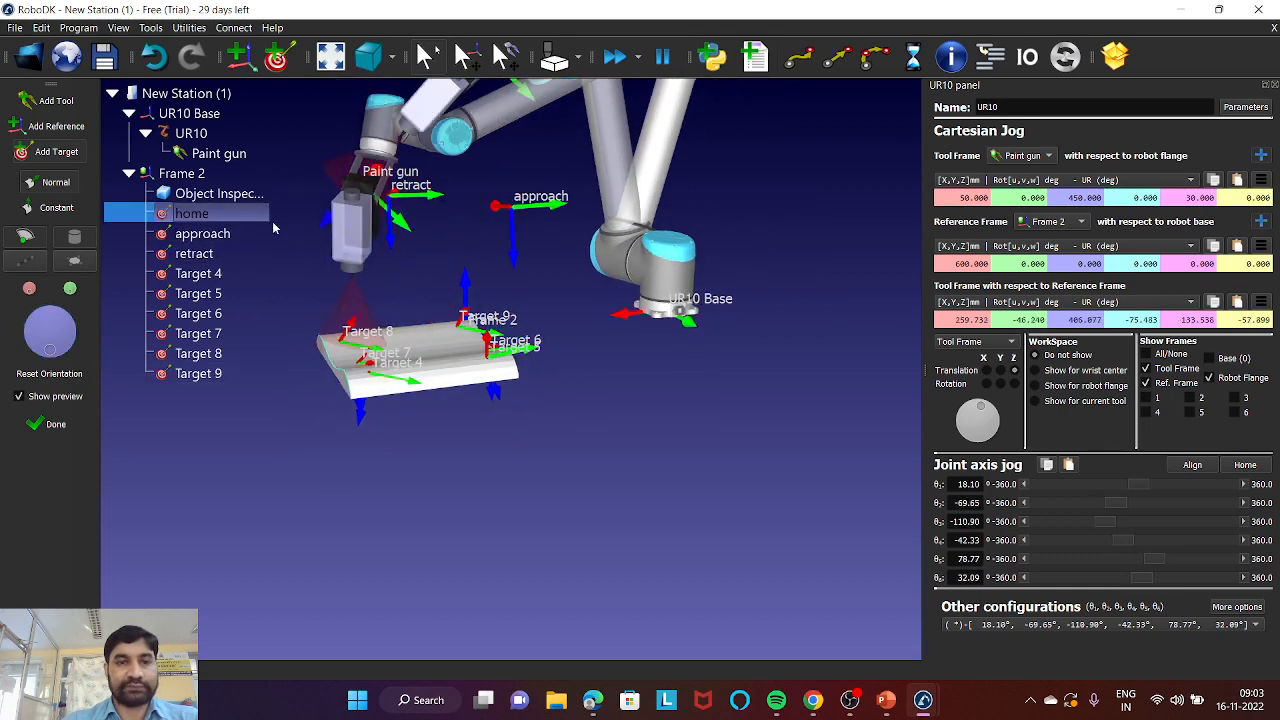
{"action": "scroll", "coordinate": [457, 308], "scroll_direction": "up", "scroll_amount": 2}
{"action": "scroll", "coordinate": [457, 308], "scroll_direction": "down", "scroll_amount": 4}
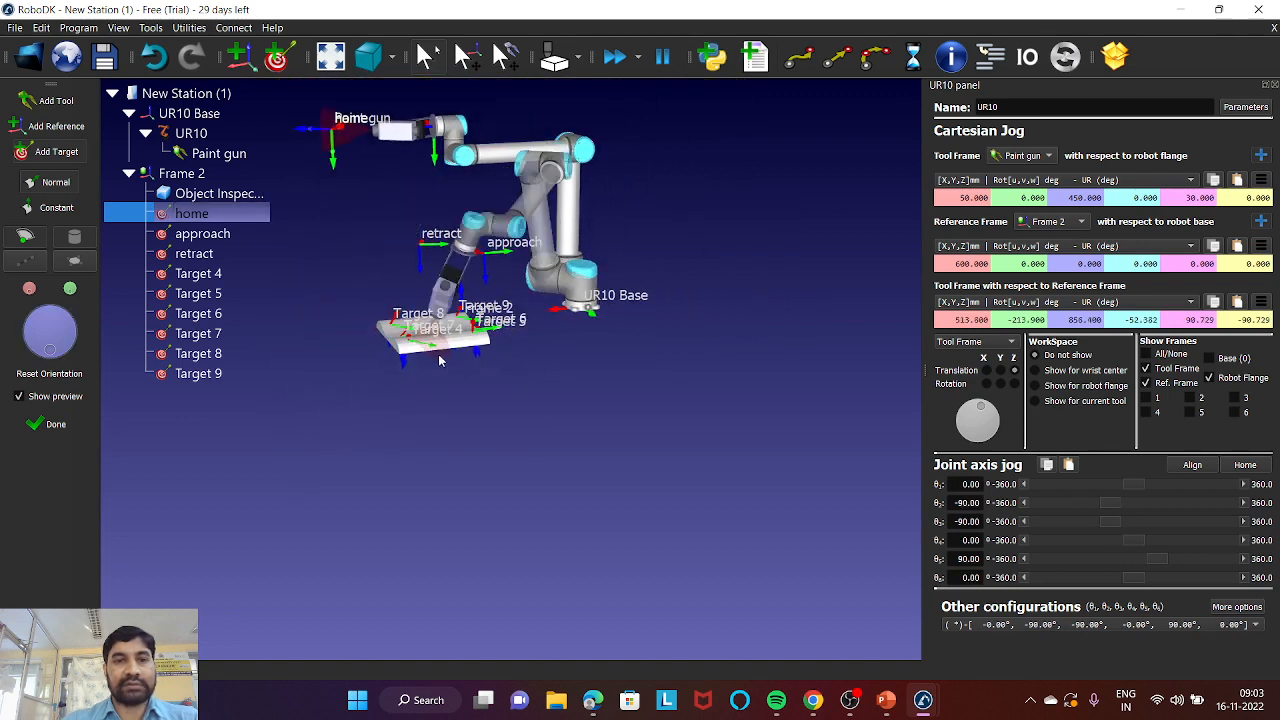
{"action": "mouse_move", "coordinate": [440, 357]}
{"action": "right_mouse_down"}
{"action": "mouse_move", "coordinate": [606, 361]}
{"action": "mouse_move", "coordinate": [597, 392]}
{"action": "mouse_move", "coordinate": [574, 298]}
{"action": "right_mouse_up"}
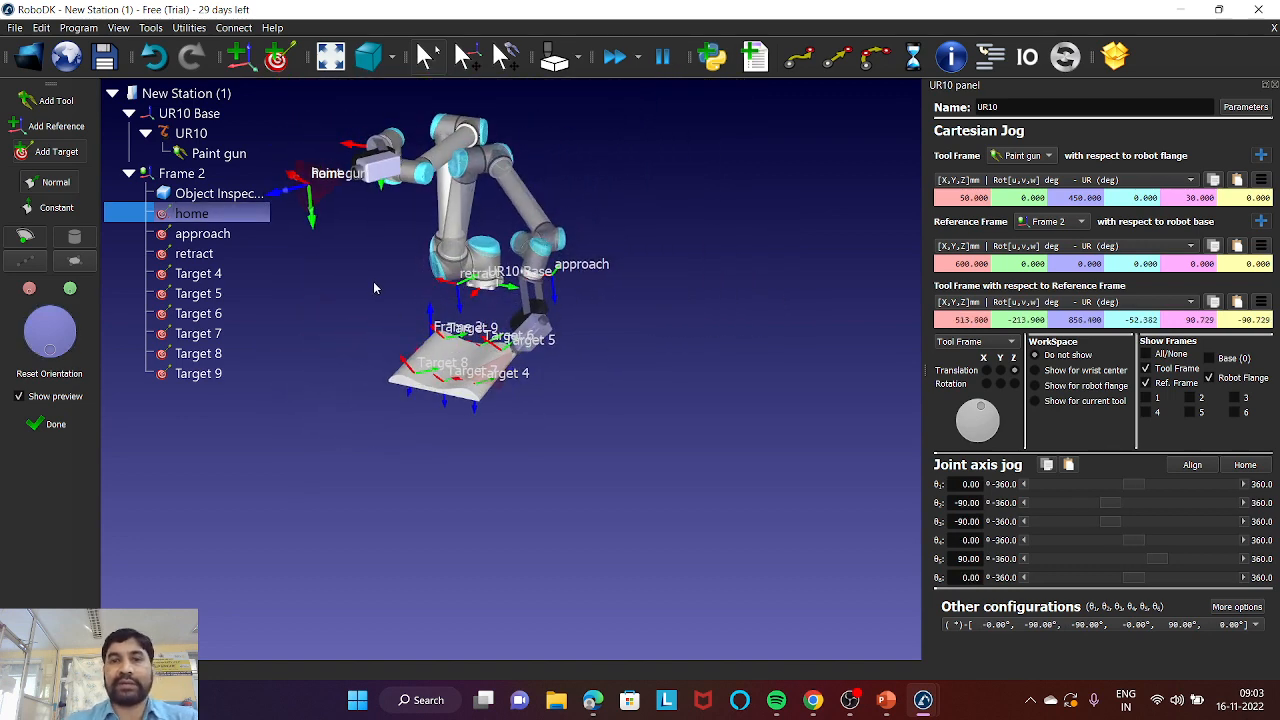
{"action": "left_click", "coordinate": [755, 57]}
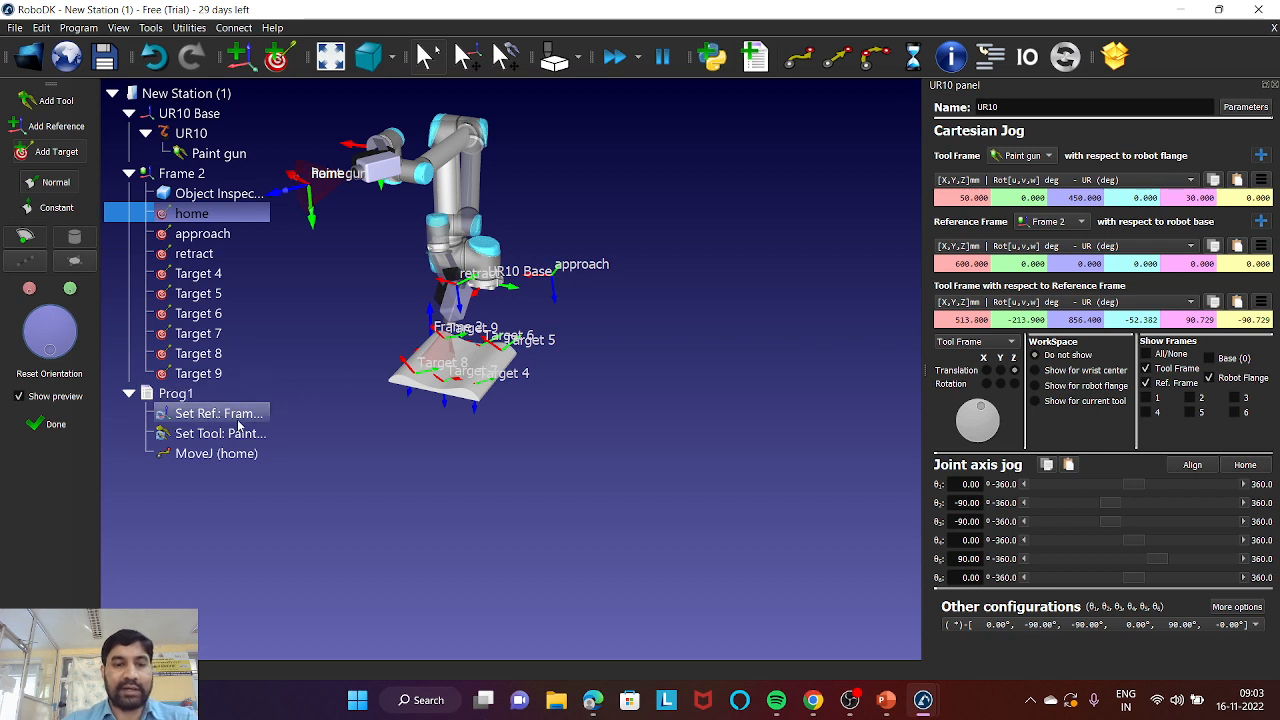
{"action": "scroll", "coordinate": [273, 420], "scroll_direction": "up", "scroll_amount": 1}
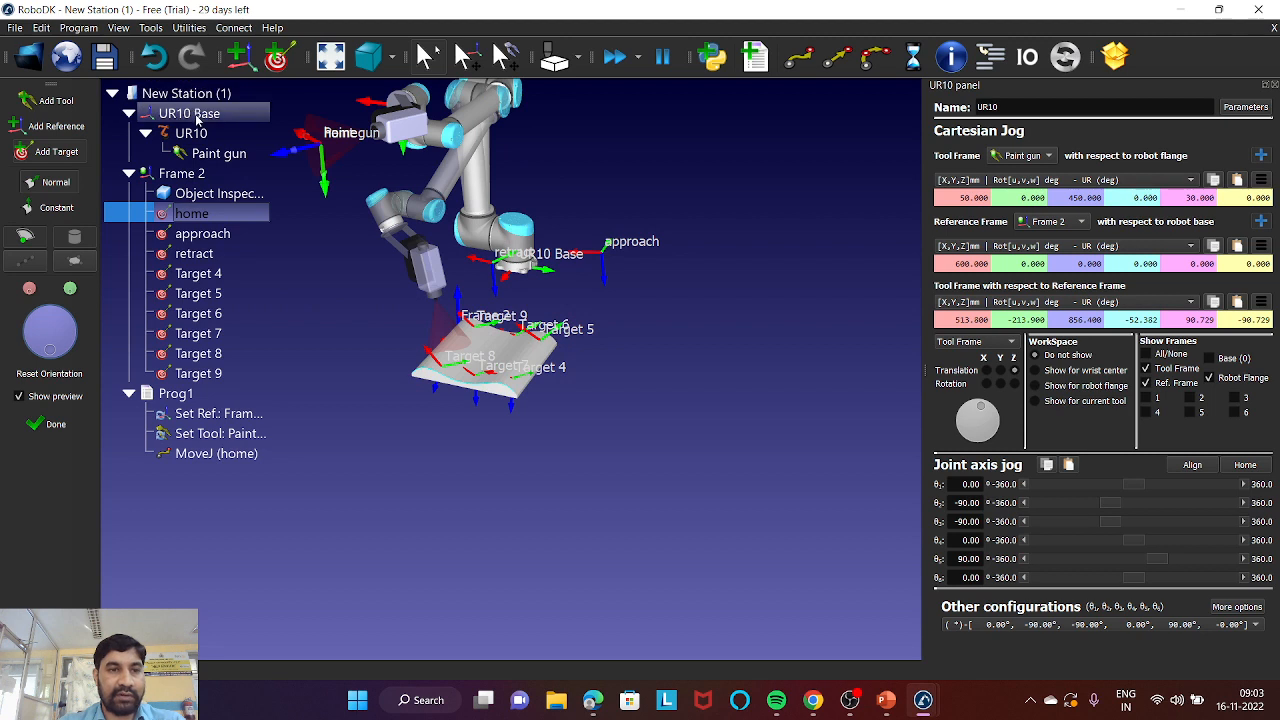
{"action": "right_click", "coordinate": [214, 422]}
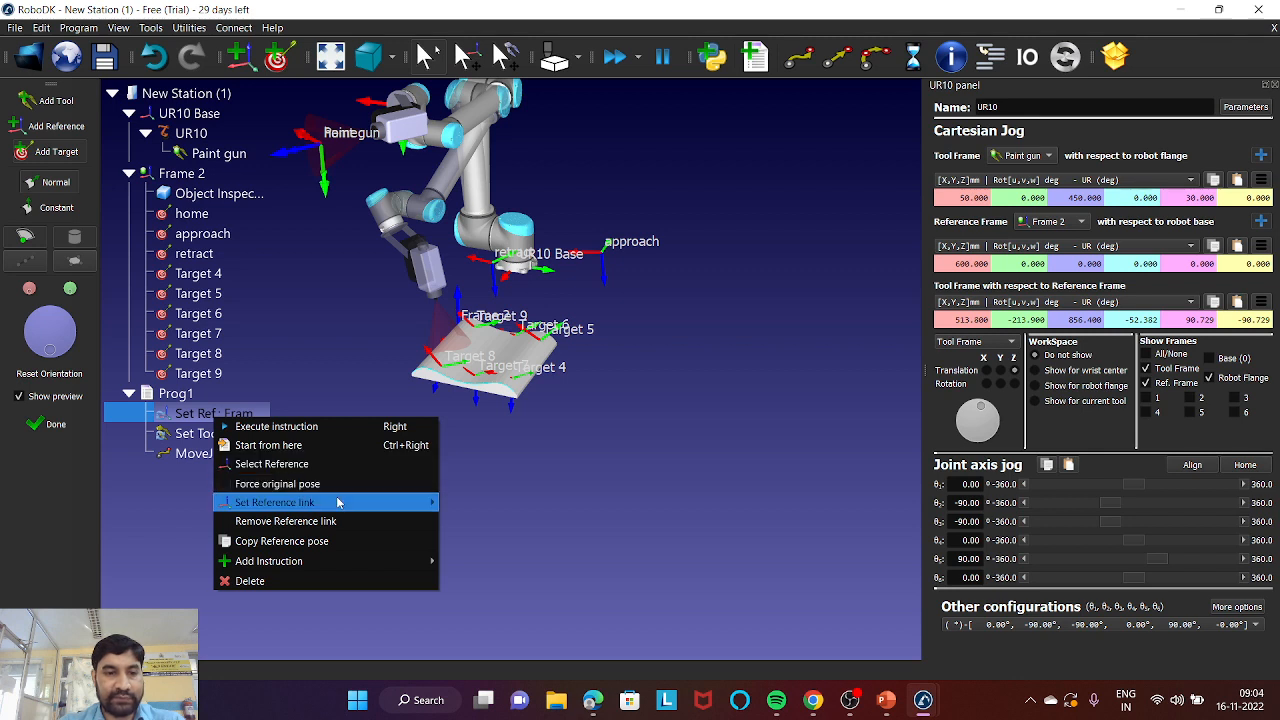
{"action": "mouse_move", "coordinate": [340, 503]}
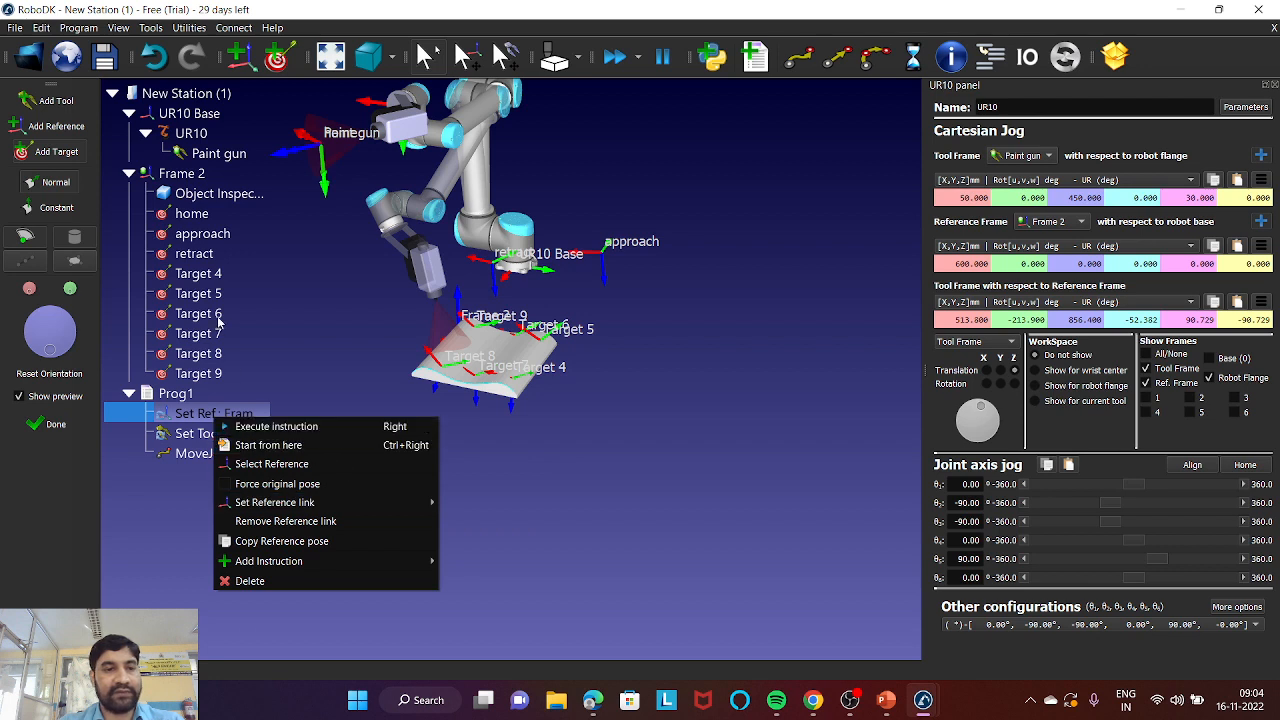
{"action": "left_click", "coordinate": [546, 468]}
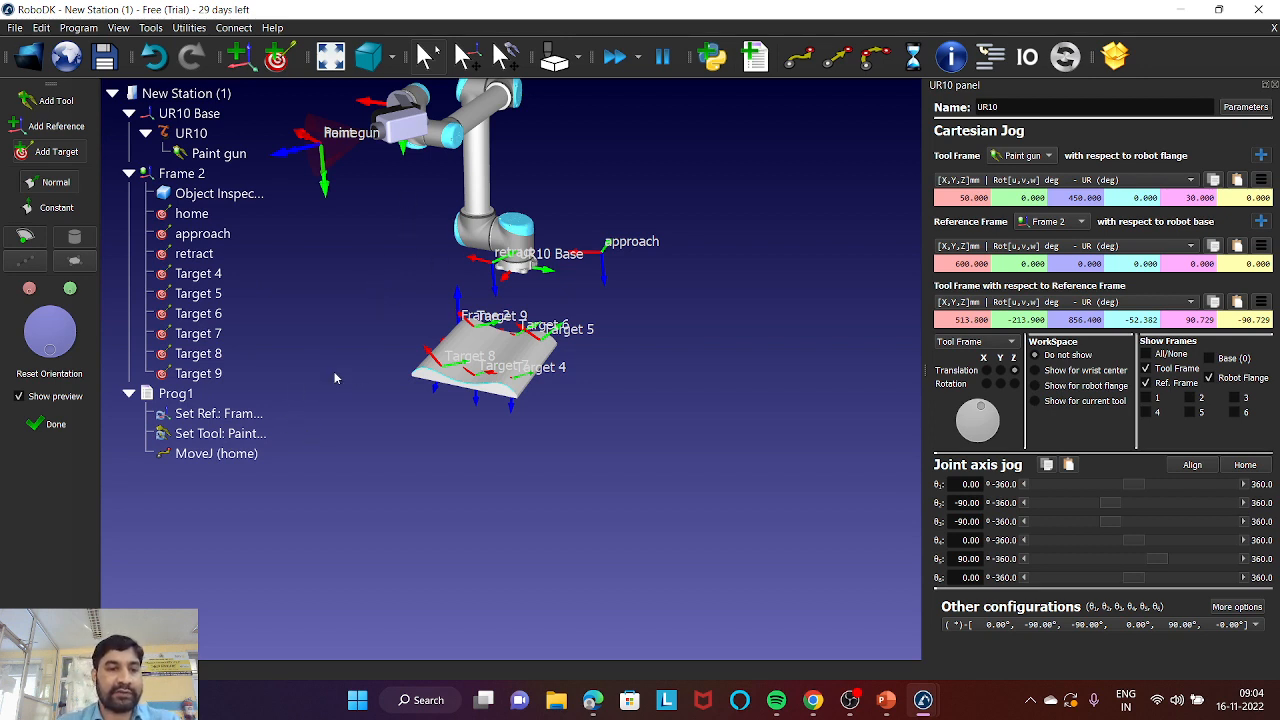
Delete the joint move to home from Prog1 and add it again using the home target
{"action": "left_click", "coordinate": [216, 454]}
{"action": "key", "text": "Delete"}
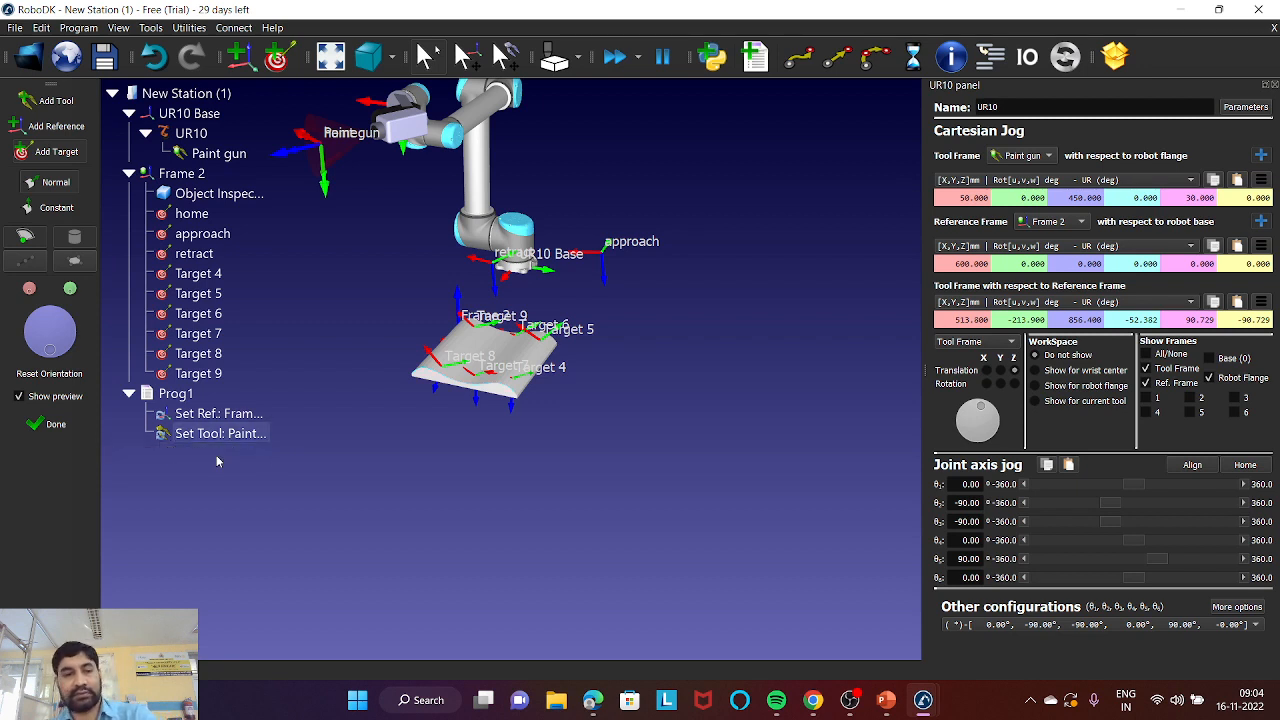
{"action": "left_click", "coordinate": [193, 218]}
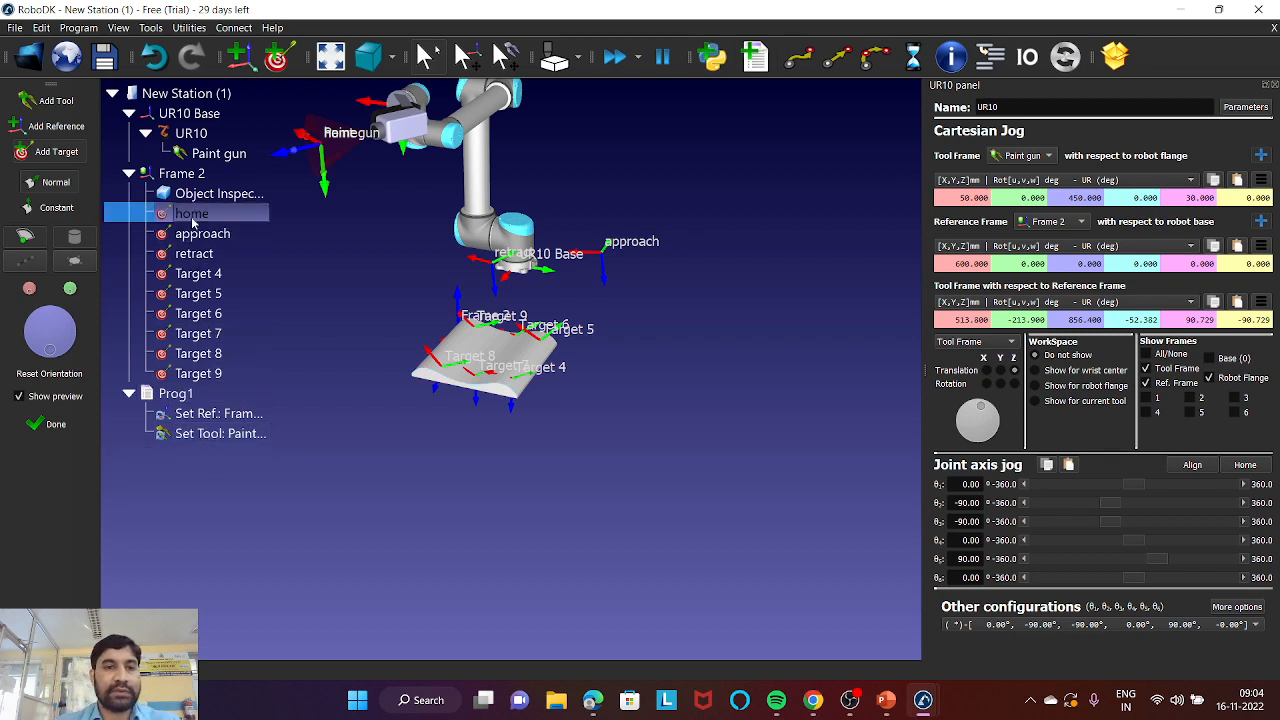
{"action": "scroll", "coordinate": [490, 279], "scroll_direction": "up", "scroll_amount": 3}
{"action": "scroll", "coordinate": [486, 280], "scroll_direction": "down", "scroll_amount": 3}
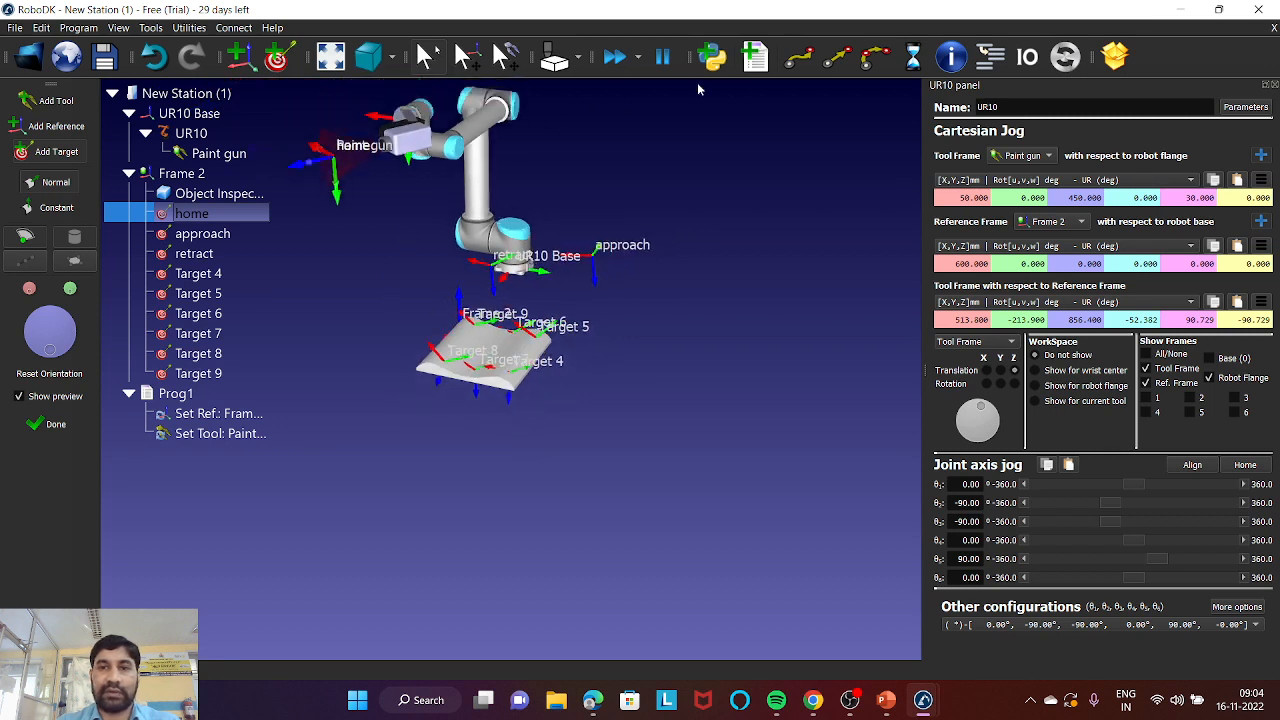
{"action": "left_click", "coordinate": [799, 60]}
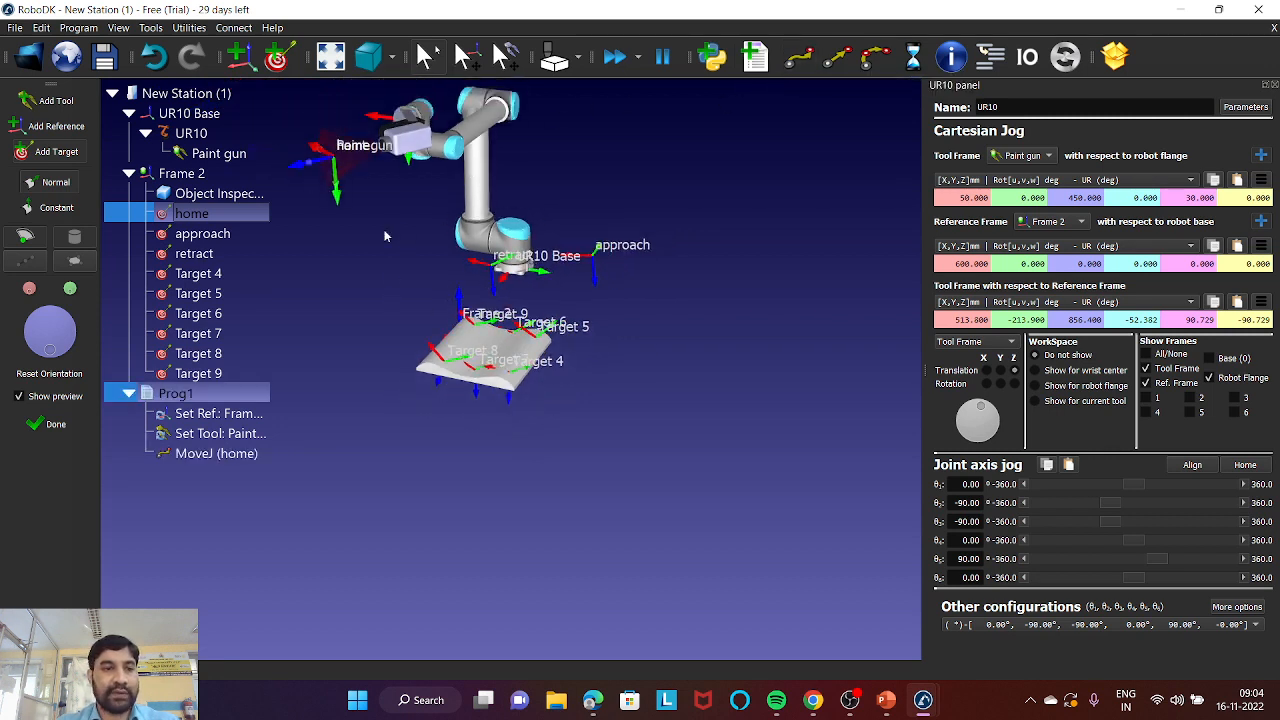
Add joint moves to the approach target and Target 4 to Prog1
{"action": "double_click", "coordinate": [222, 238]}
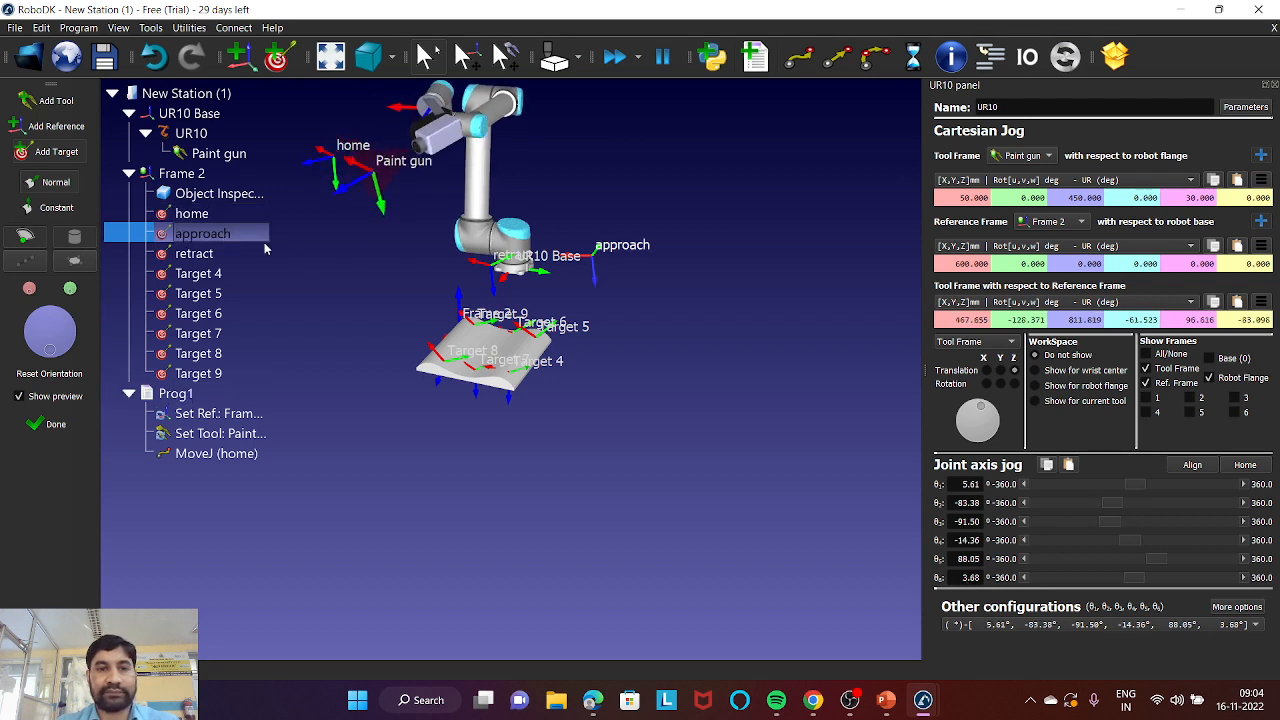
{"action": "left_click", "coordinate": [799, 60]}
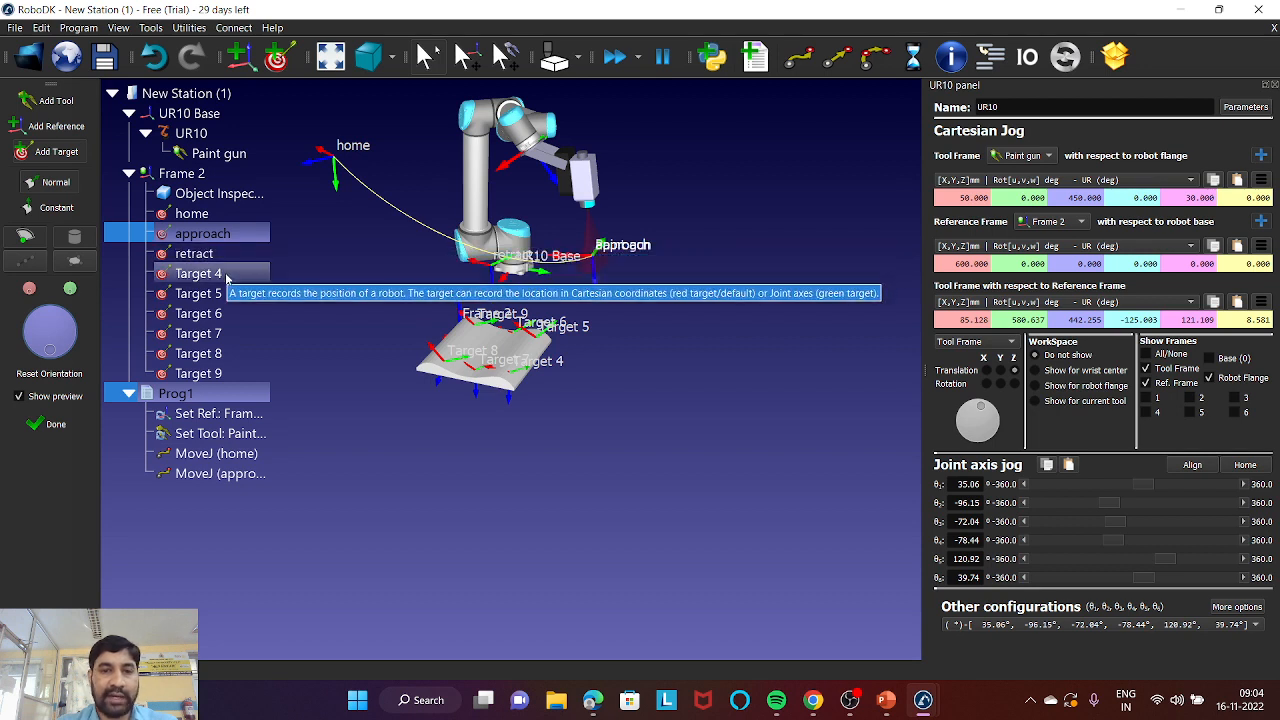
{"action": "left_click", "coordinate": [225, 273]}
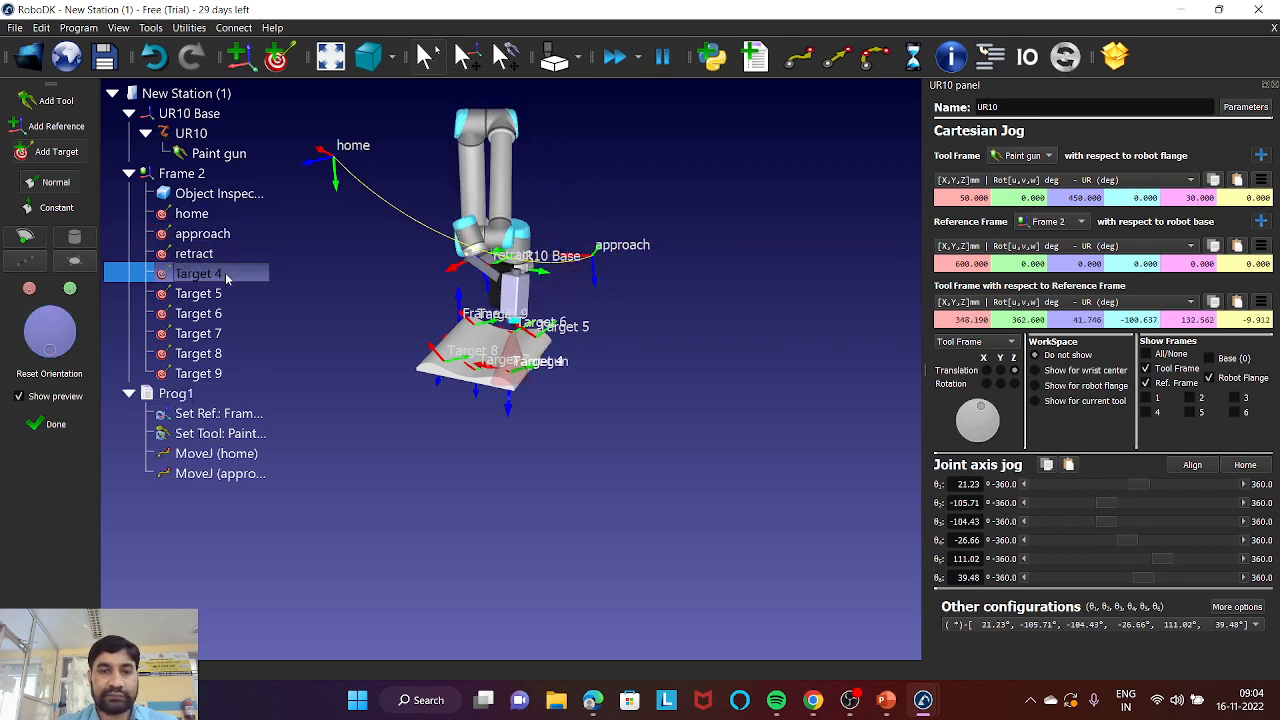
{"action": "left_click", "coordinate": [798, 58]}
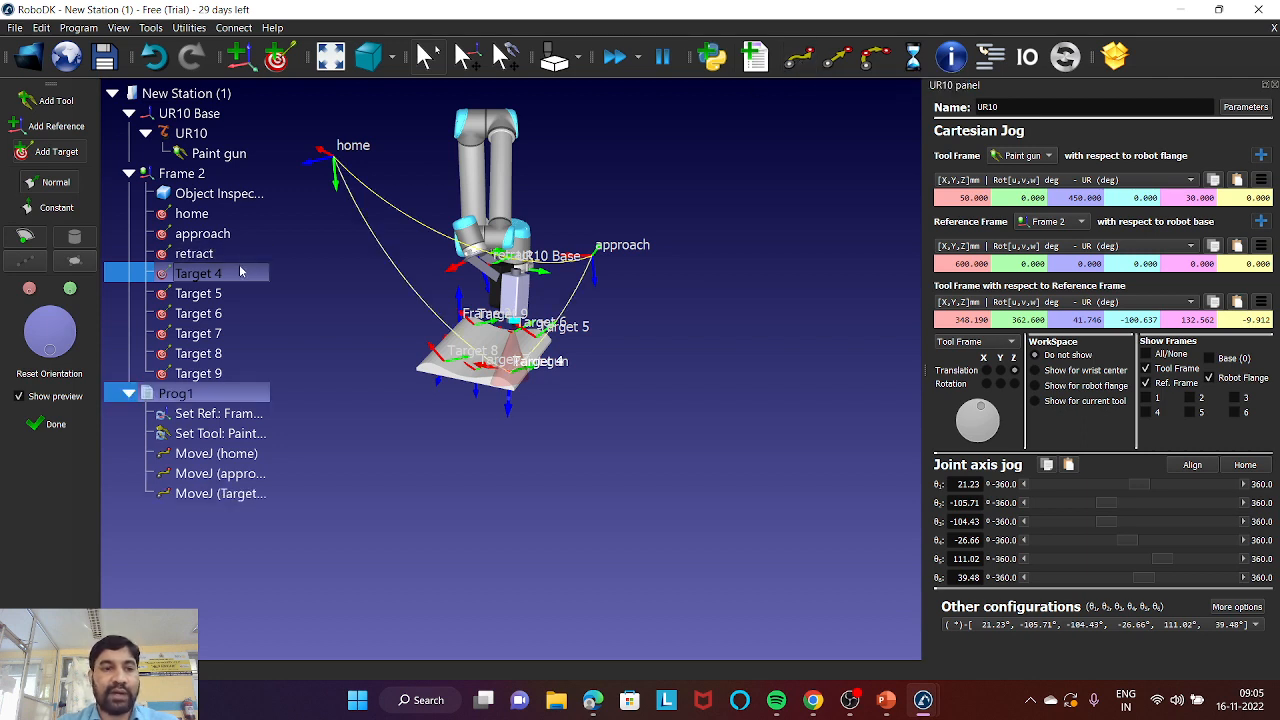
Add linear moves to Target 5, Target 6 and Target 7 to Prog1, in that order
{"action": "left_click", "coordinate": [226, 294]}
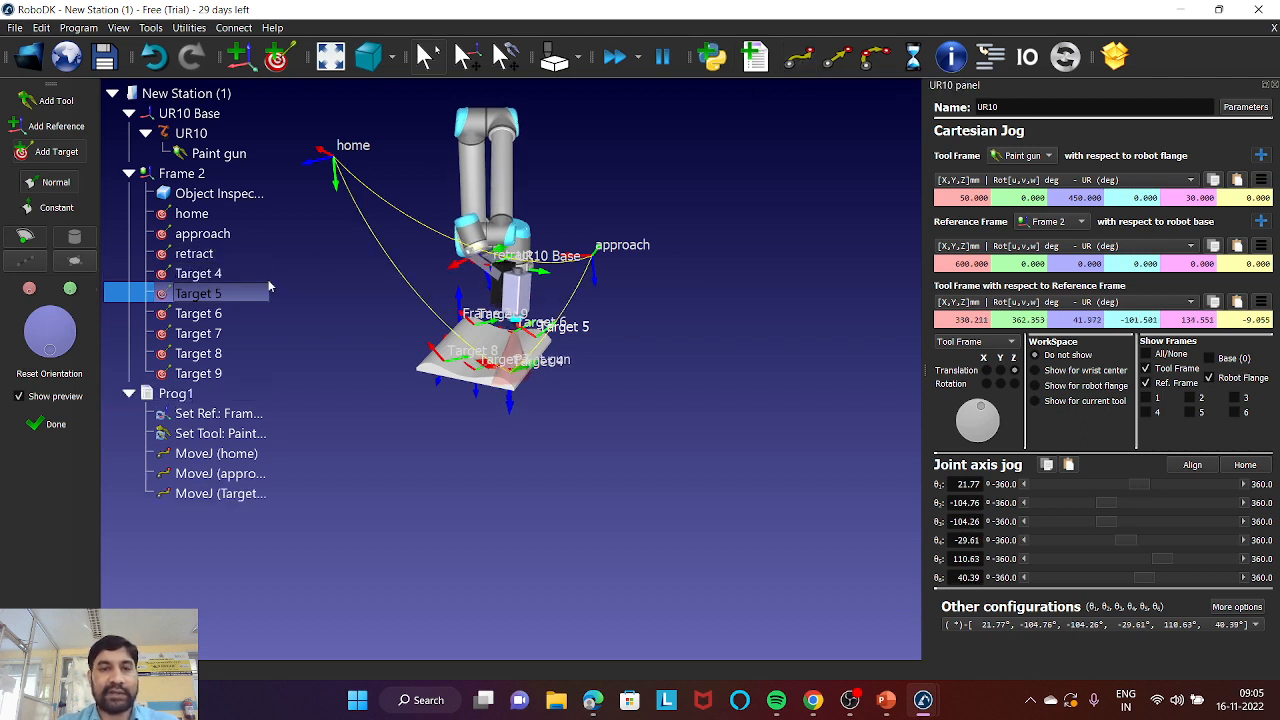
{"action": "left_click", "coordinate": [829, 62]}
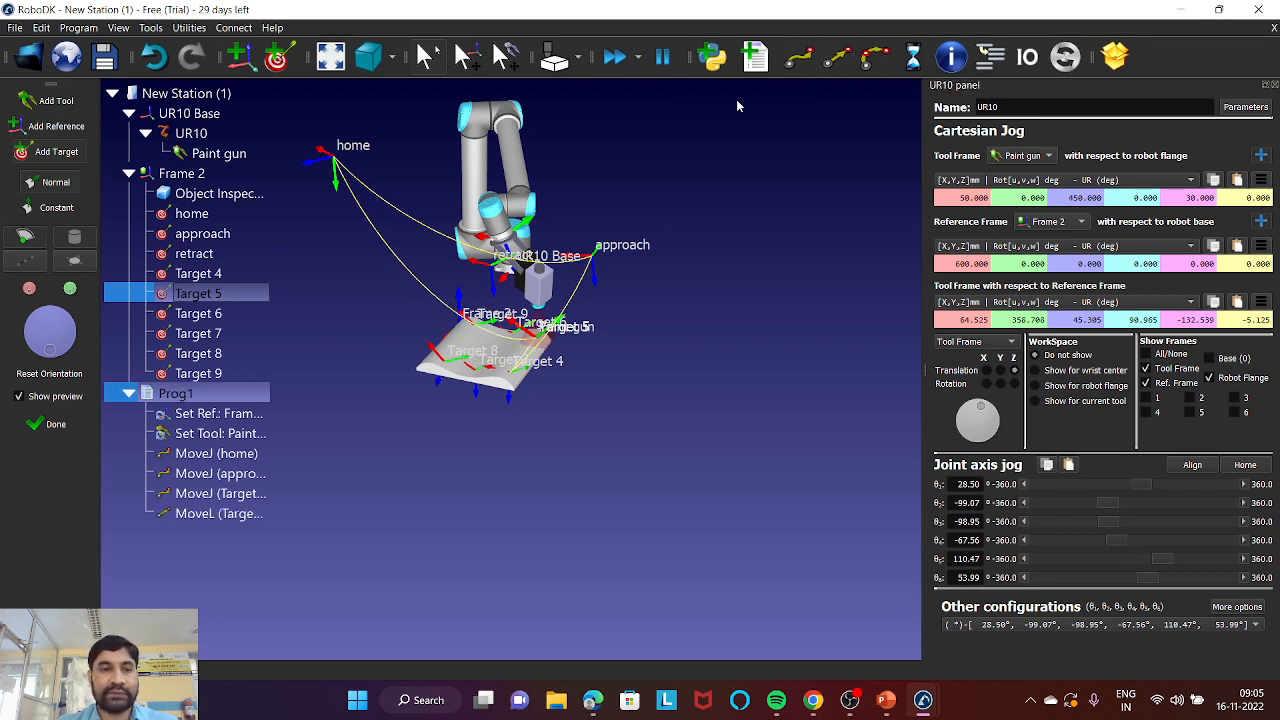
{"action": "left_click", "coordinate": [226, 313]}
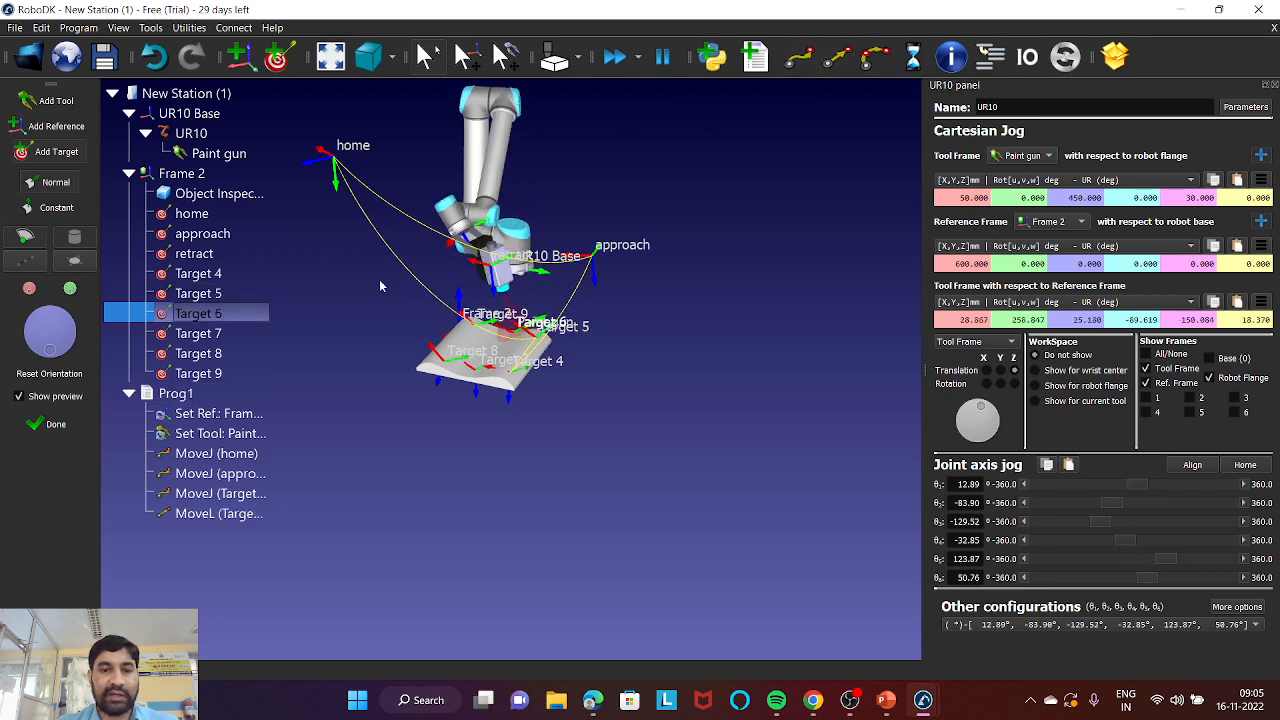
{"action": "left_click", "coordinate": [836, 58]}
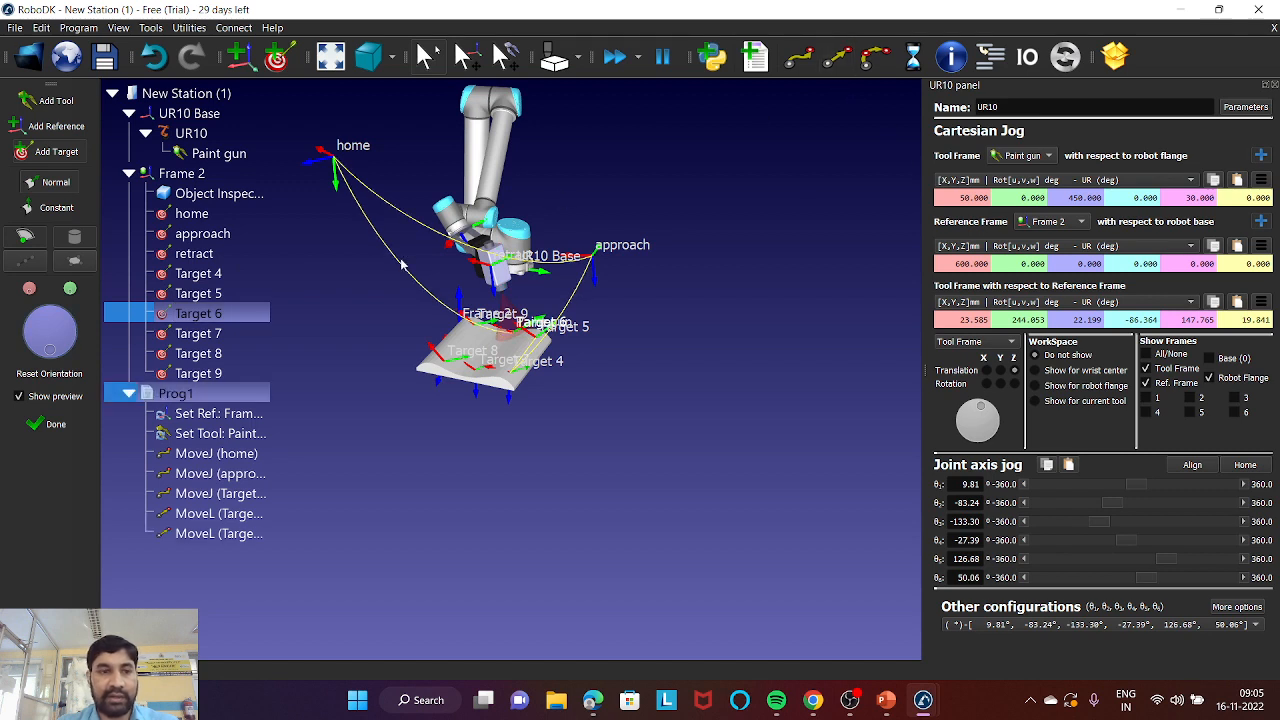
{"action": "left_click", "coordinate": [220, 334]}
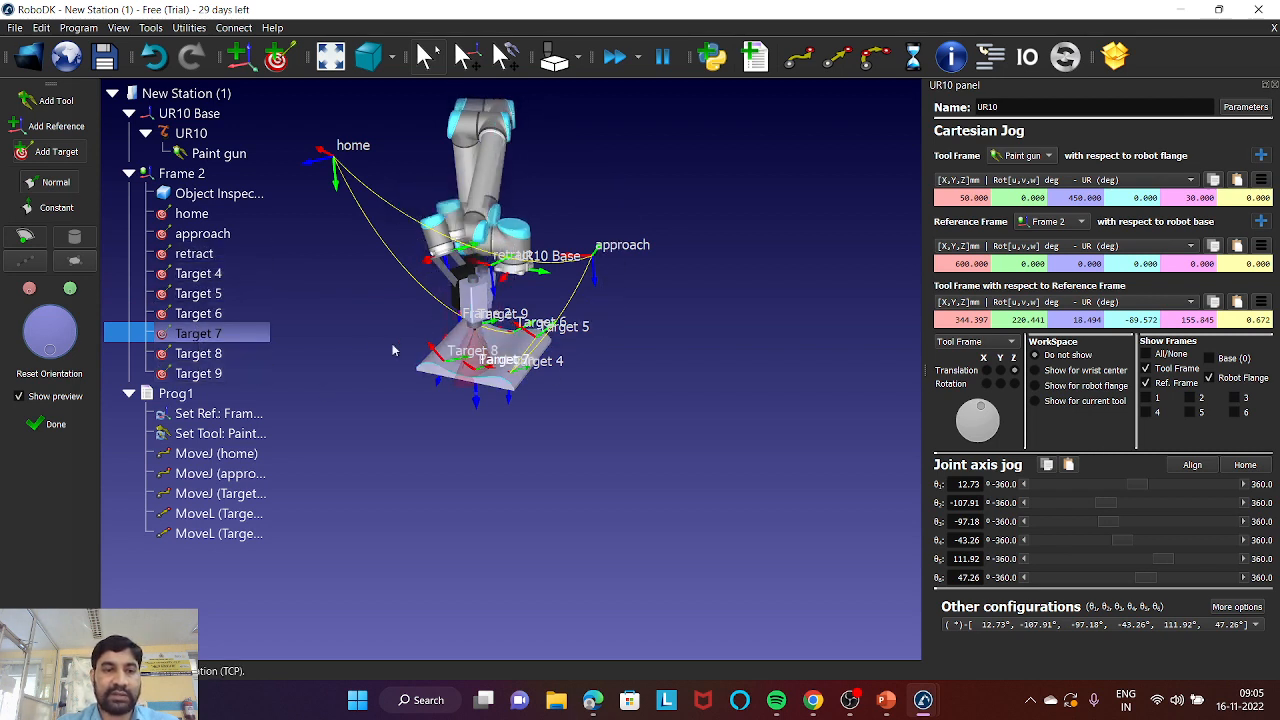
{"action": "left_click", "coordinate": [835, 57]}
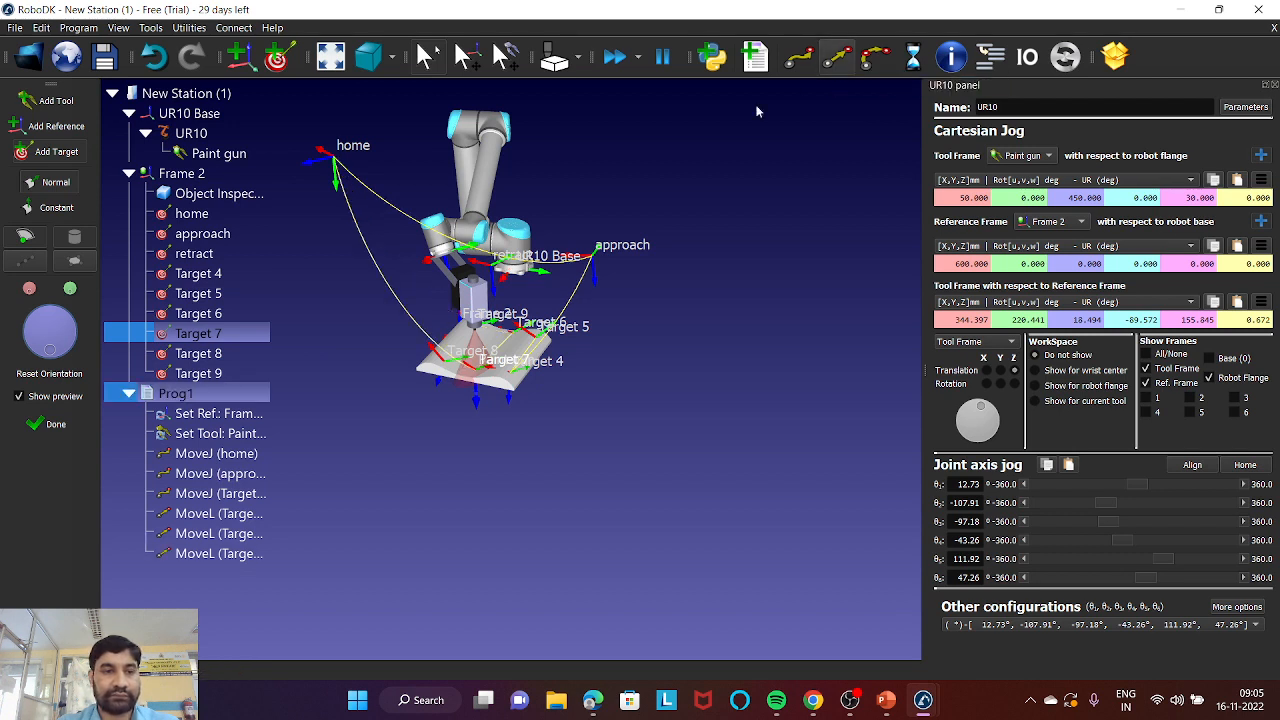
Add linear moves to Target 8 and Target 9 to Prog1 and inspect the path over the surface
{"action": "key", "text": "Down"}
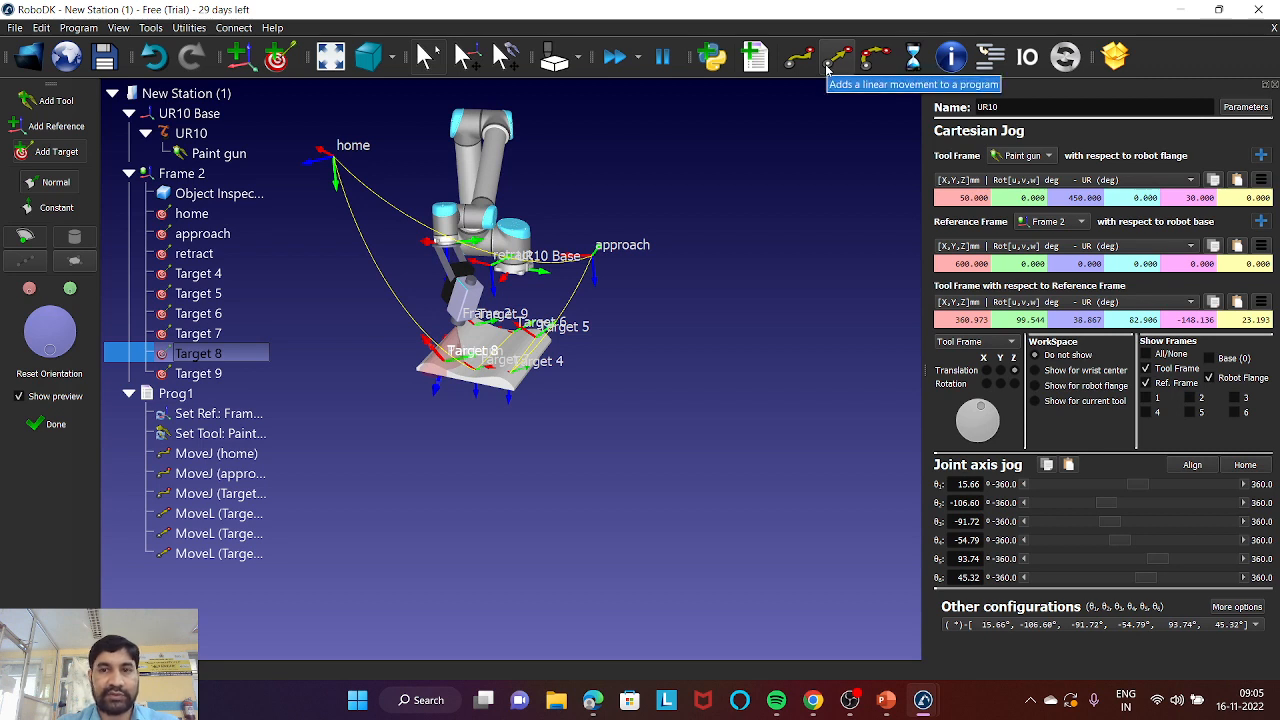
{"action": "left_click", "coordinate": [826, 68]}
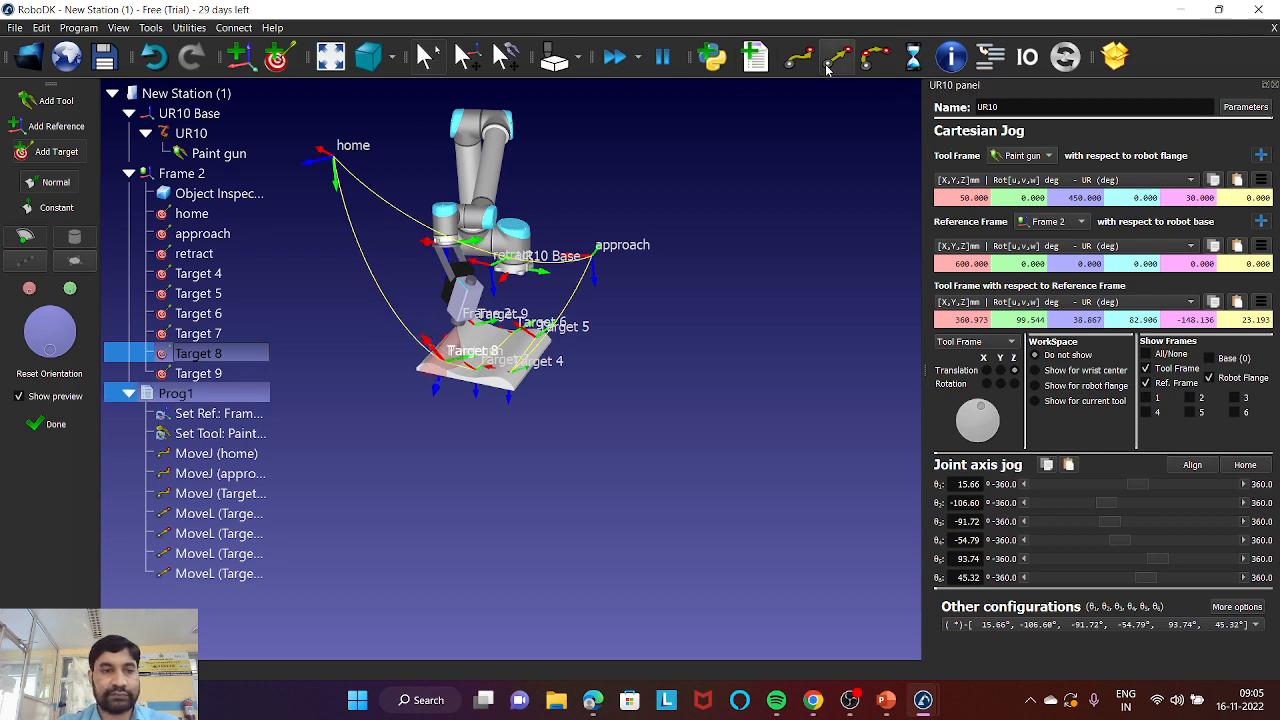
{"action": "left_click", "coordinate": [199, 373]}
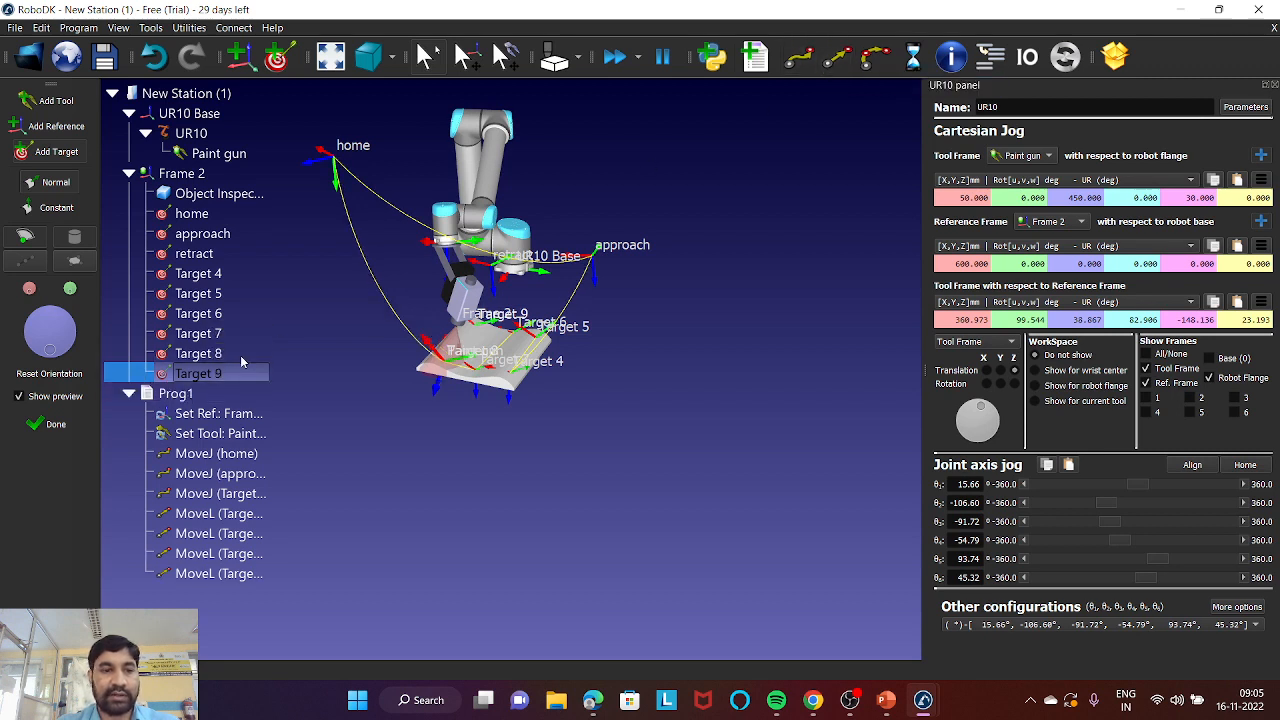
{"action": "left_click", "coordinate": [828, 66]}
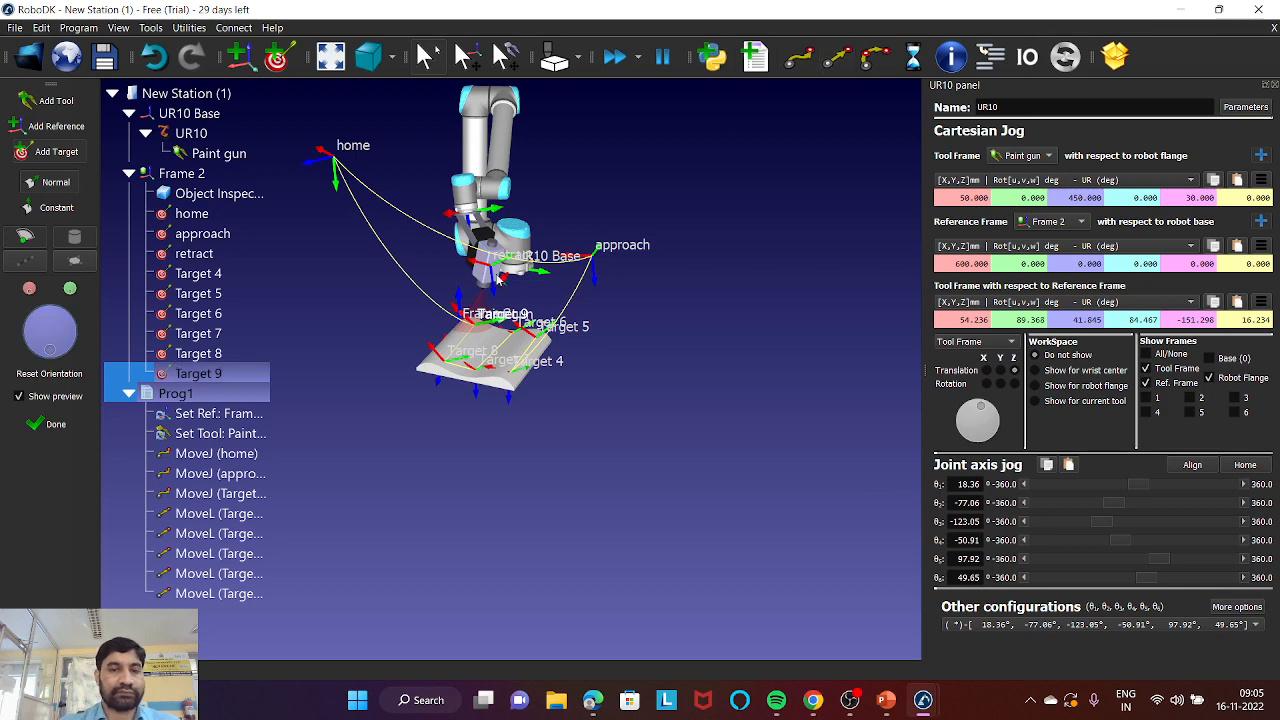
{"action": "scroll", "coordinate": [529, 355], "scroll_direction": "up", "scroll_amount": 5}
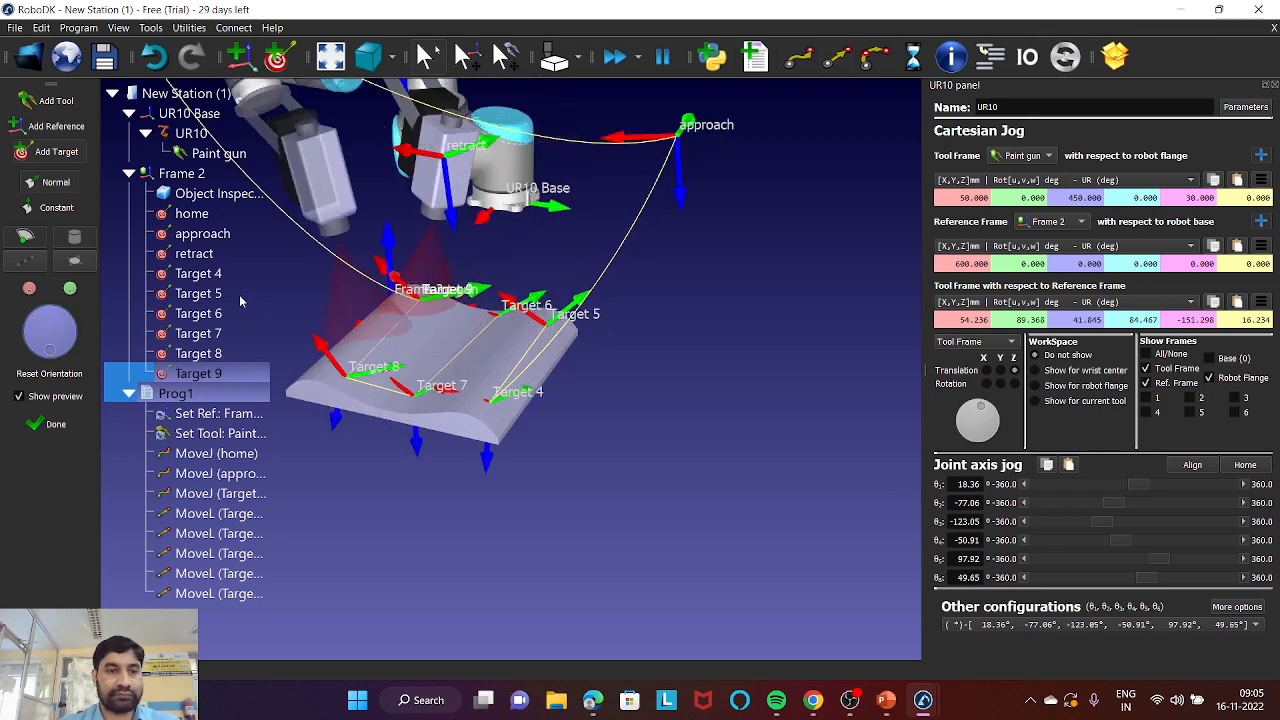
{"action": "scroll", "coordinate": [400, 303], "scroll_direction": "down", "scroll_amount": 3}
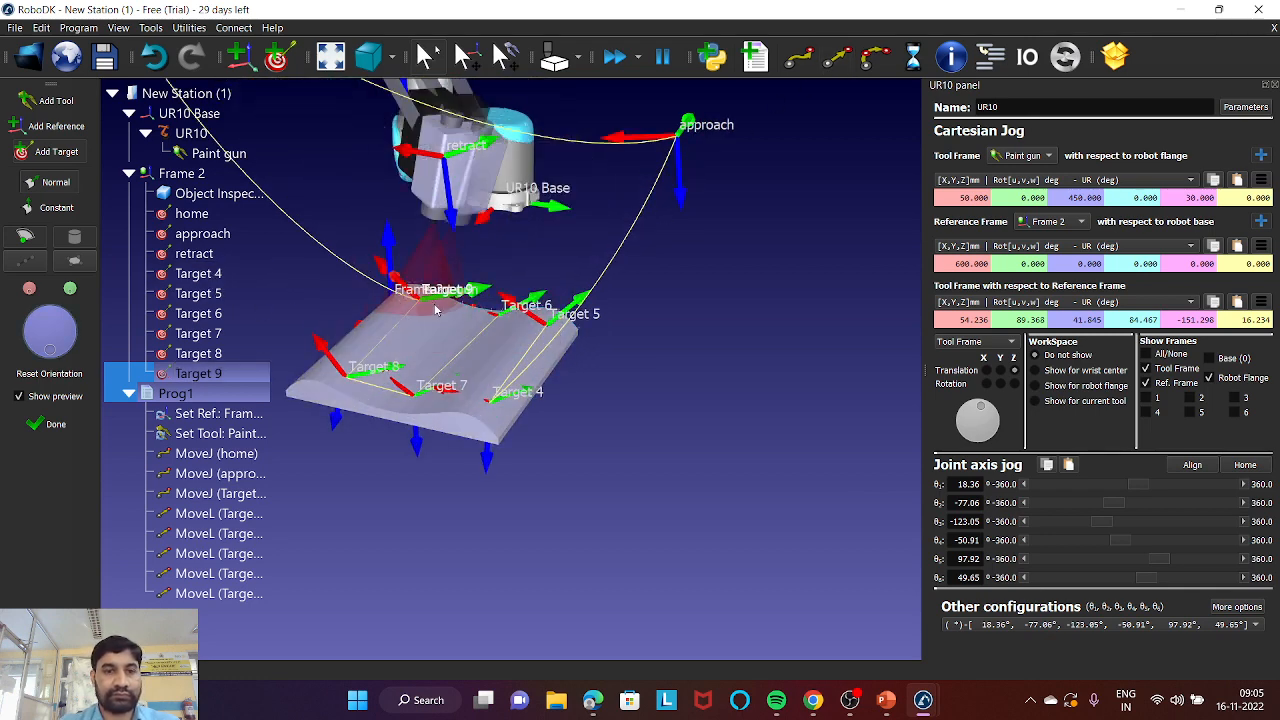
Create a second robot program starting with a joint move to Target 9 and rename it "retract move"
{"action": "scroll", "coordinate": [435, 311], "scroll_direction": "down", "scroll_amount": 3}
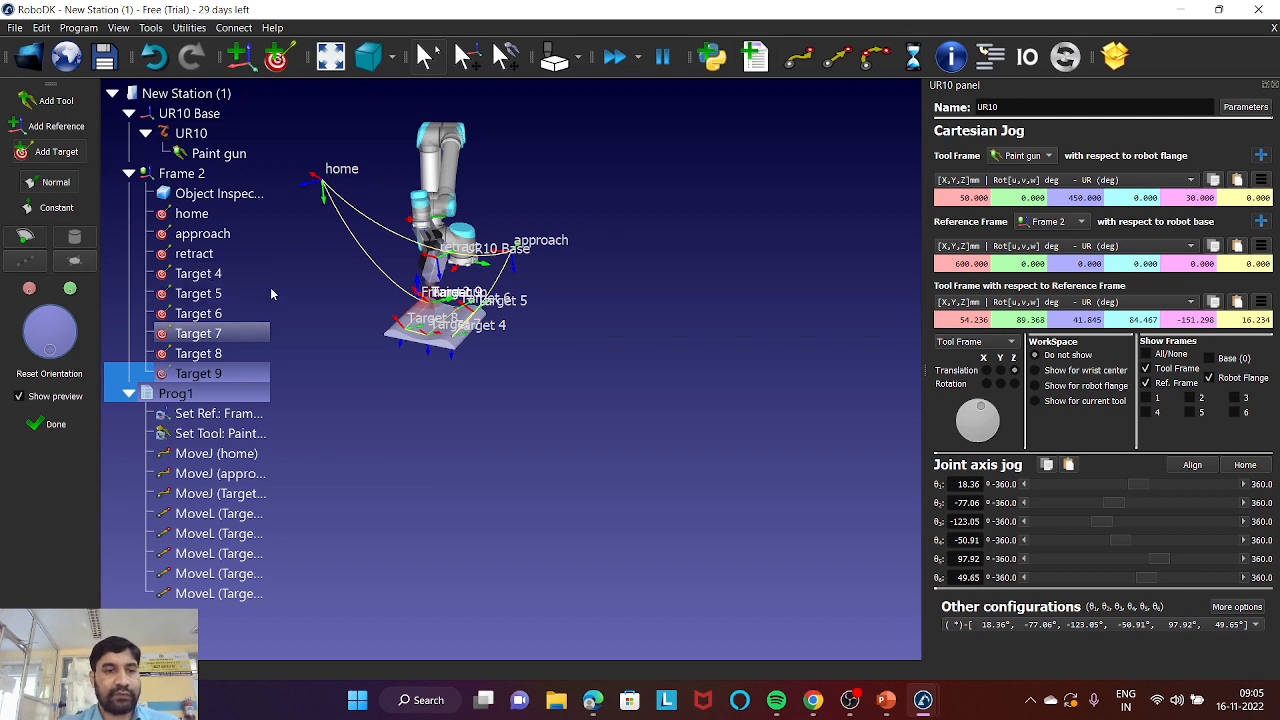
{"action": "left_click", "coordinate": [755, 57]}
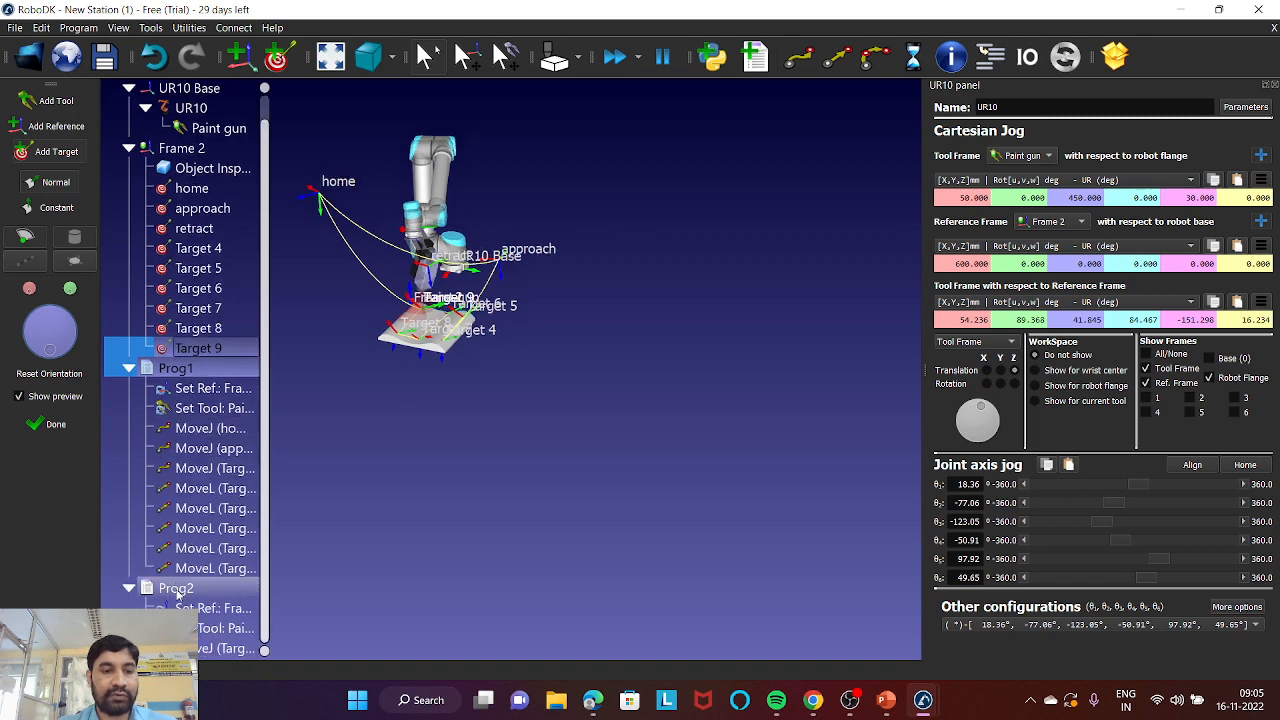
{"action": "right_click", "coordinate": [177, 593]}
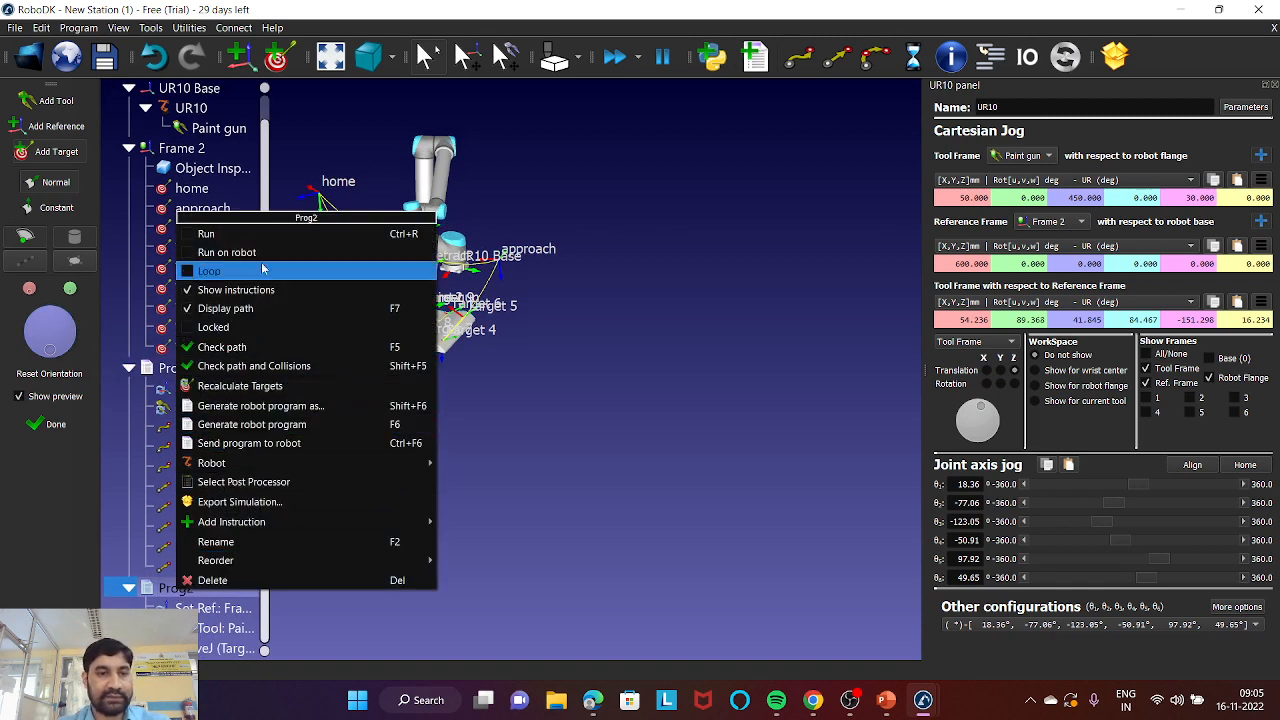
{"action": "left_click", "coordinate": [263, 547]}
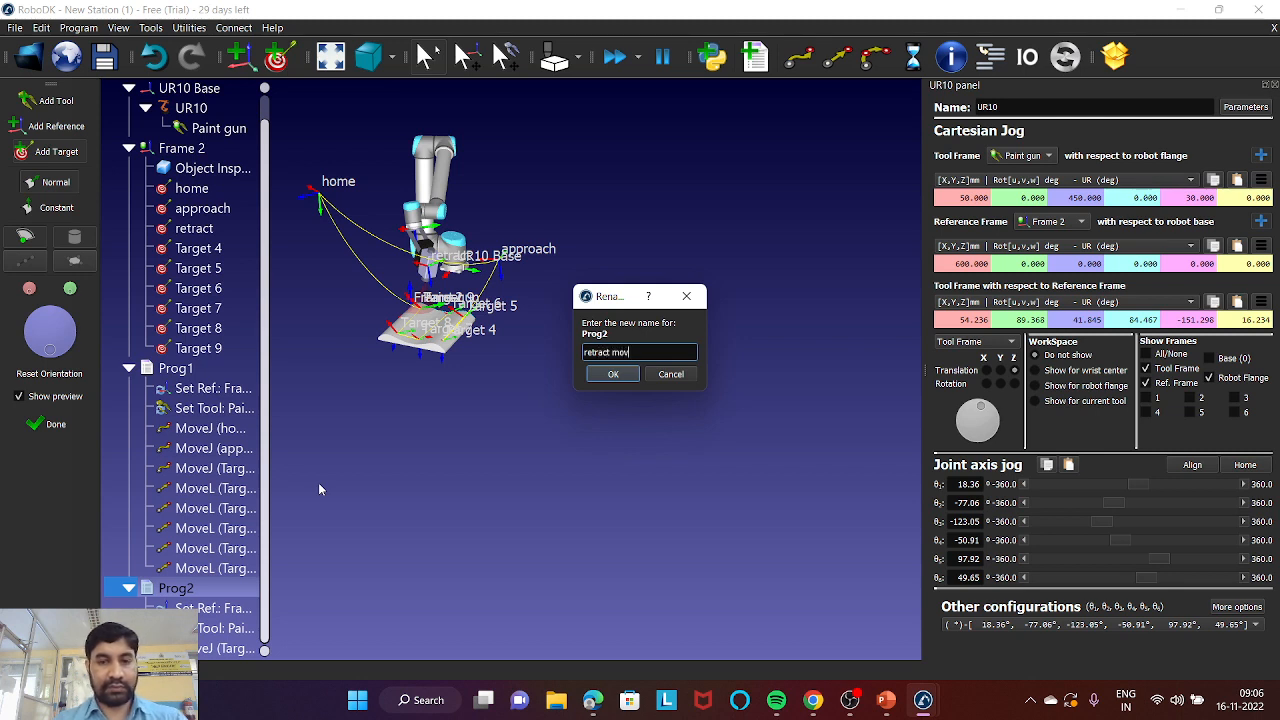
{"action": "left_click", "coordinate": [606, 374]}
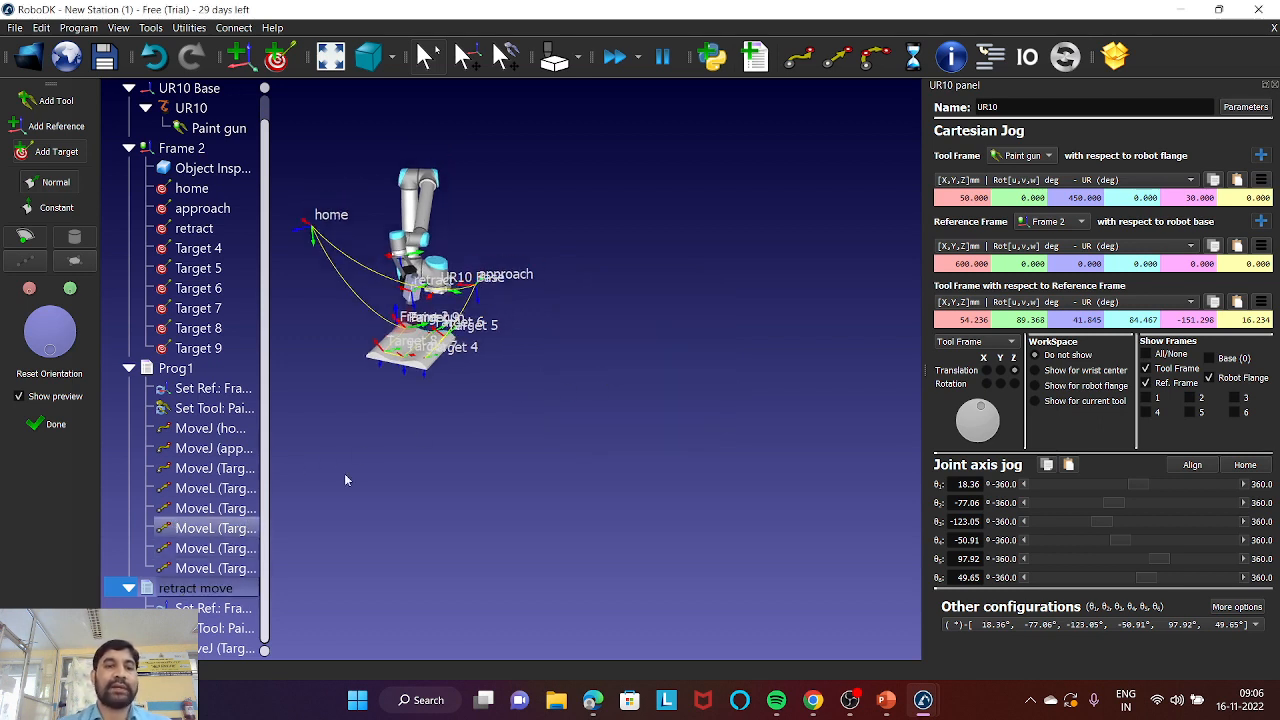
Add joint moves to the retract target and the home target to the retract move program, in that order
{"action": "scroll", "coordinate": [427, 328], "scroll_direction": "up", "scroll_amount": 5}
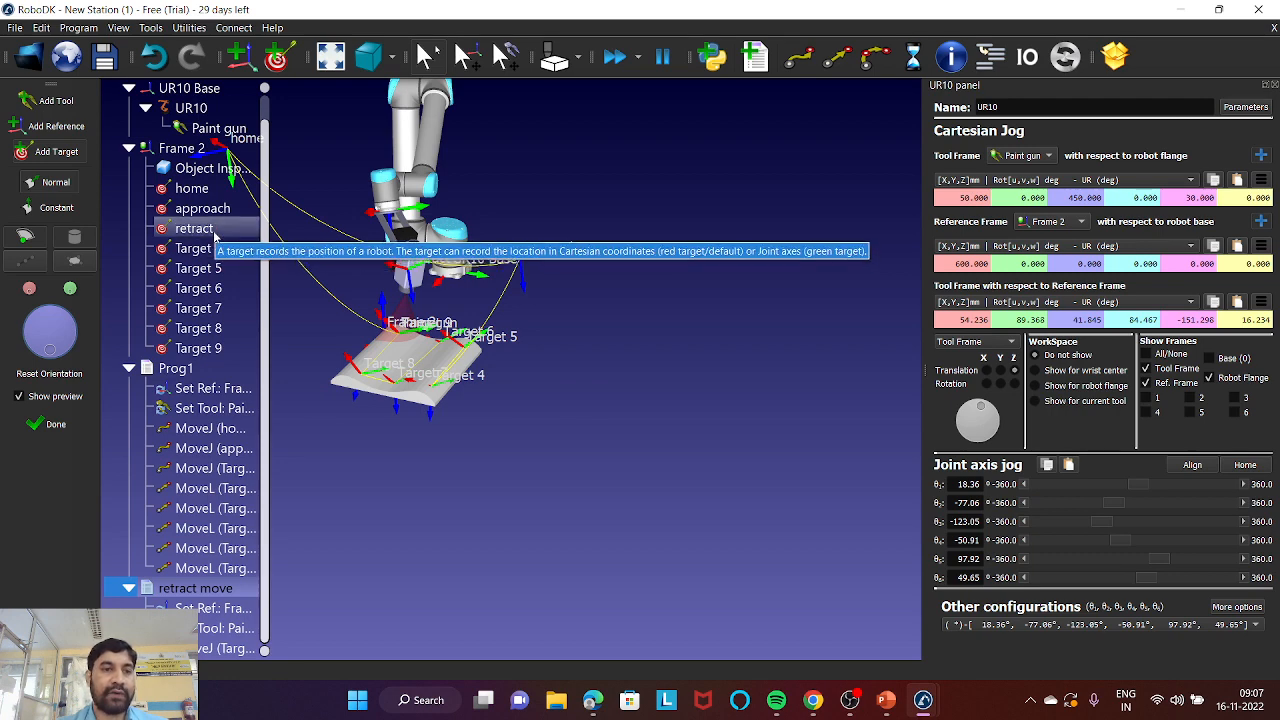
{"action": "double_click", "coordinate": [214, 236]}
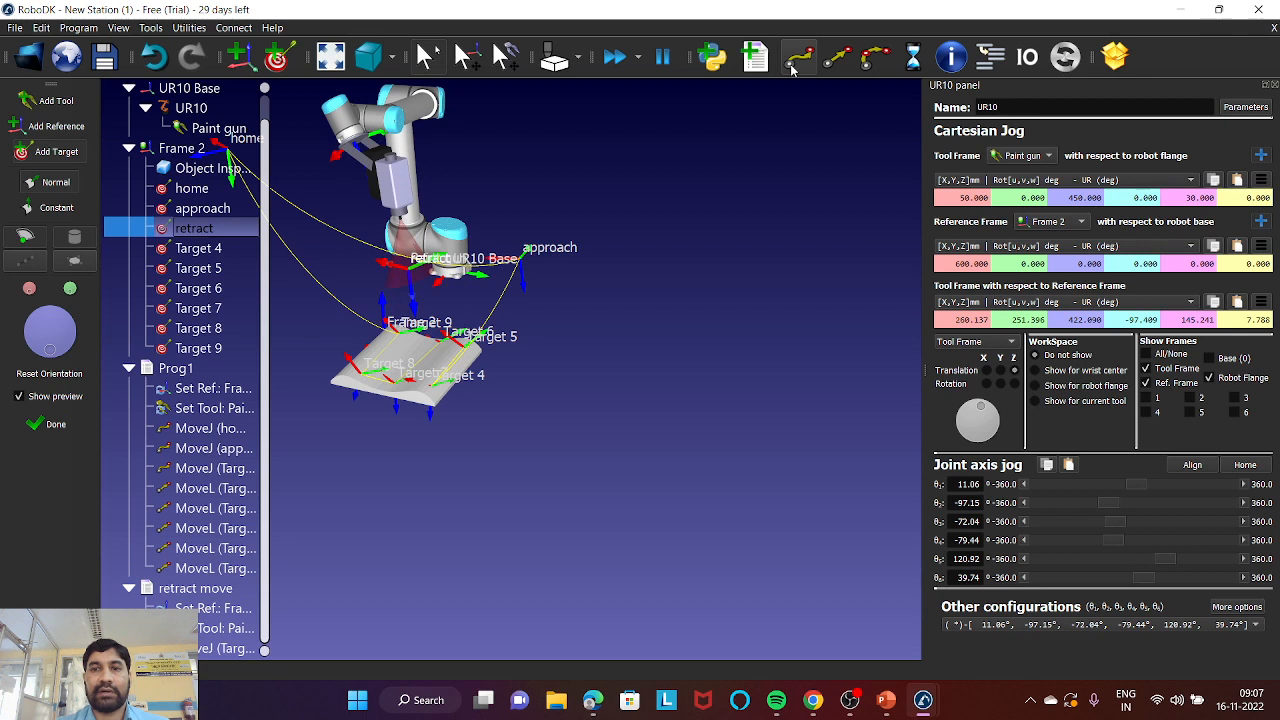
{"action": "left_click", "coordinate": [790, 67]}
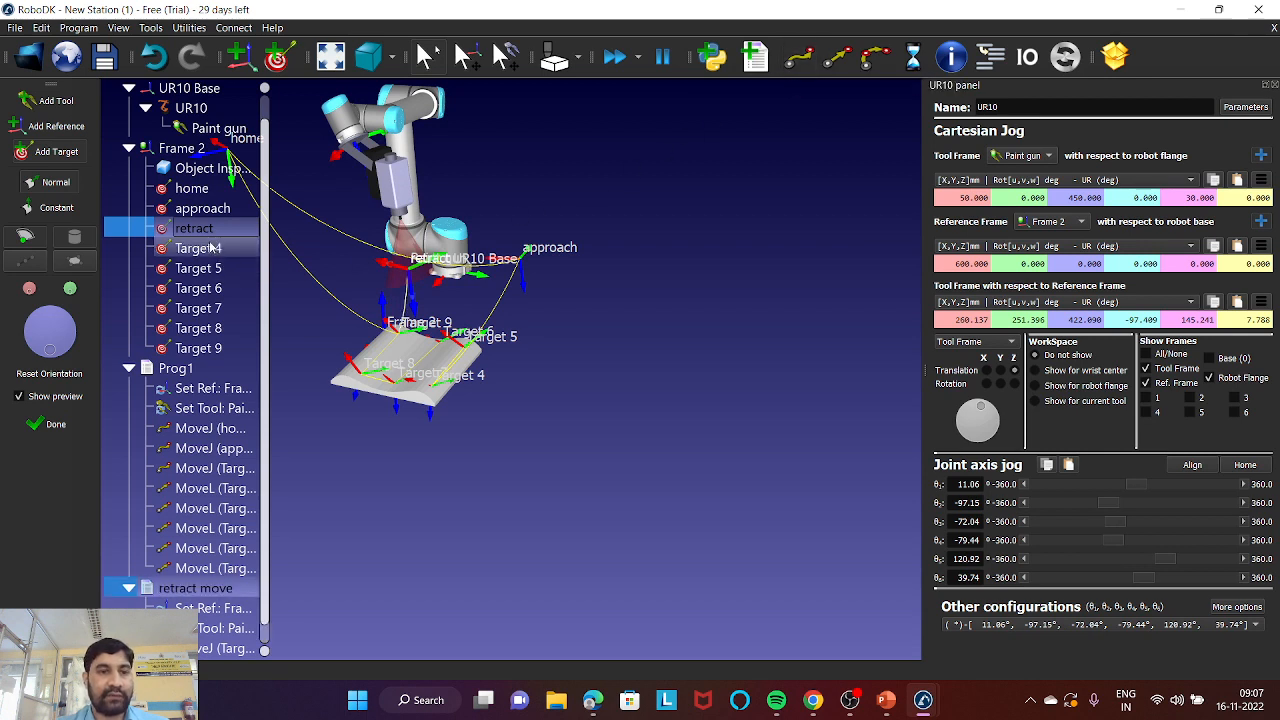
{"action": "double_click", "coordinate": [192, 189]}
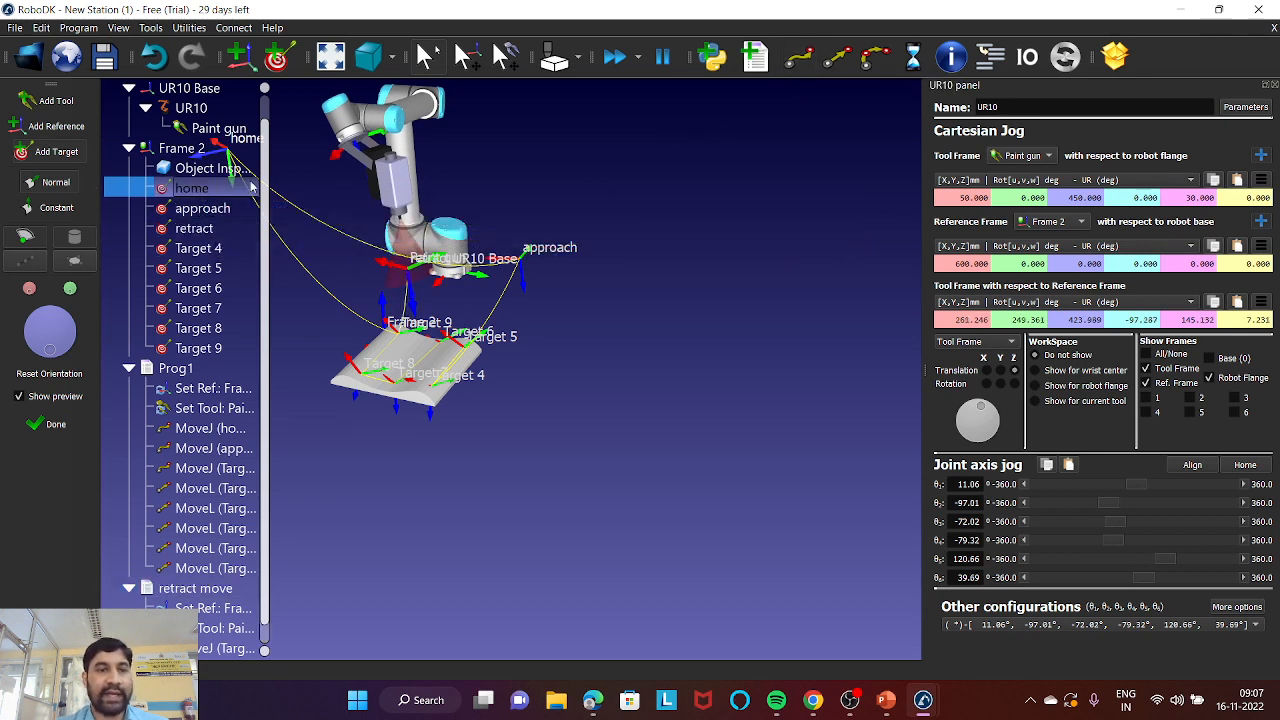
{"action": "left_click", "coordinate": [800, 63]}
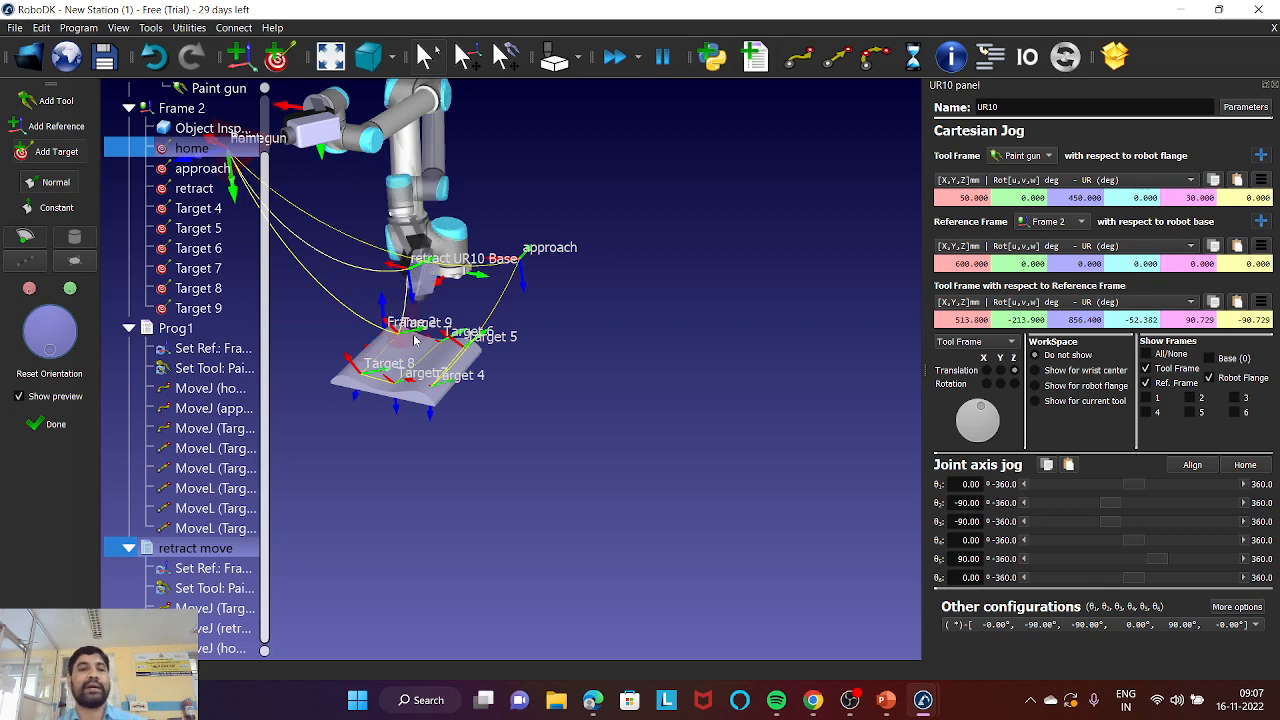
Simulate Prog1 and the retract move program, inspecting the paint gun's motion over the curved surface
{"action": "double_click", "coordinate": [176, 329]}
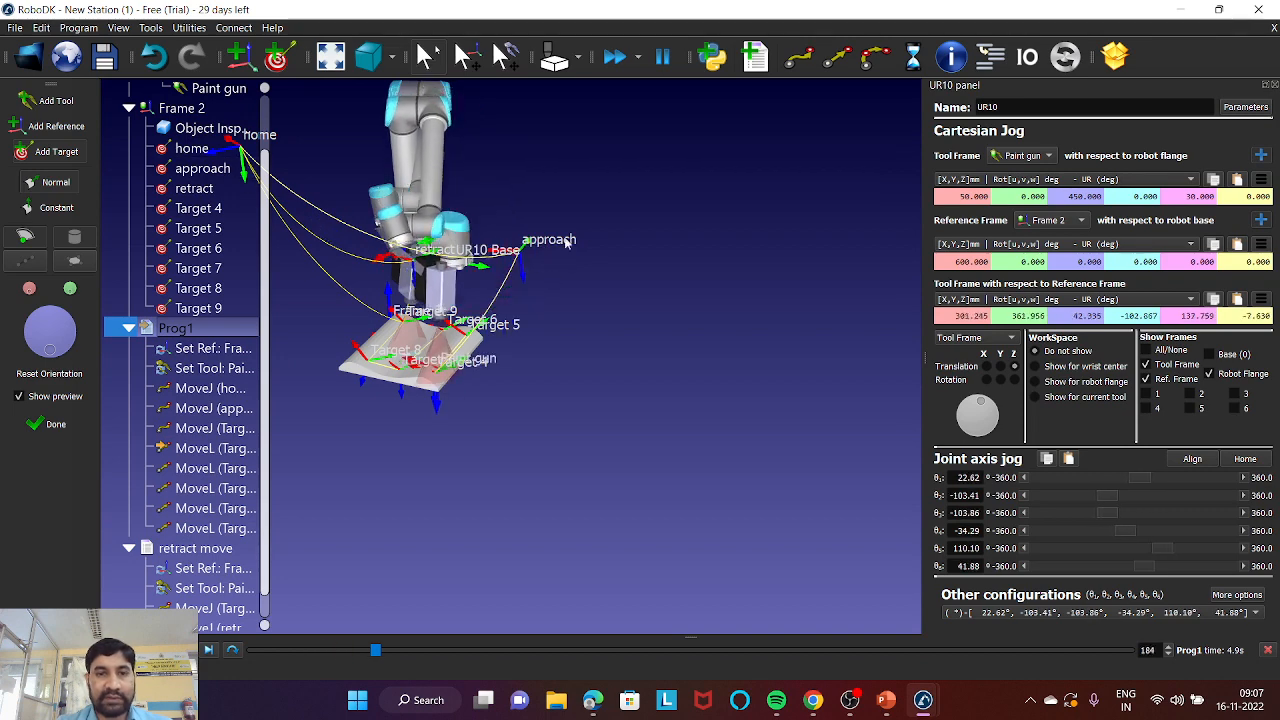
{"action": "scroll", "coordinate": [445, 350], "scroll_direction": "up", "scroll_amount": 10}
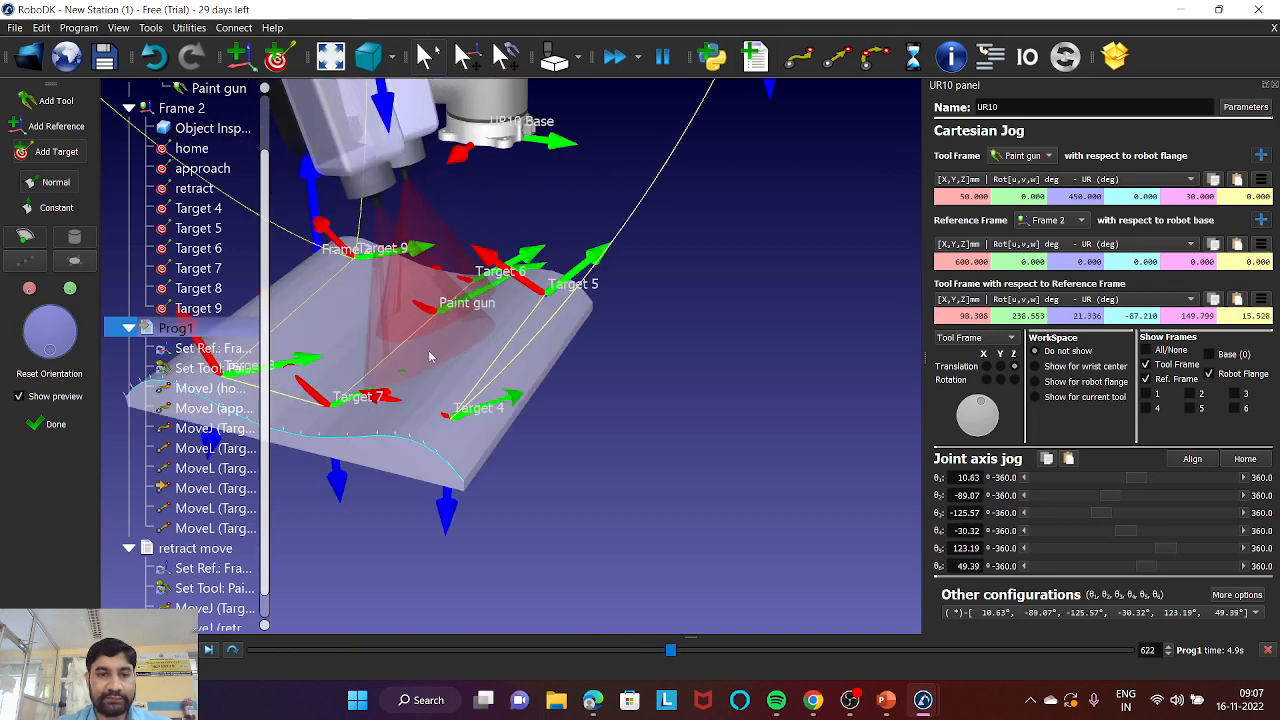
{"action": "scroll", "coordinate": [440, 357], "scroll_direction": "down", "scroll_amount": 5}
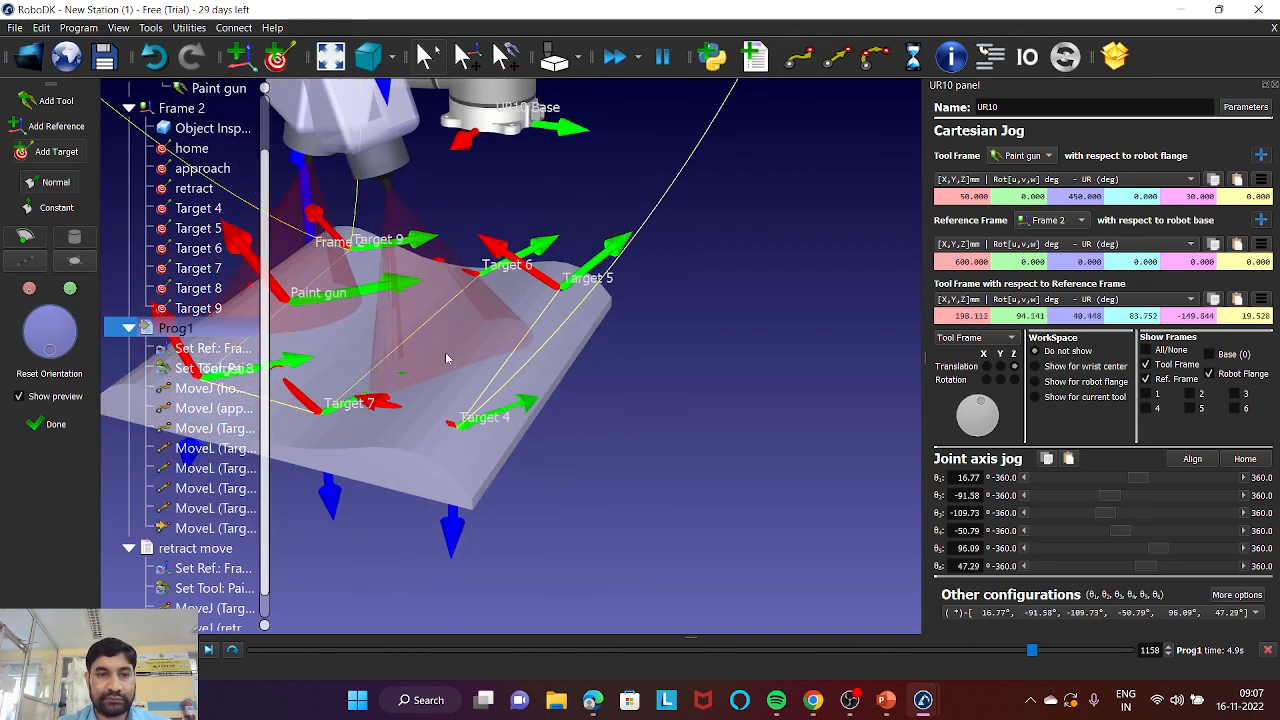
{"action": "double_click", "coordinate": [190, 549]}
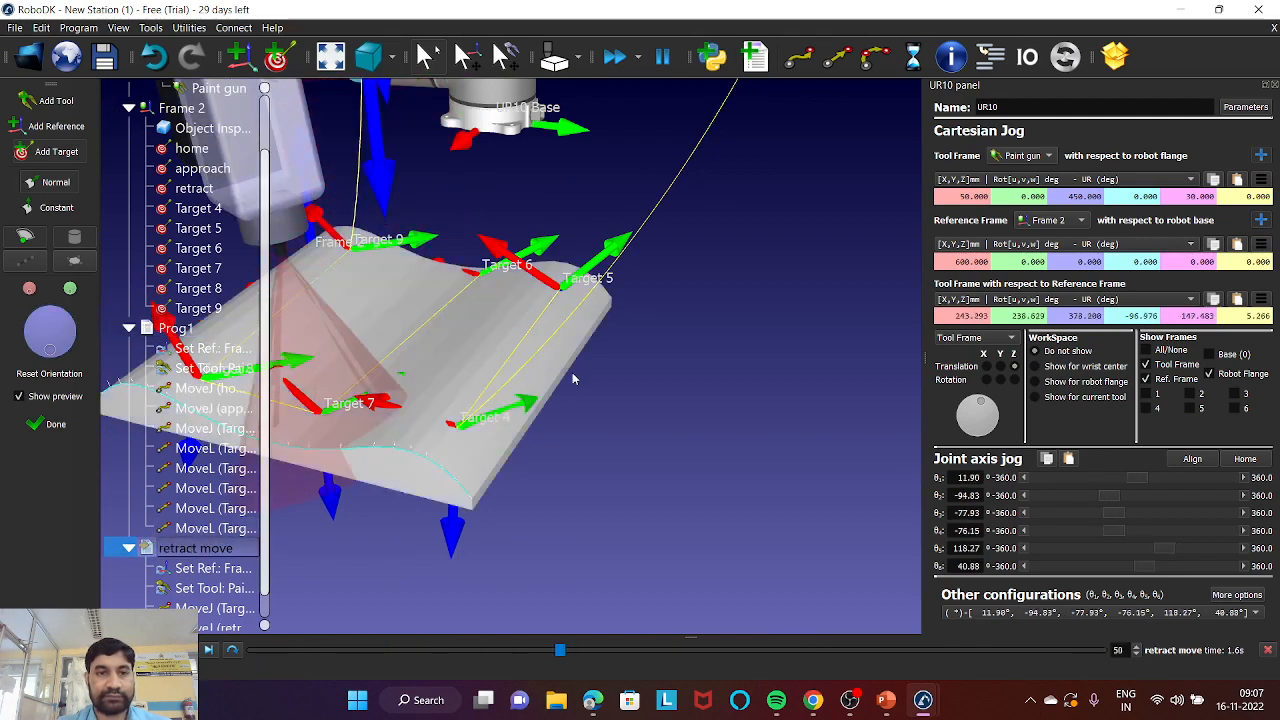
{"action": "scroll", "coordinate": [573, 378], "scroll_direction": "down", "scroll_amount": 5}
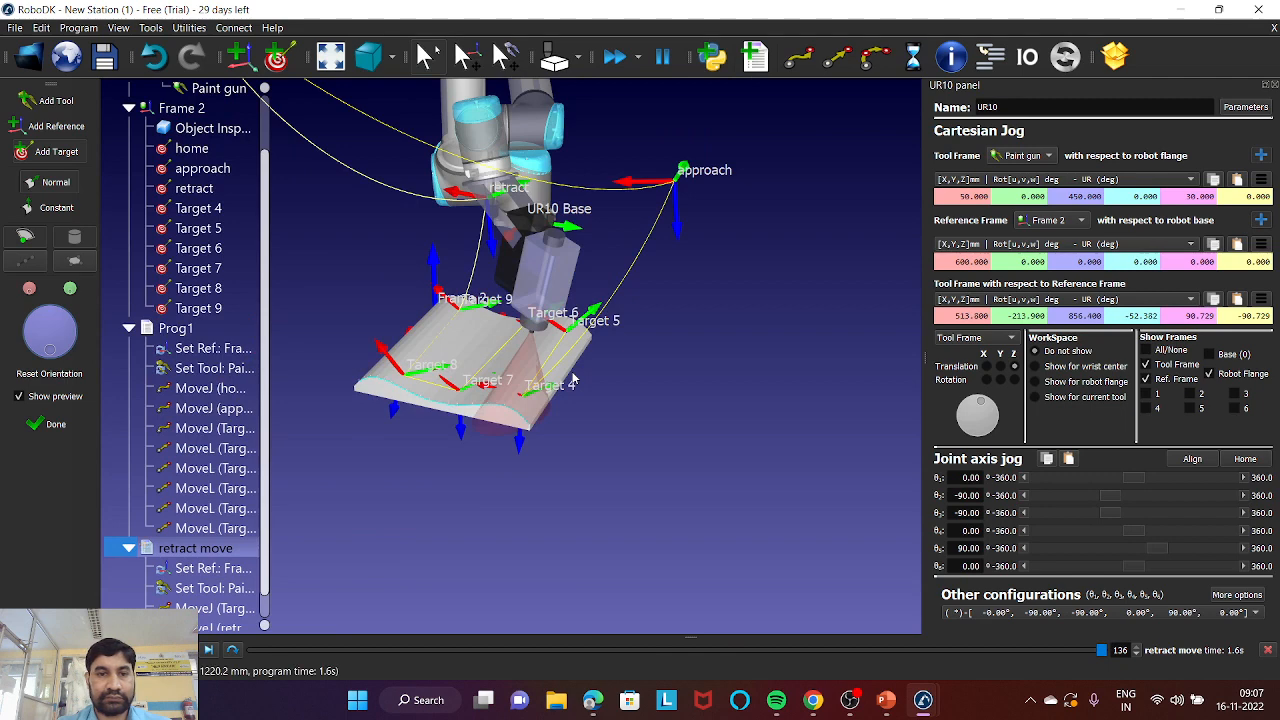
Enable looping for both Prog1 and the retract move program, and run Prog1 as a repeating simulation
{"action": "right_click", "coordinate": [193, 334]}
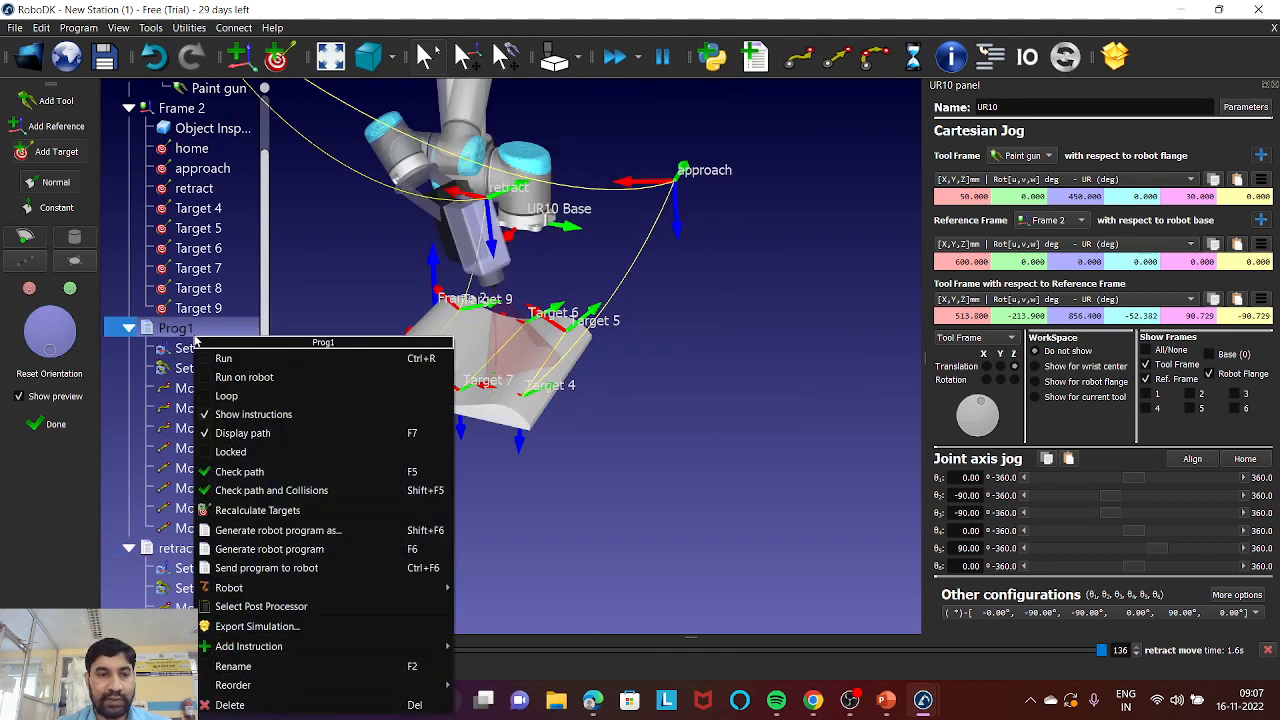
{"action": "left_click", "coordinate": [288, 396]}
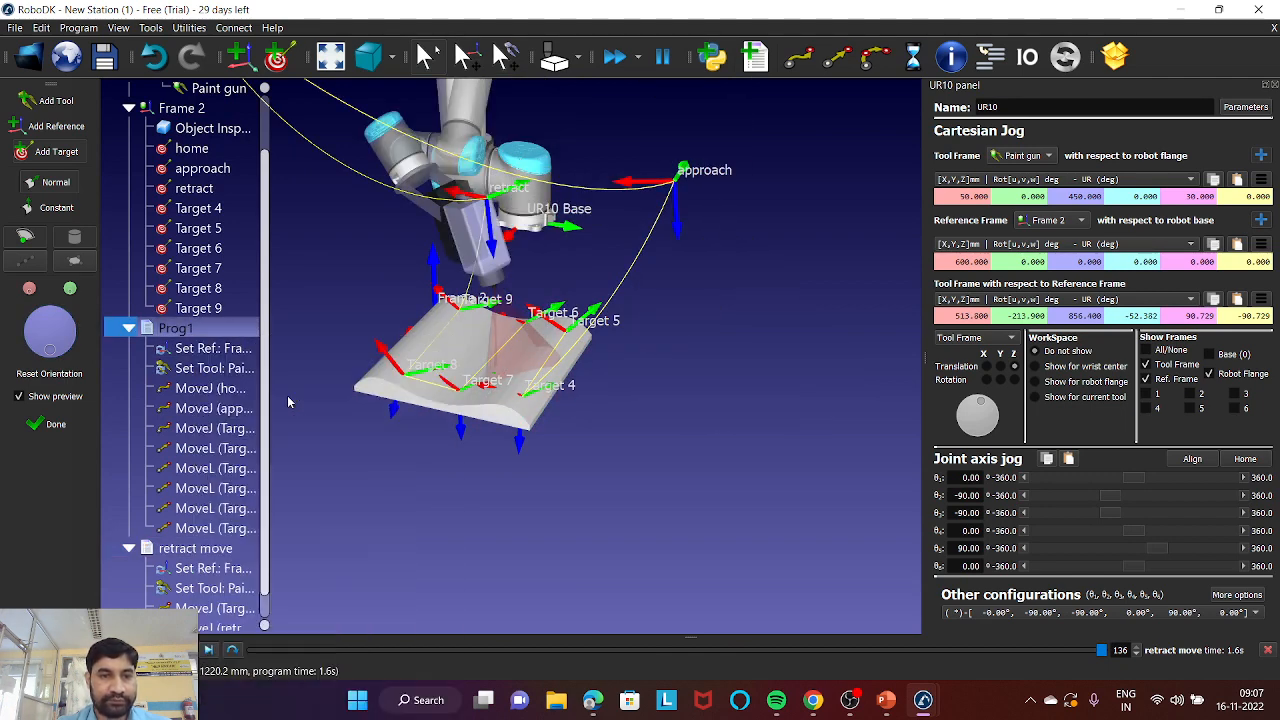
{"action": "right_click", "coordinate": [195, 548]}
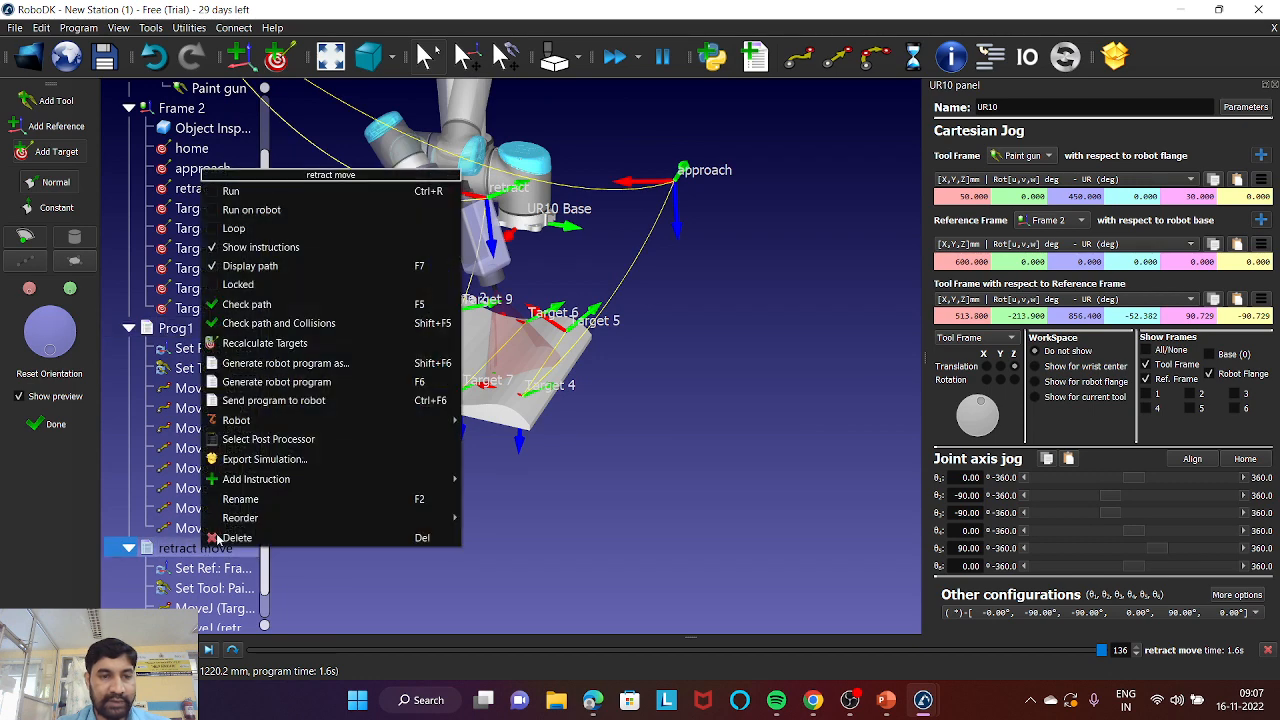
{"action": "left_click", "coordinate": [240, 228]}
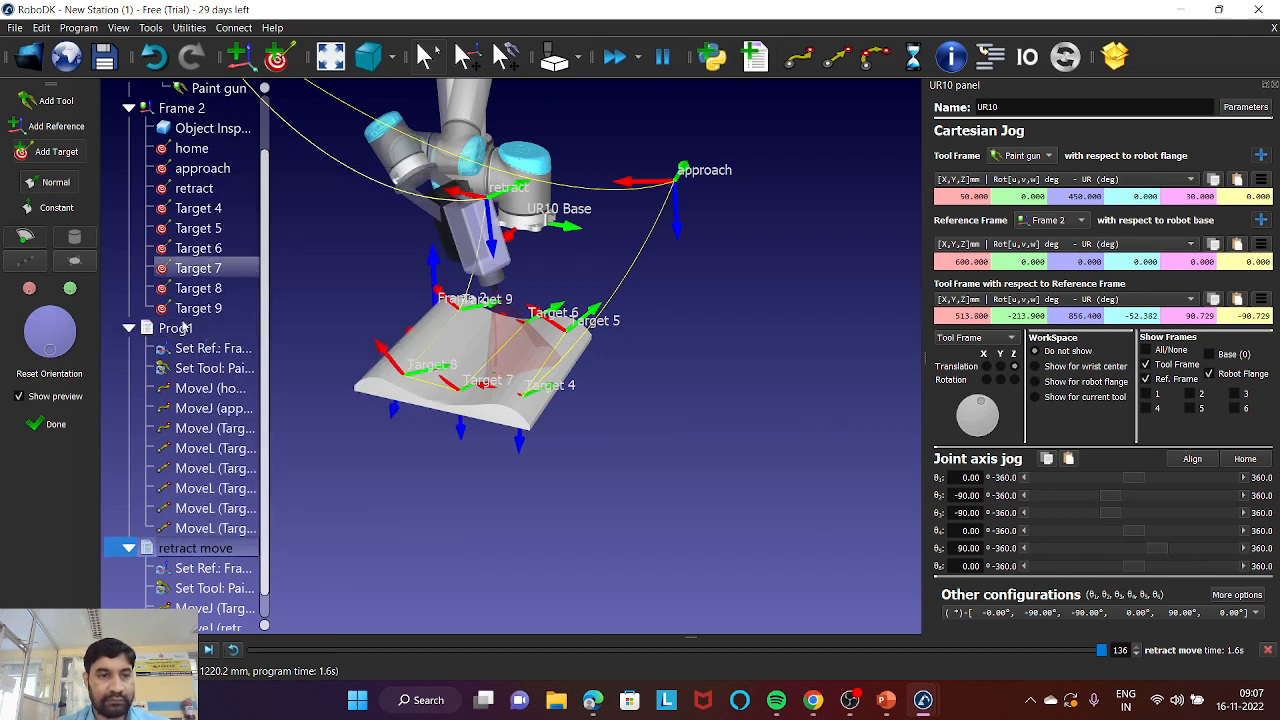
{"action": "left_click", "coordinate": [183, 329]}
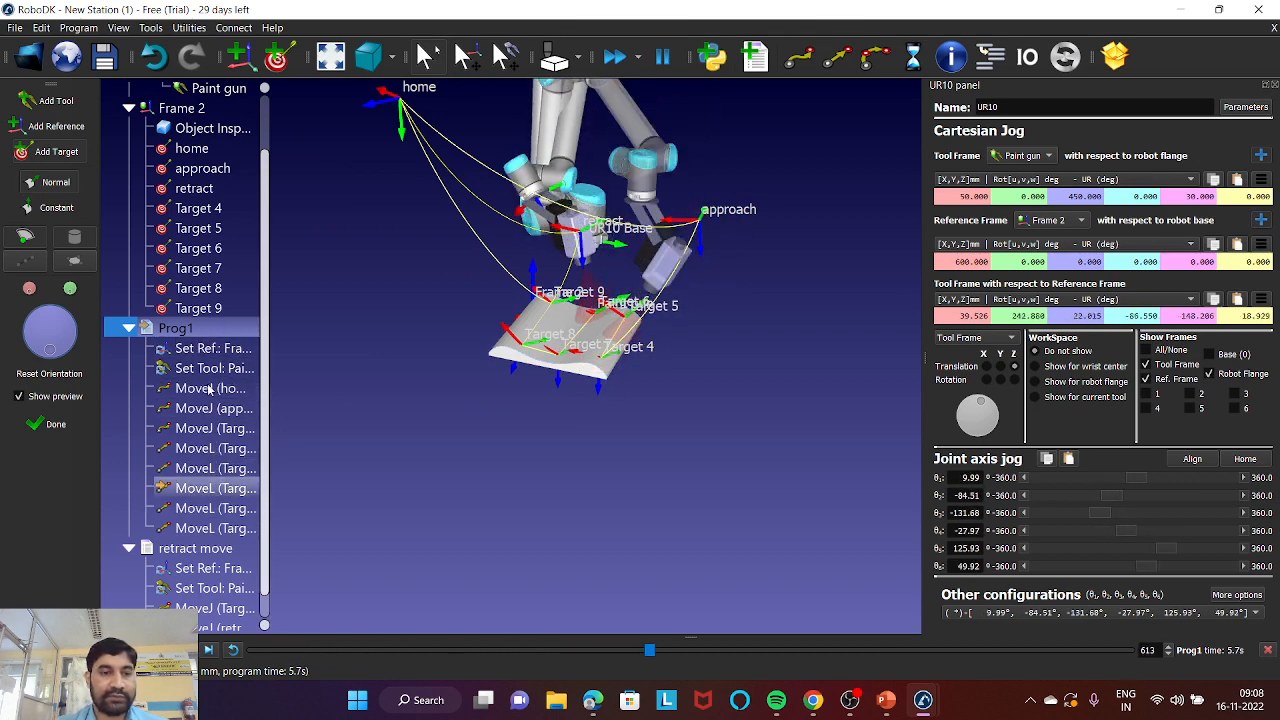
Switch looping off for both Prog1 and the retract move program
{"action": "right_click", "coordinate": [170, 330]}
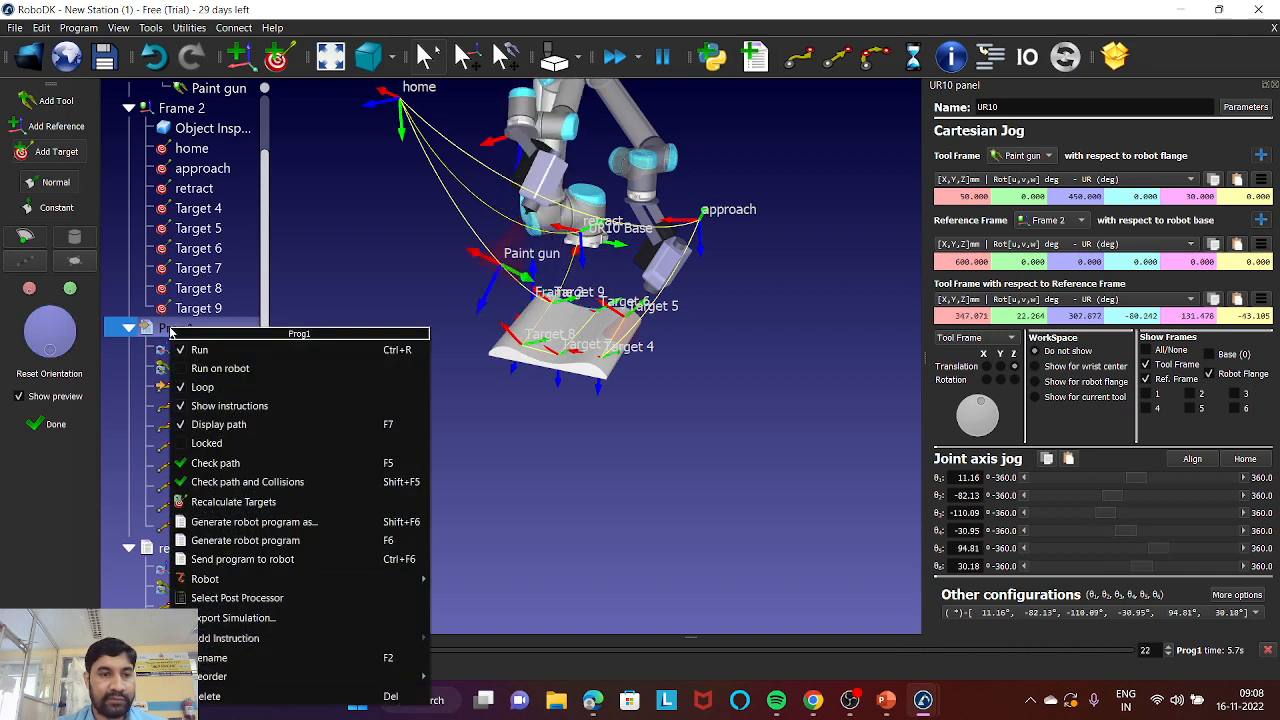
{"action": "left_click", "coordinate": [202, 390]}
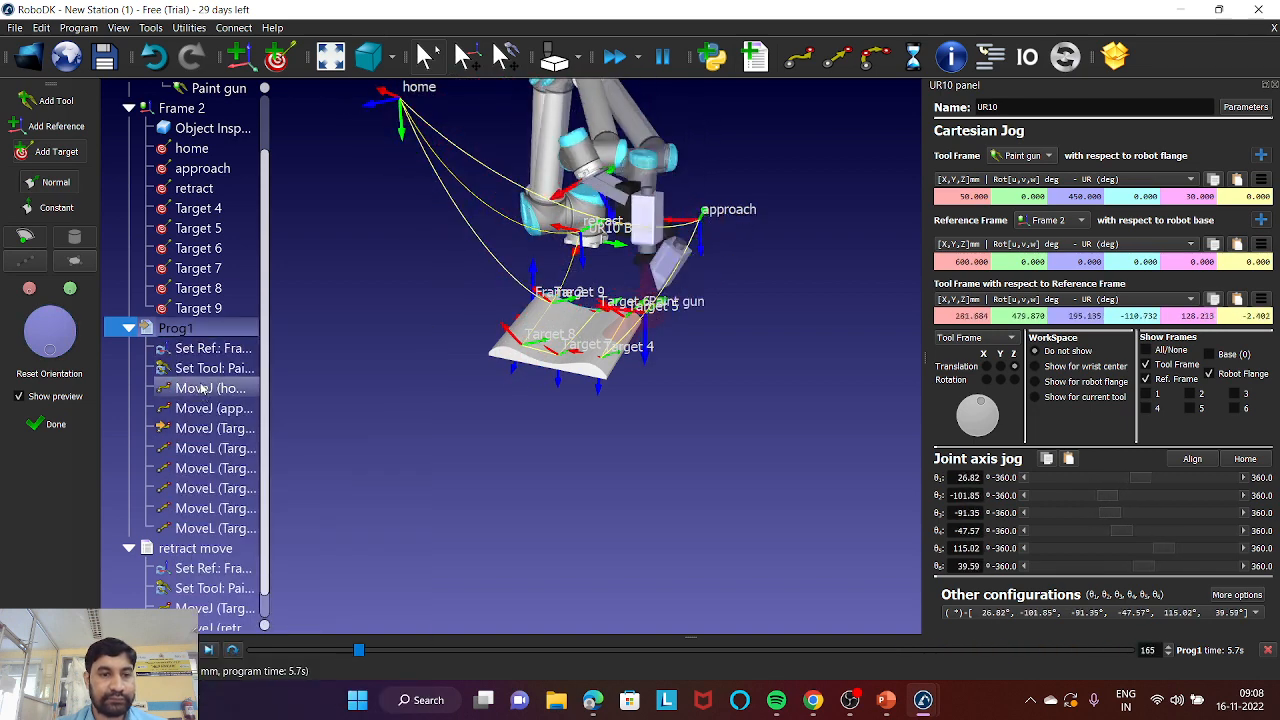
{"action": "right_click", "coordinate": [195, 548]}
{"action": "left_click", "coordinate": [234, 233]}
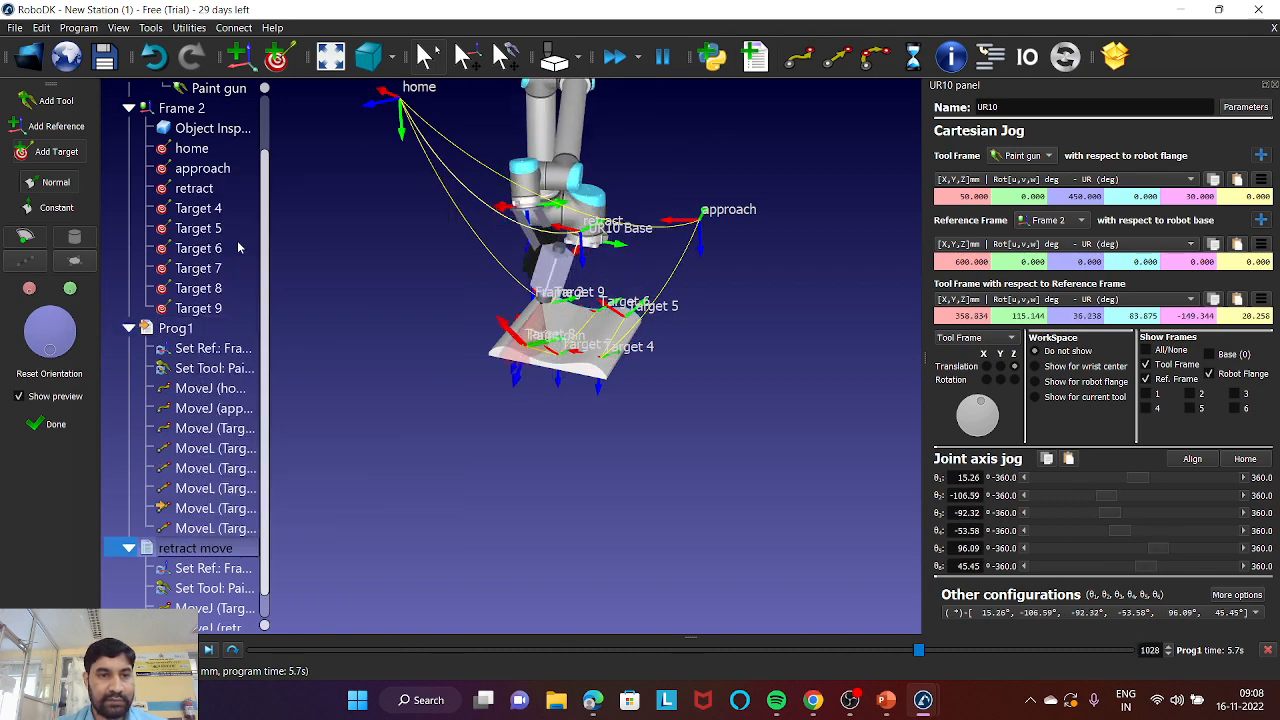
Run Prog1 once, followed by the retract move program, and inspect the robot's return to home
{"action": "left_click", "coordinate": [180, 333]}
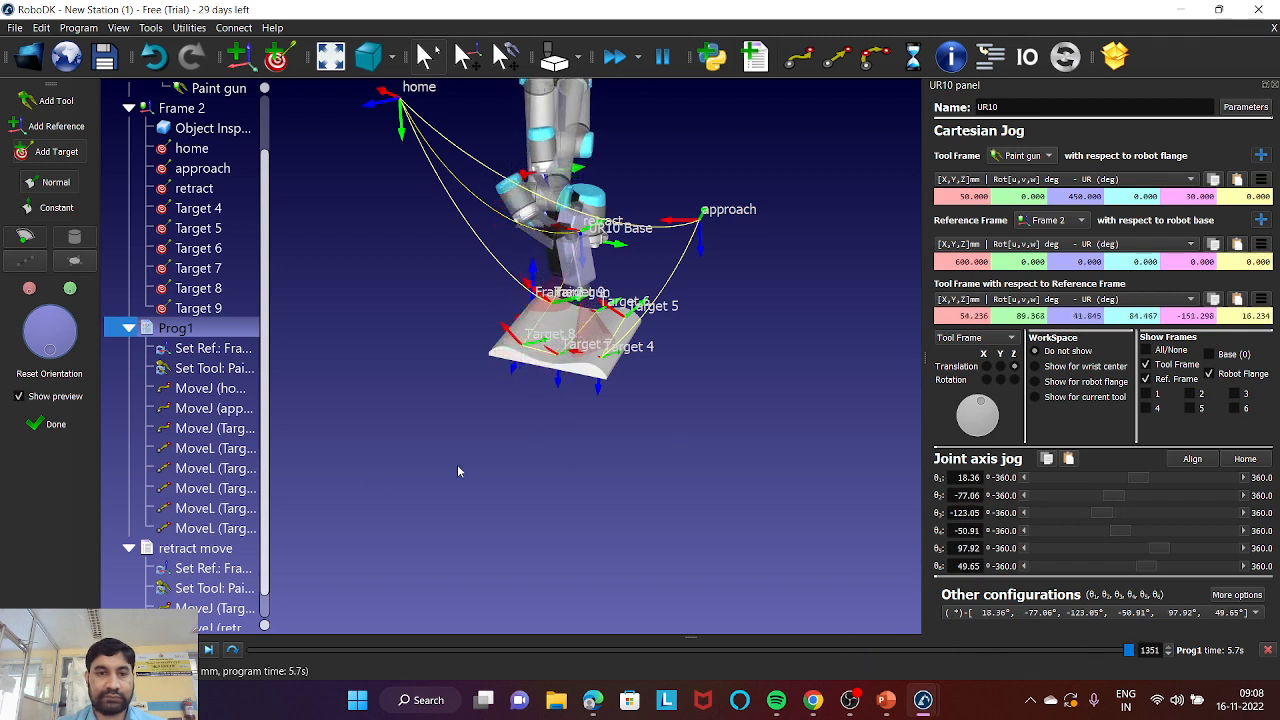
{"action": "double_click", "coordinate": [207, 553]}
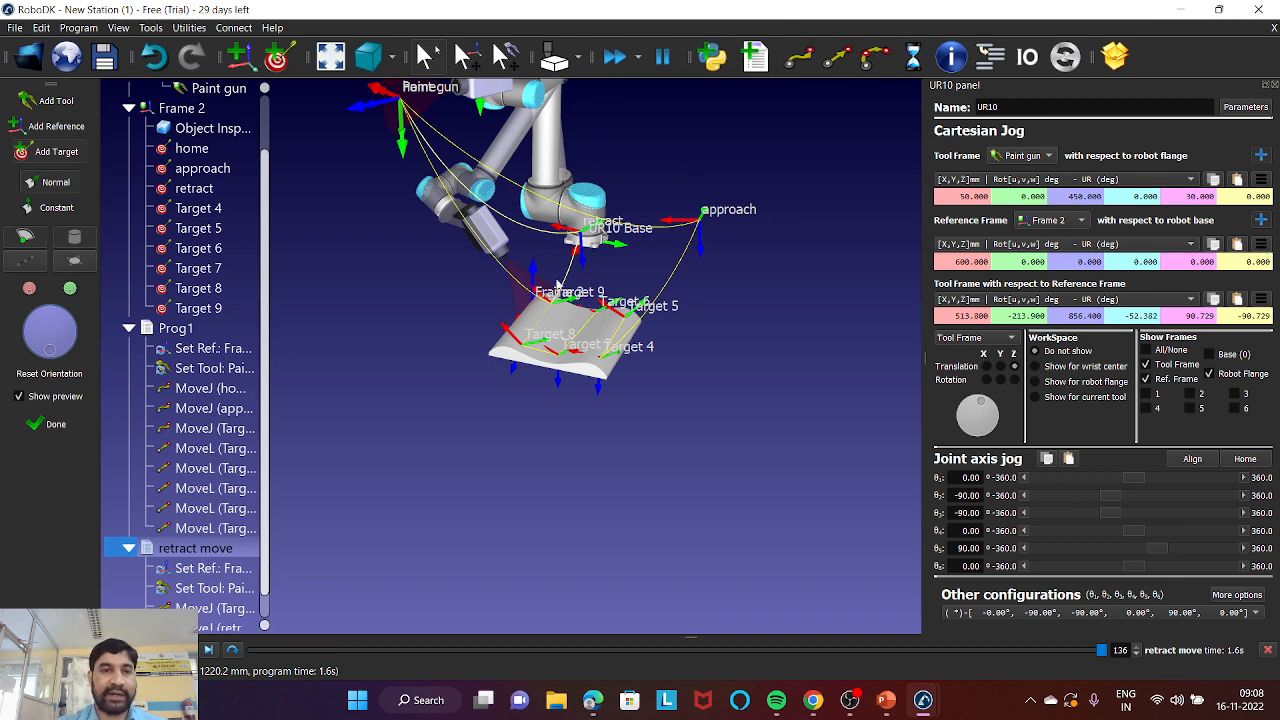
{"action": "left_click_drag", "start_coordinate": [530, 290], "coordinate": [477, 237]}
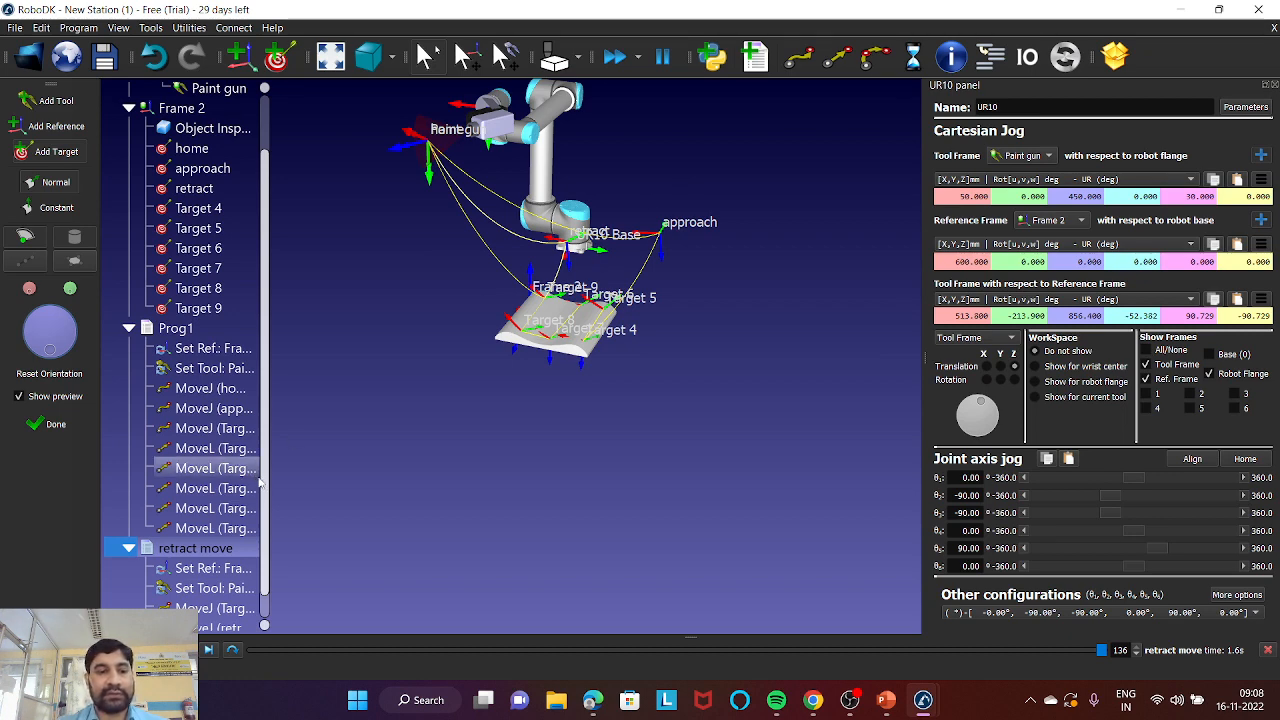
Collapse Prog1 and retract move in the station tree, and make a main program that calls both of them
{"action": "scroll", "coordinate": [262, 505], "scroll_direction": "down", "scroll_amount": 1}
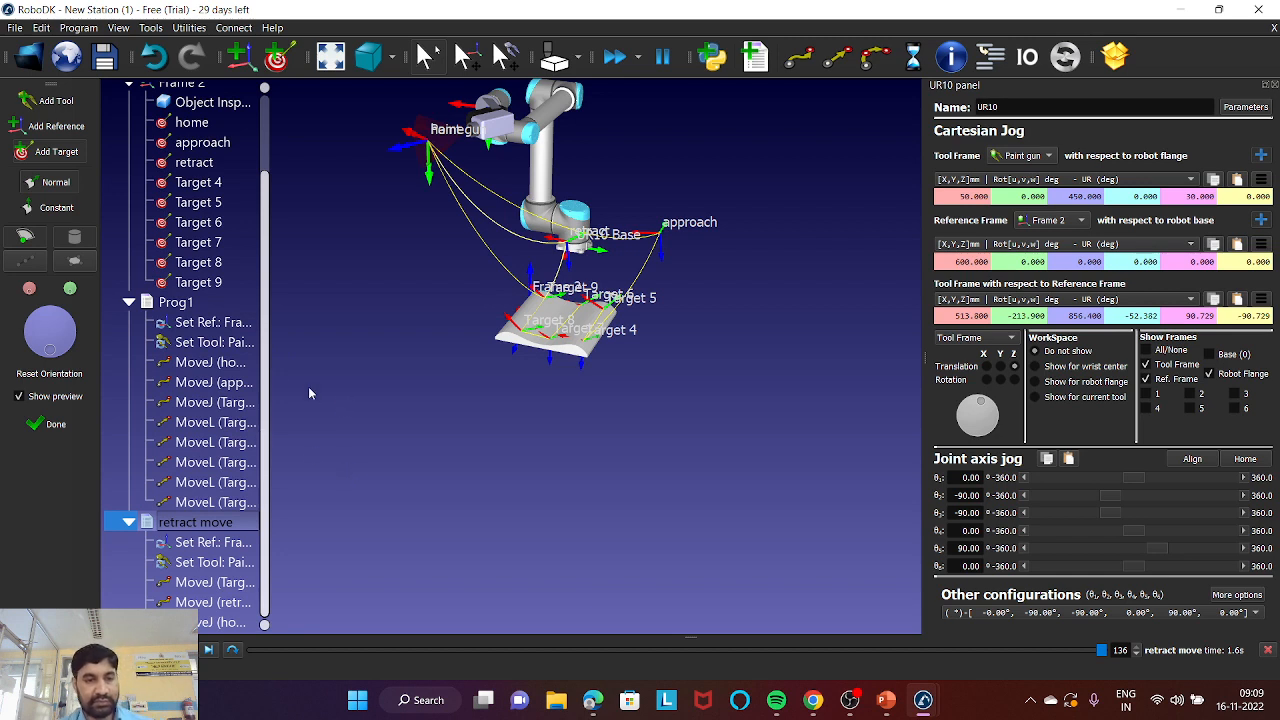
{"action": "scroll", "coordinate": [150, 432], "scroll_direction": "up", "scroll_amount": 2}
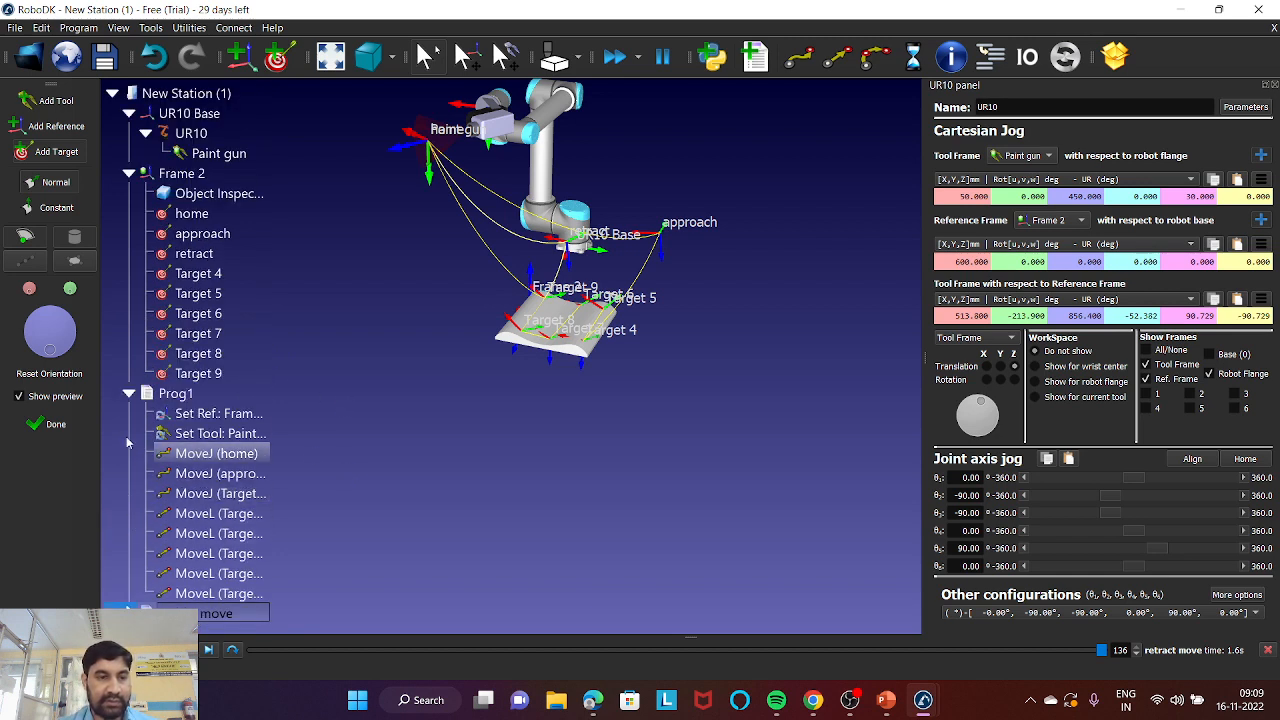
{"action": "left_click", "coordinate": [129, 393]}
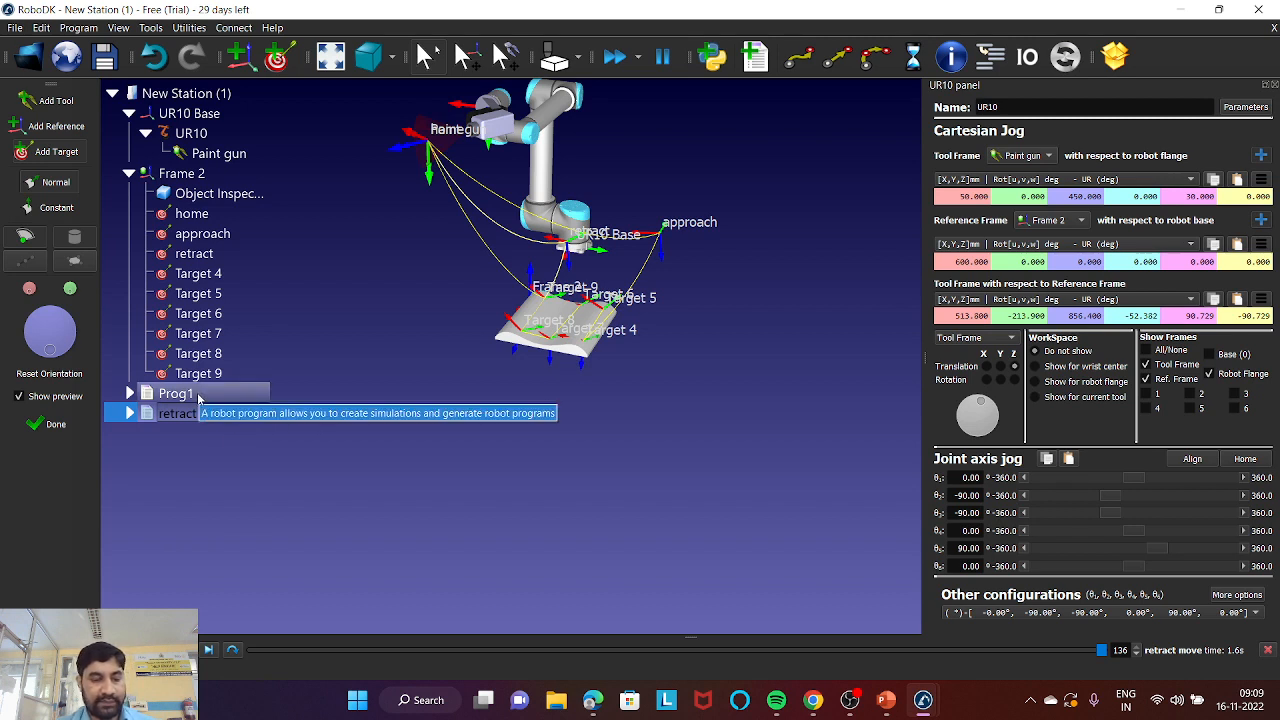
{"action": "left_click", "coordinate": [176, 394], "text": "ctrl"}
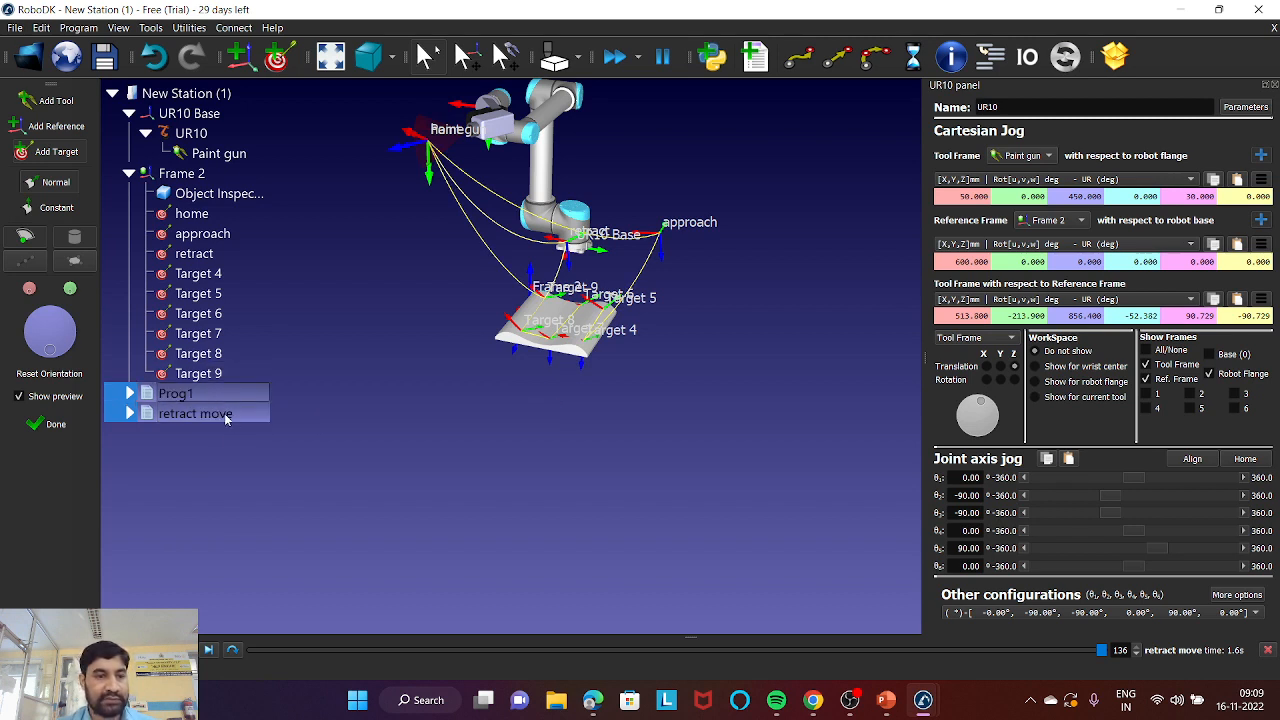
{"action": "right_click", "coordinate": [216, 418]}
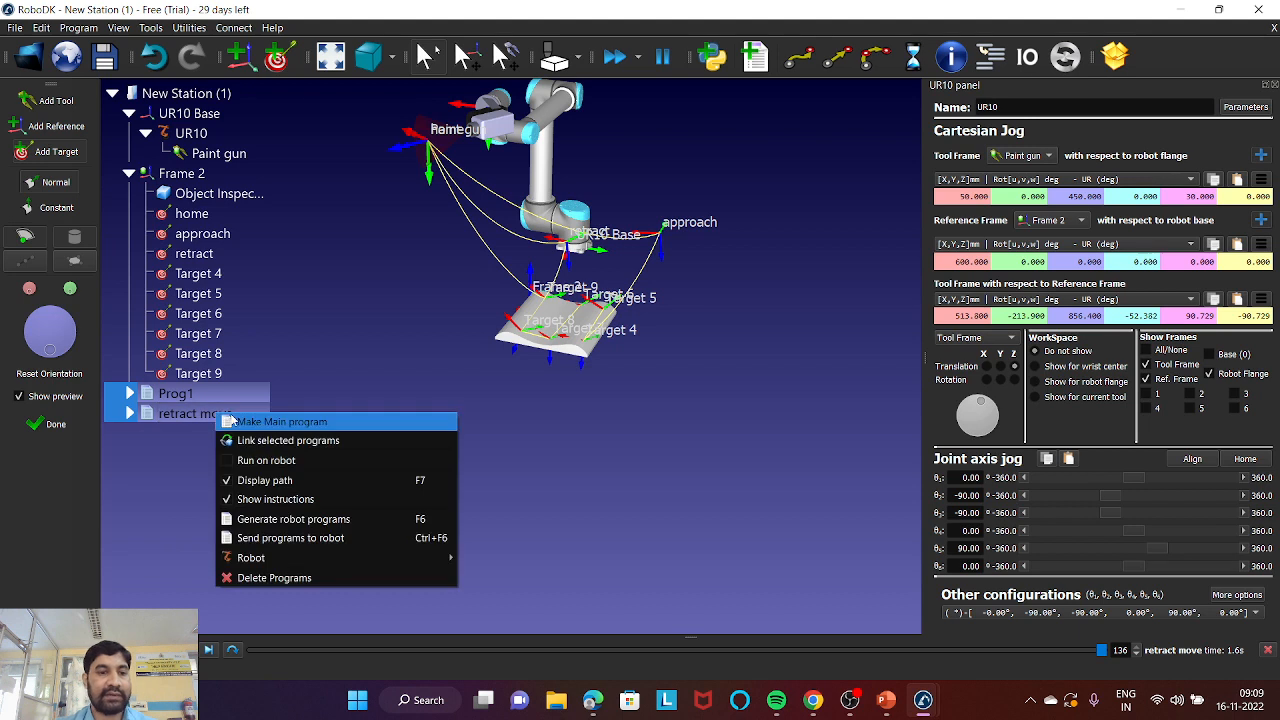
{"action": "left_click", "coordinate": [250, 424]}
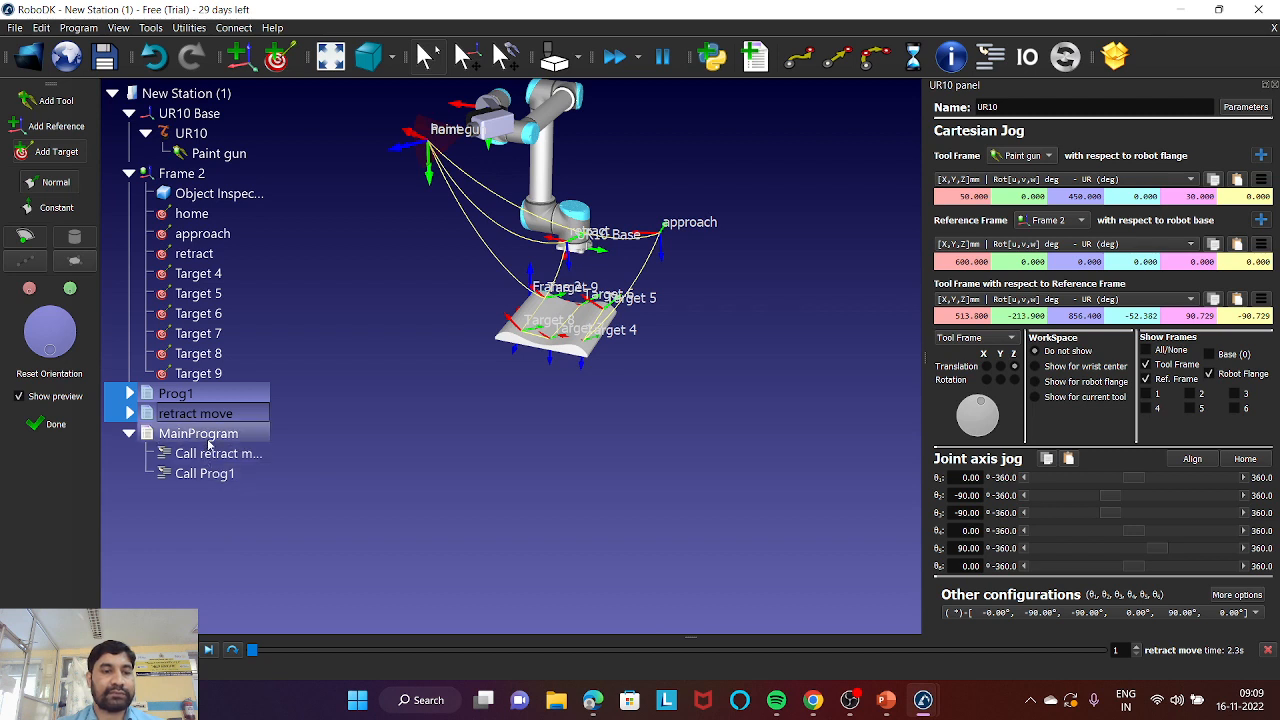
Run MainProgram and inspect the combined painting and retract motion around the workpiece
{"action": "double_click", "coordinate": [208, 436]}
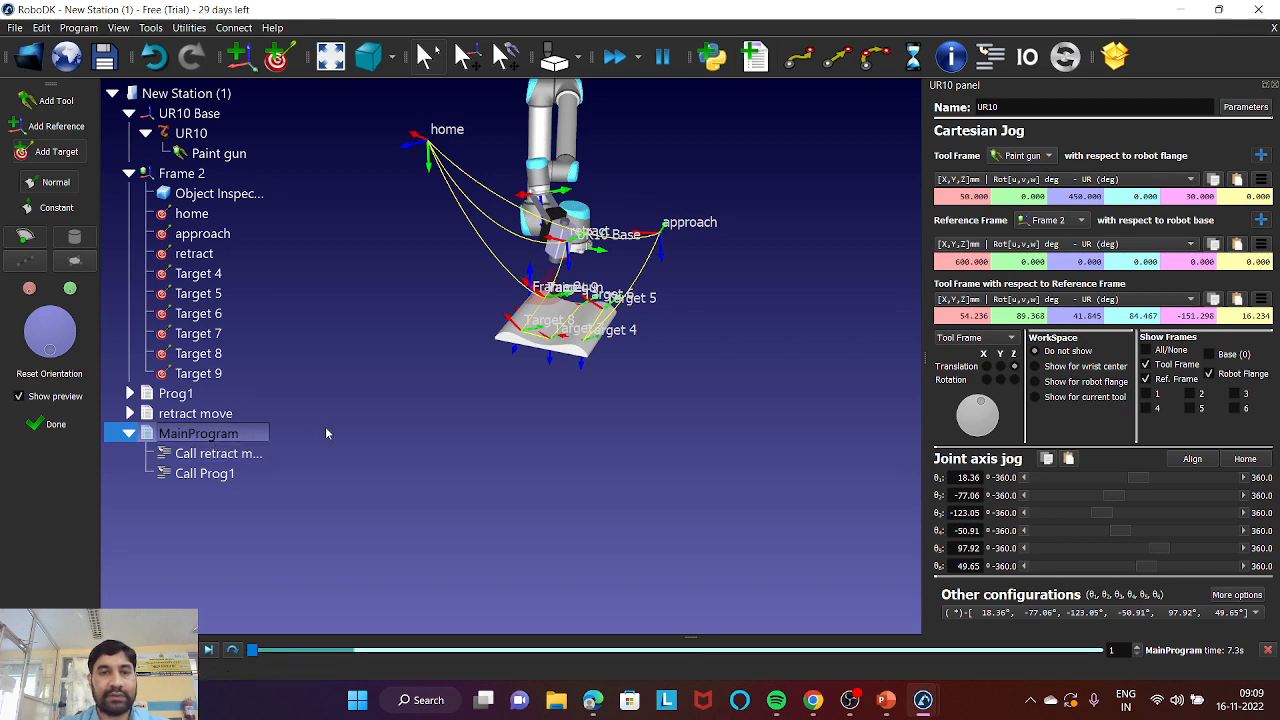
{"action": "scroll", "coordinate": [591, 329], "scroll_direction": "up", "scroll_amount": 4}
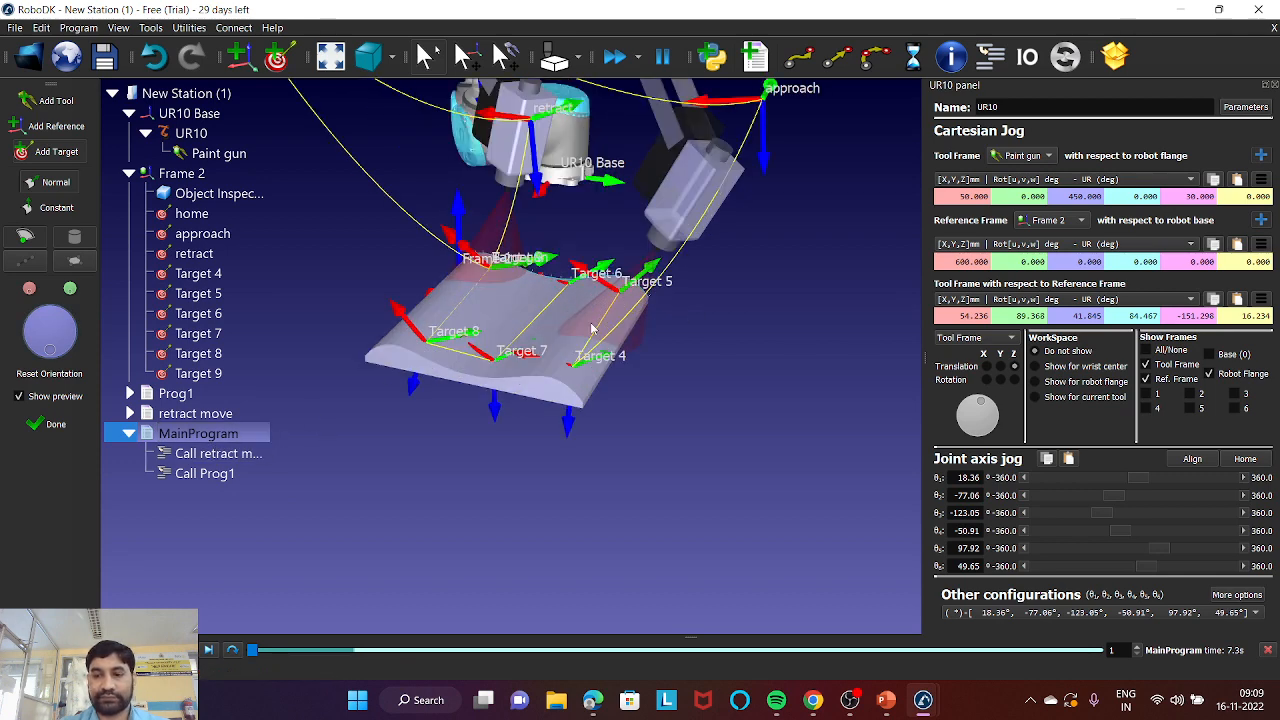
{"action": "scroll", "coordinate": [661, 314], "scroll_direction": "down", "scroll_amount": 5}
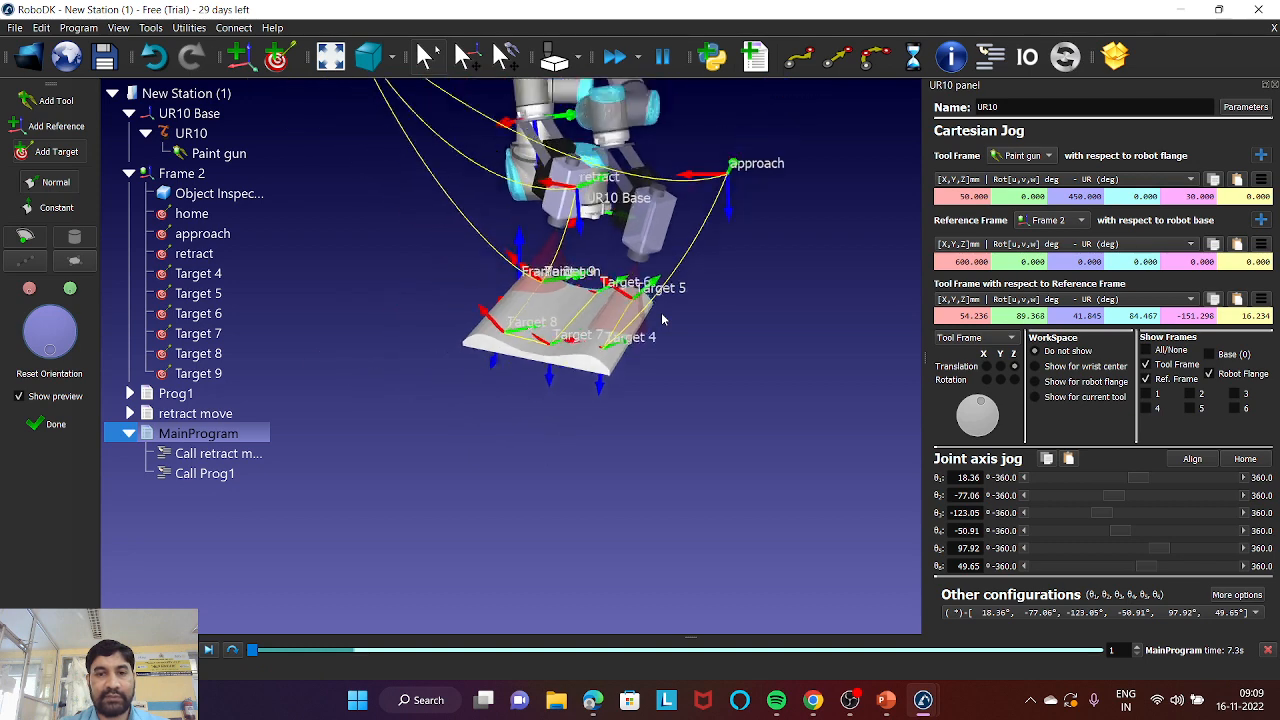
{"action": "scroll", "coordinate": [661, 318], "scroll_direction": "down", "scroll_amount": 3}
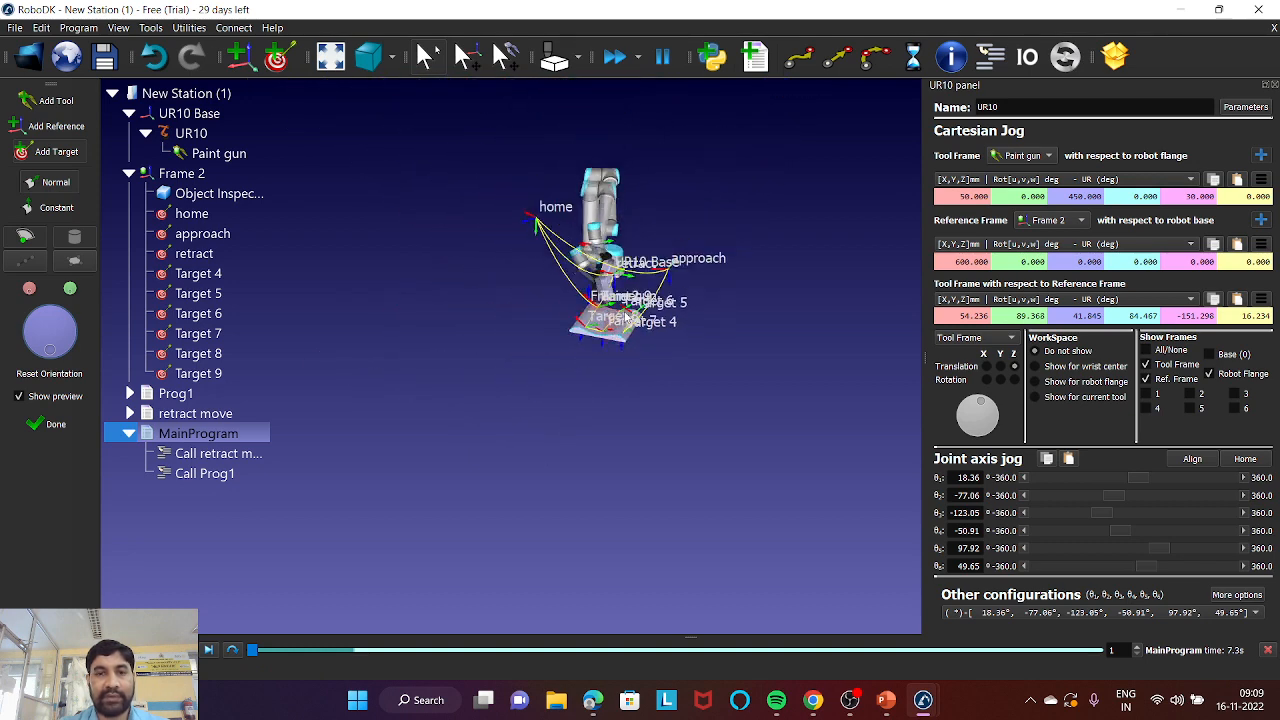
{"action": "scroll", "coordinate": [633, 309], "scroll_direction": "up", "scroll_amount": 5}
{"action": "scroll", "coordinate": [633, 309], "scroll_direction": "down", "scroll_amount": 2}
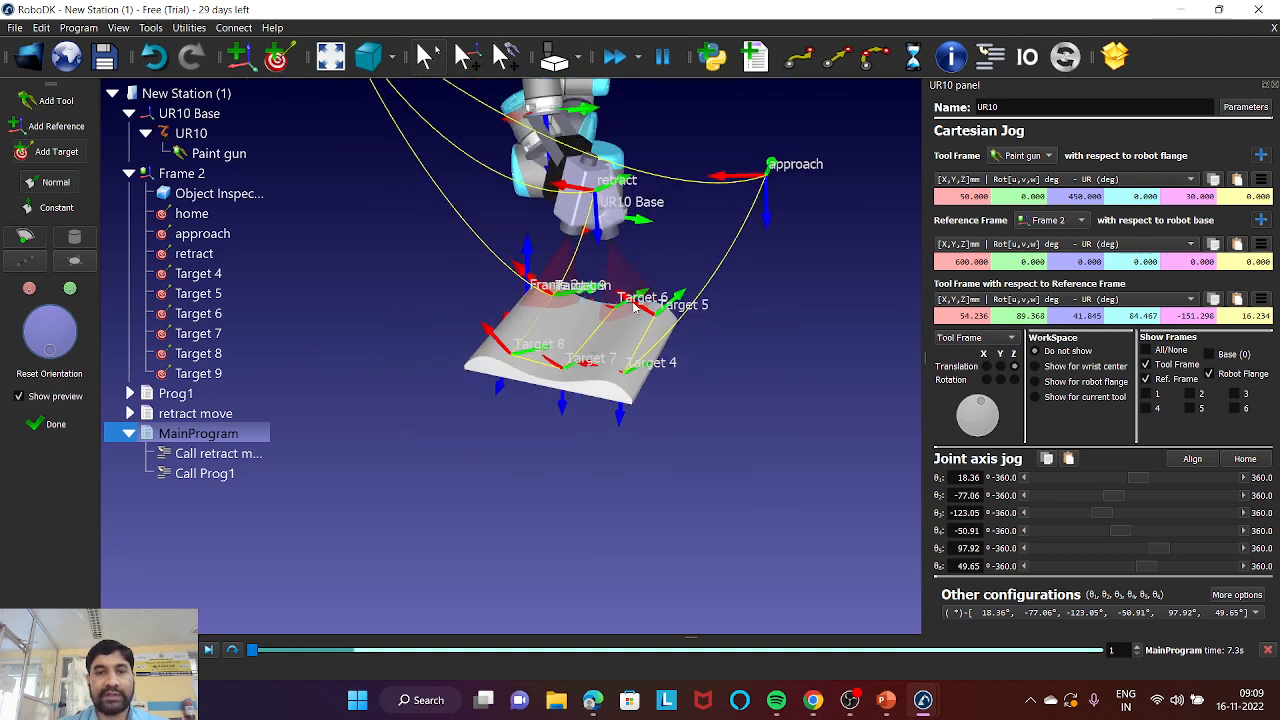
{"action": "scroll", "coordinate": [634, 309], "scroll_direction": "down", "scroll_amount": 5}
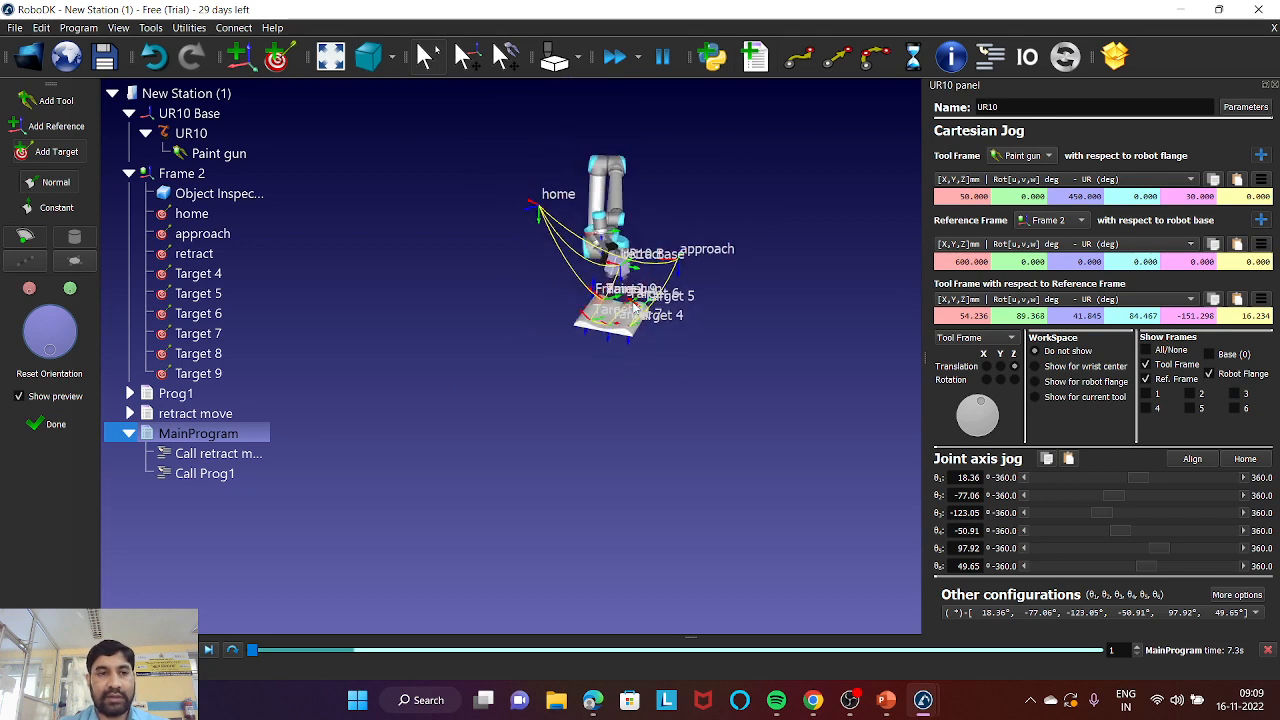
{"action": "scroll", "coordinate": [634, 309], "scroll_direction": "up", "scroll_amount": 3}
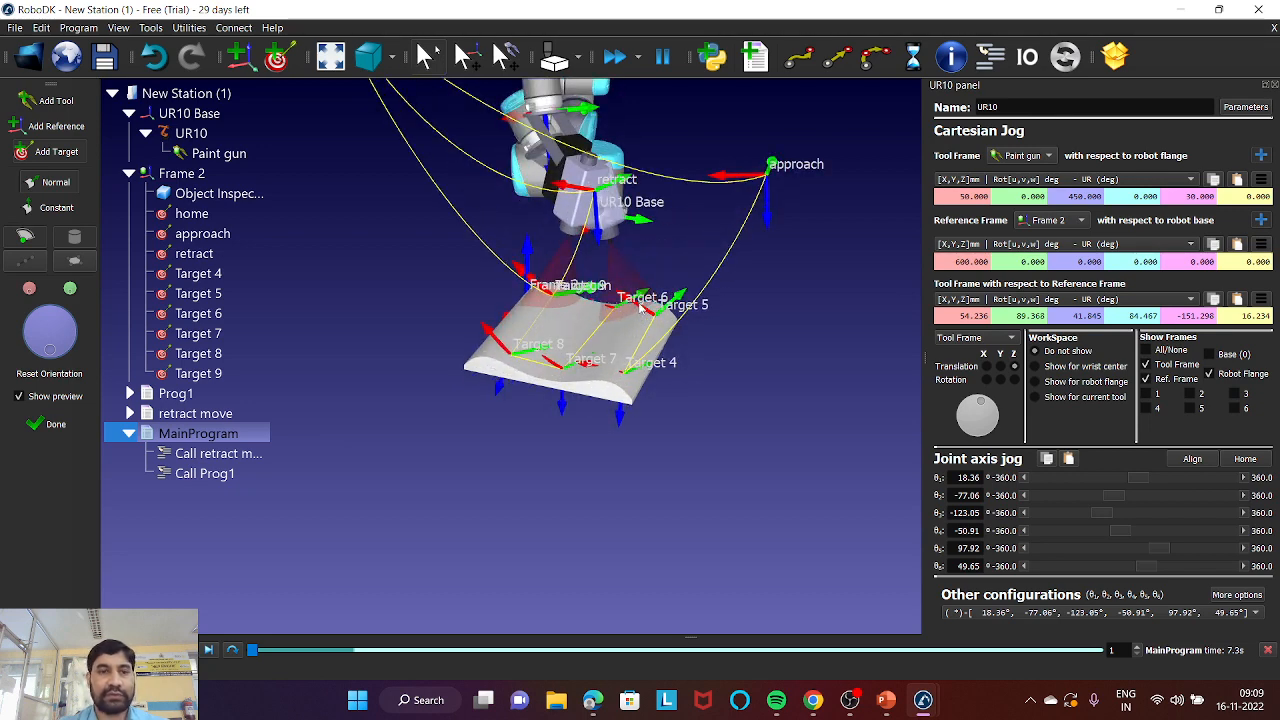
{"action": "scroll", "coordinate": [641, 307], "scroll_direction": "down", "scroll_amount": 1}
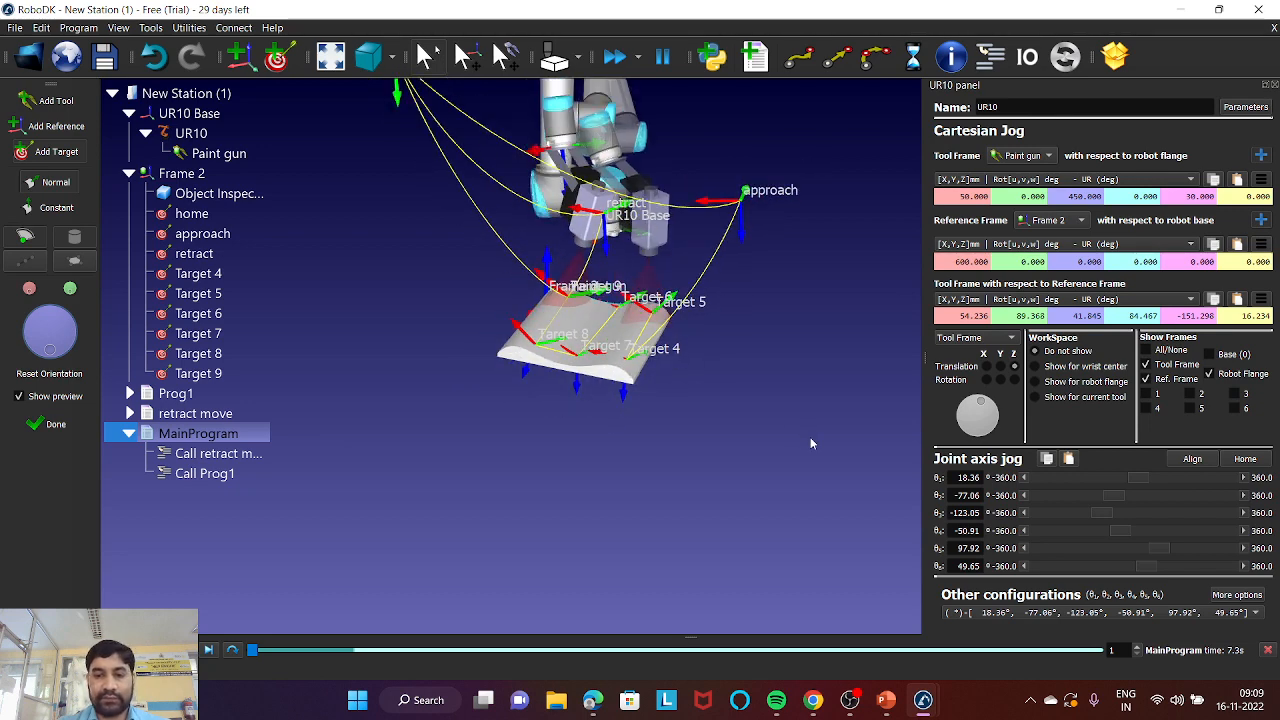
Switch to the WEEK9_SESSION 4U presentation in PowerPoint and show slide 14 with the MCQ questions
{"action": "left_click", "coordinate": [889, 709]}
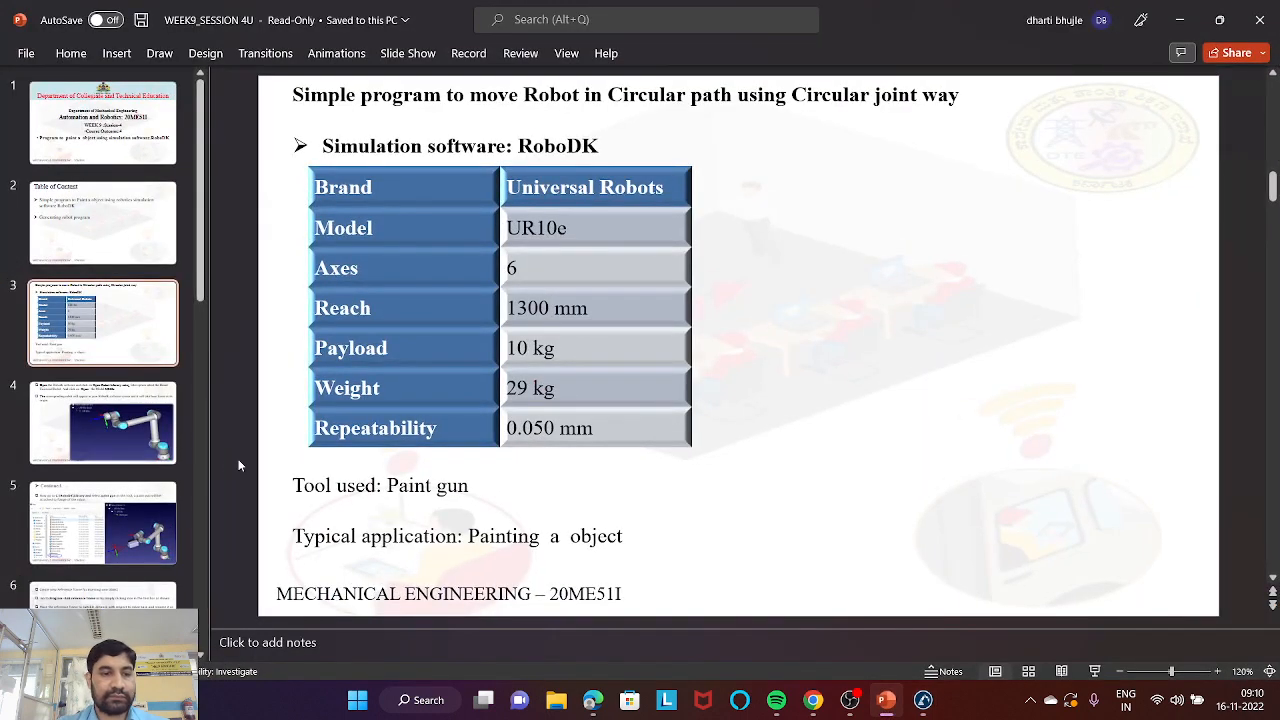
{"action": "scroll", "coordinate": [239, 465], "scroll_direction": "down", "scroll_amount": 3}
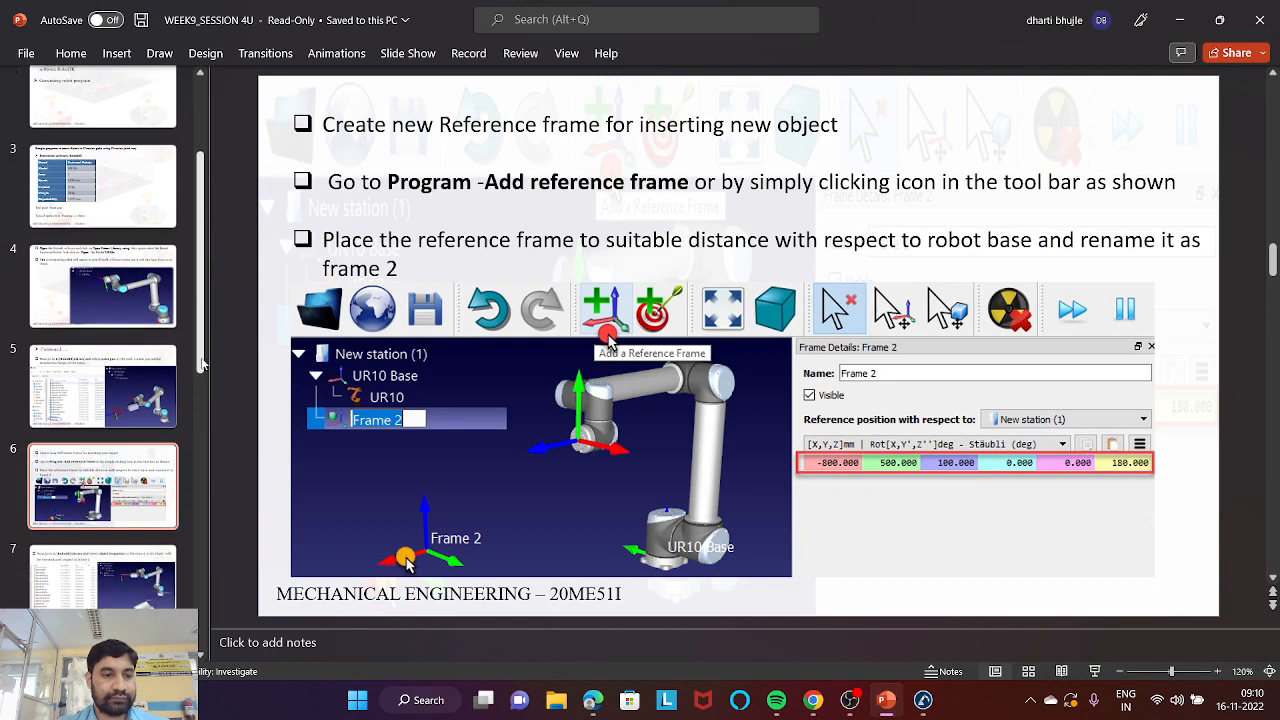
{"action": "left_click_drag", "start_coordinate": [203, 364], "coordinate": [226, 633]}
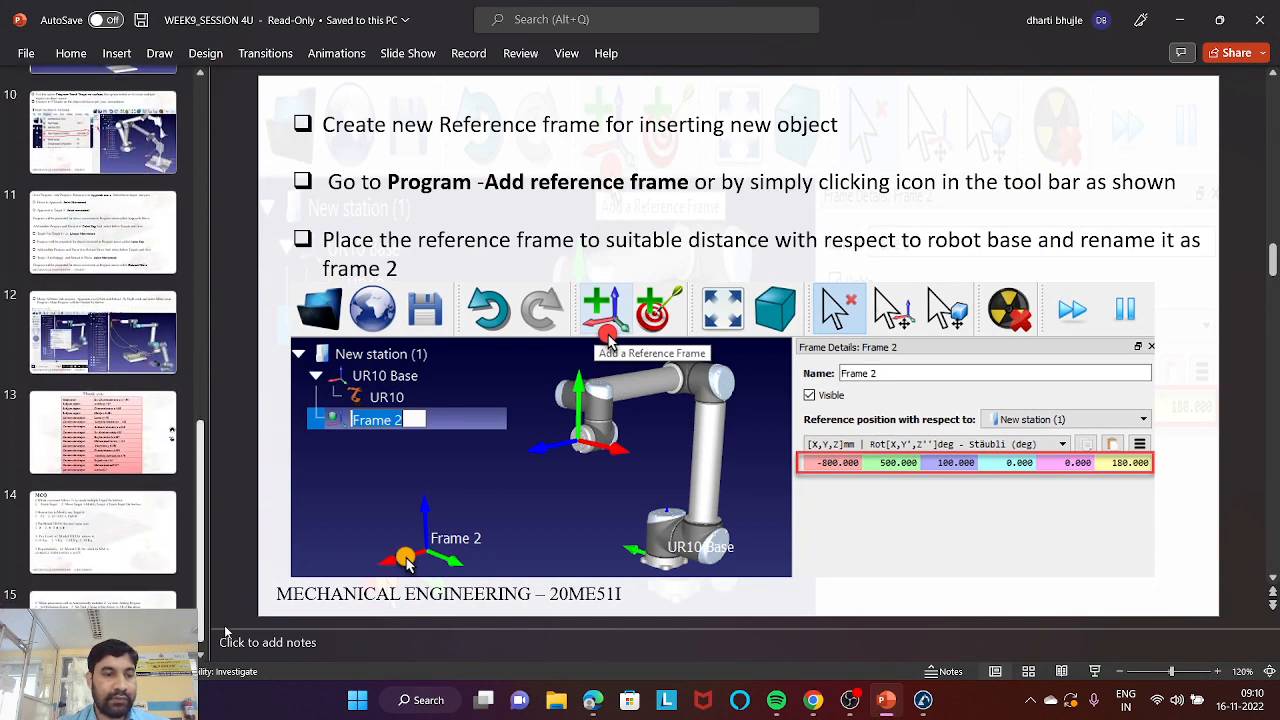
{"action": "left_click", "coordinate": [109, 519]}
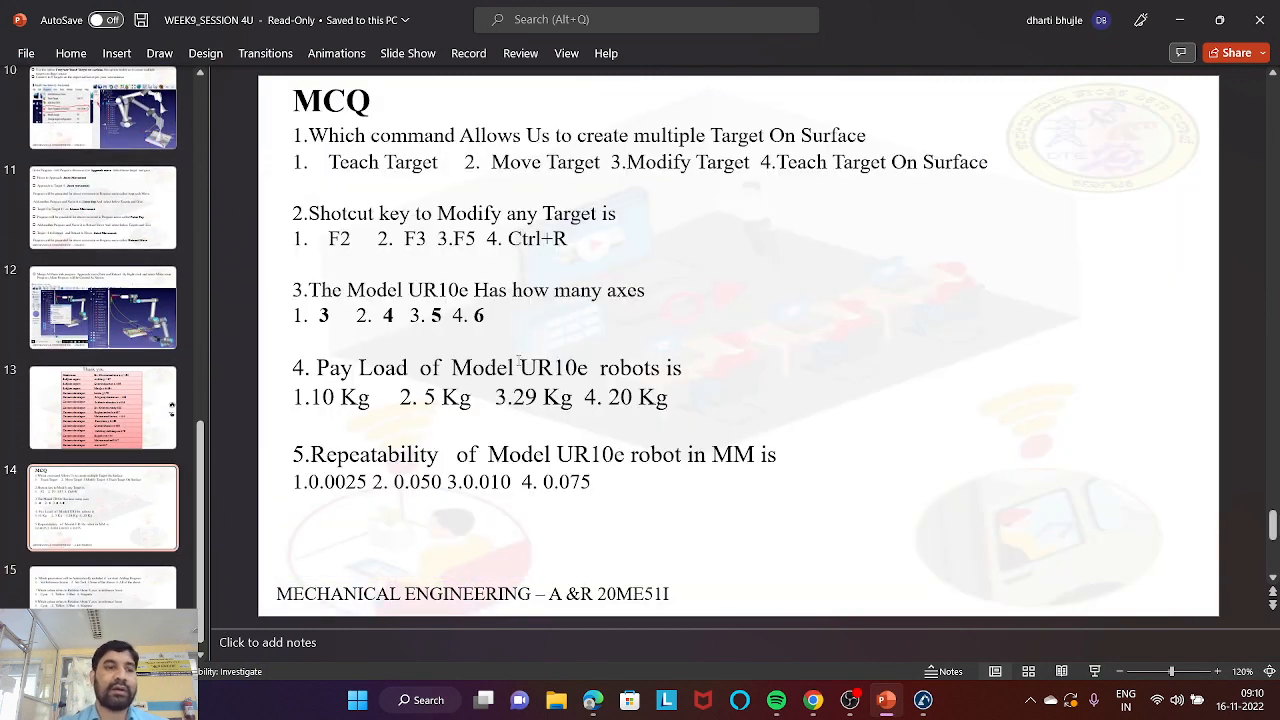